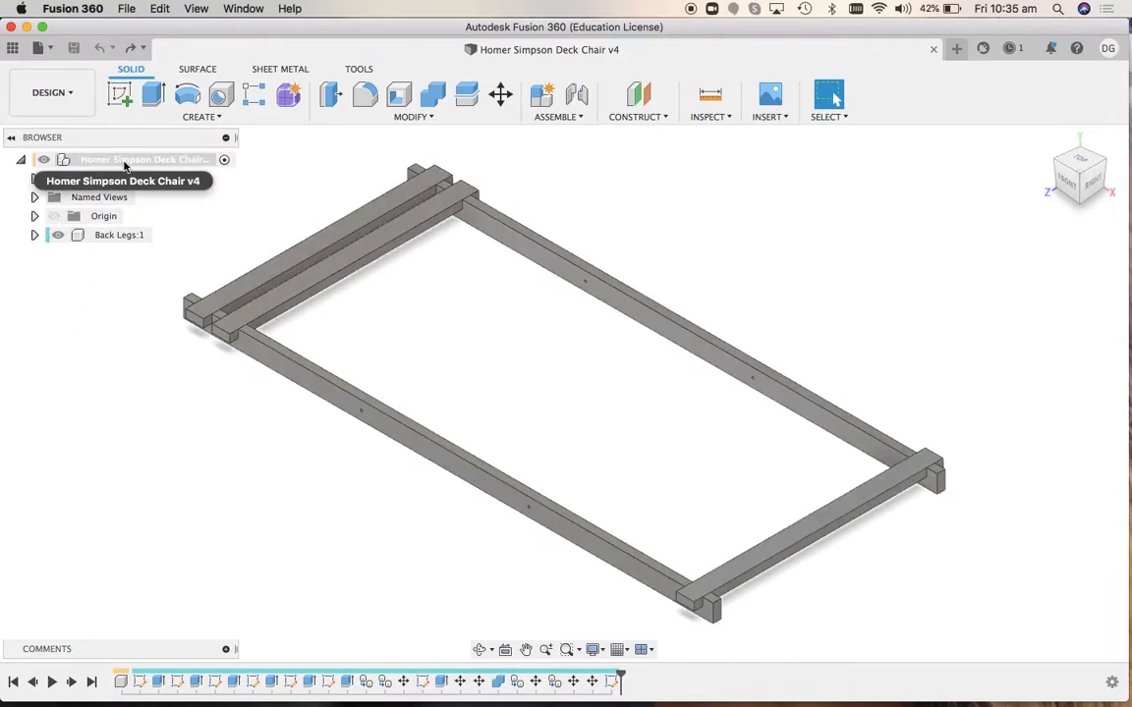
Create a new internal component under the root assembly and name it "Front legs"
right_click(125, 166)
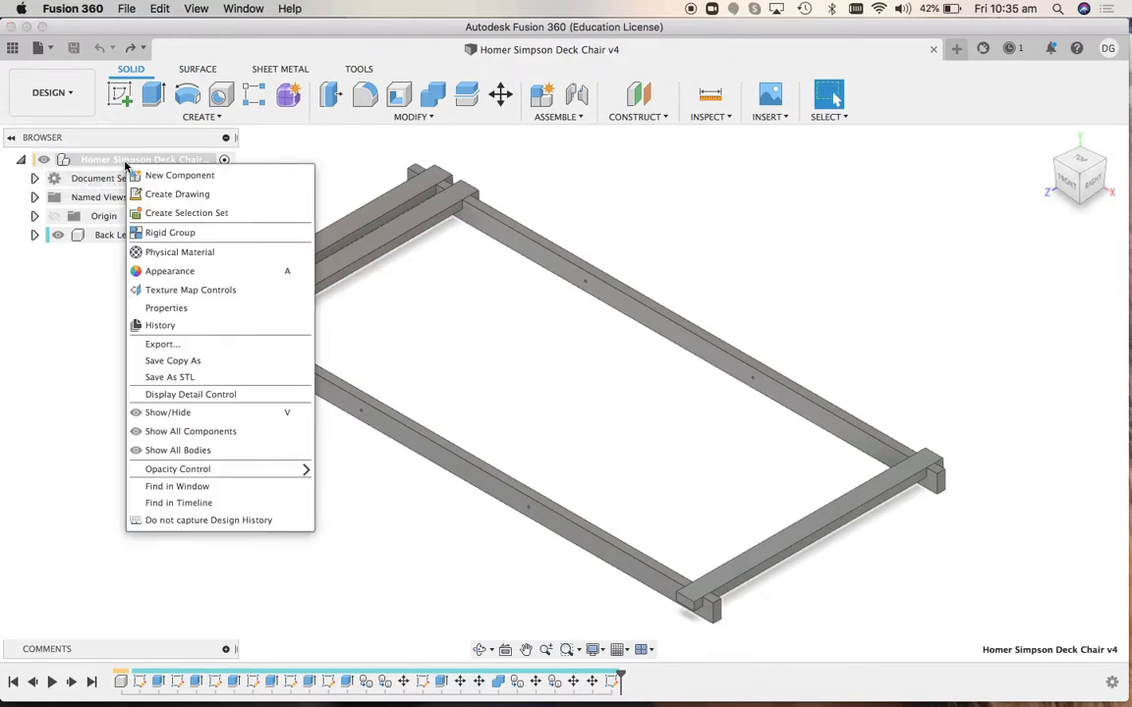
click(157, 176)
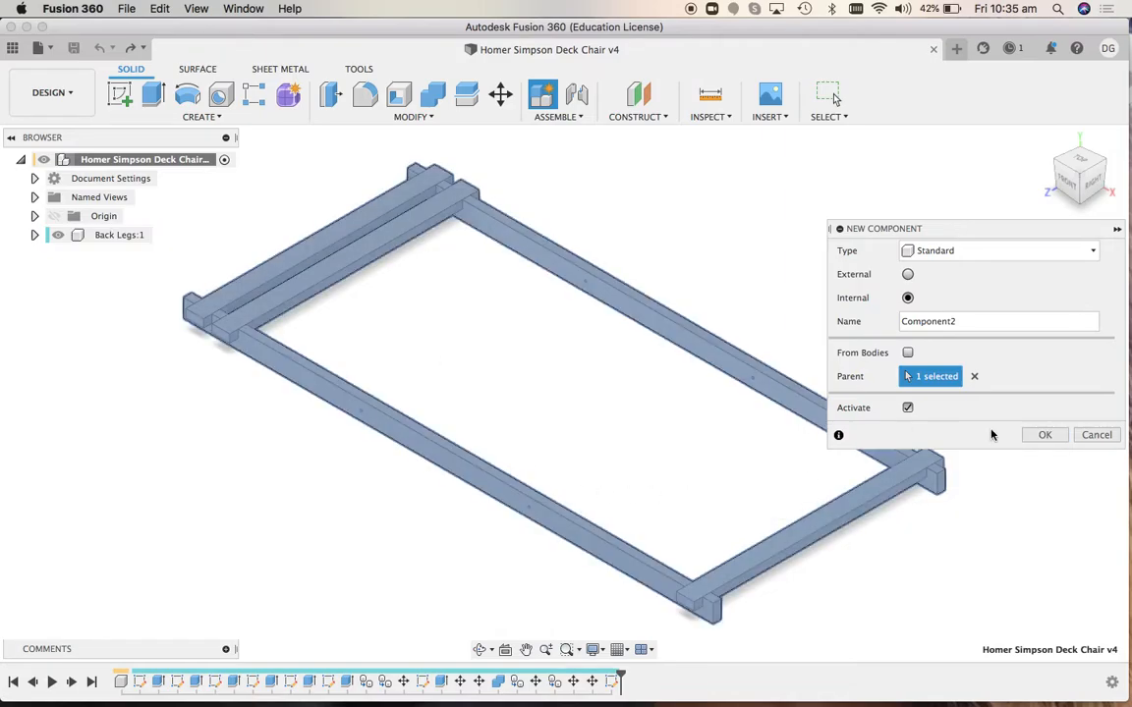
click(1045, 435)
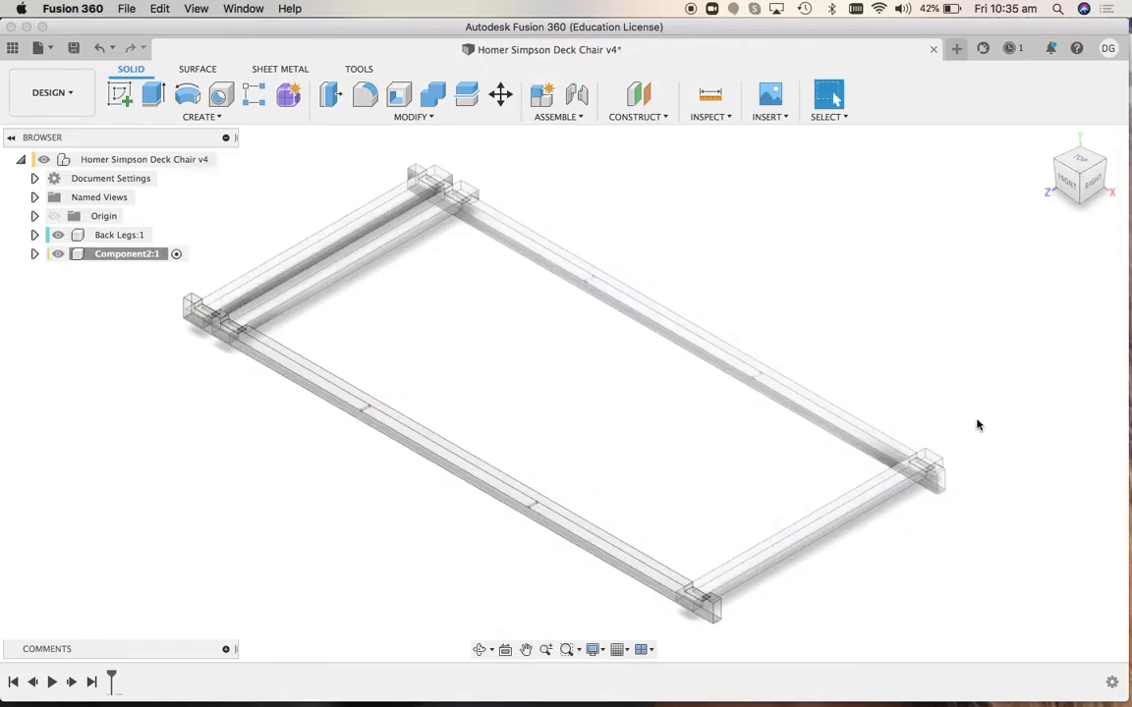
click(122, 255)
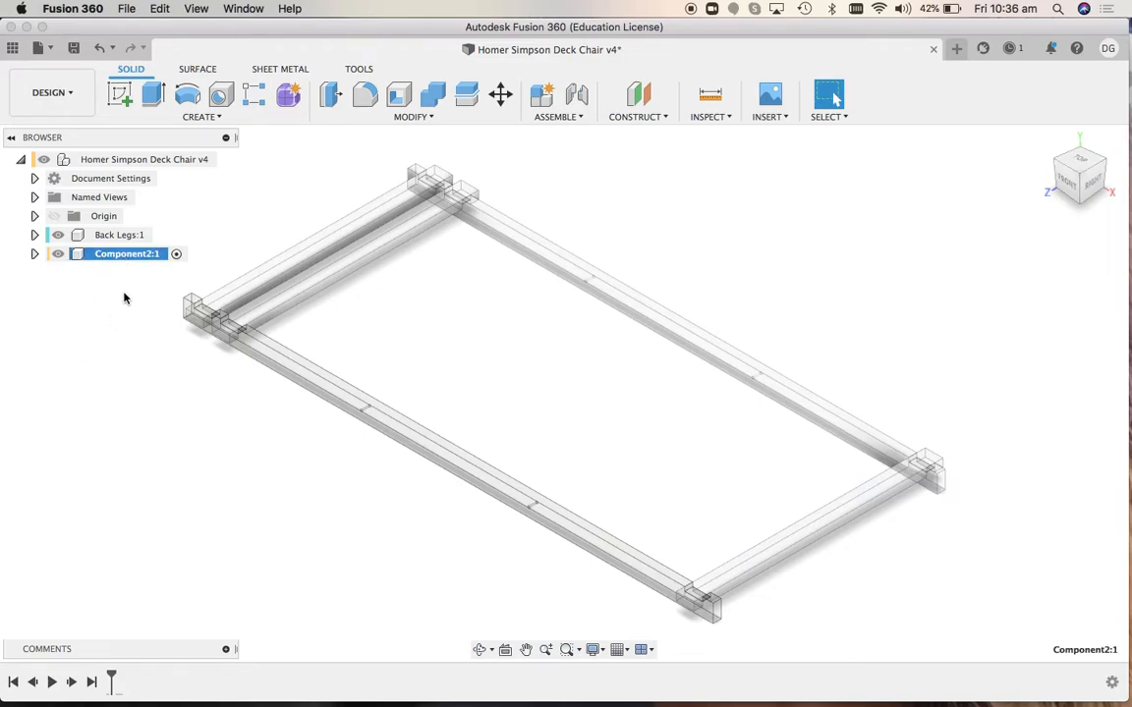
double_click(127, 256)
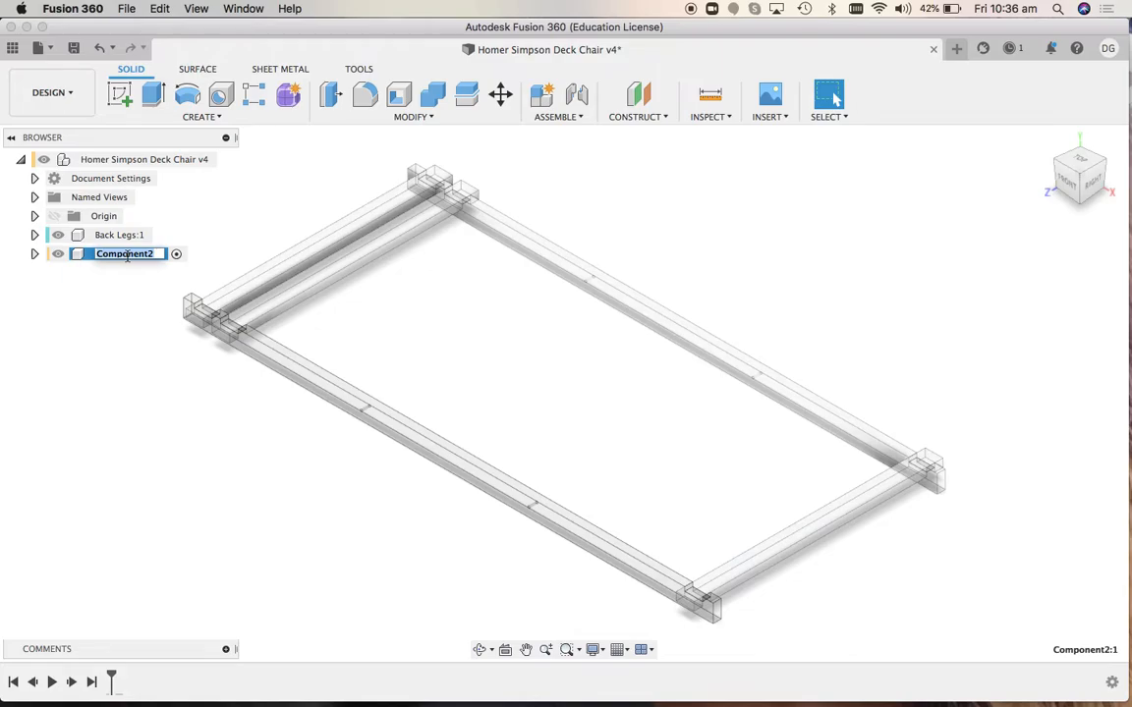
text(Front legs)
key(Return)
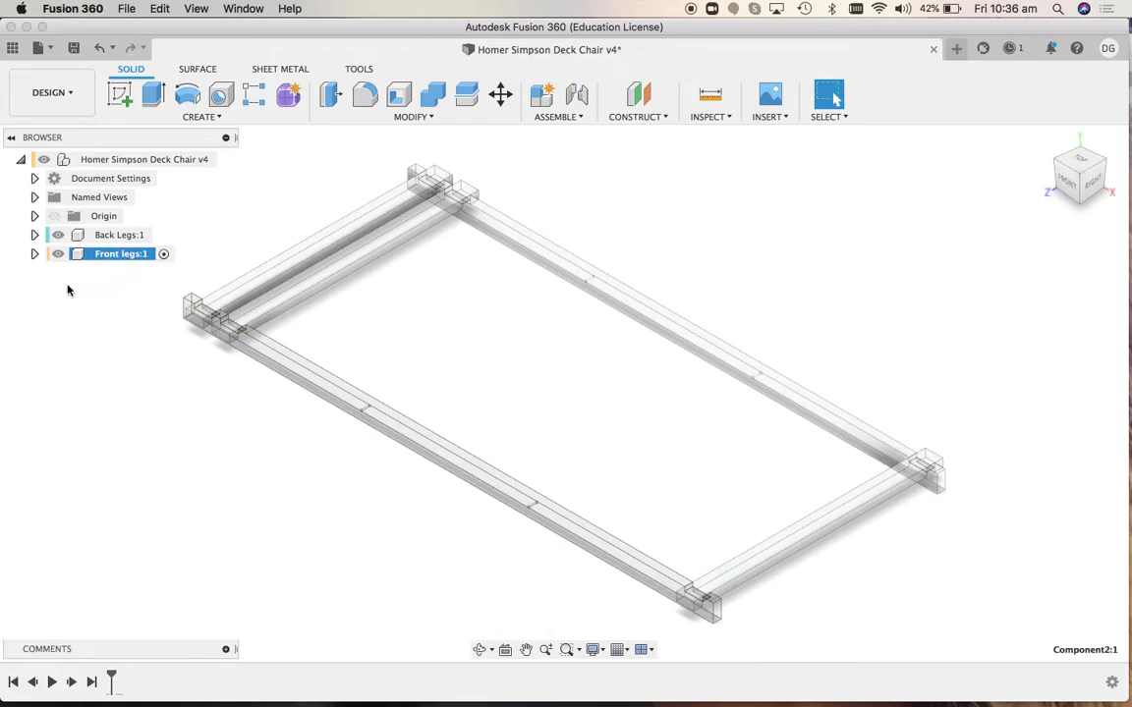
Hide the Back Legs component to leave only the empty Front legs component in view
shift+click(58, 236)
click(60, 235)
click(59, 235)
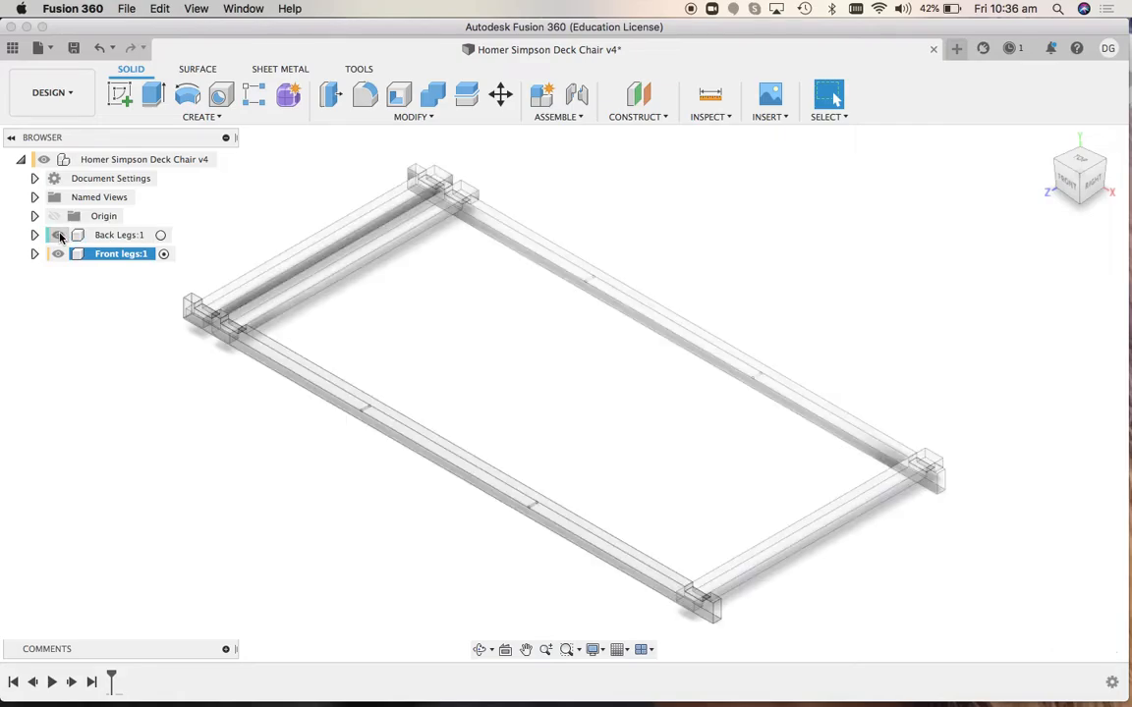
click(60, 235)
click(60, 235)
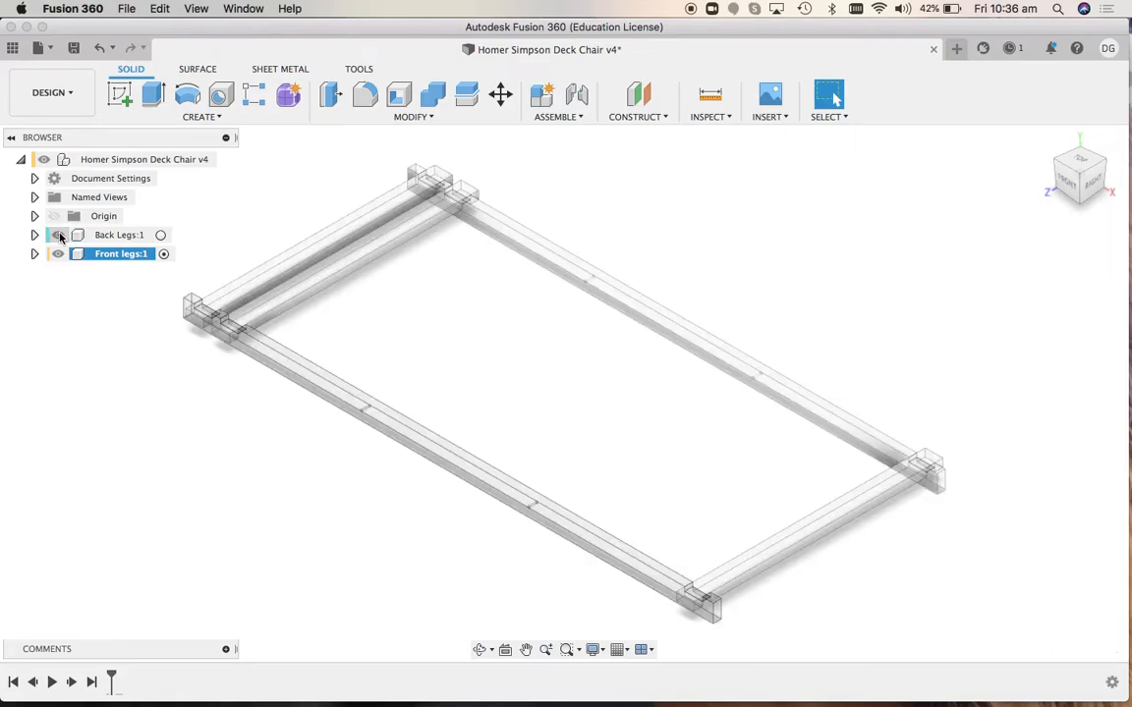
click(253, 454)
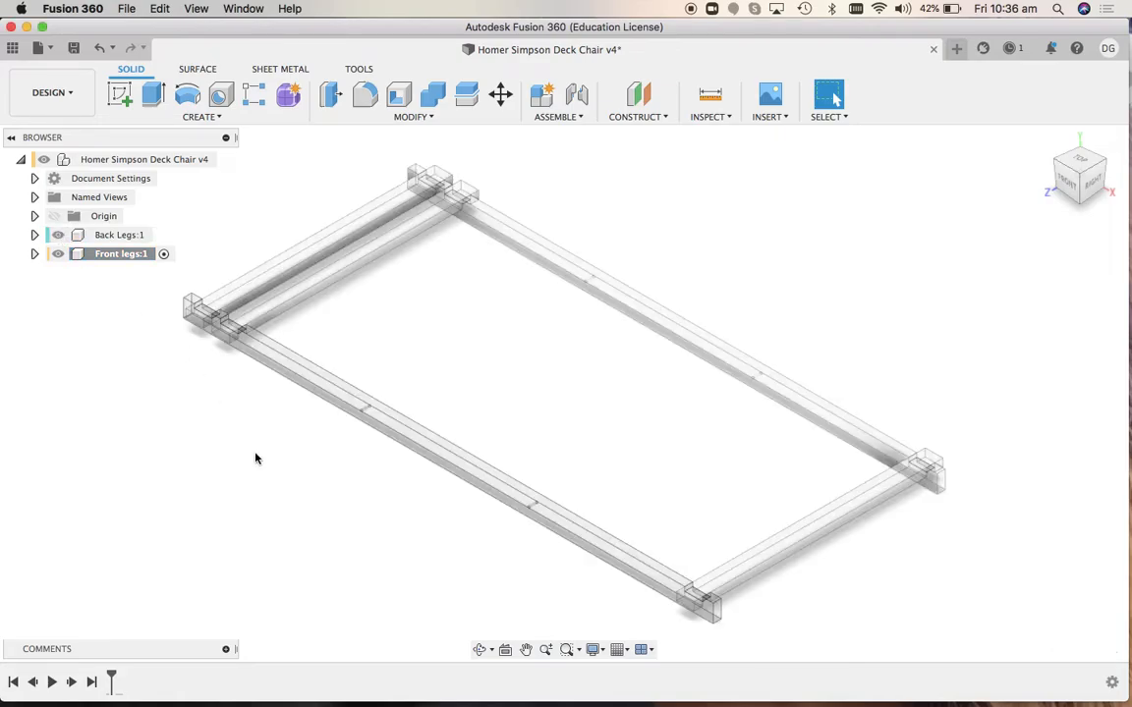
click(59, 236)
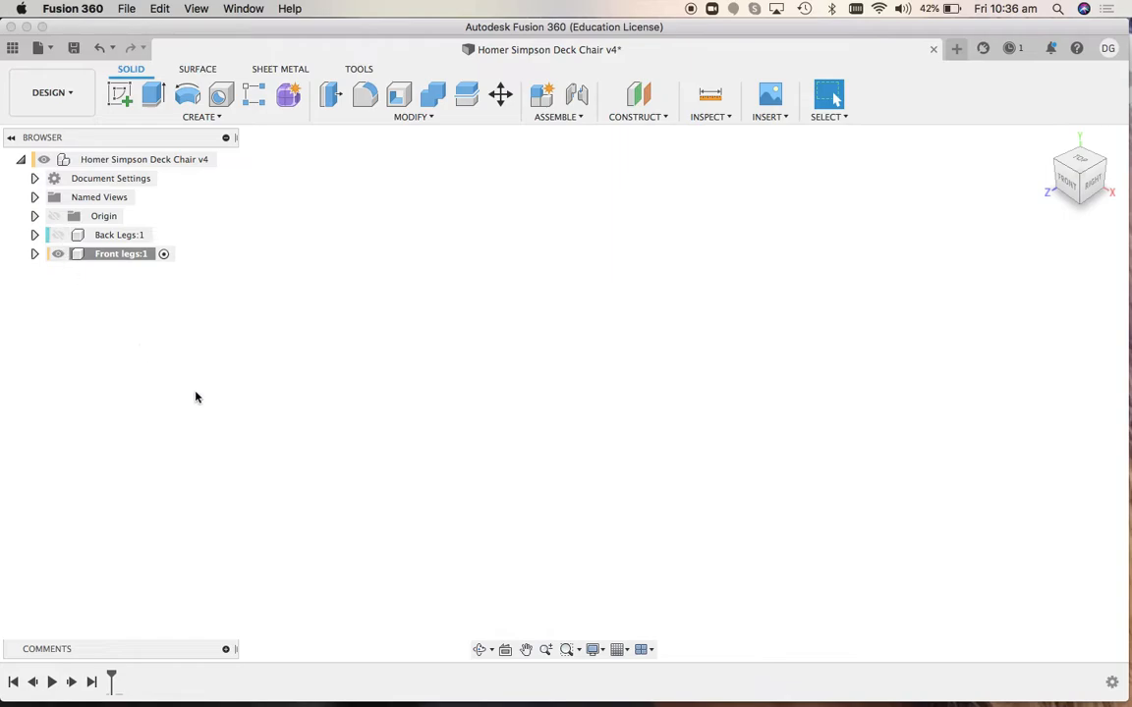
Start a sketch on the right-side origin plane and check where the Back Legs sit at the origin, leaving them hidden
click(118, 99)
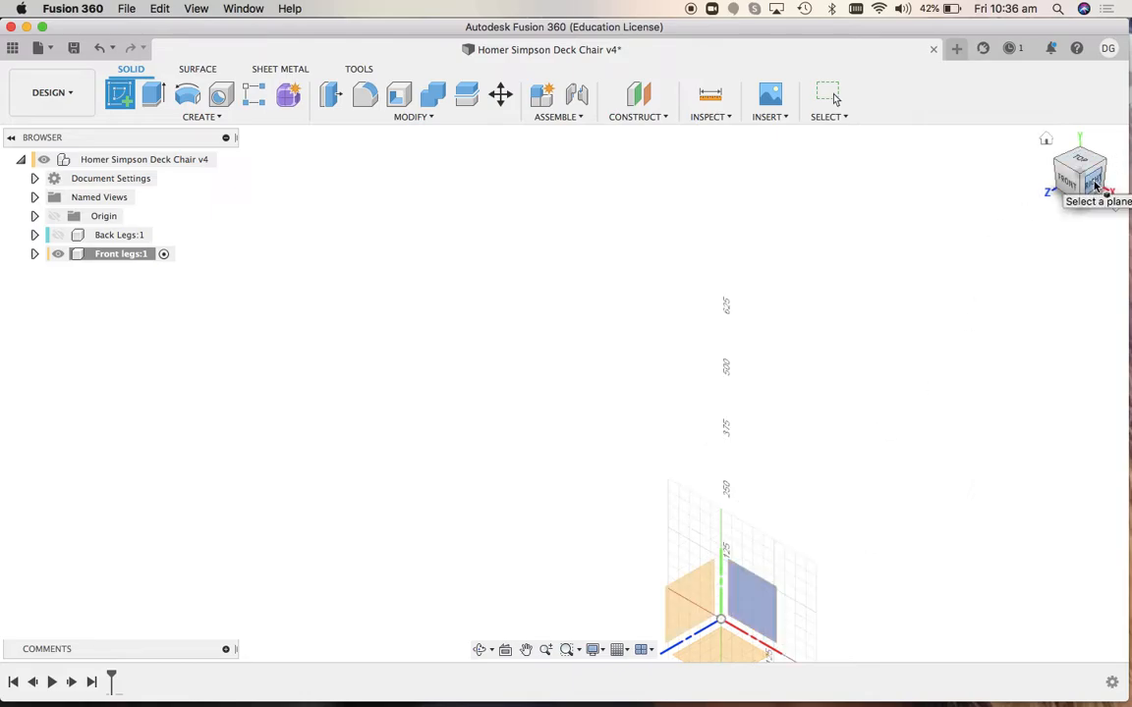
click(694, 596)
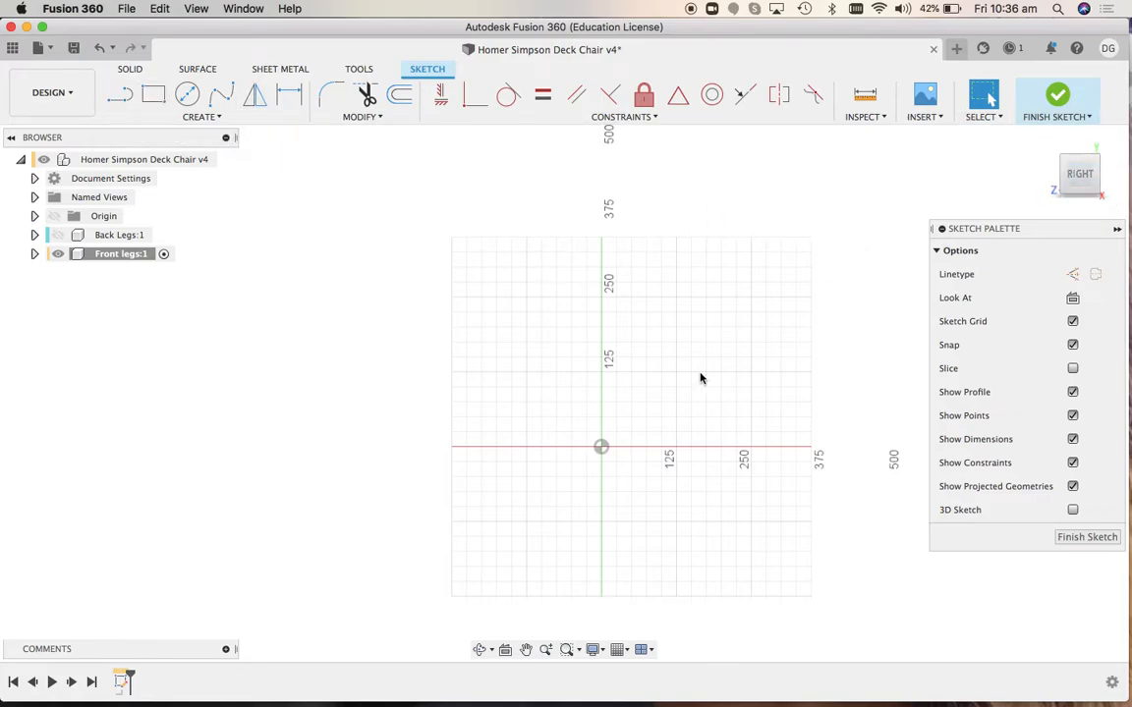
click(57, 238)
click(57, 238)
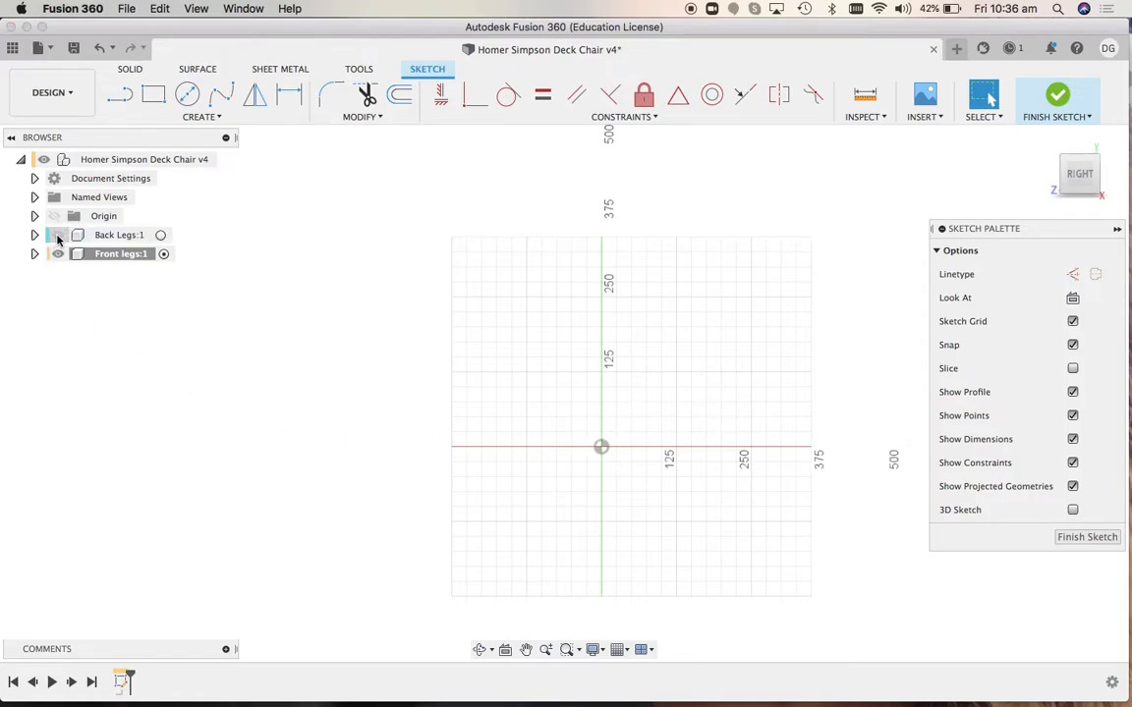
click(56, 238)
click(57, 238)
click(57, 238)
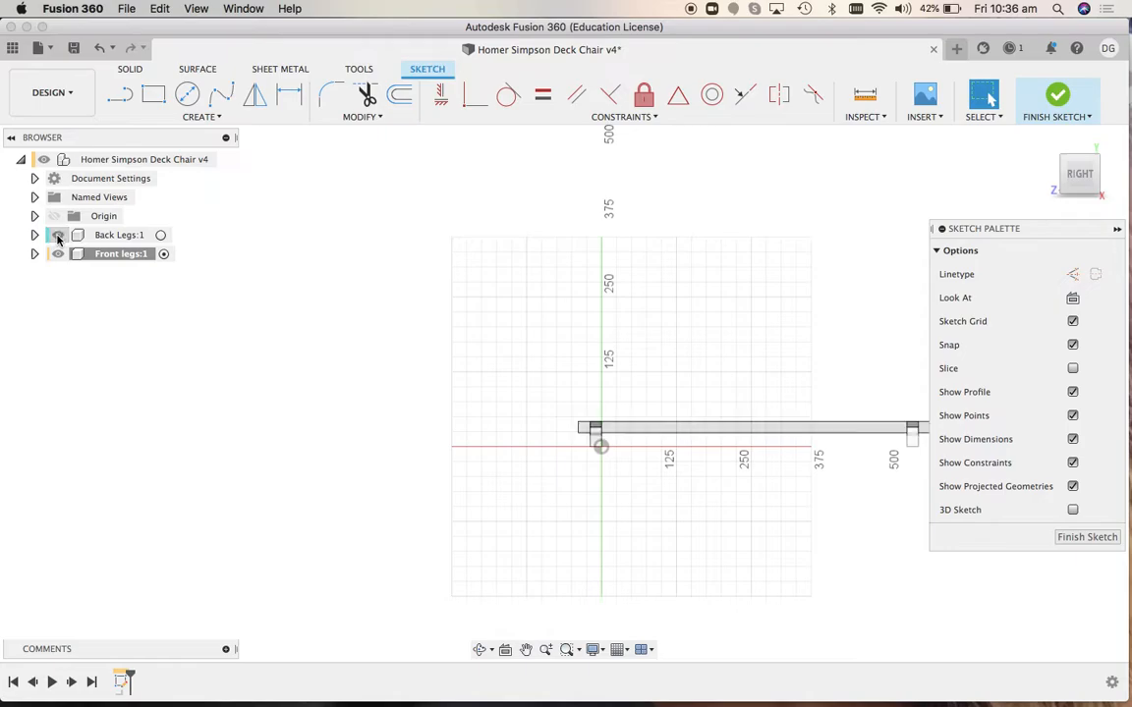
click(56, 238)
click(57, 237)
click(565, 650)
drag(557, 405, 649, 479)
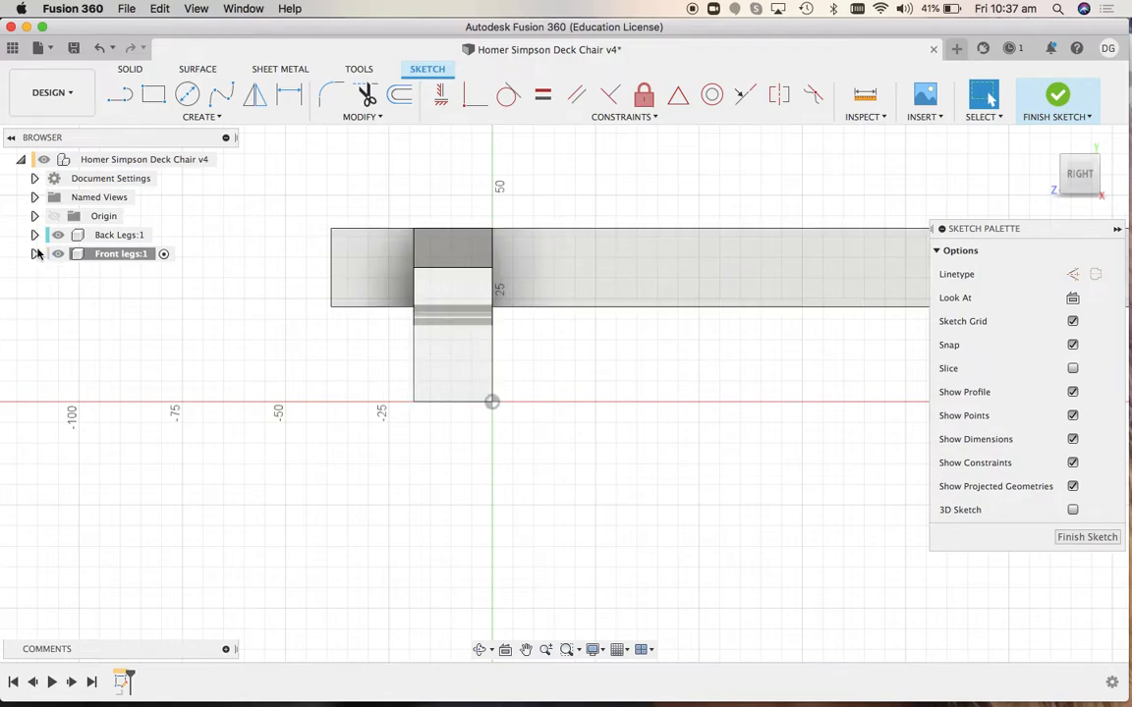
click(58, 235)
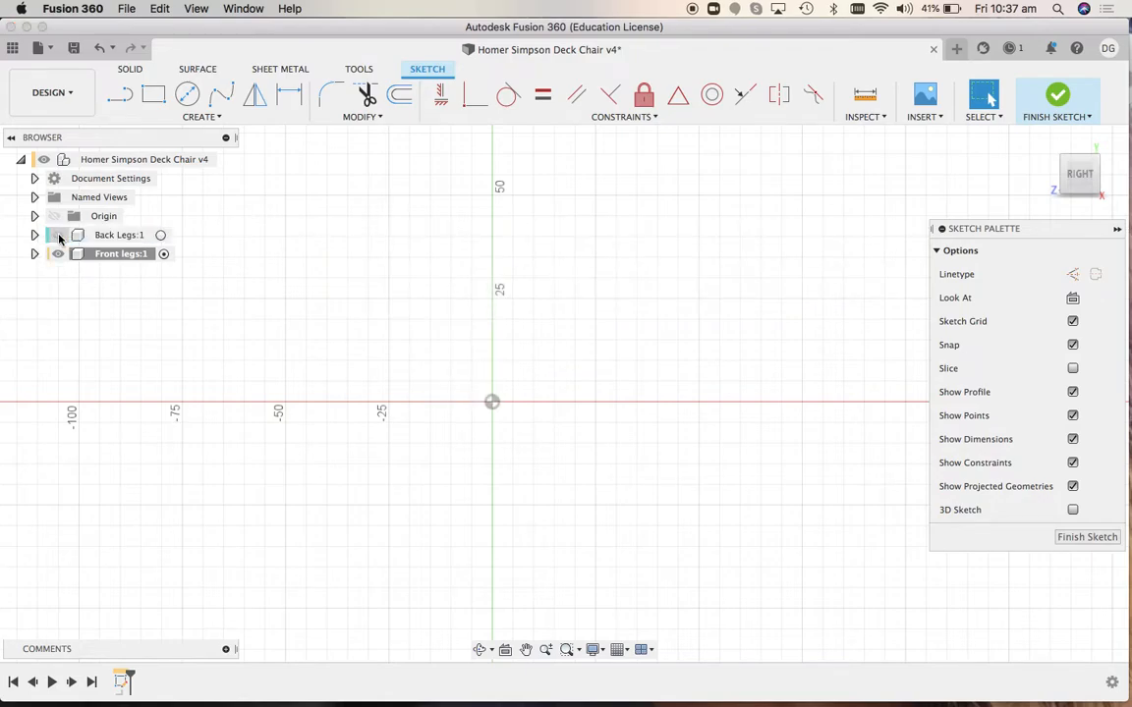
Sketch a rectangle 42 mm high and 19 mm wide with its corner on the origin, and finish the sketch
click(155, 97)
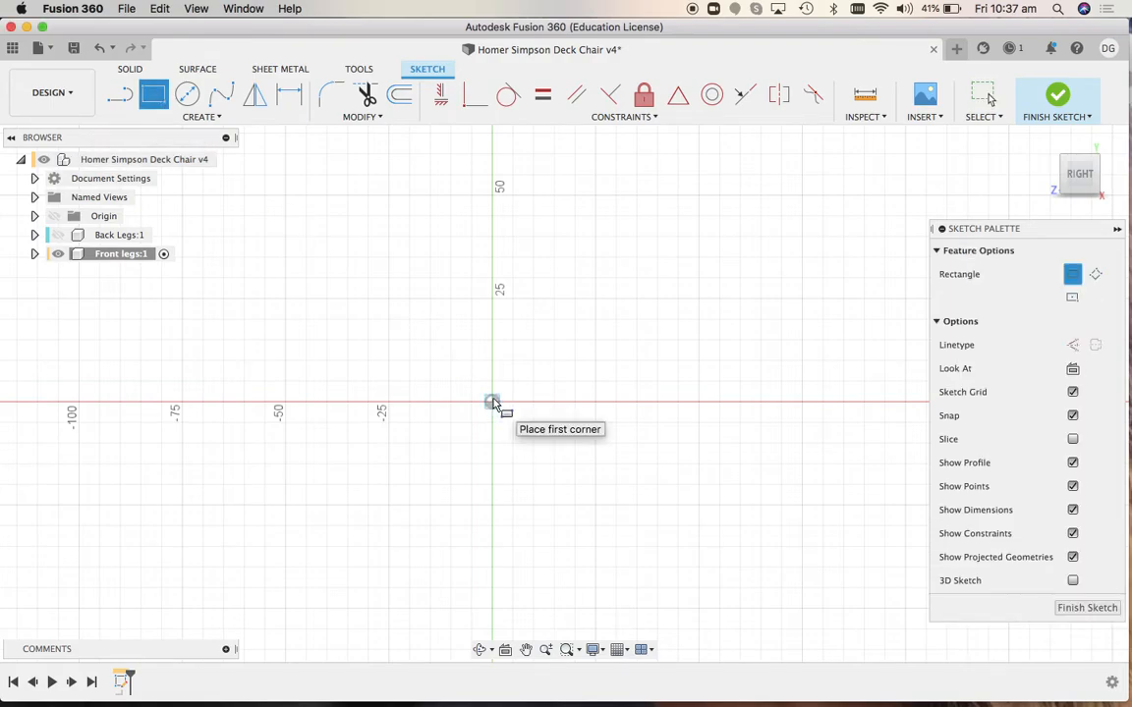
click(492, 403)
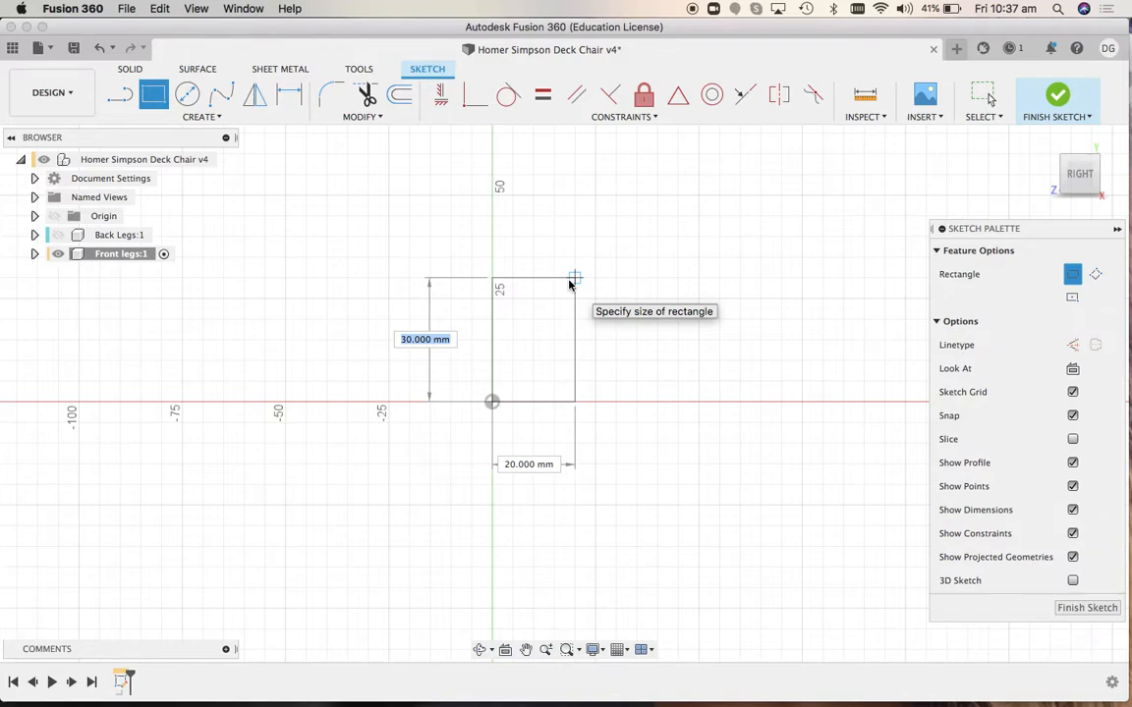
text(42)
key(Tab)
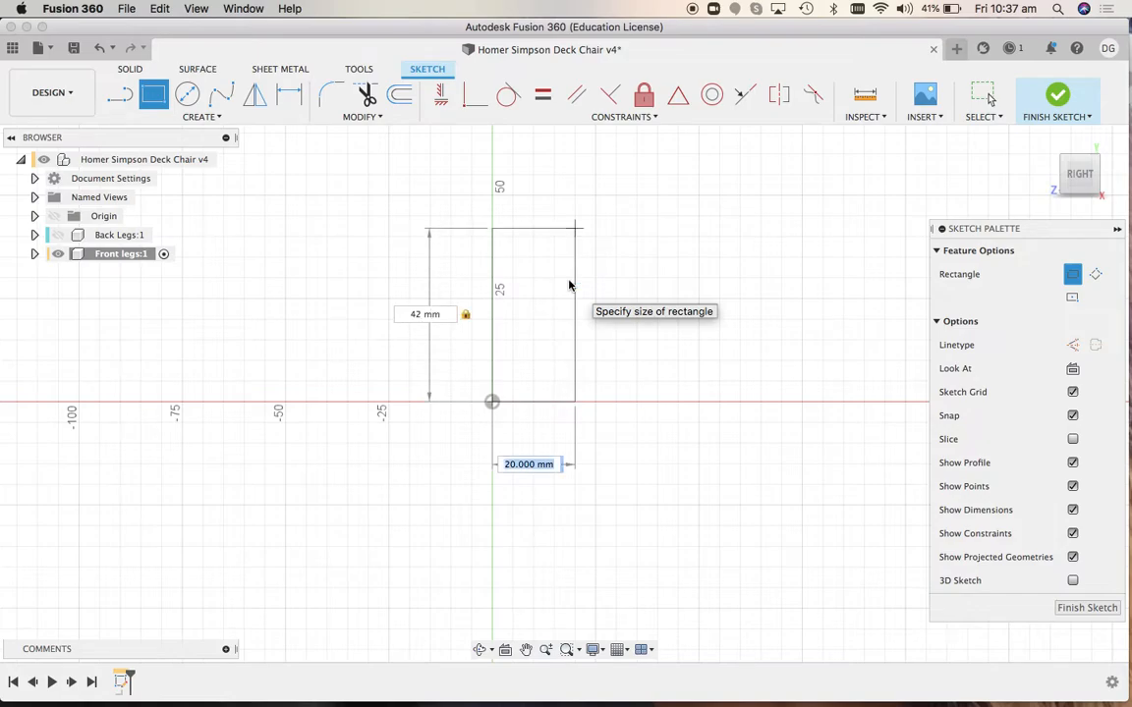
text(19)
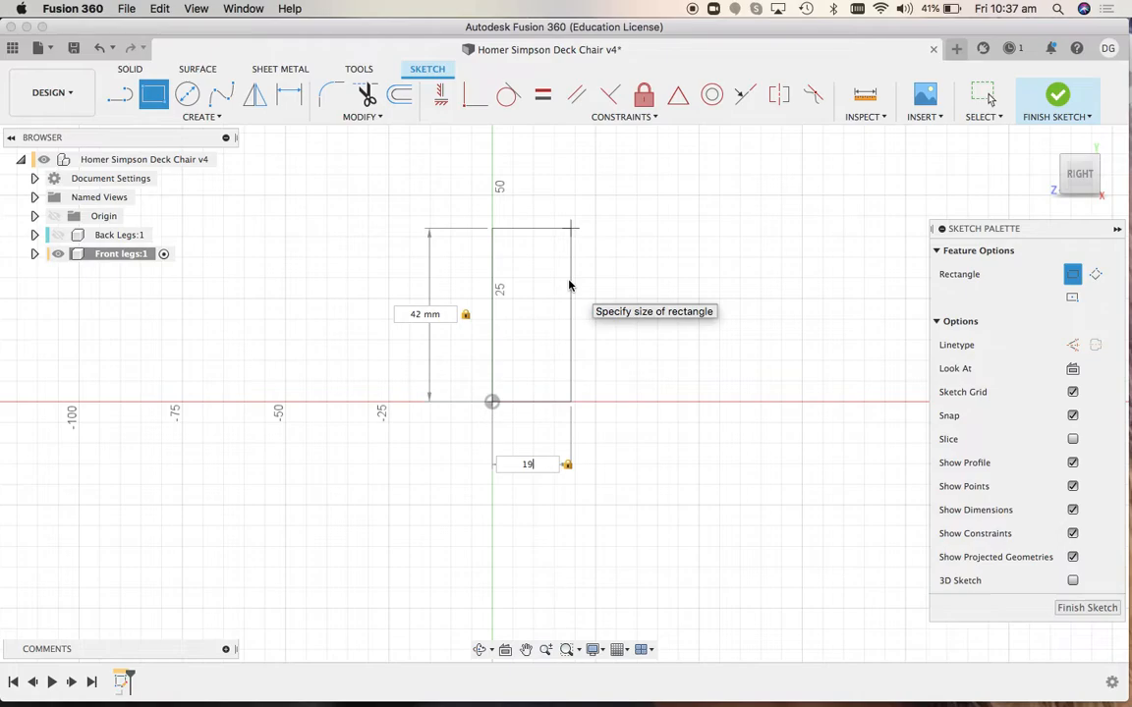
key(Return)
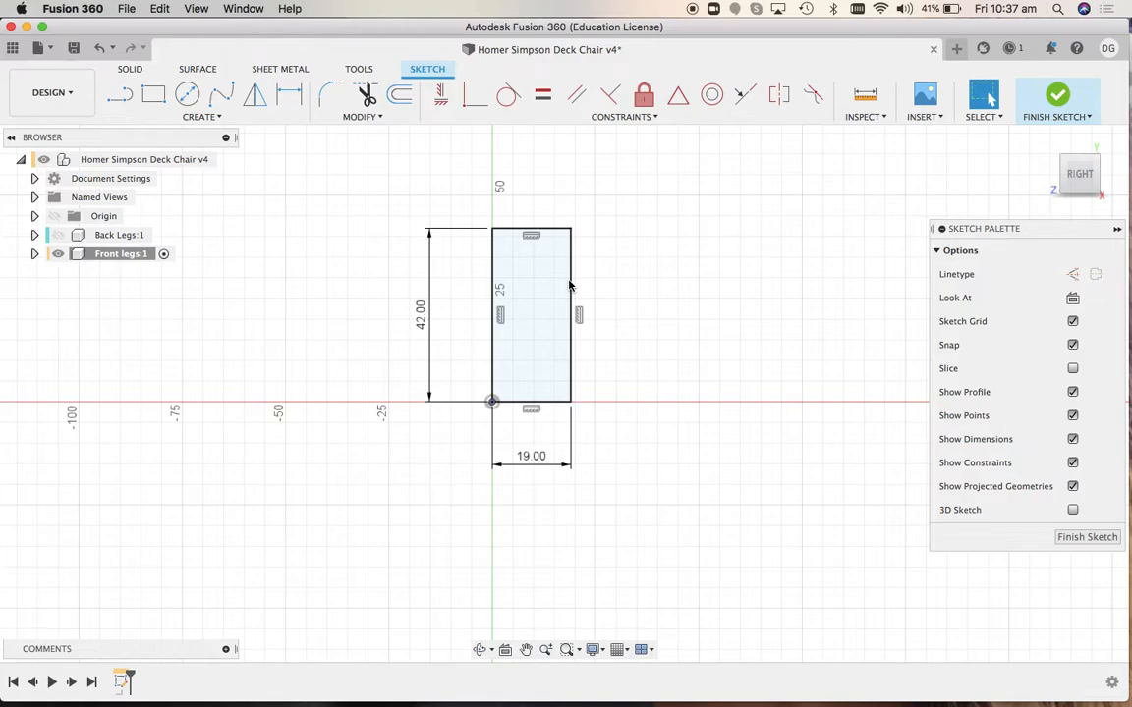
click(1048, 110)
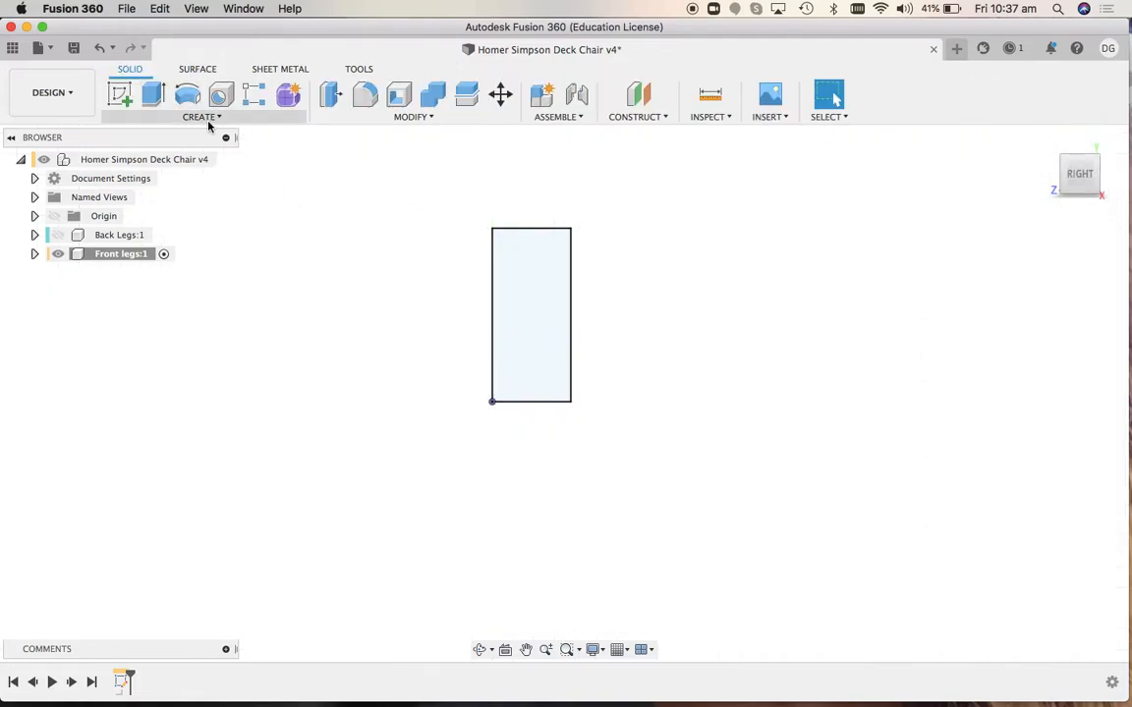
Extrude the rectangular profile 1080 mm to one side as a new body
click(150, 98)
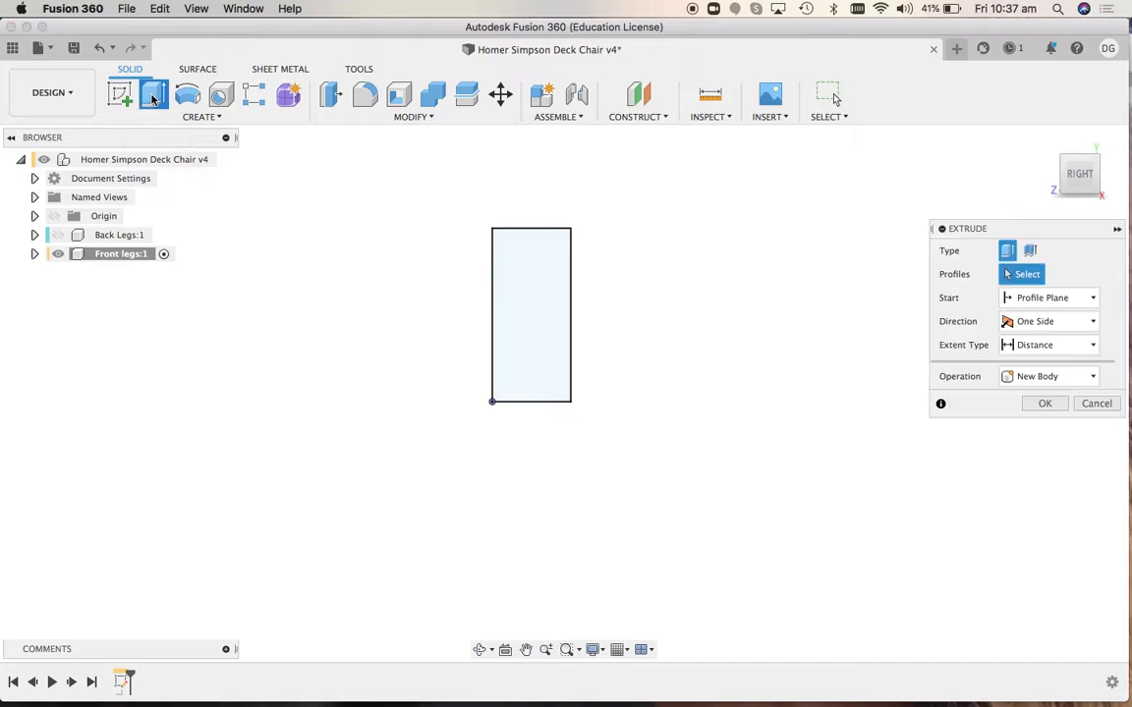
click(526, 323)
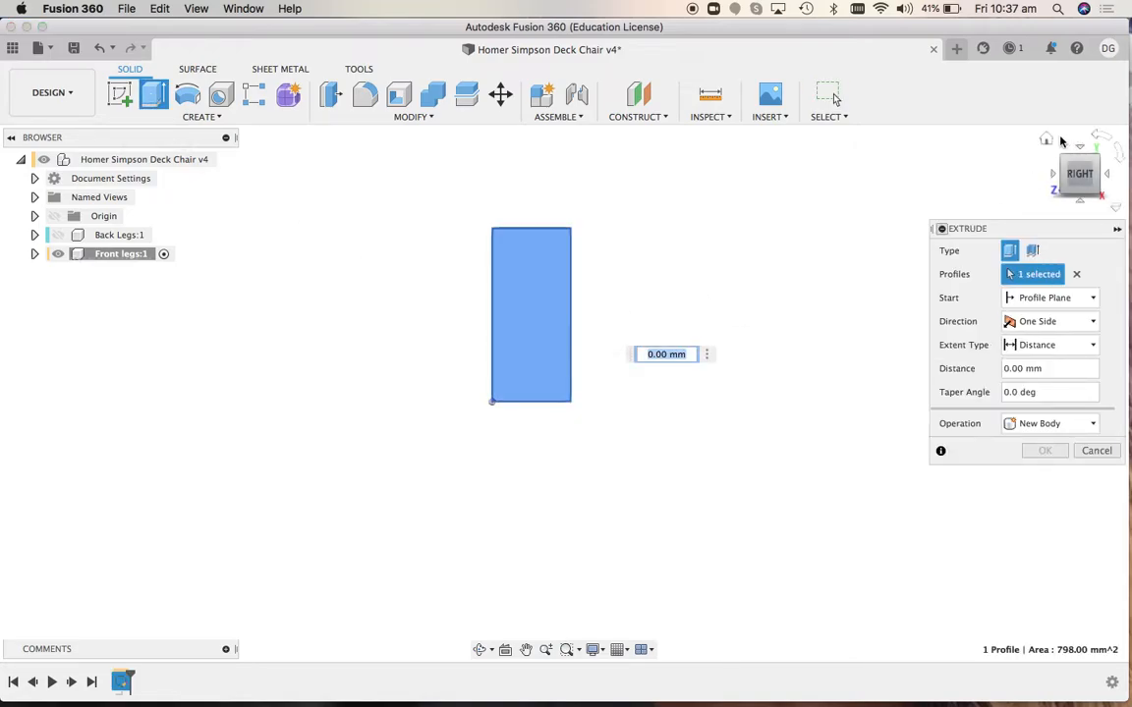
click(1045, 143)
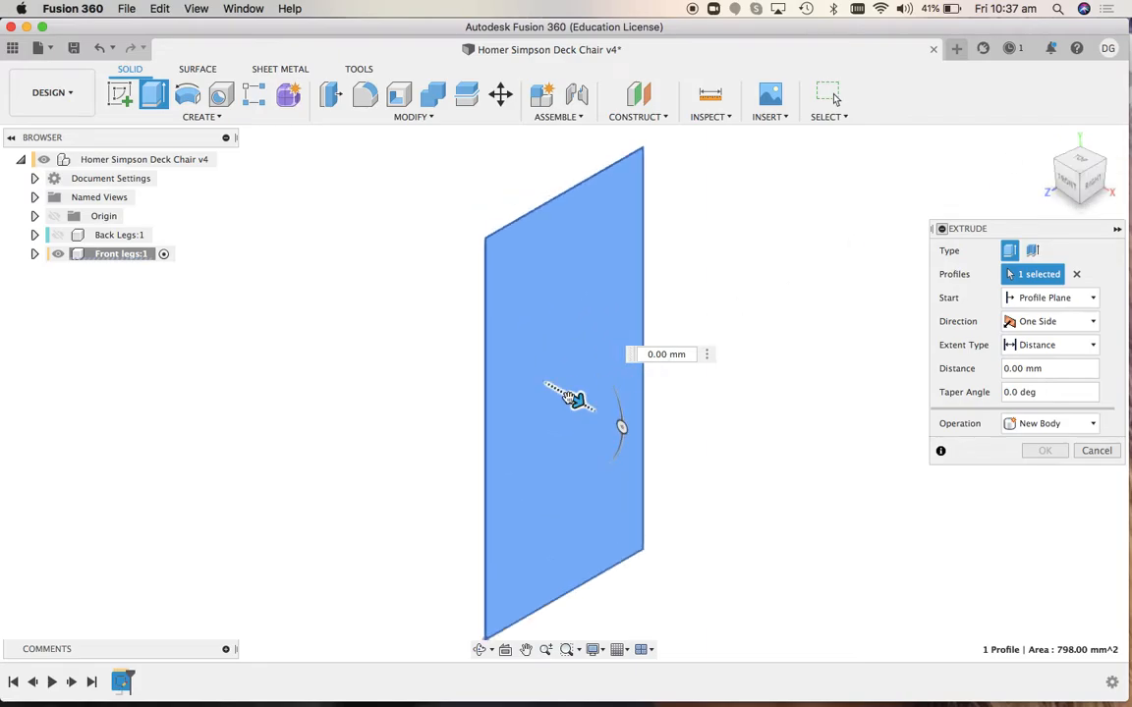
drag(578, 403, 641, 450)
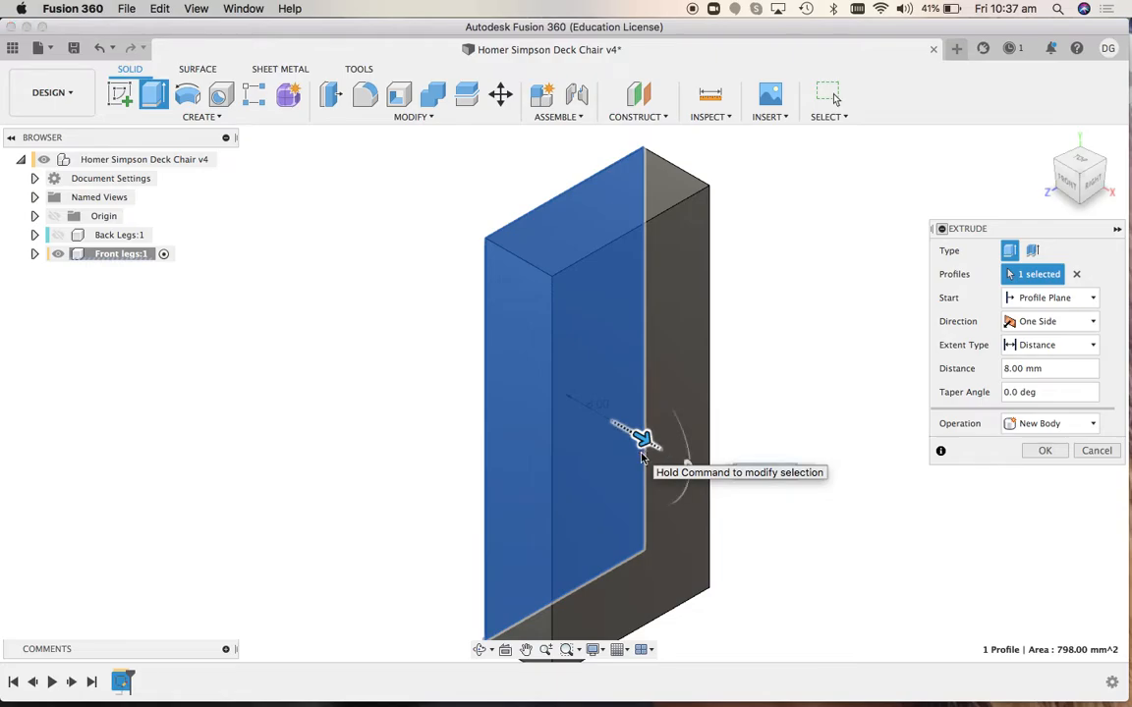
click(766, 473)
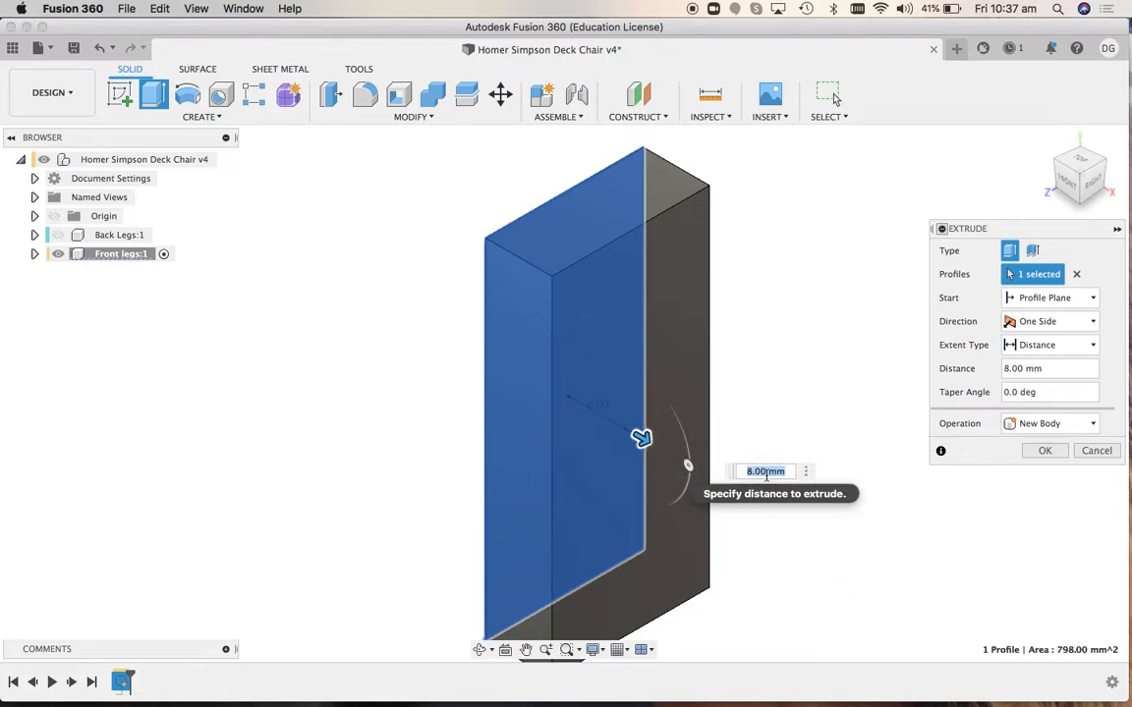
text(1060)
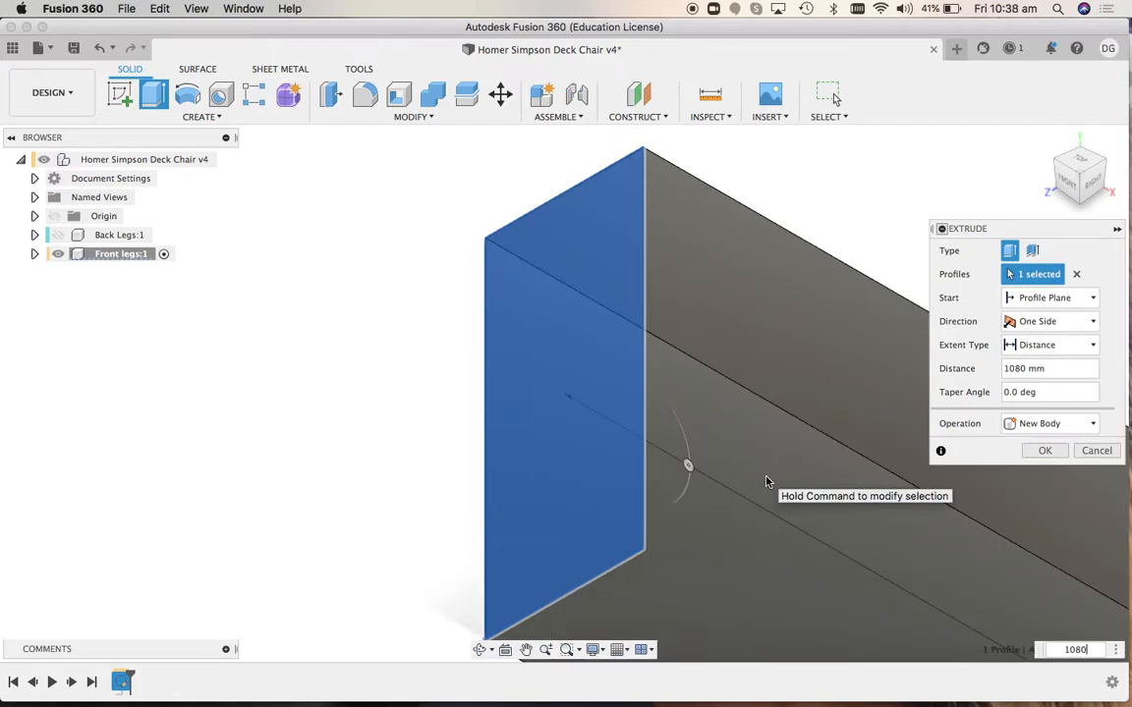
key(Return)
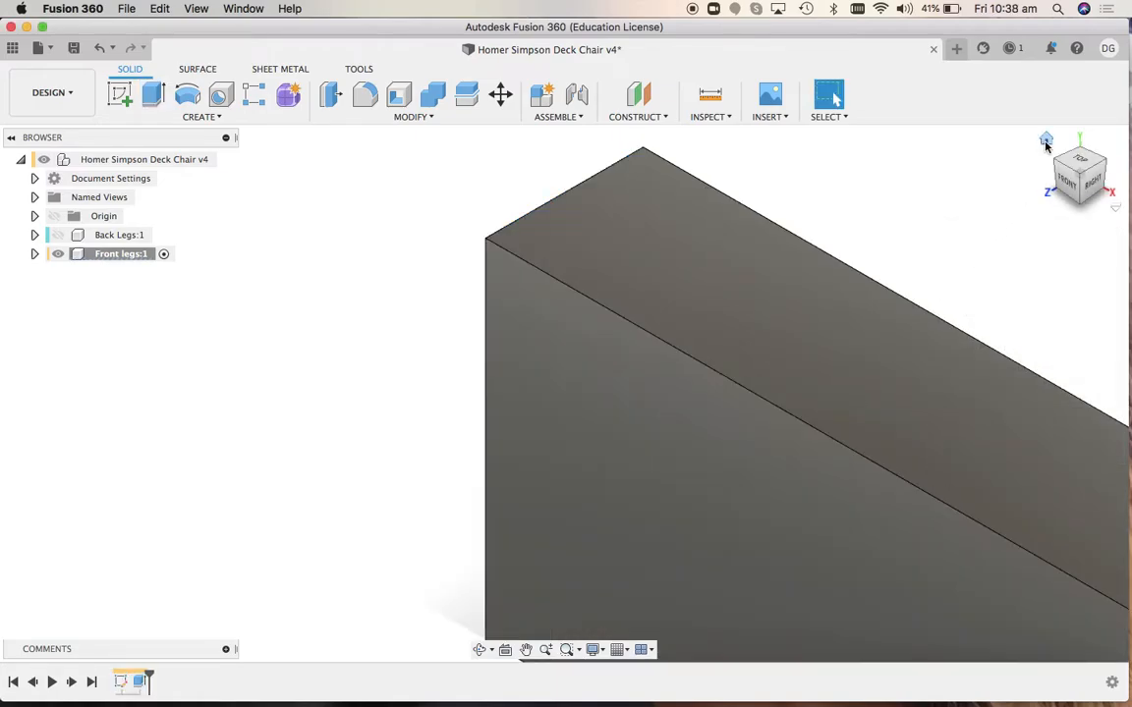
click(1045, 141)
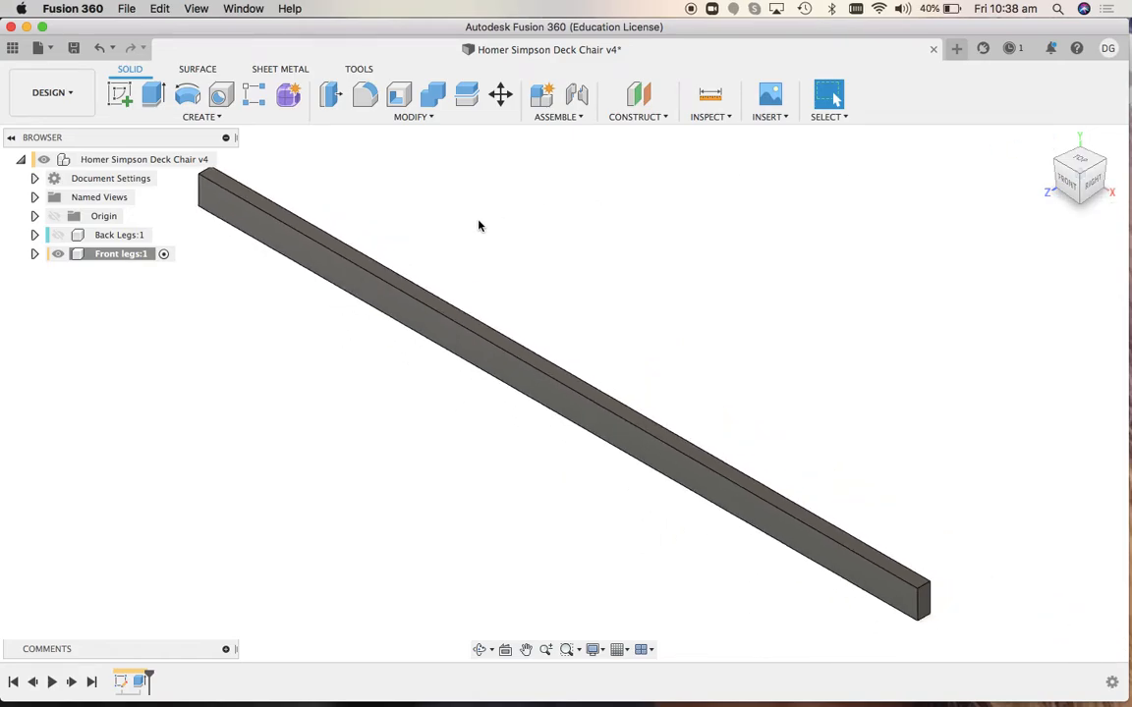
Show the Back Legs component to compare its position with the new leg, and hide it again
click(57, 236)
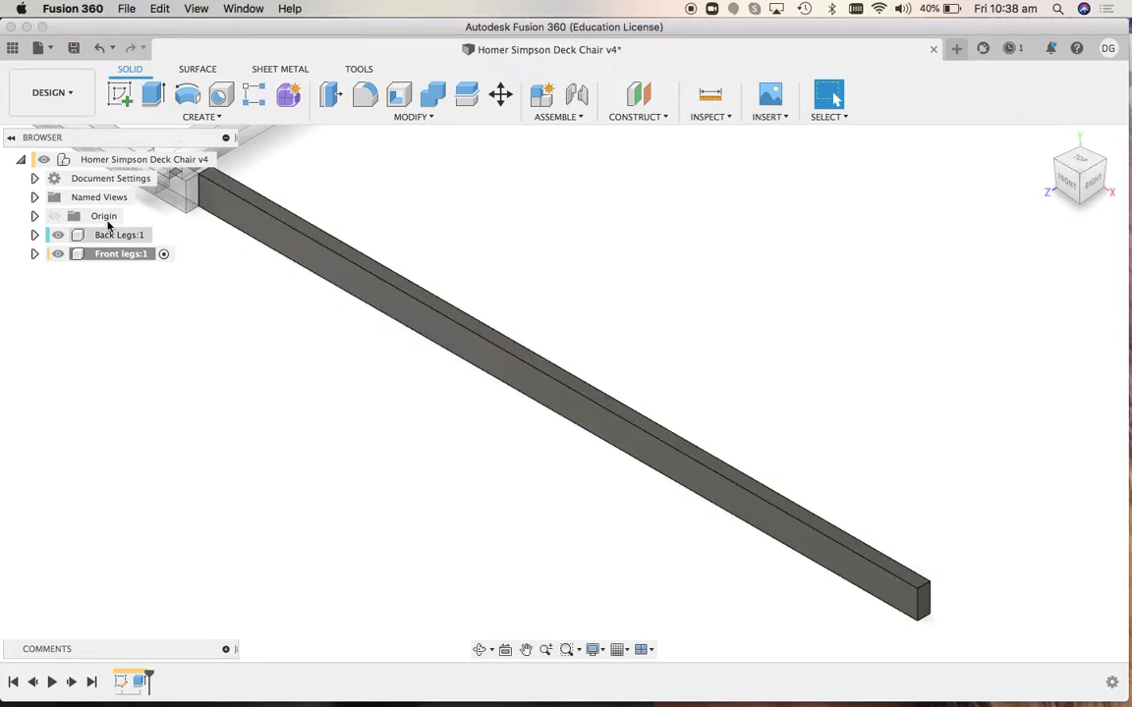
click(84, 216)
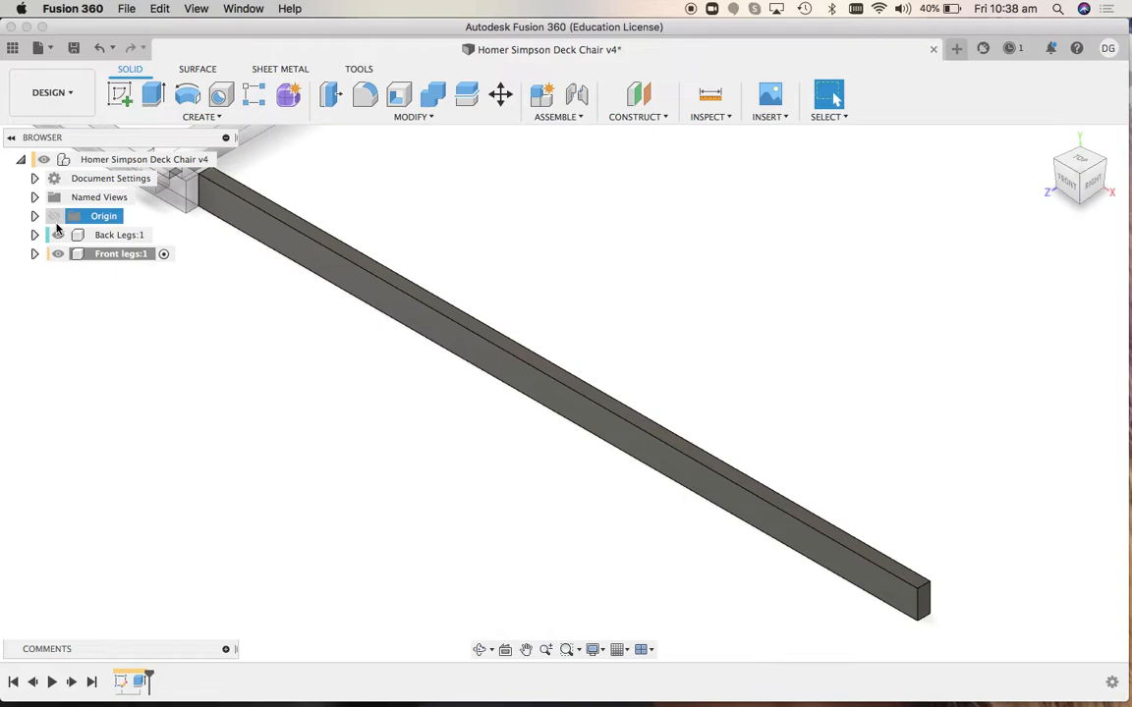
click(58, 235)
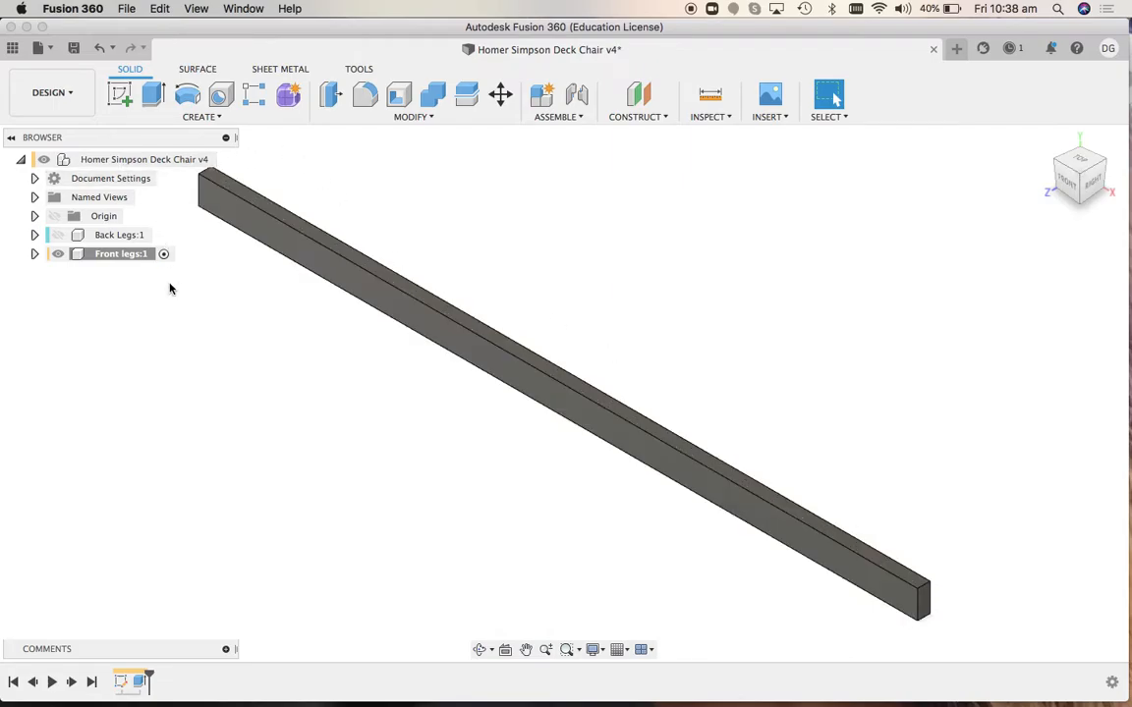
Start a new sketch on the long front face of the front leg
click(132, 102)
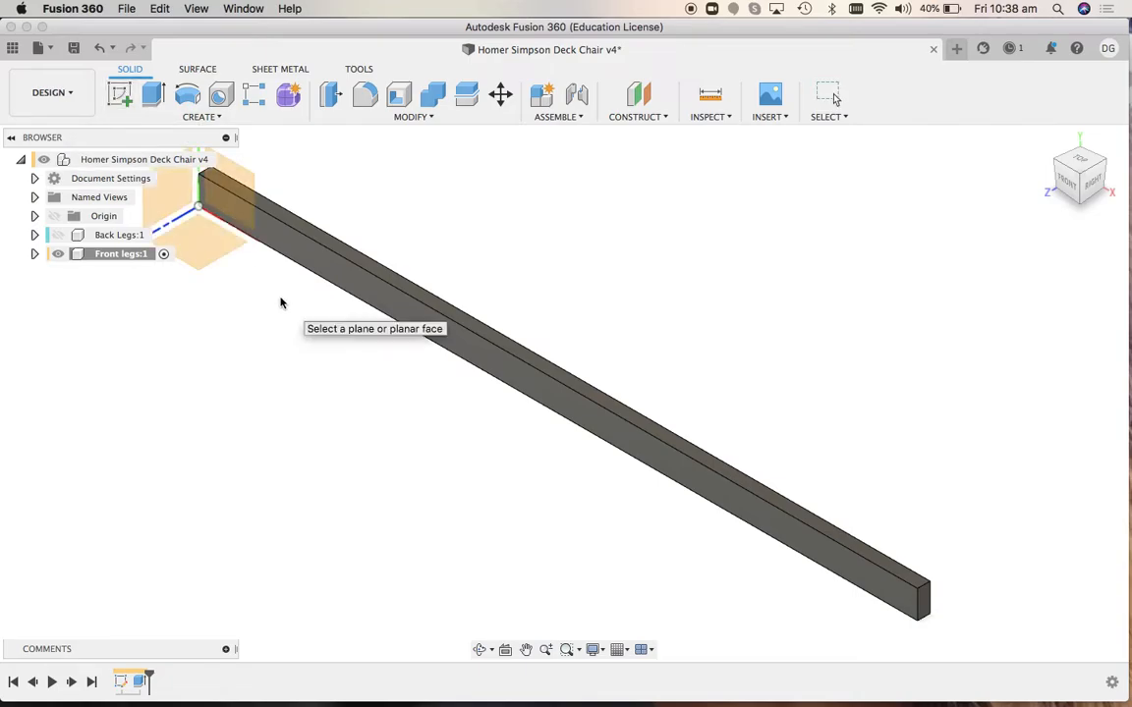
click(218, 252)
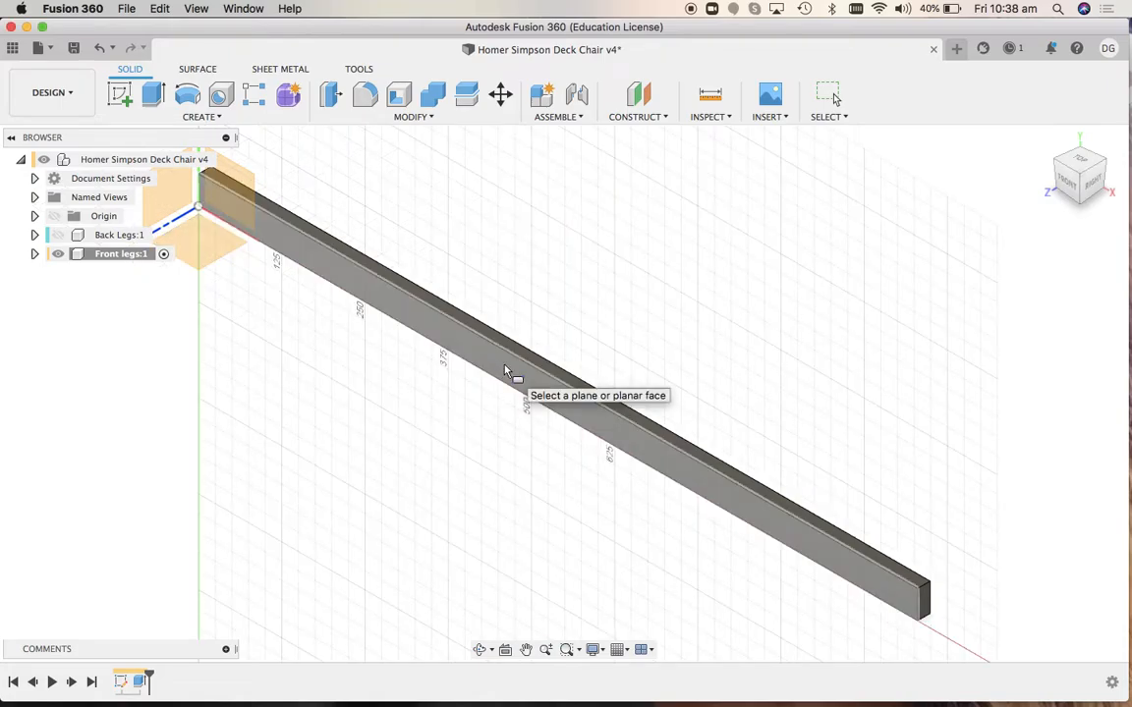
click(504, 369)
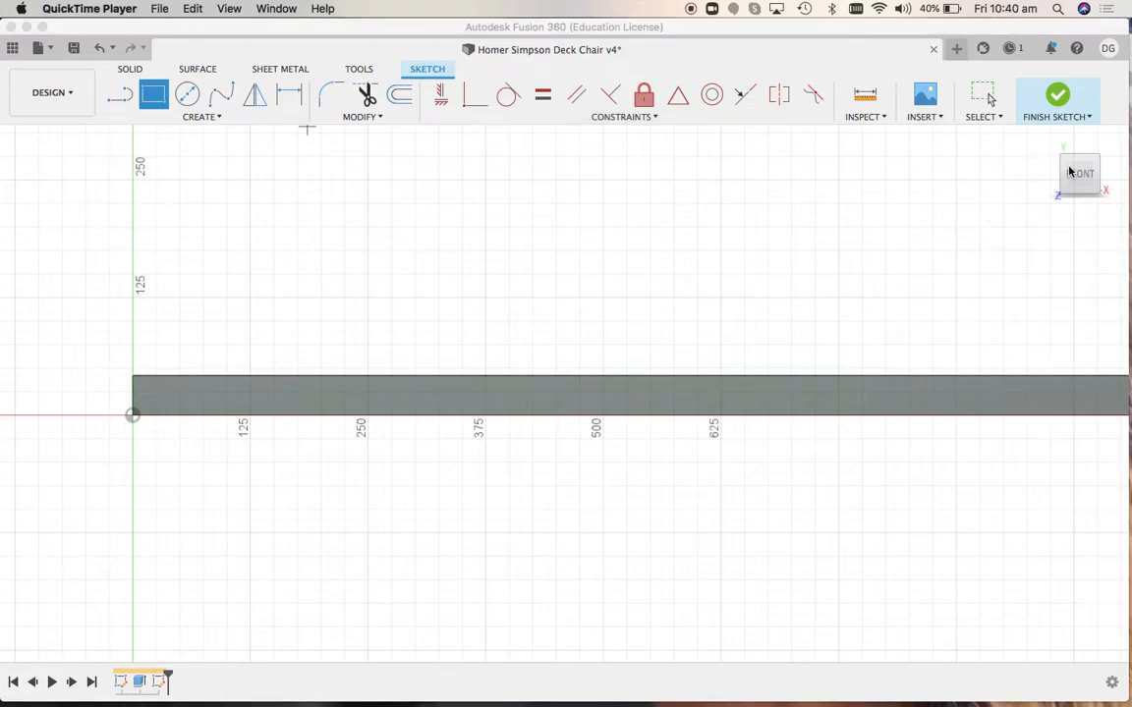
click(890, 366)
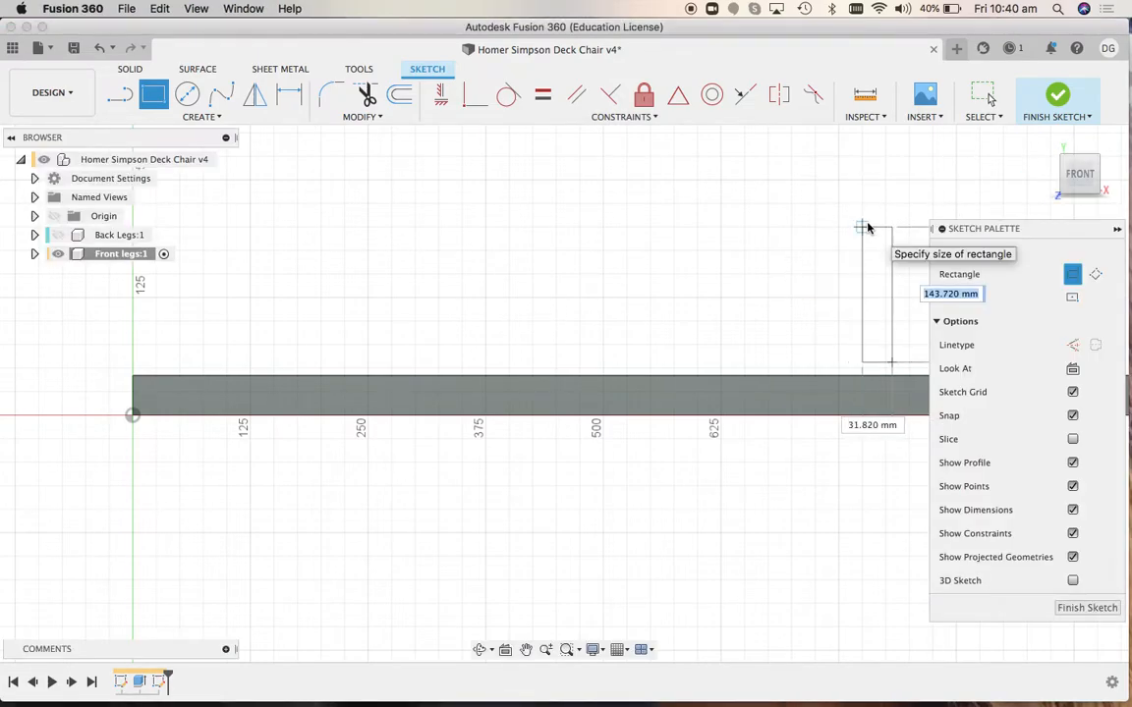
key(Escape)
click(1047, 141)
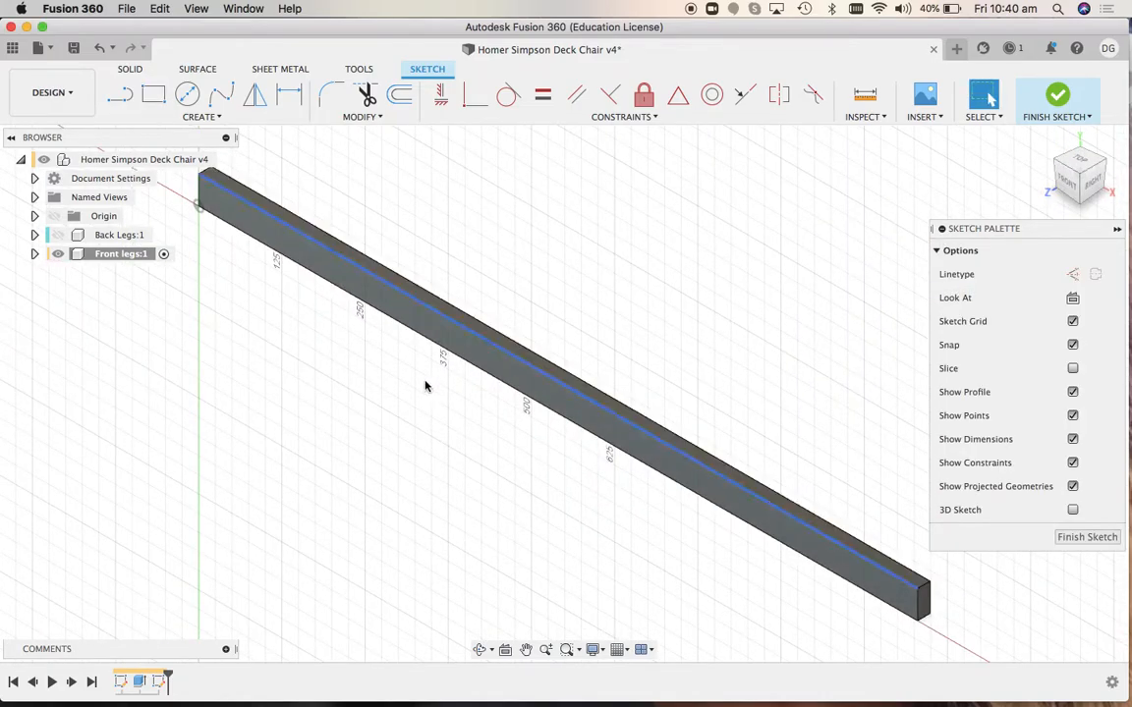
Move the sketch palette clear of the leg's far end
click(156, 97)
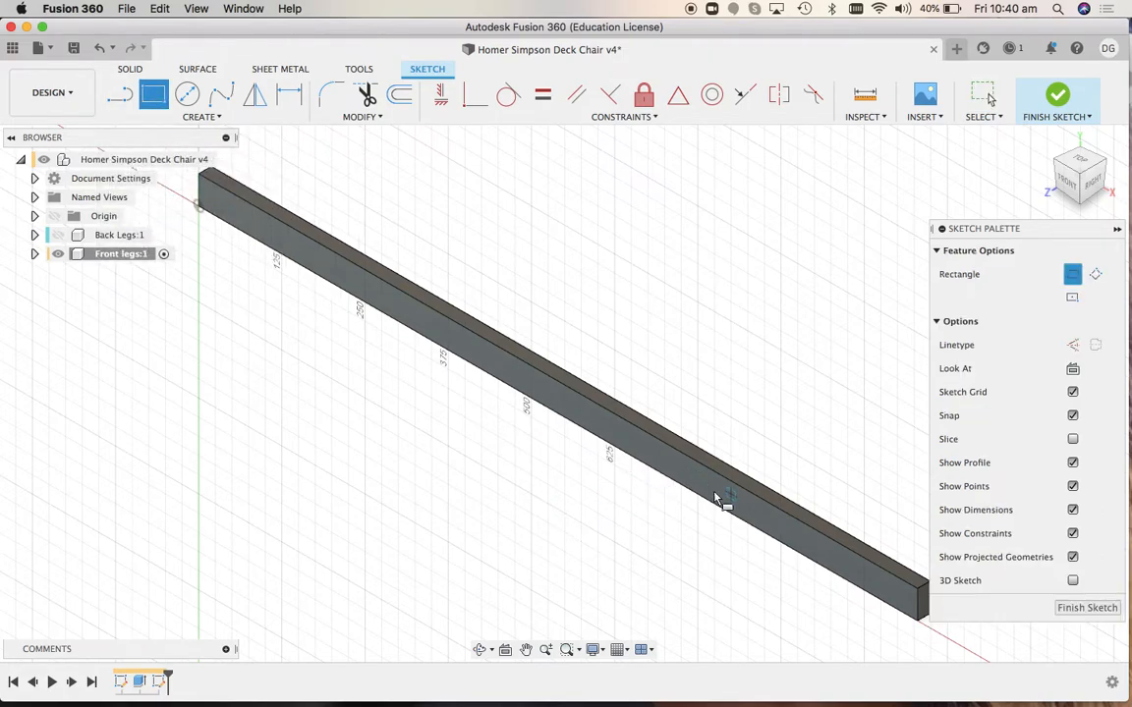
click(1067, 186)
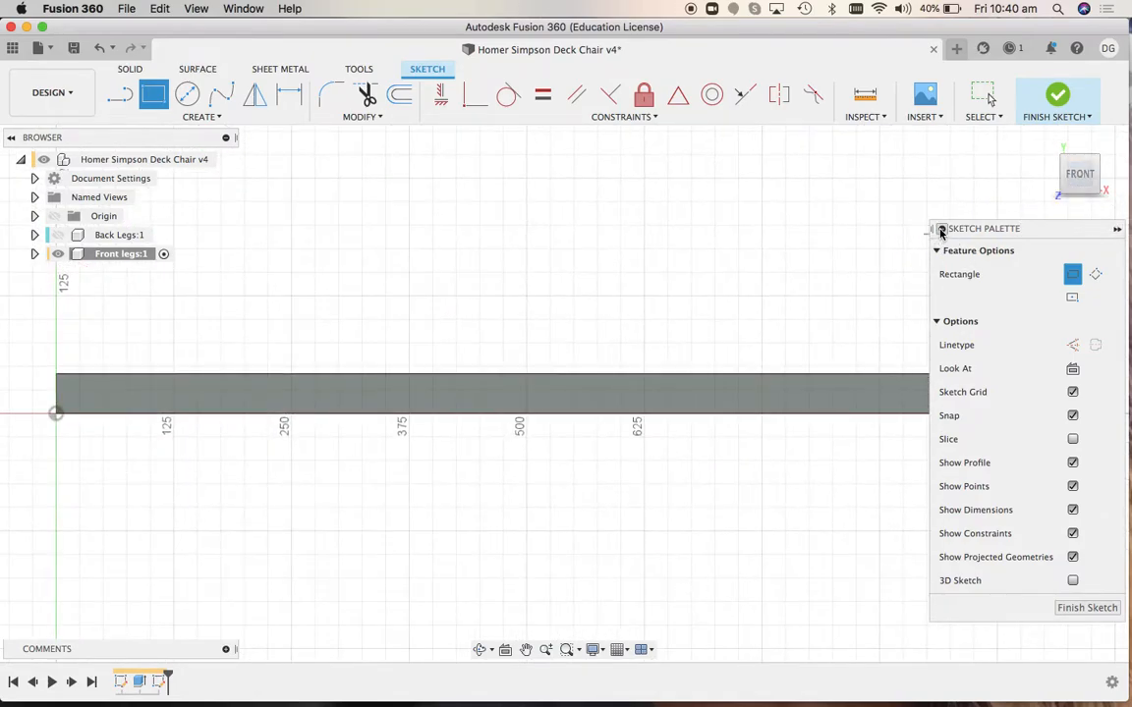
mouse_move(1045, 235)
mouse_down()
mouse_move(1020, 463)
mouse_move(1000, 512)
mouse_move(1013, 509)
mouse_up()
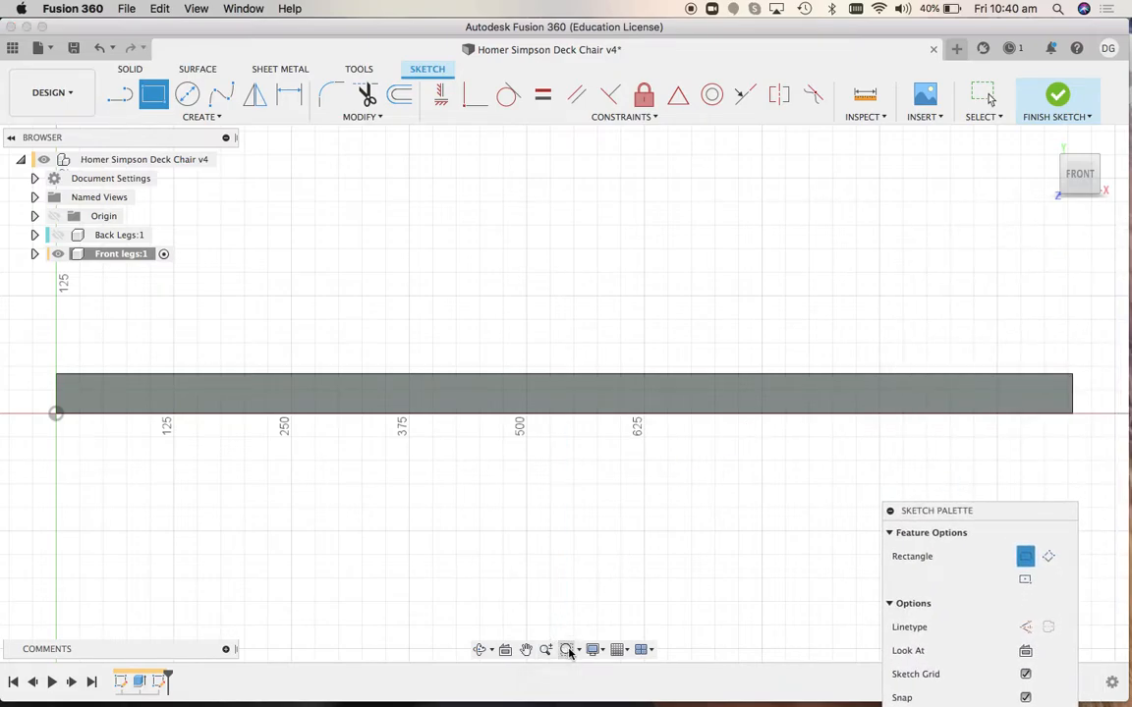
key(Escape)
drag(896, 292, 1106, 465)
Draw a rectangle down from the leg's top edge near its far end, with length Width and height JointDepth
key(r)
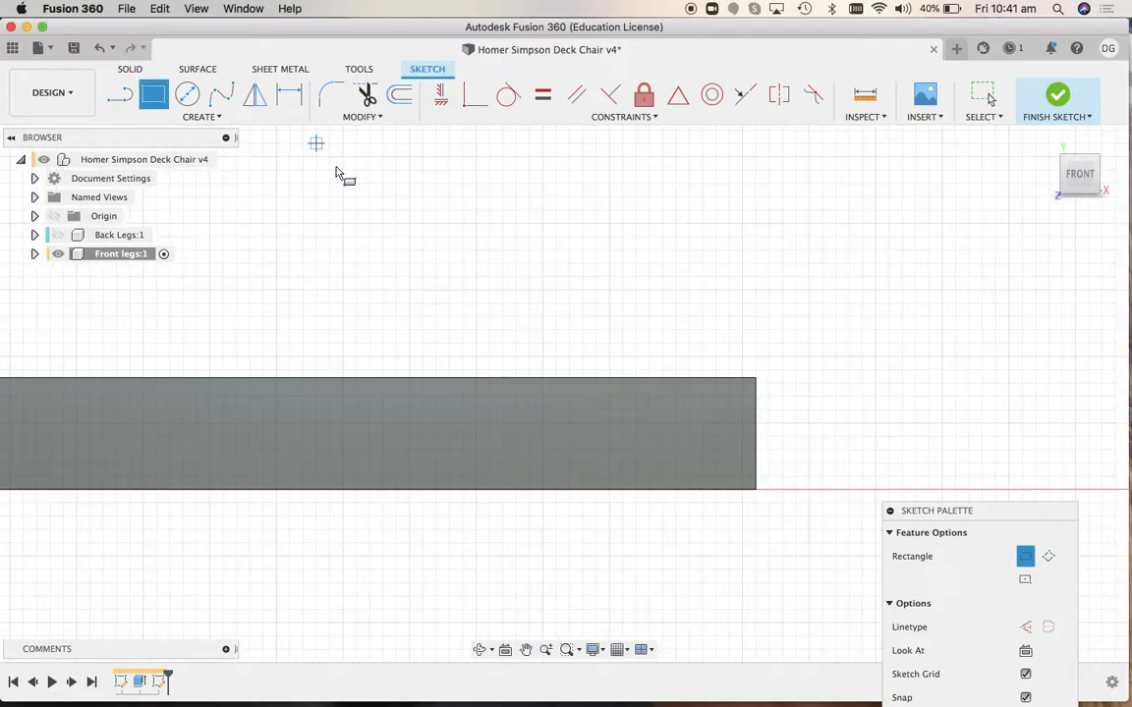
click(614, 388)
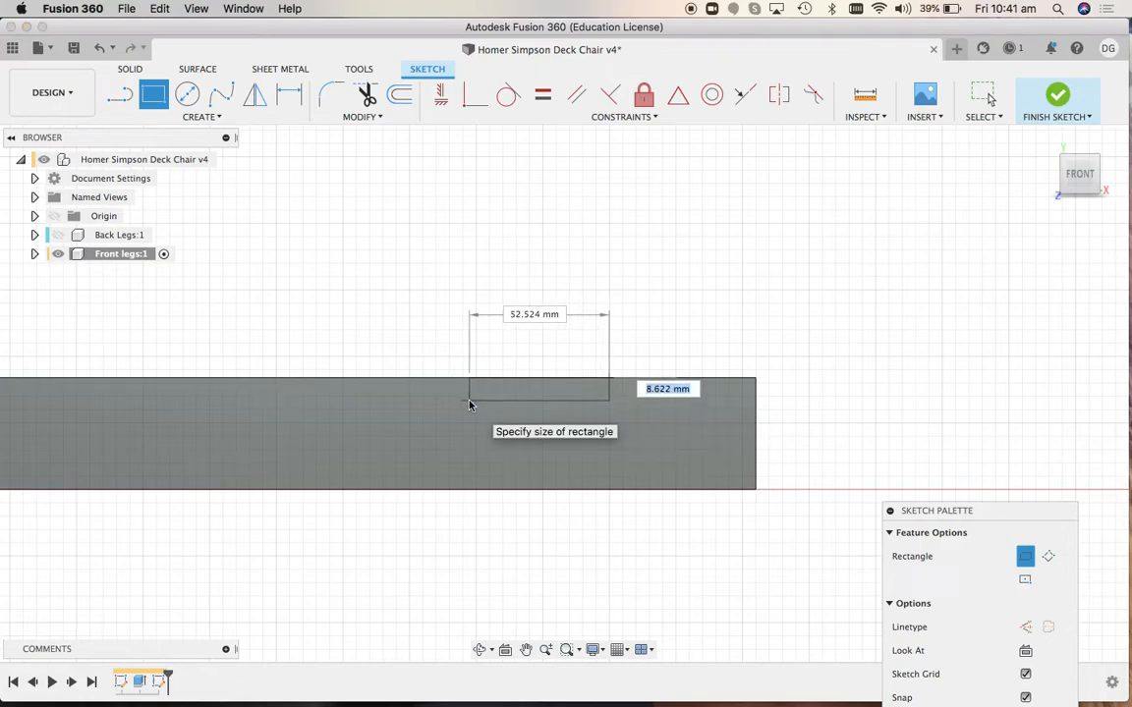
text(J)
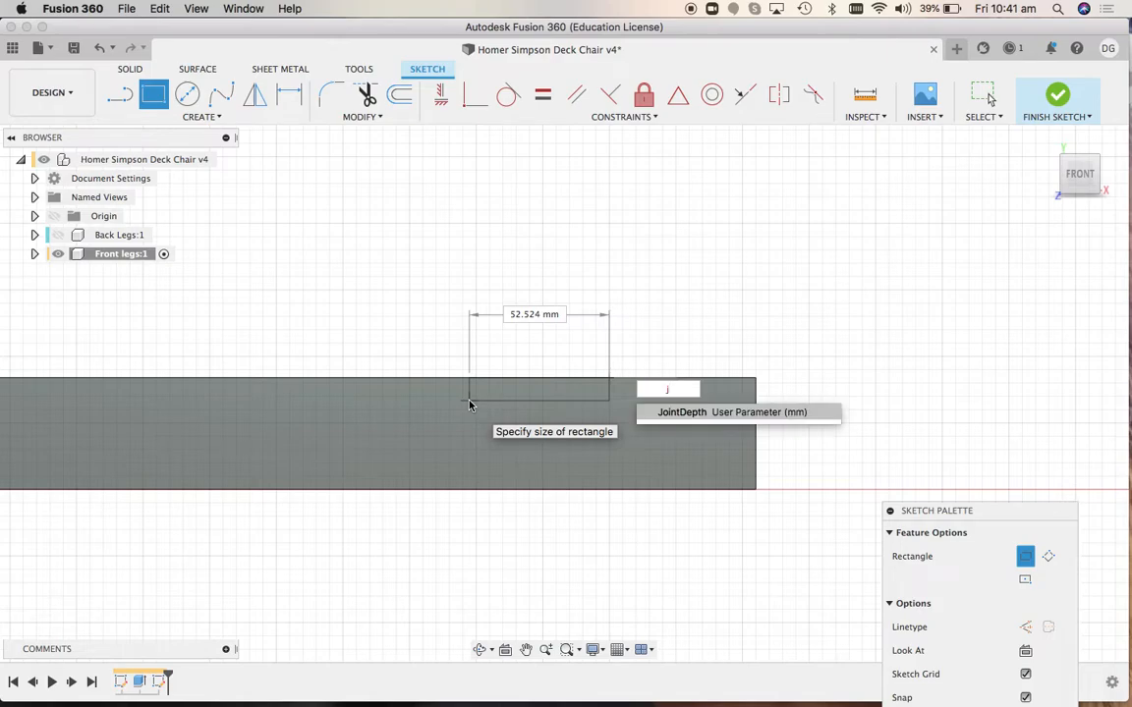
key(Return)
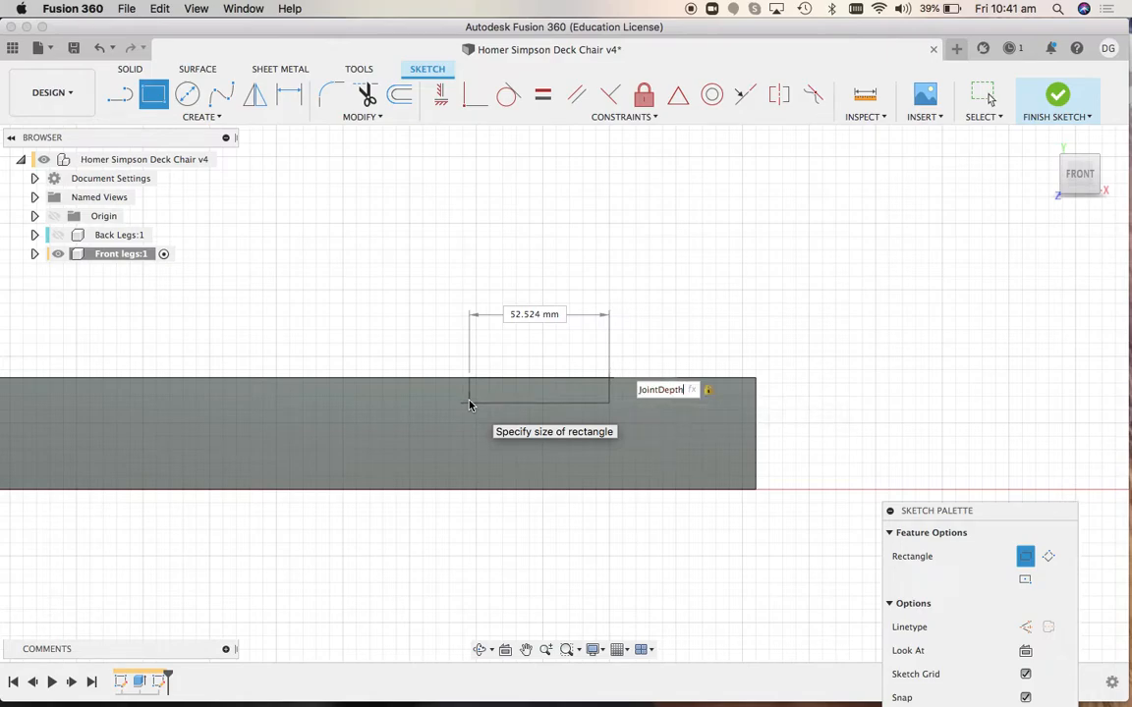
key(Tab)
text(wi)
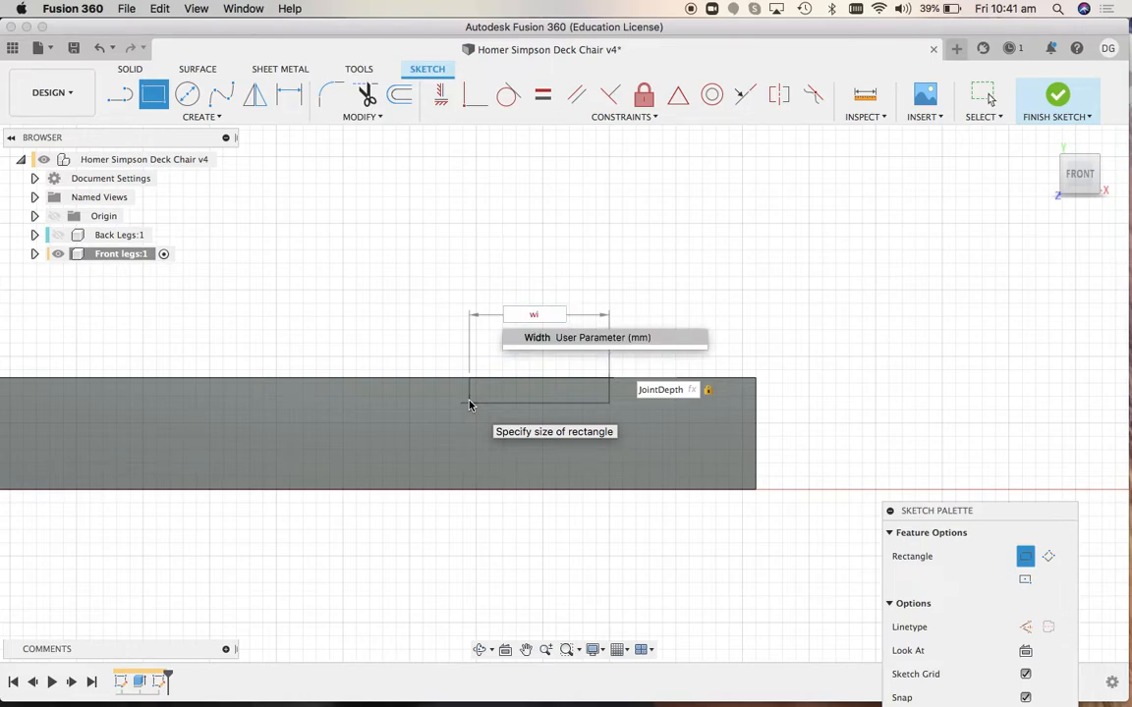
key(Return)
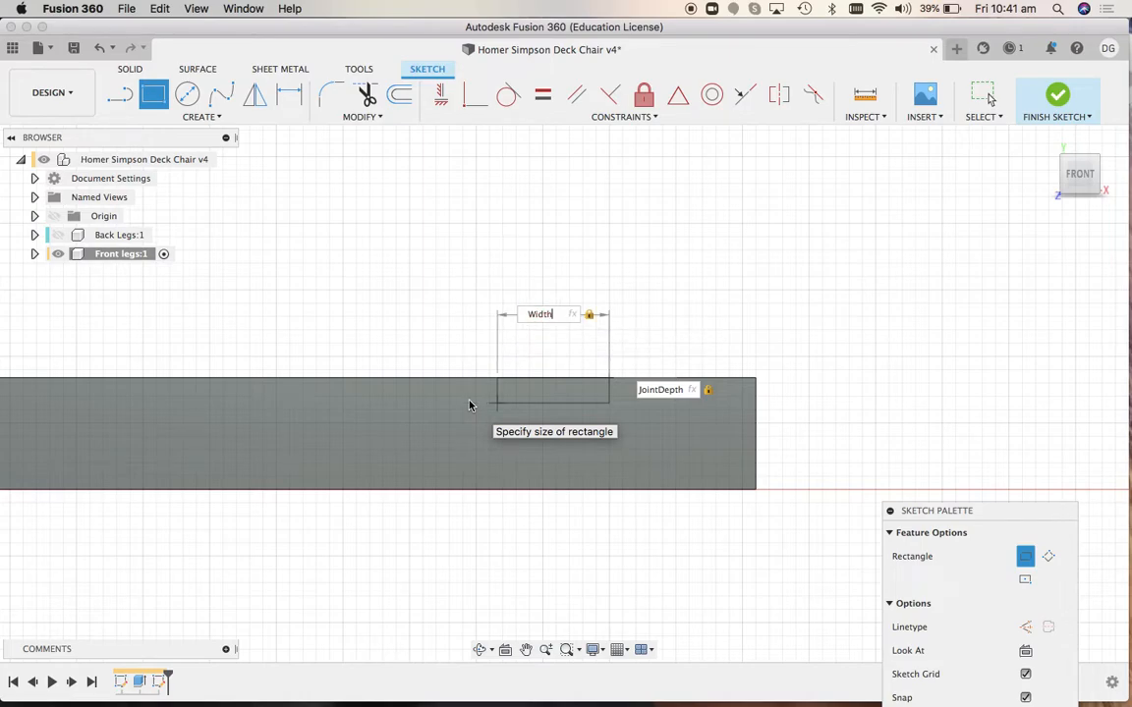
key(Return)
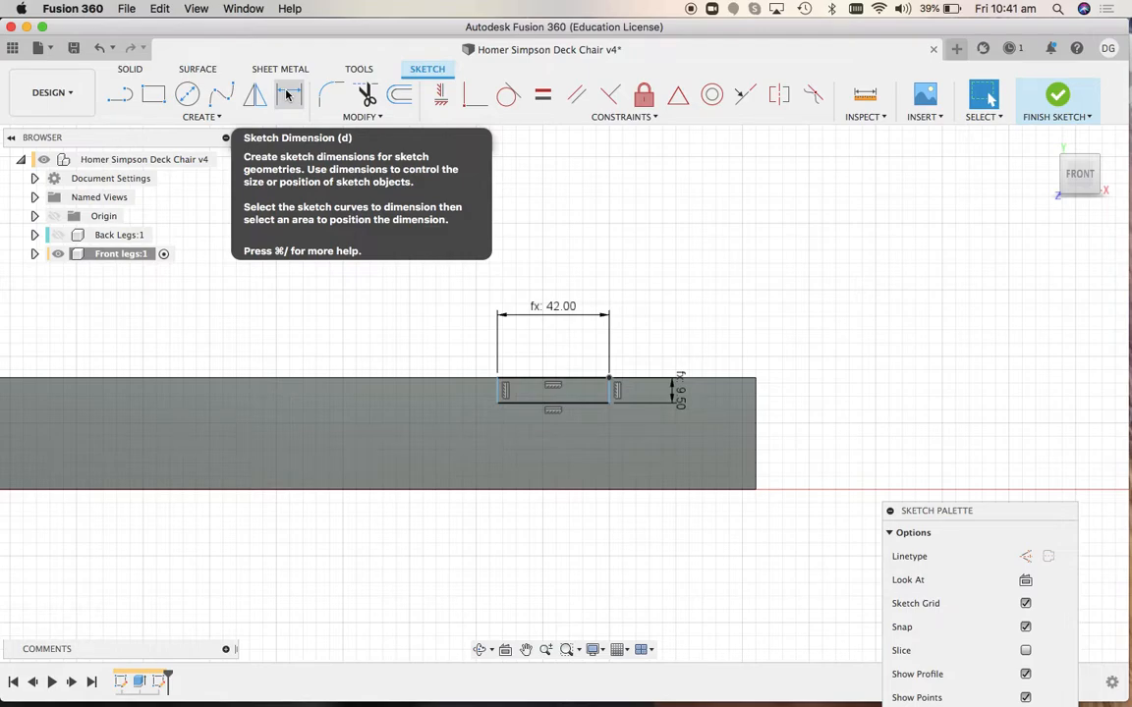
Dimension the rectangle's outer top corner 25 mm from the end of the leg
key(d)
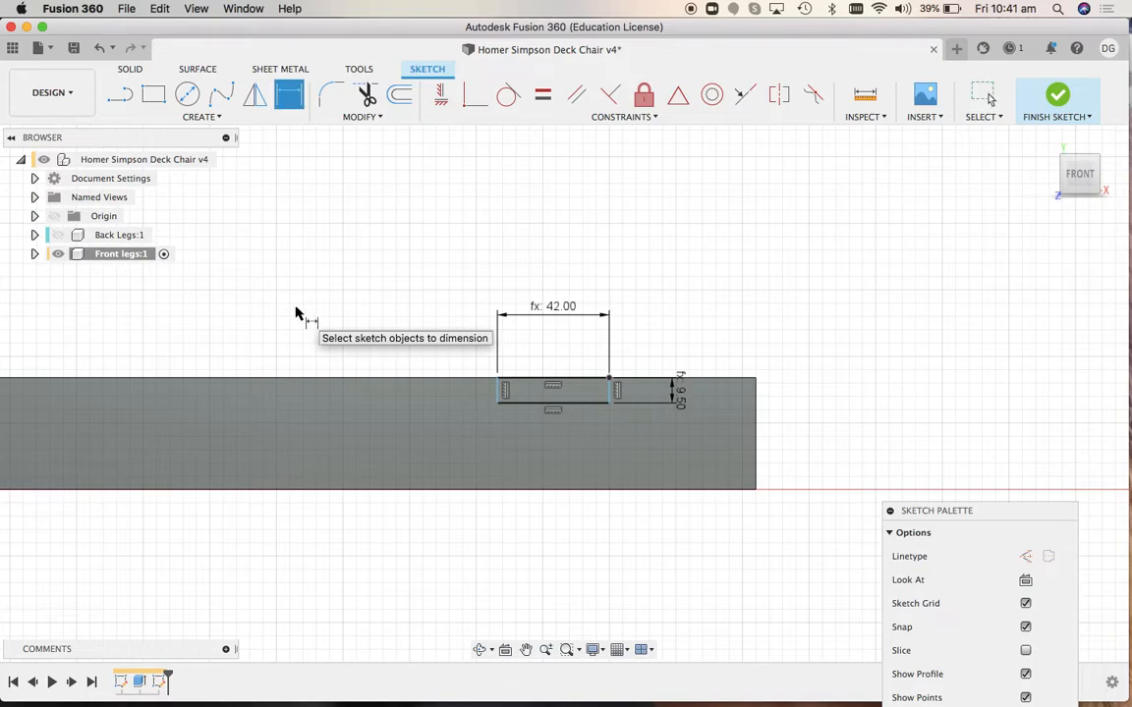
click(609, 380)
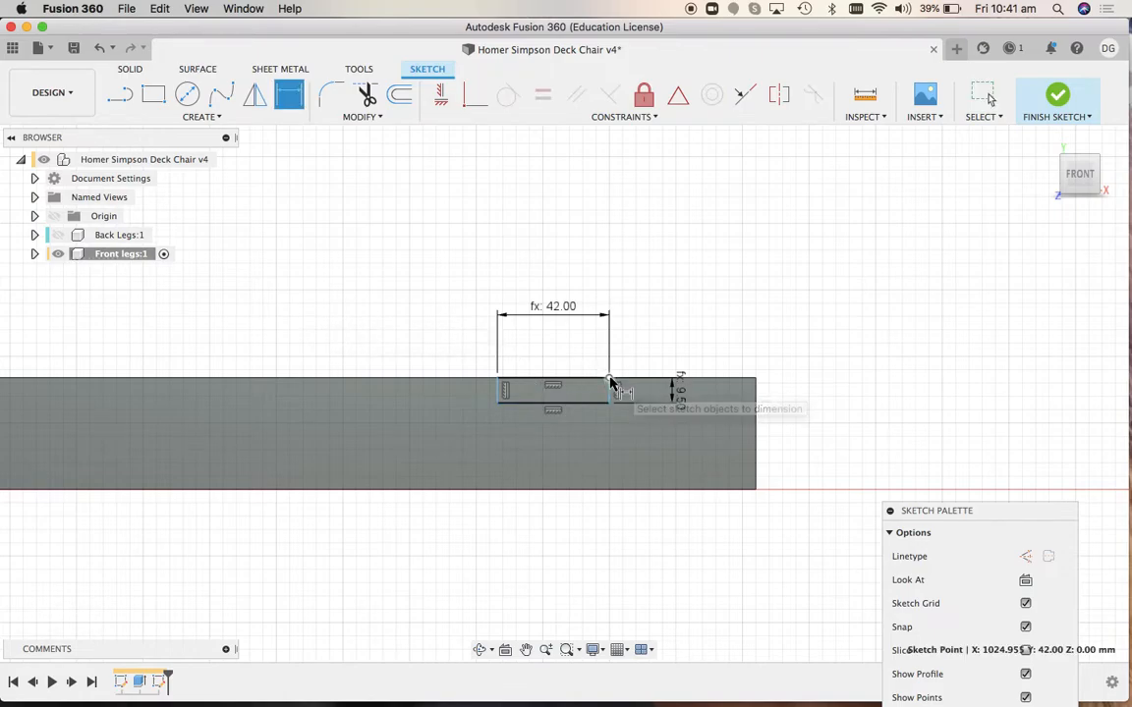
click(756, 379)
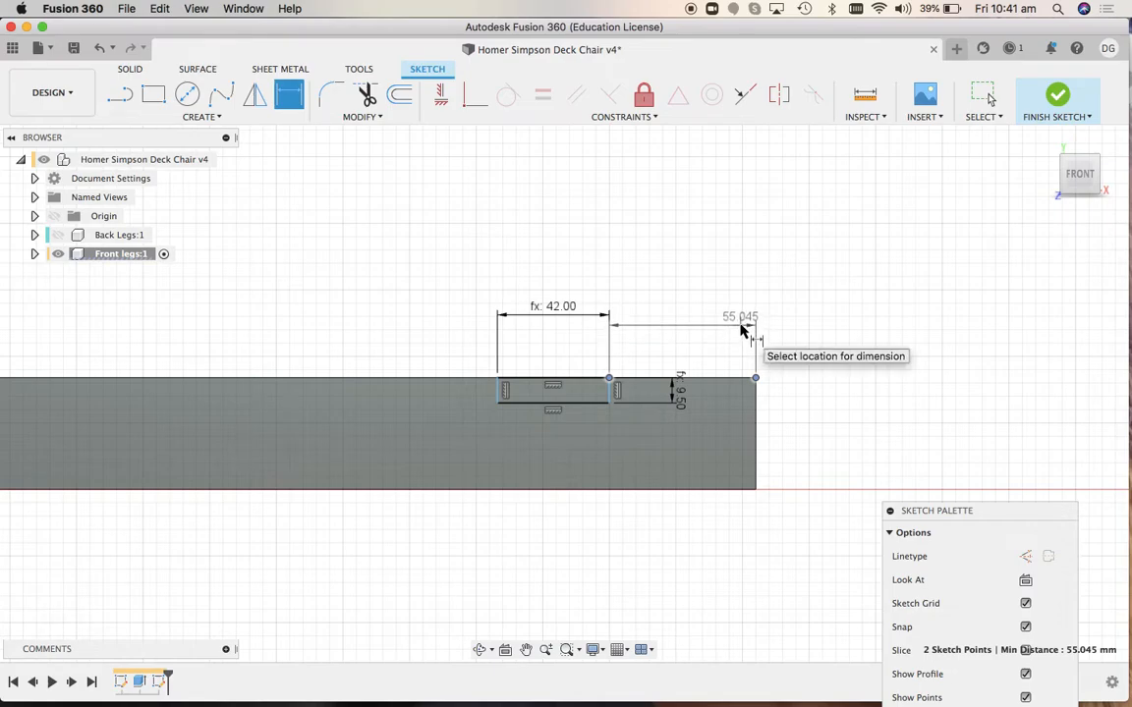
click(722, 317)
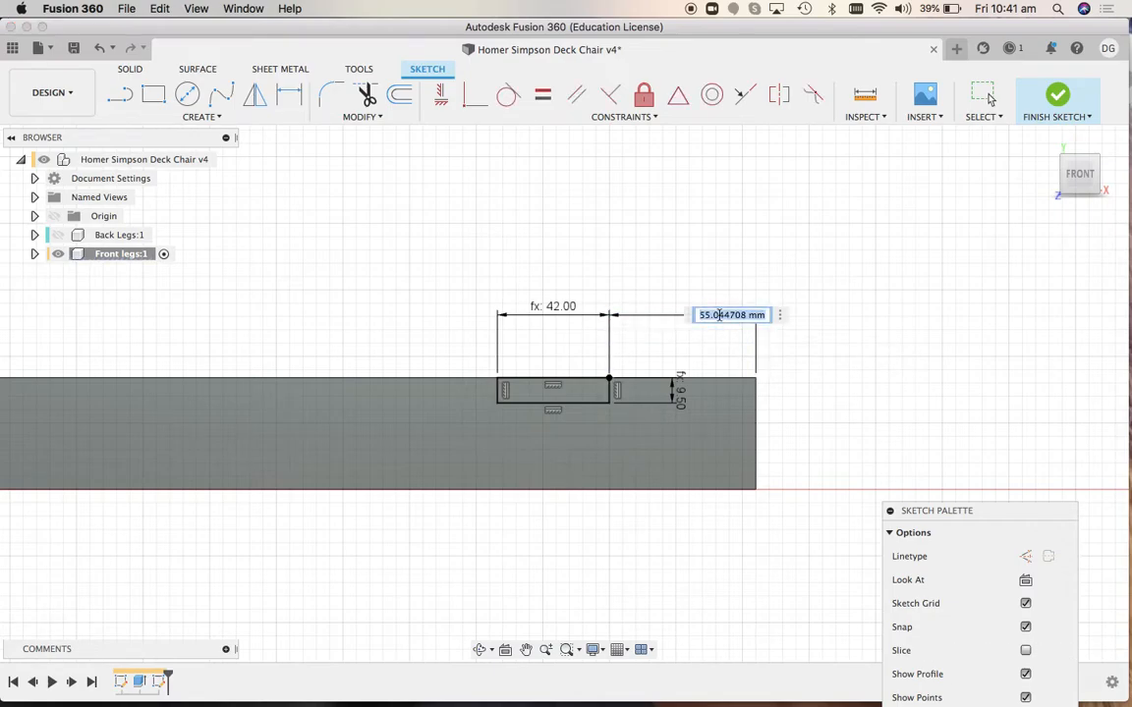
text(25)
key(Return)
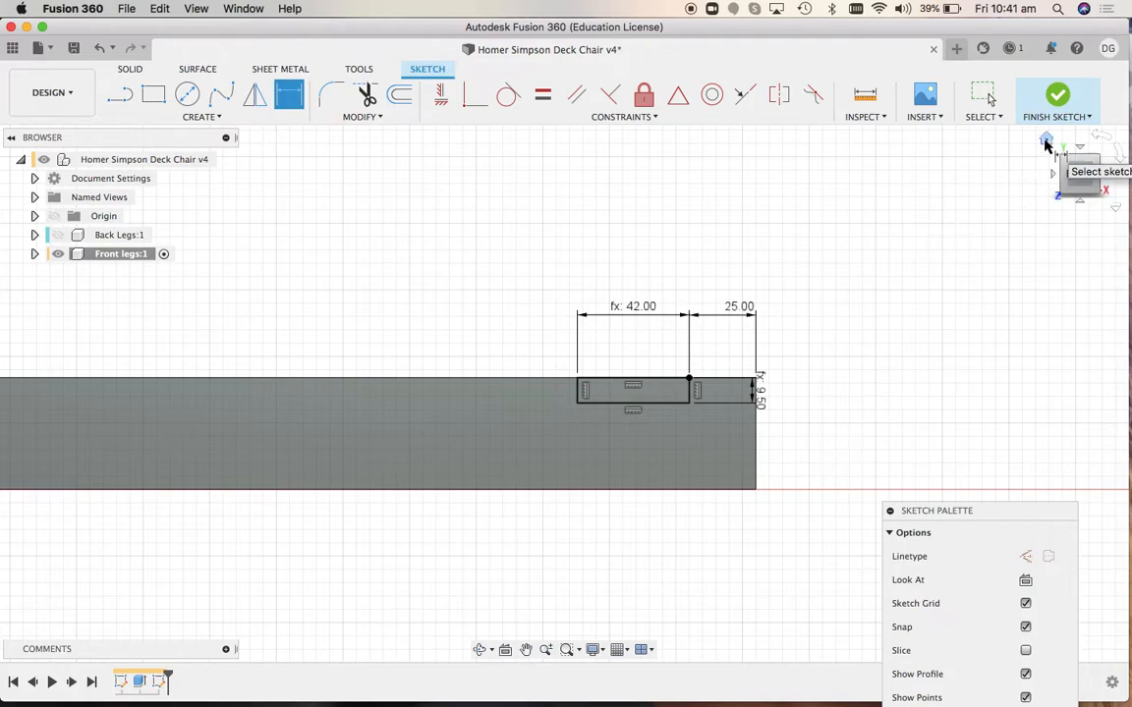
Finish the joint rectangle sketch
click(1046, 145)
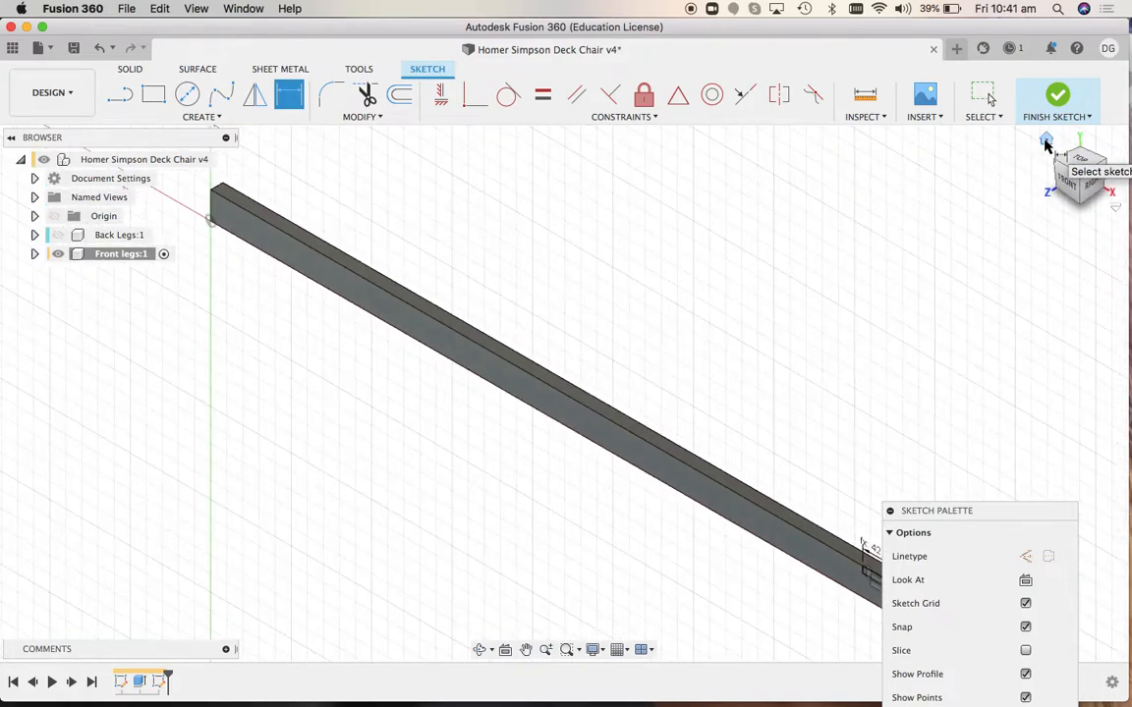
click(525, 648)
drag(715, 538, 434, 380)
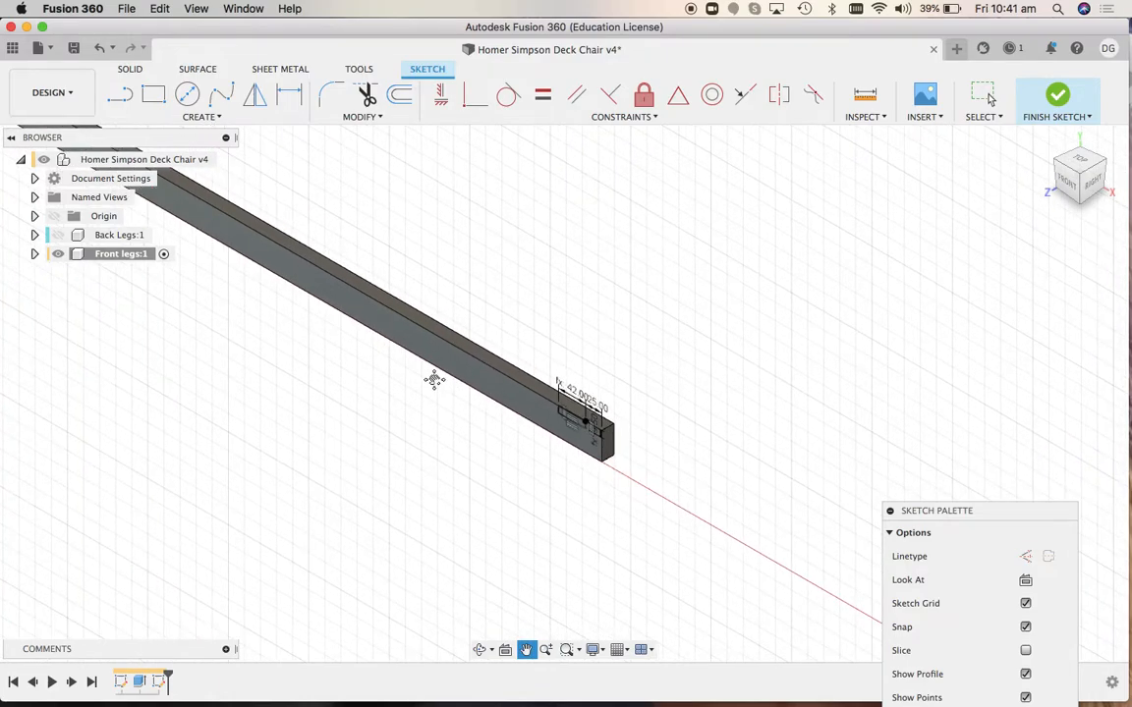
click(567, 650)
drag(520, 343, 672, 522)
key(d)
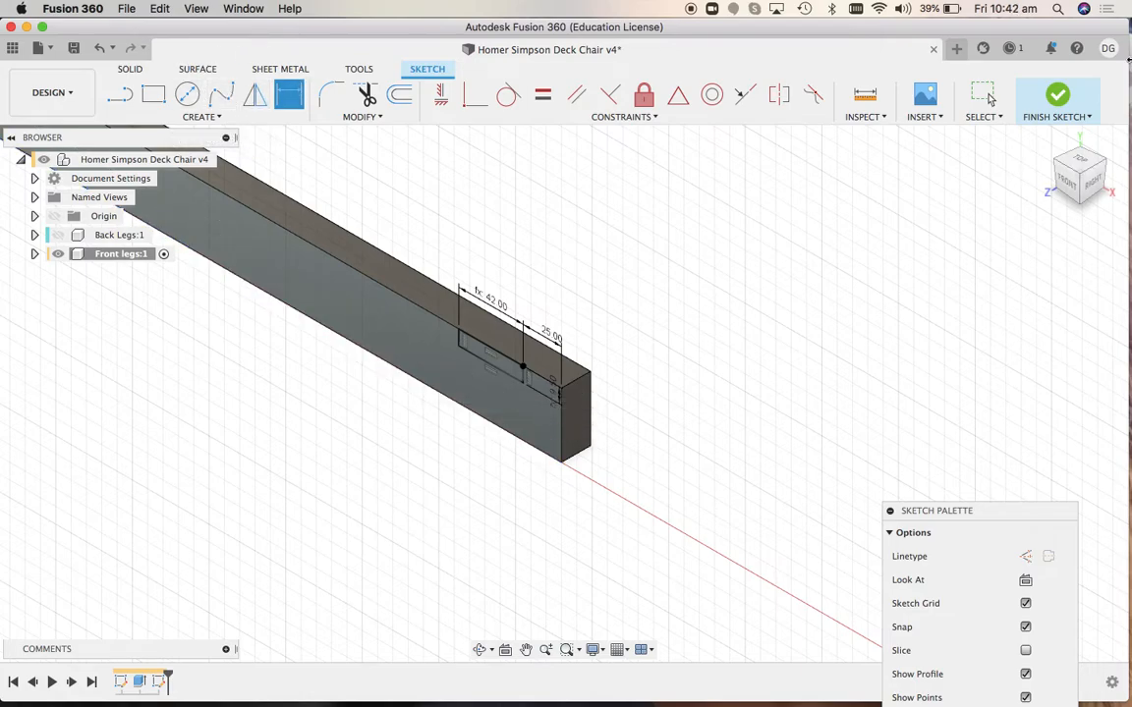
click(1059, 95)
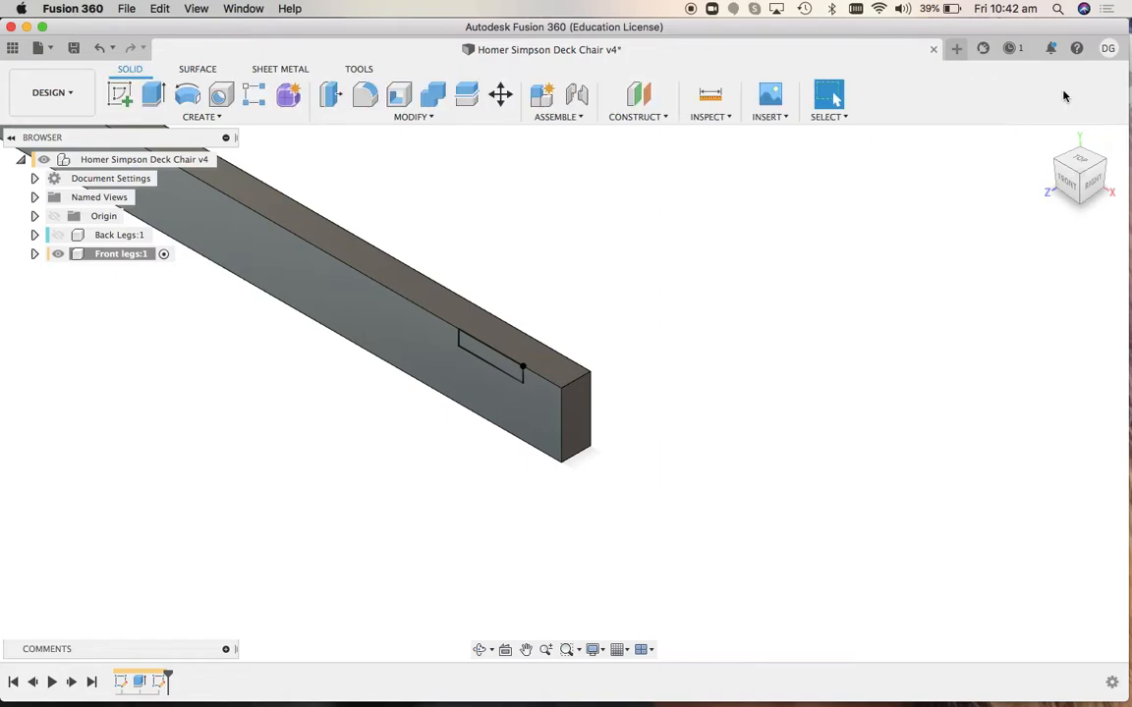
Extrude the joint rectangle into the leg as a cut with a distance of -Thickness
click(152, 99)
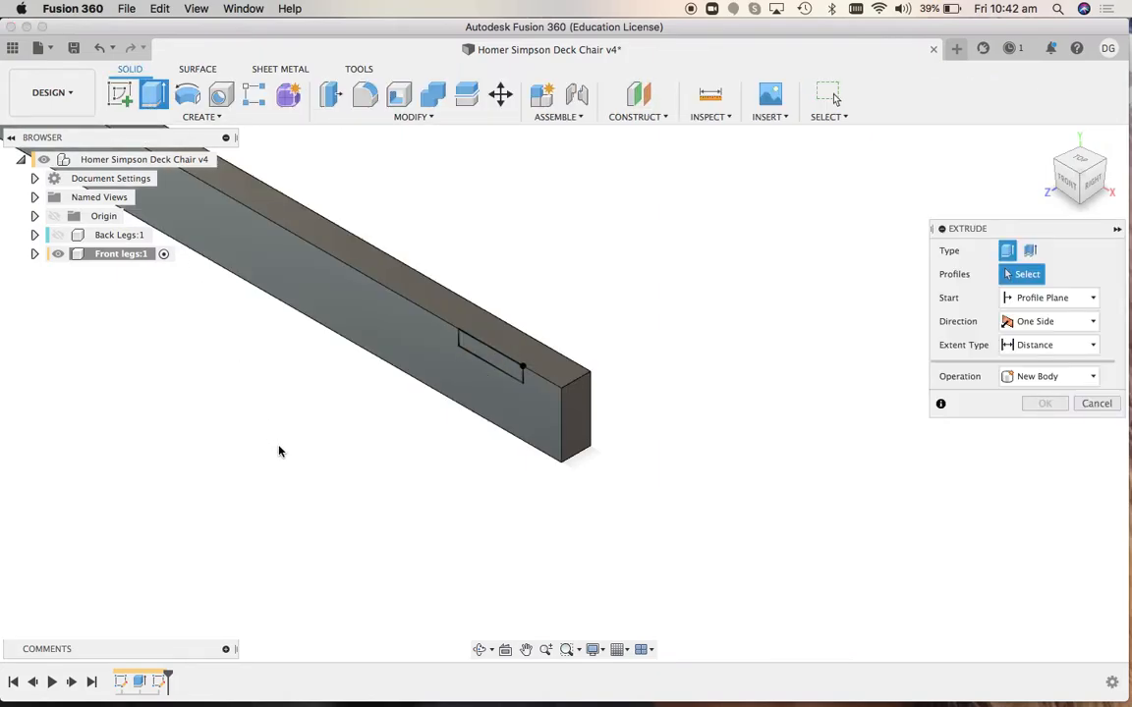
click(498, 364)
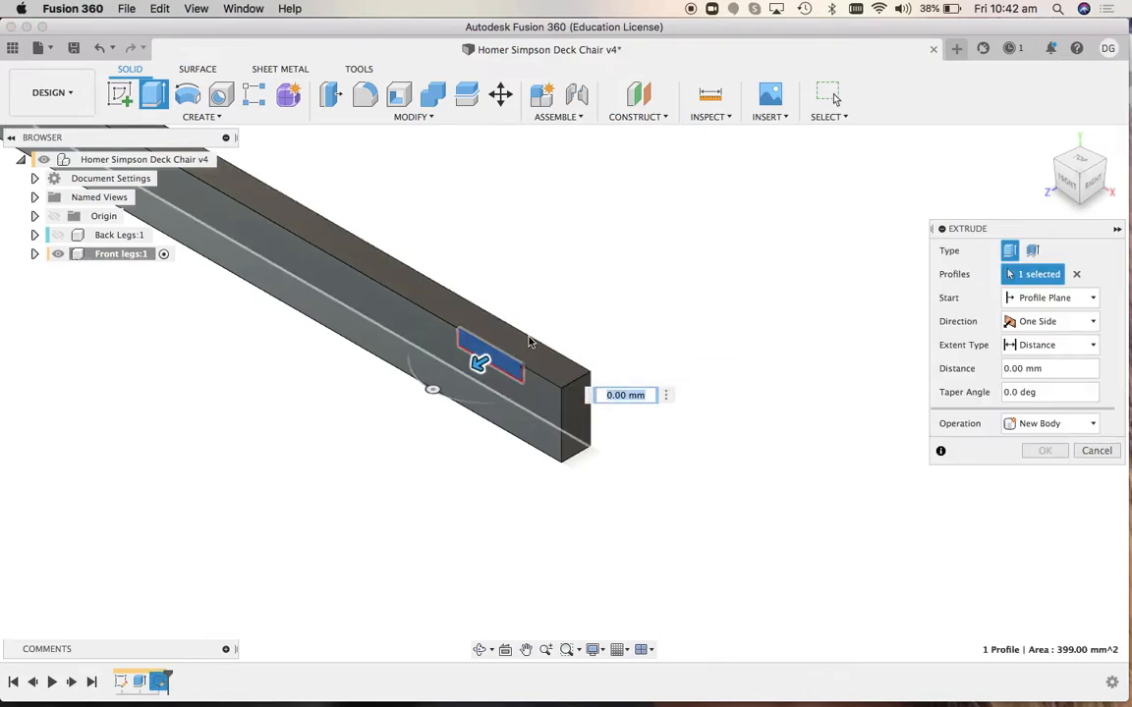
drag(479, 363, 533, 337)
text(-)
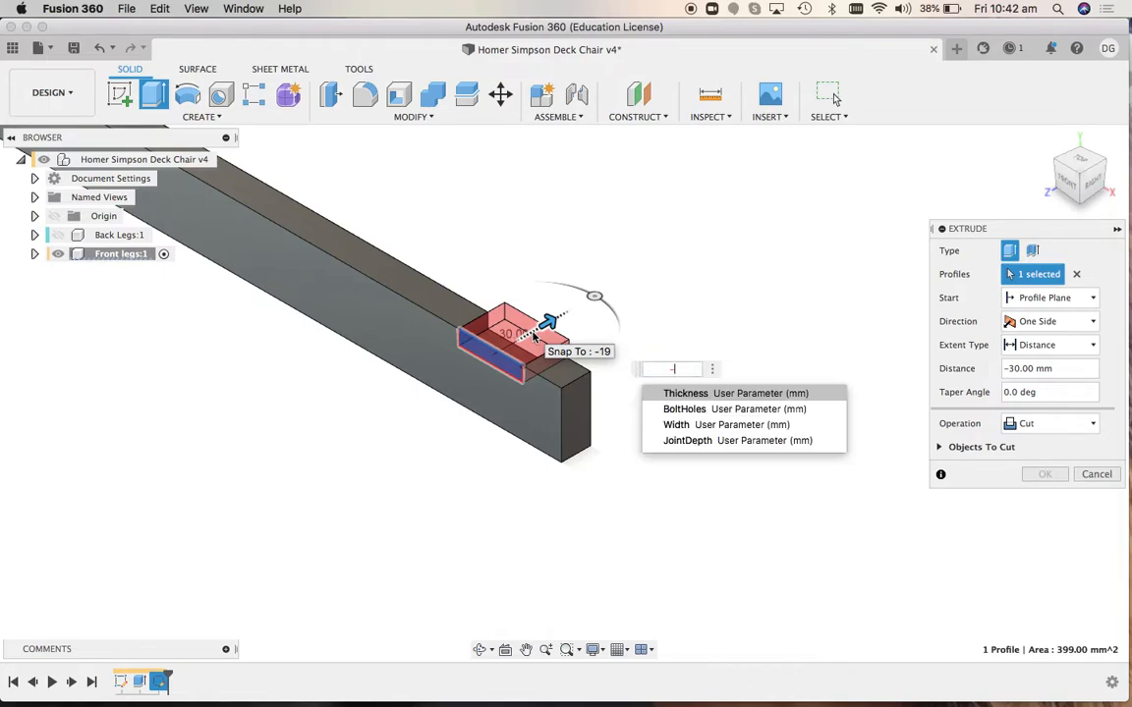
key(Return)
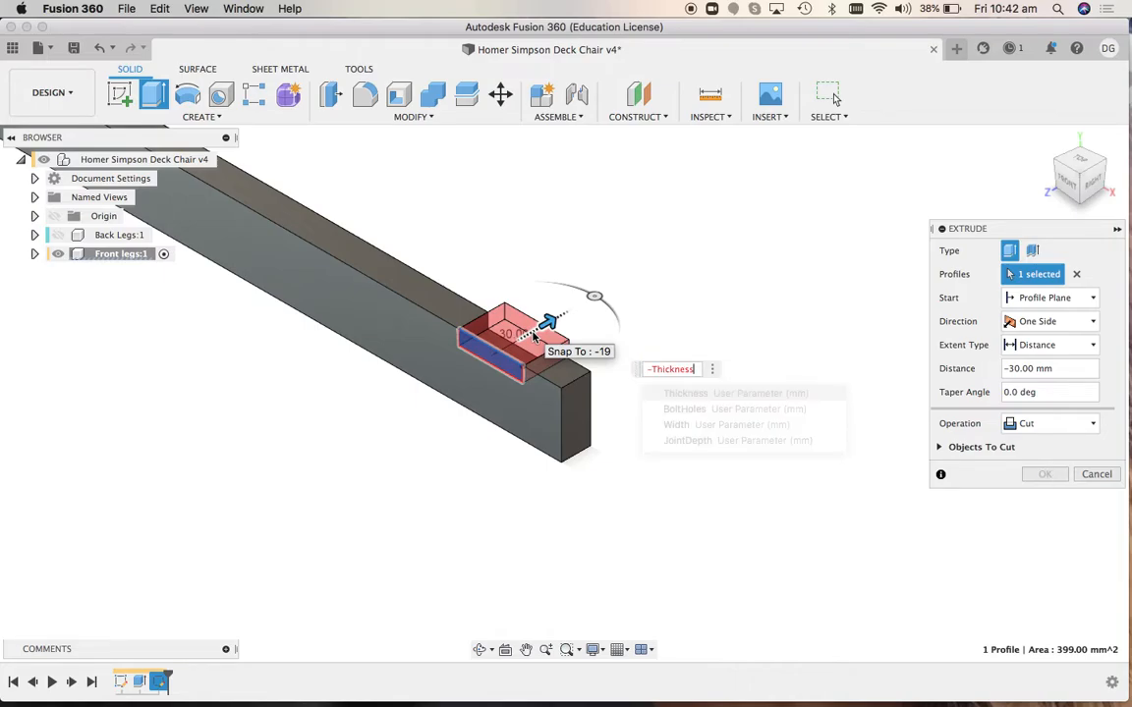
key(Return)
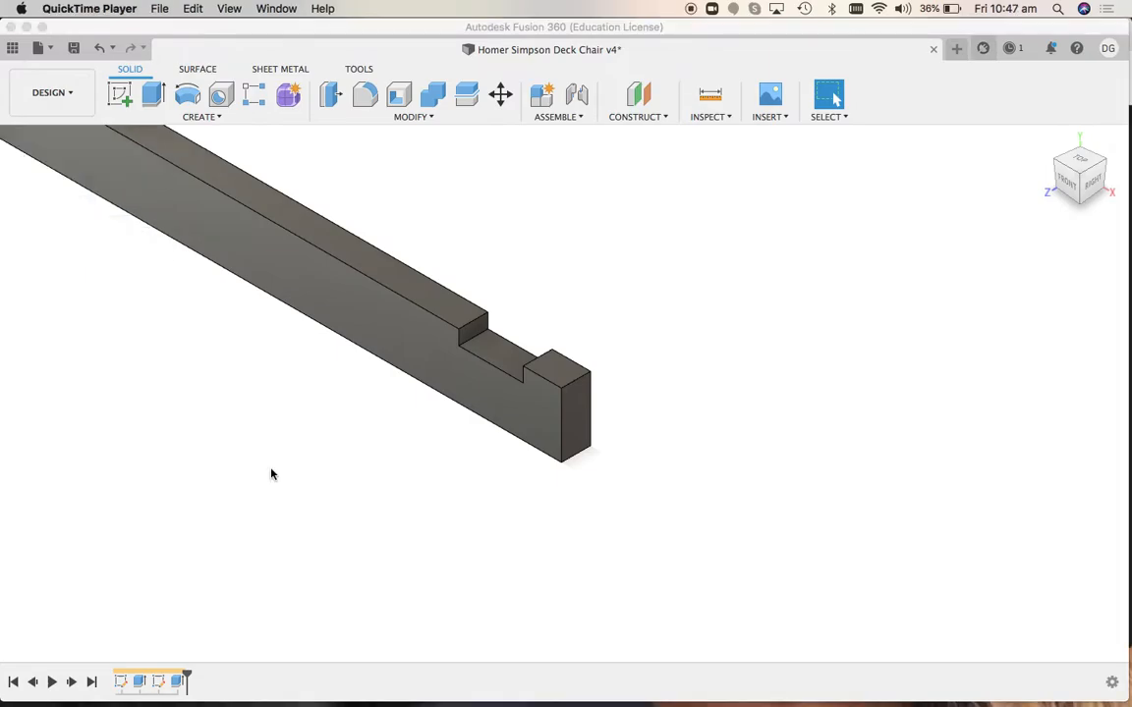
Start a new rectangle sketch on the leg's long front face
click(272, 475)
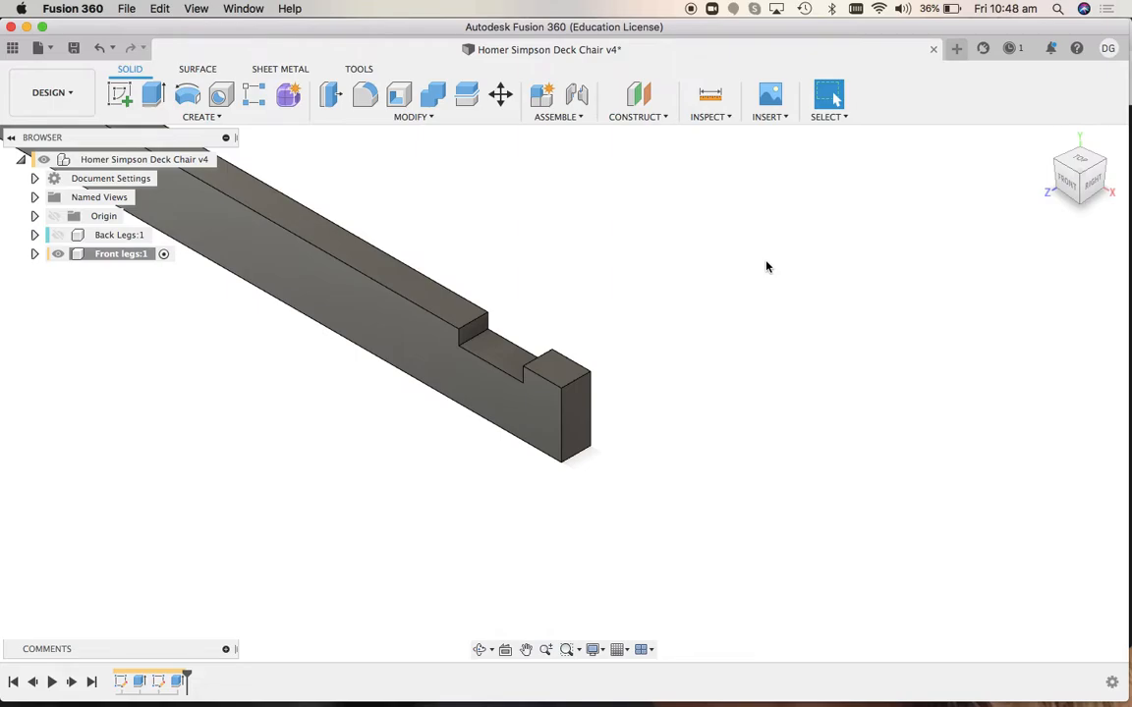
key(r)
click(346, 316)
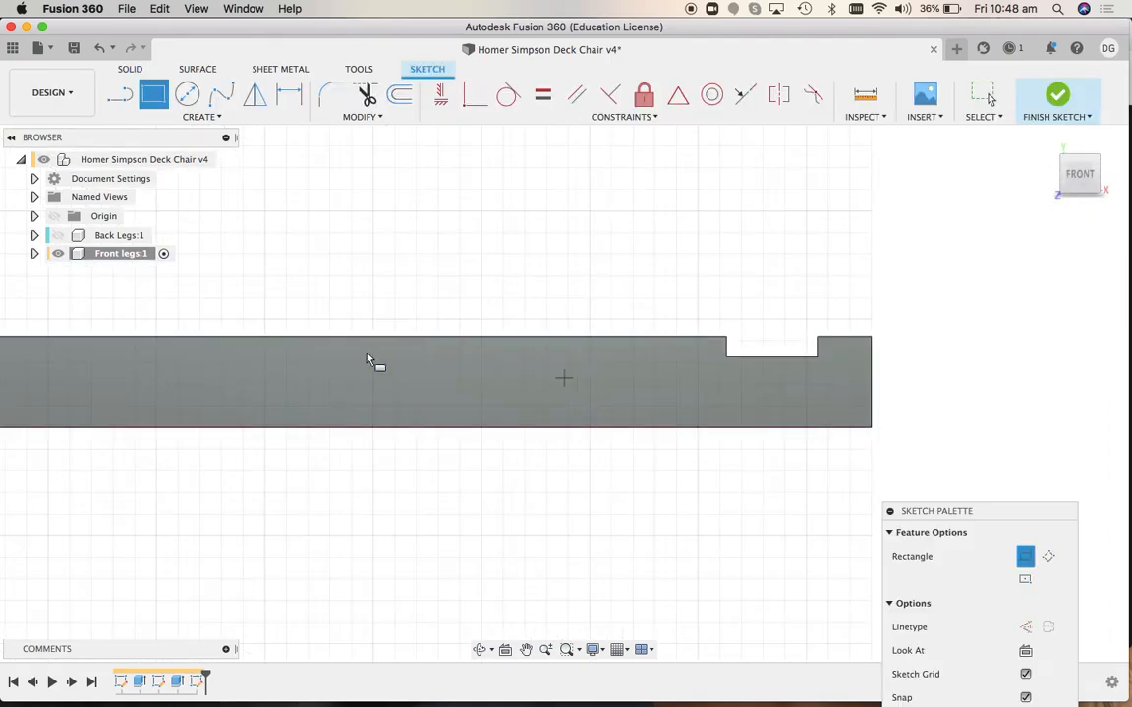
Try a freehand rectangle under the leg's top edge, inboard of the notch, and undo it
click(635, 340)
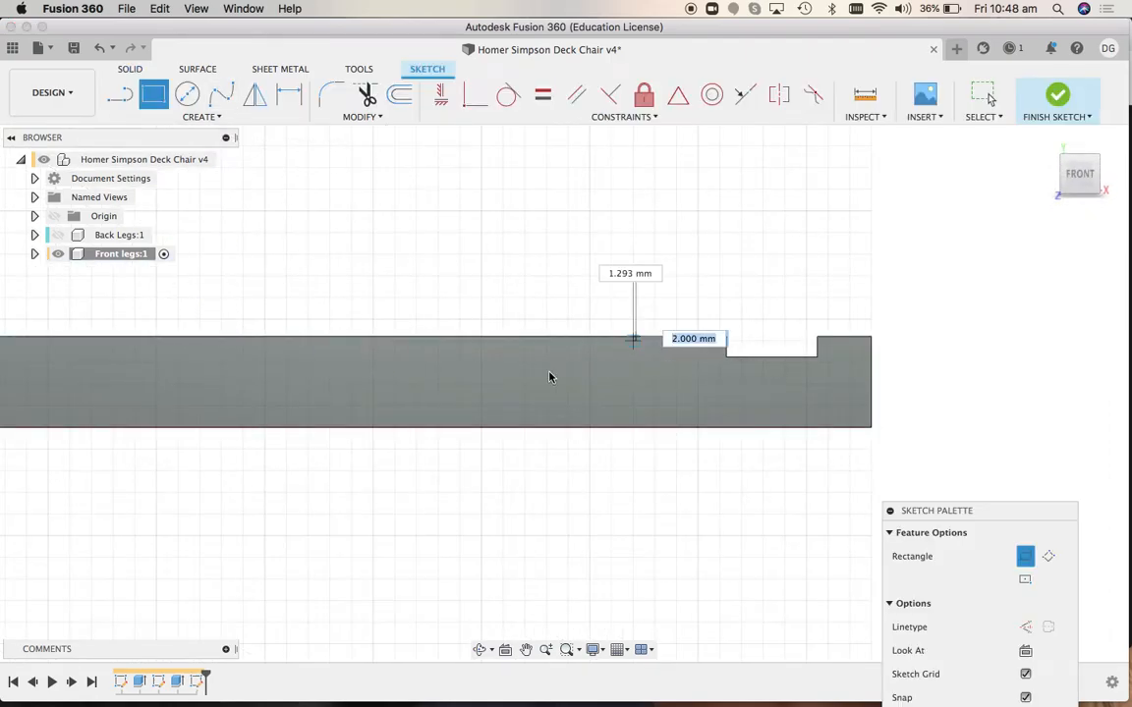
click(497, 372)
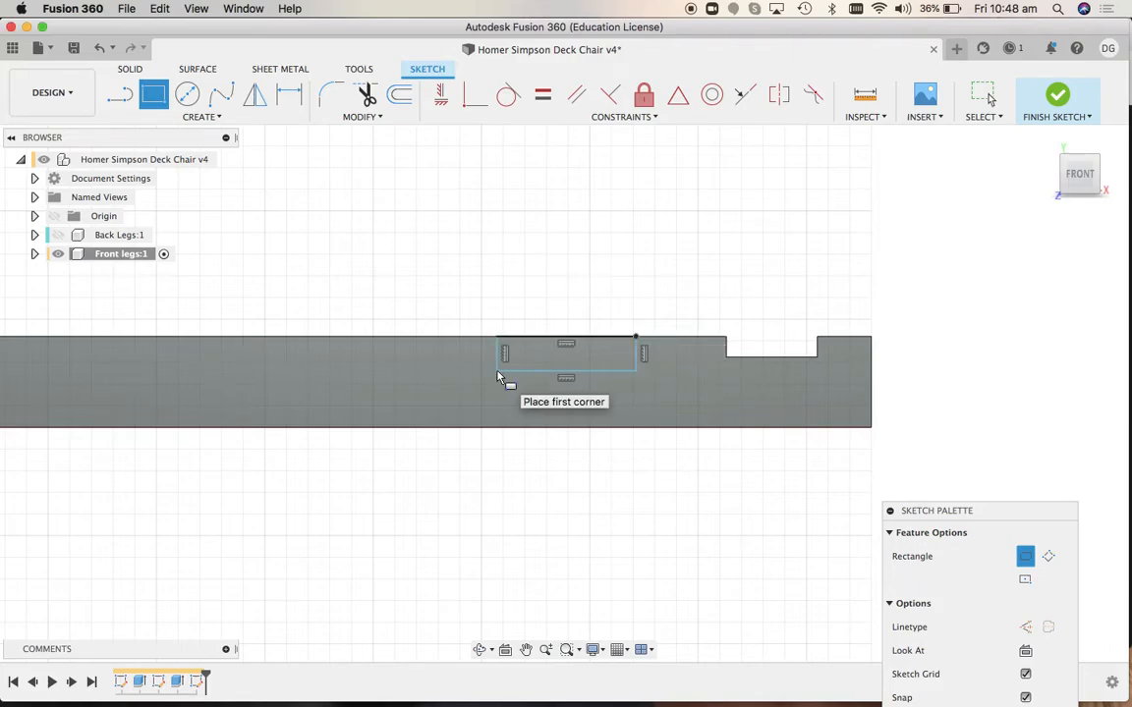
key(Escape)
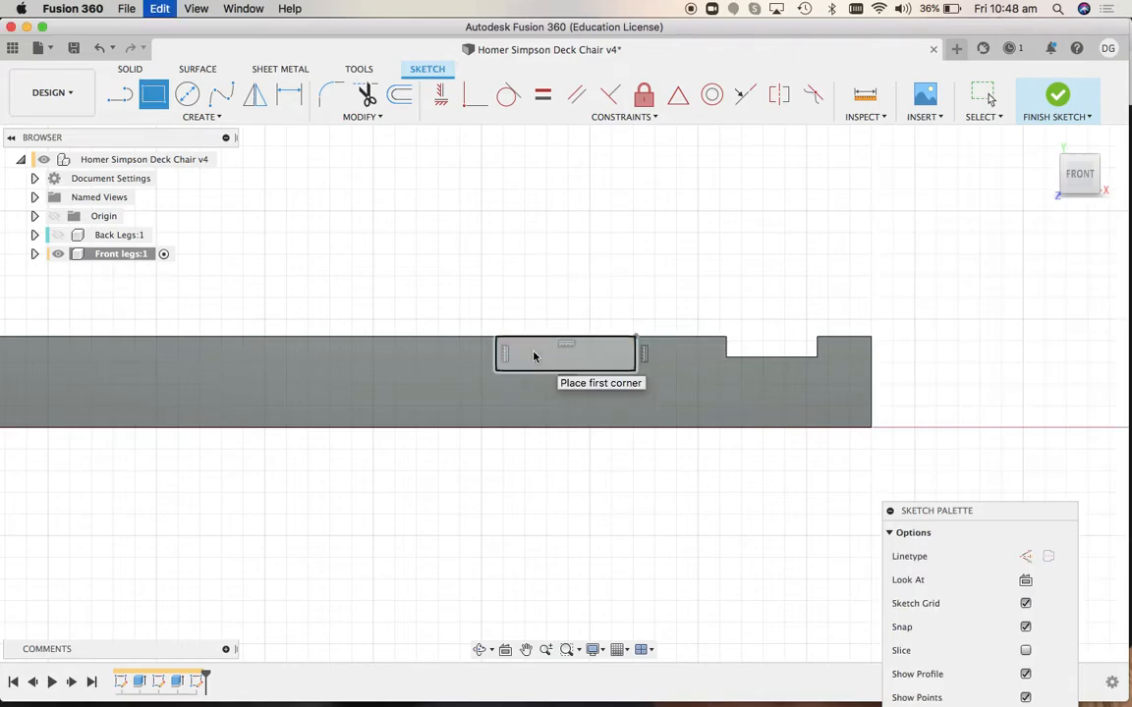
key(super+z)
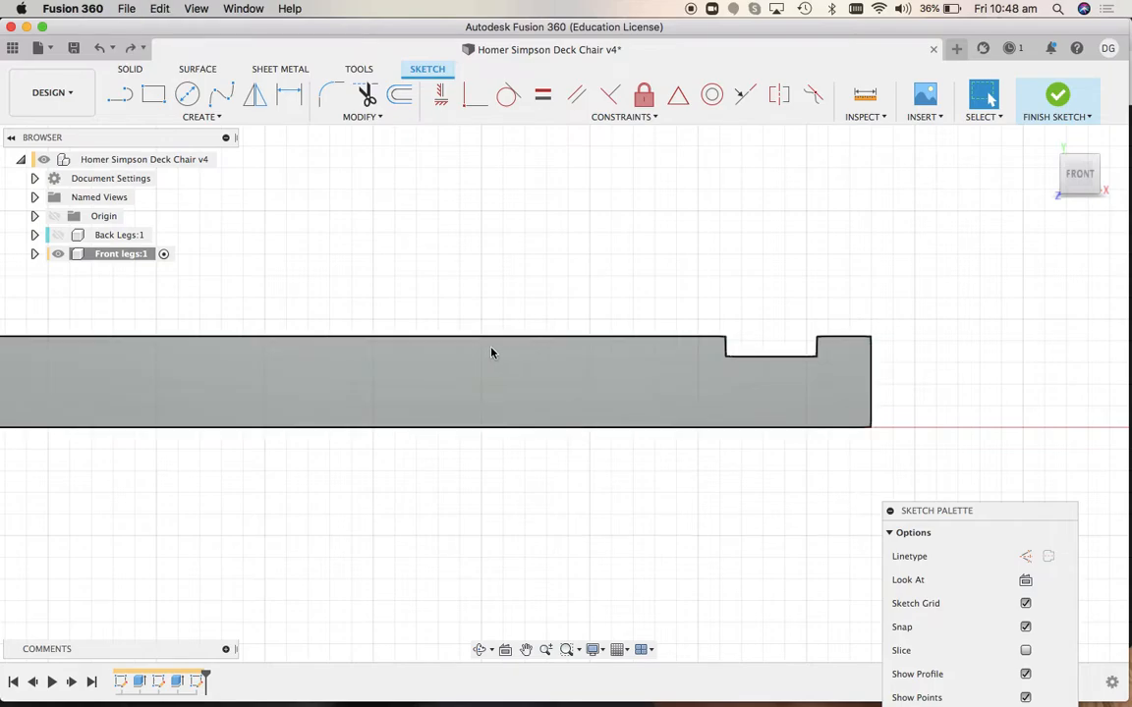
Draw a rectangle down from the leg's top edge, inboard of the notch, JointDepth deep and 42 mm wide
click(155, 94)
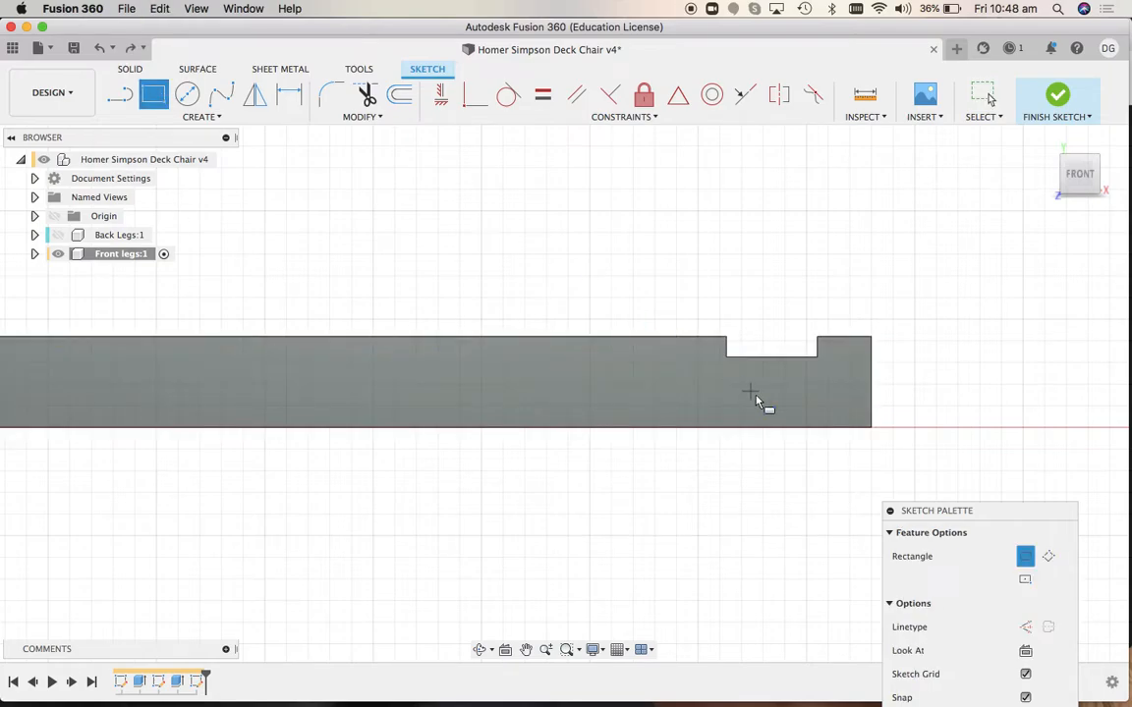
click(641, 337)
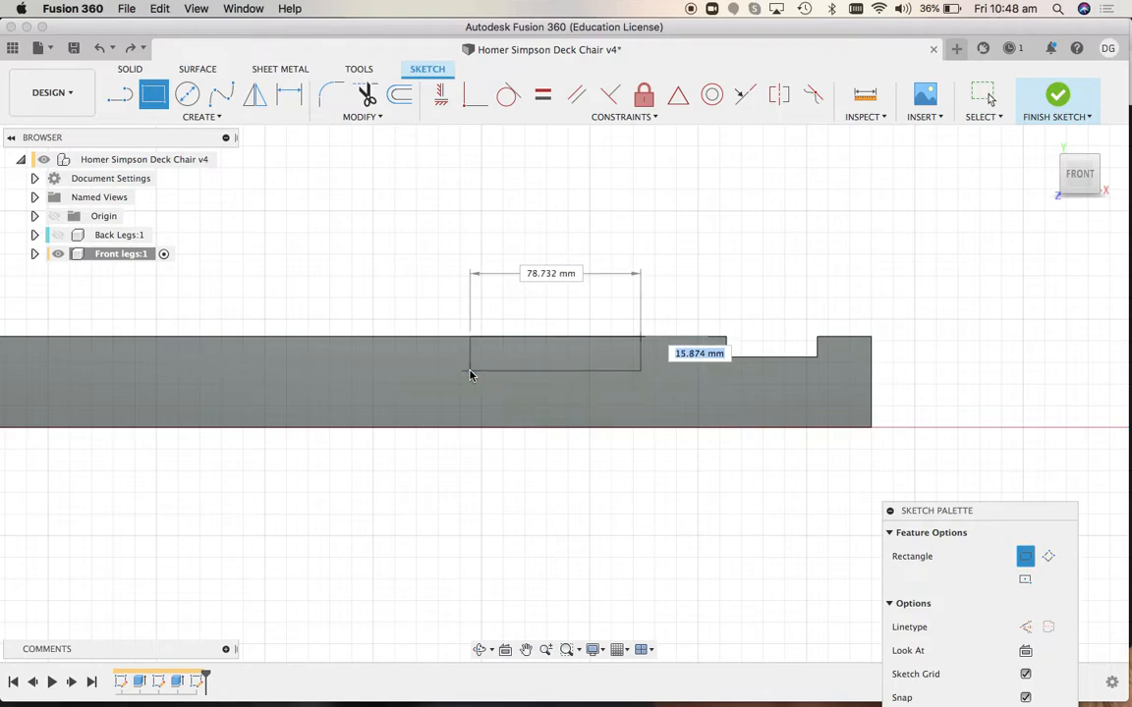
text(JointDepth)
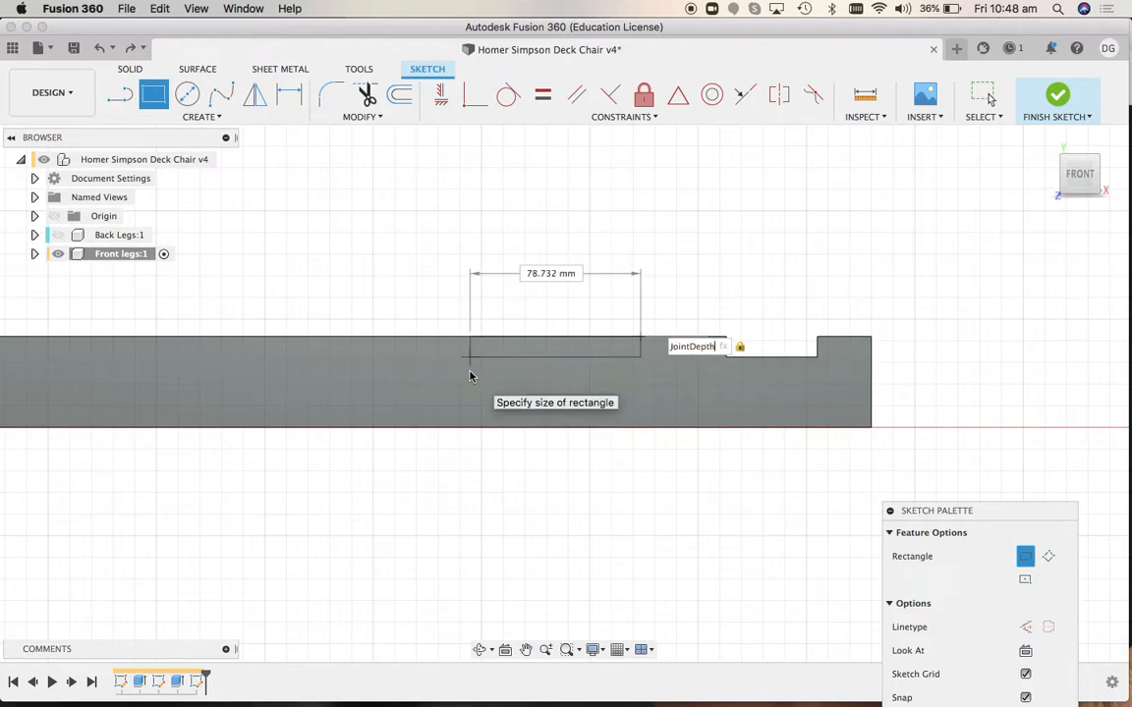
key(Tab)
text(w)
key(BackSpace)
text(42)
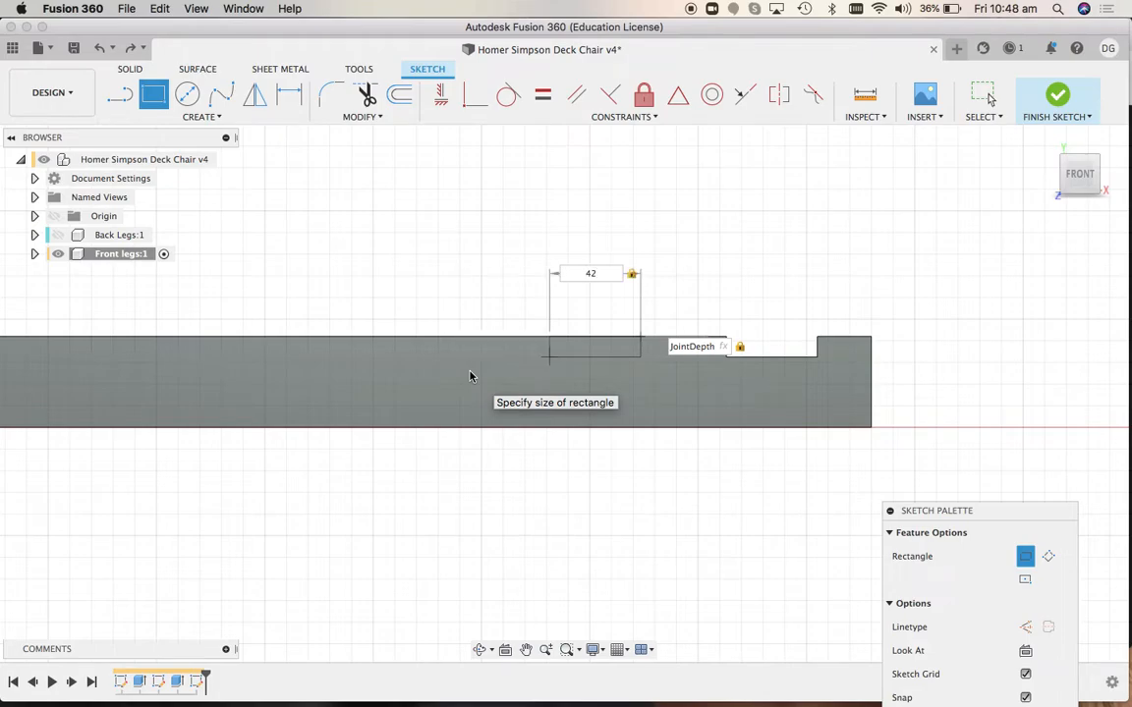
key(Return)
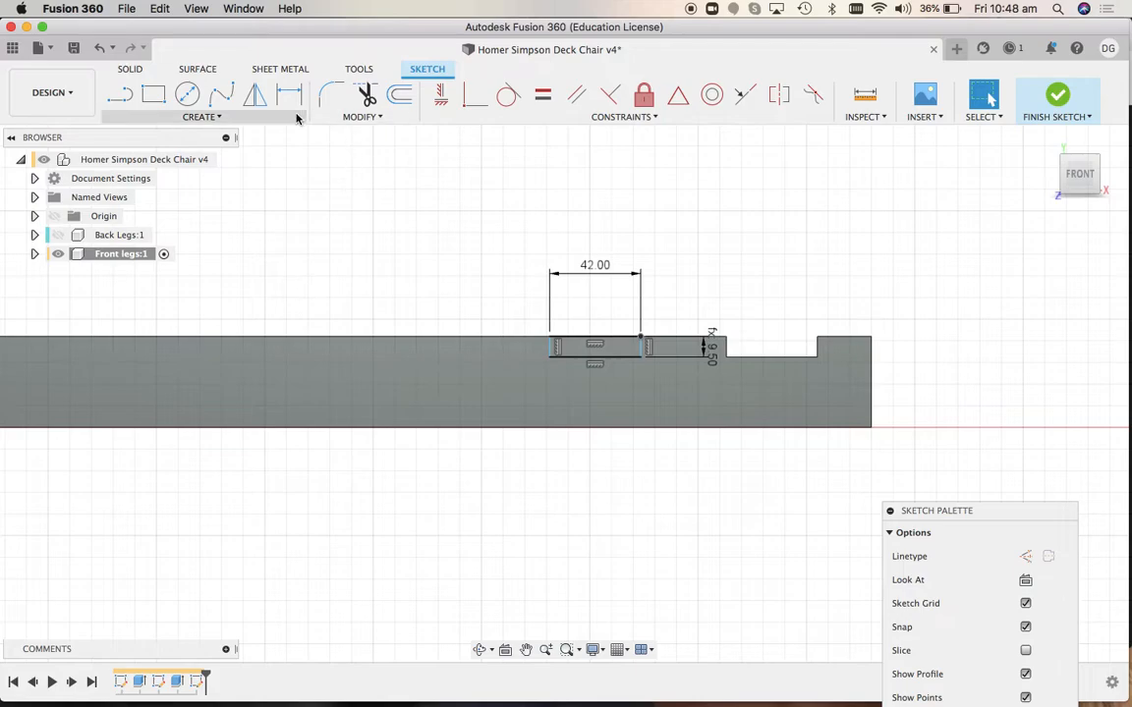
Dimension the gap between the rectangle's upper corner and the existing notch's near corner at 20 mm
click(292, 93)
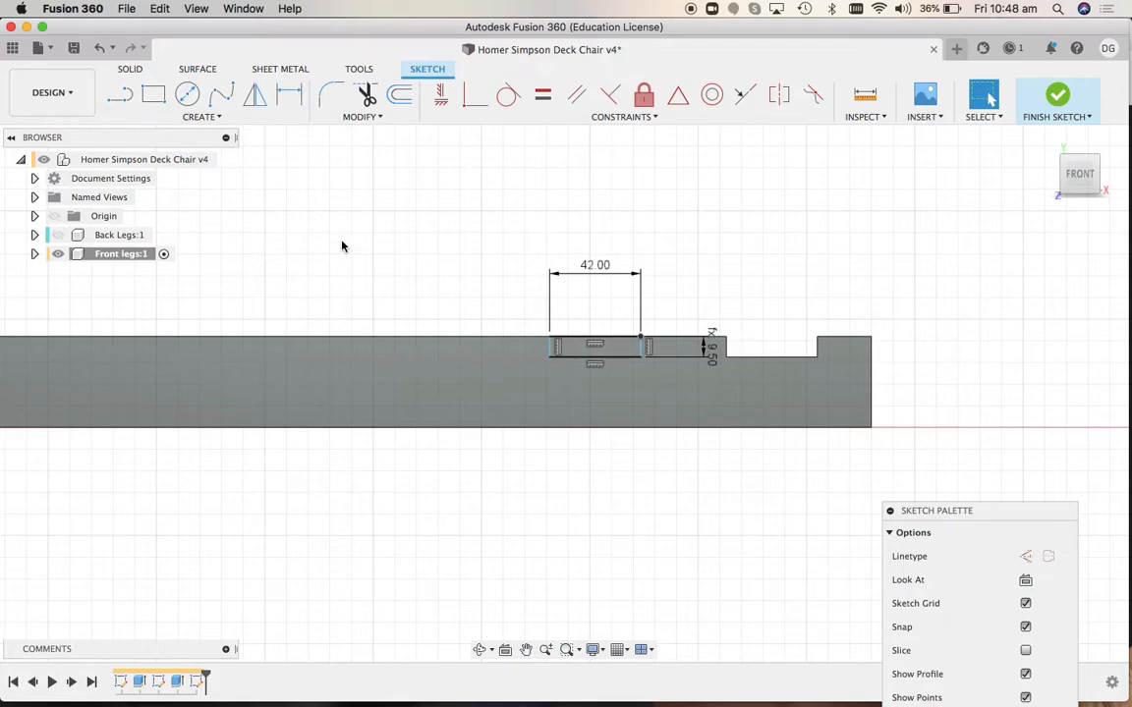
click(641, 340)
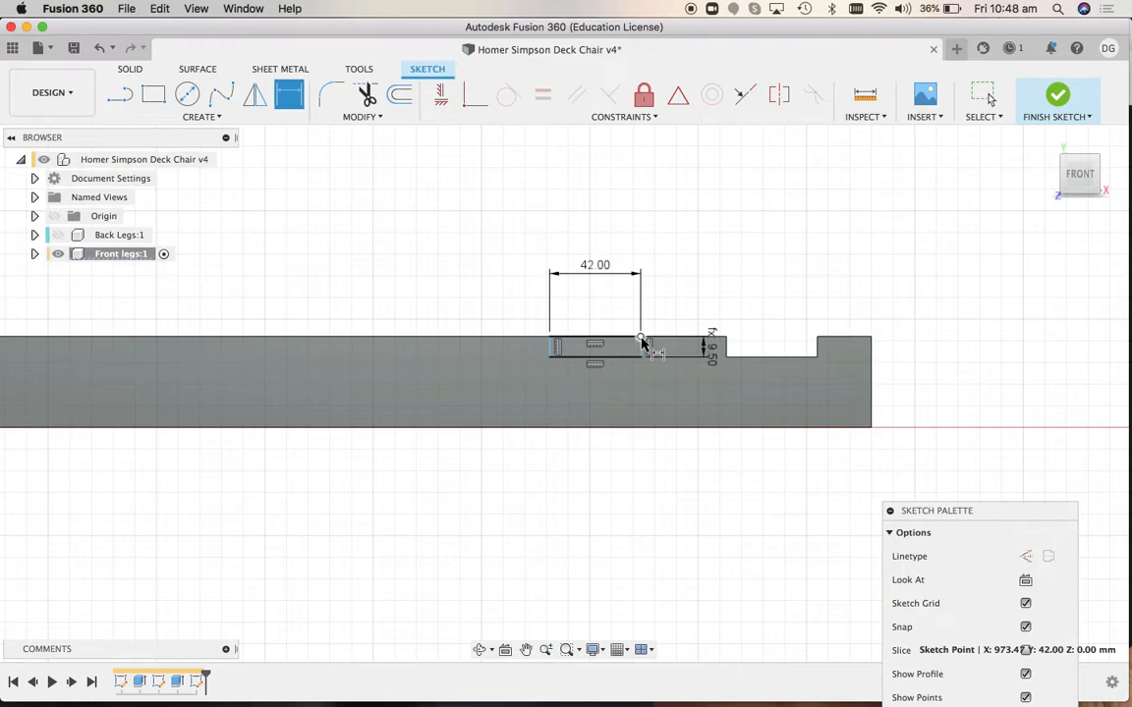
click(726, 337)
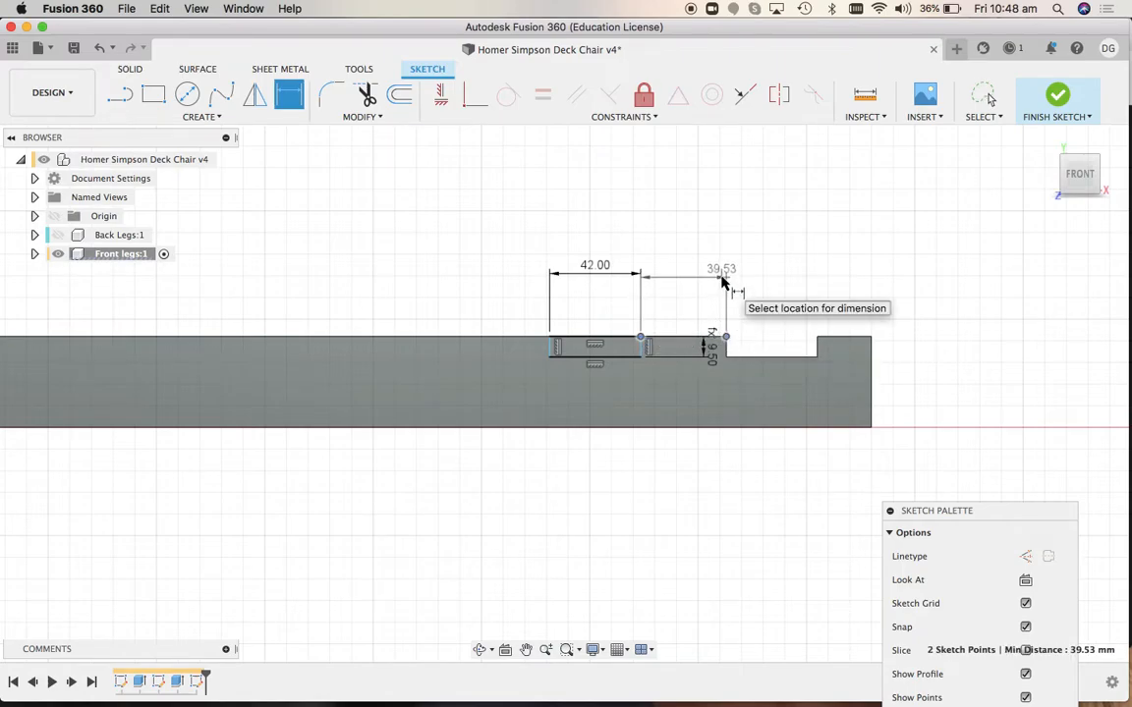
click(722, 279)
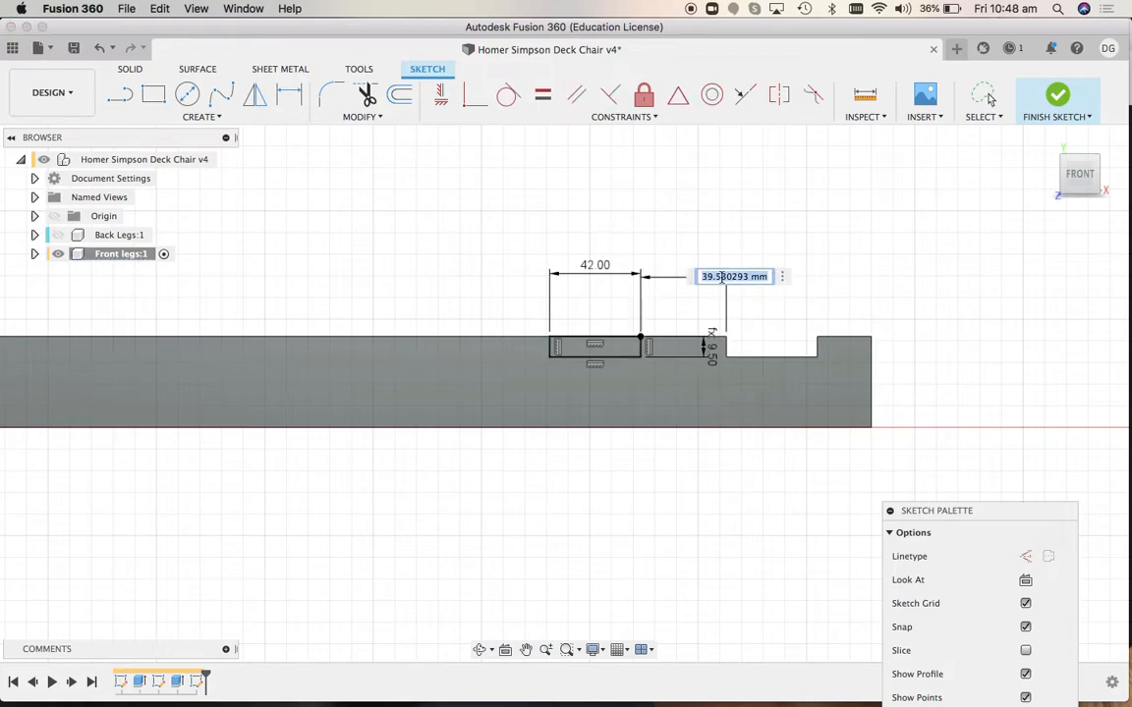
text(20)
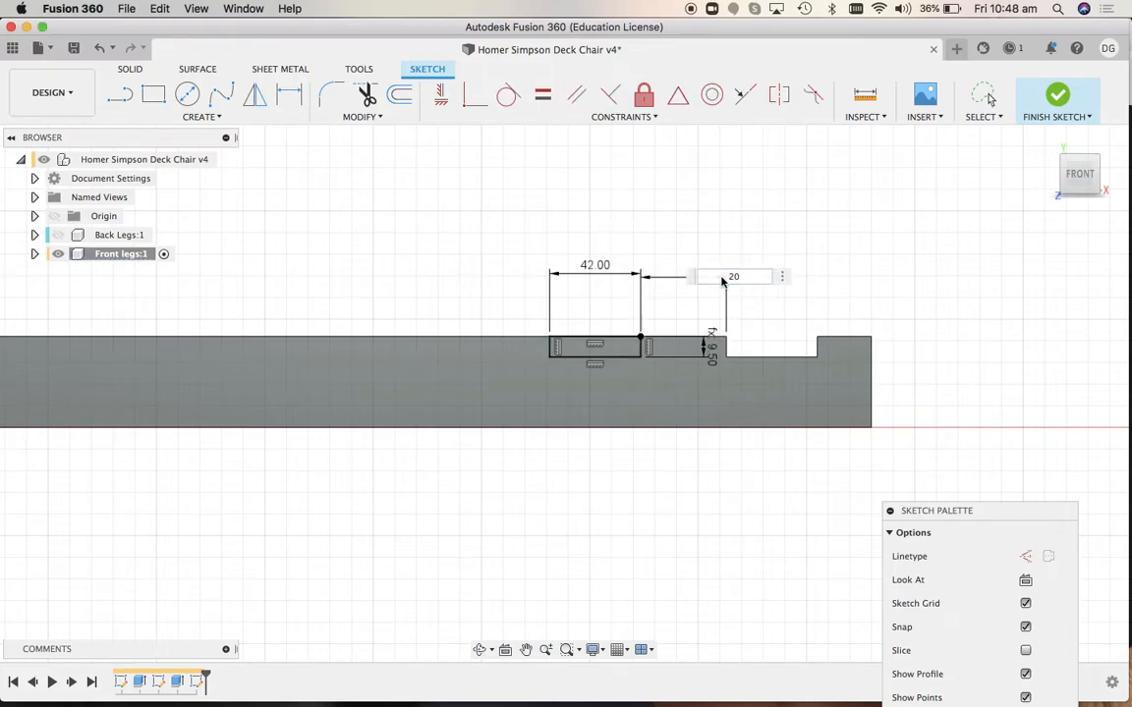
key(Return)
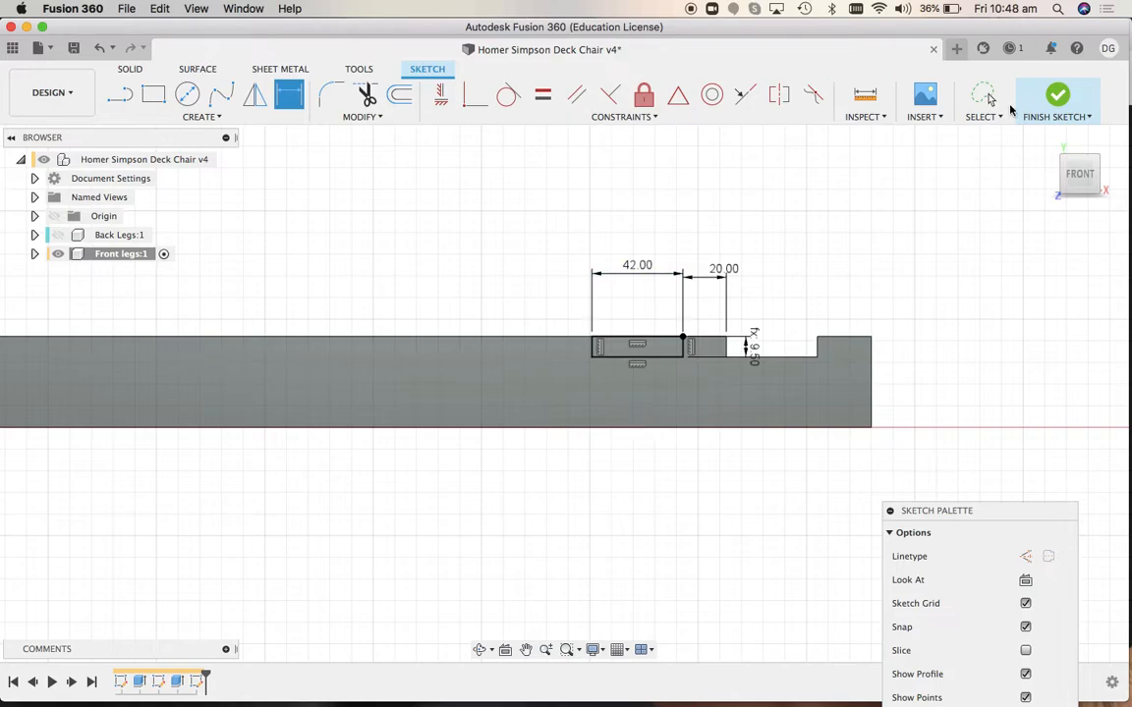
Extrude the new joint rectangle as a cut through the leg's full thickness to form the second notch
click(1045, 143)
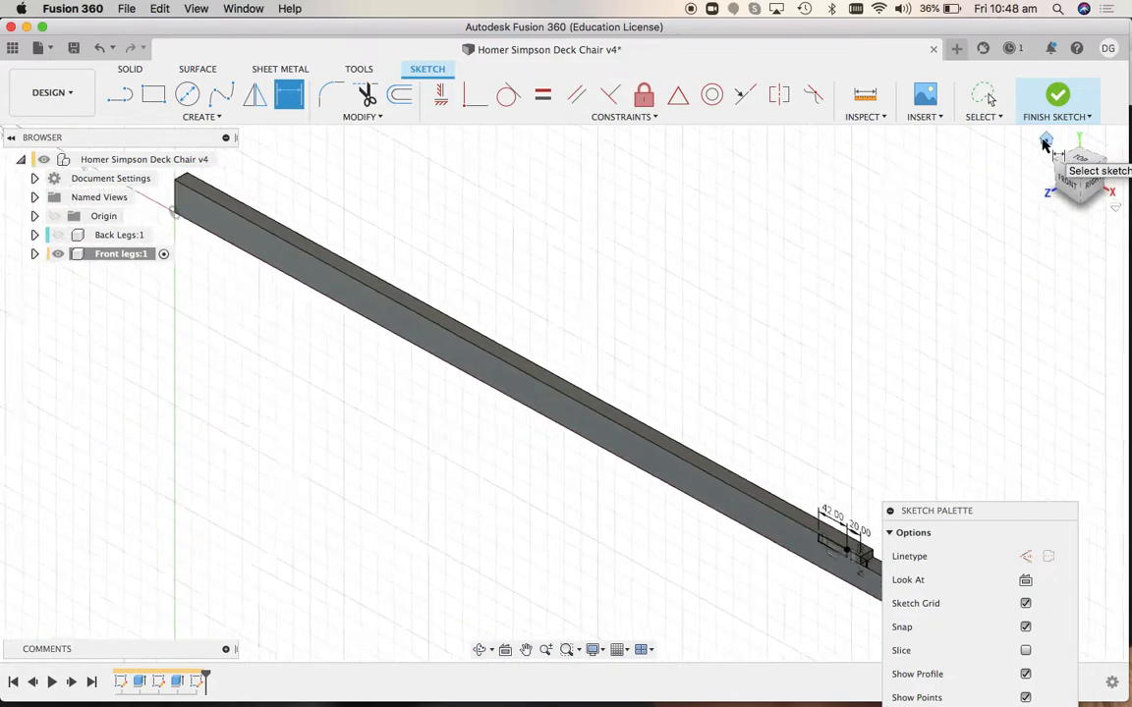
click(527, 651)
drag(684, 543, 457, 401)
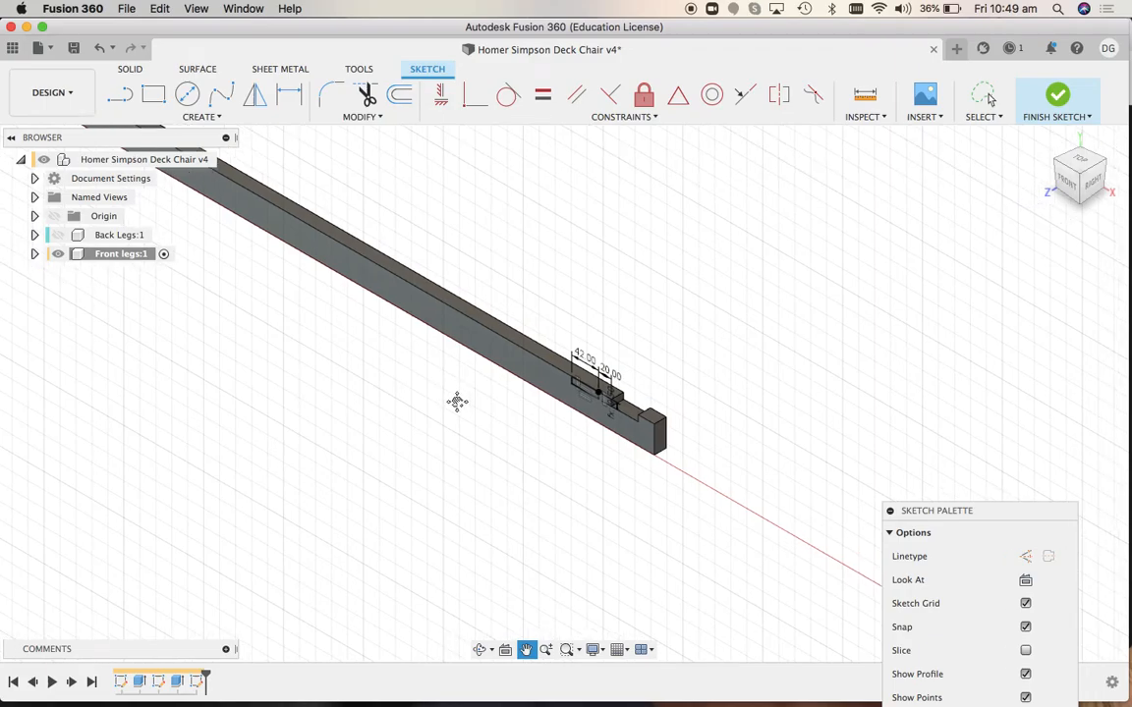
click(568, 652)
mouse_move(544, 336)
mouse_down()
mouse_move(515, 463)
mouse_move(711, 498)
mouse_up()
key(d)
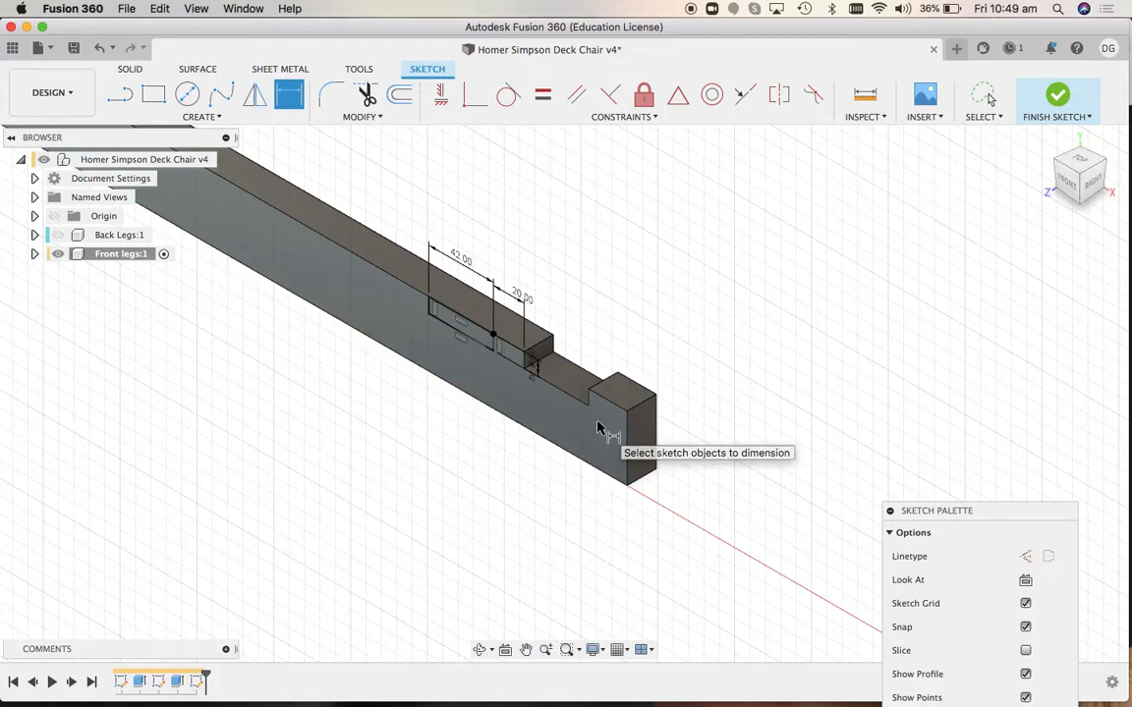
key(e)
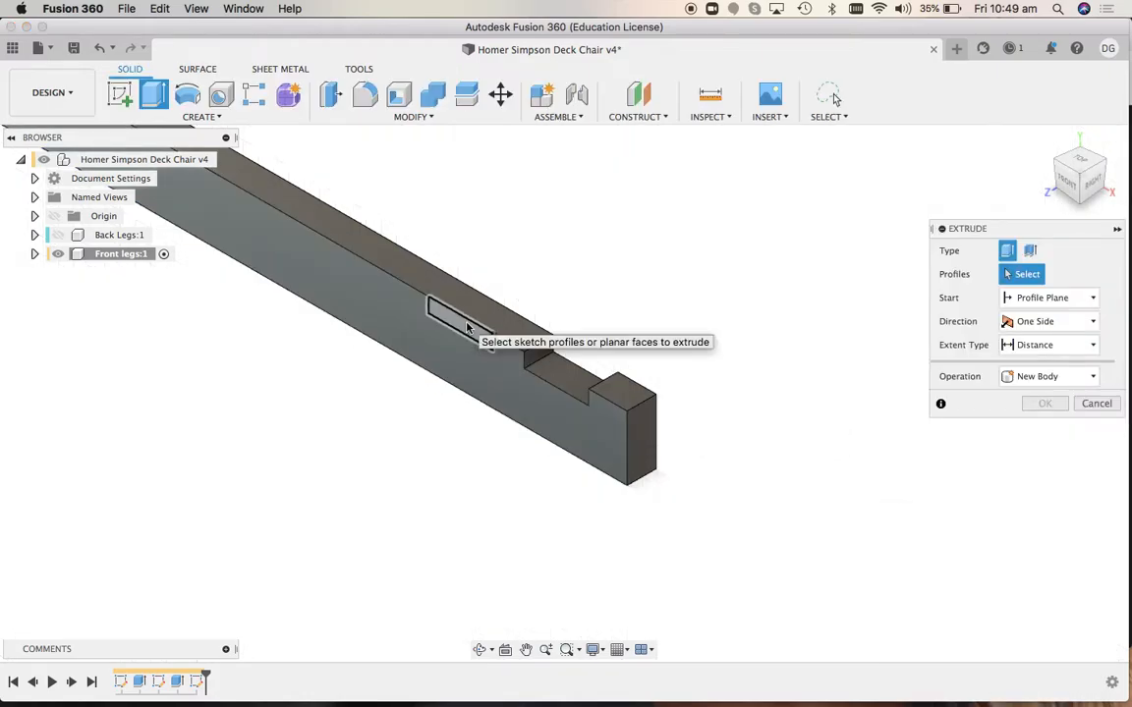
click(459, 326)
drag(447, 331, 525, 292)
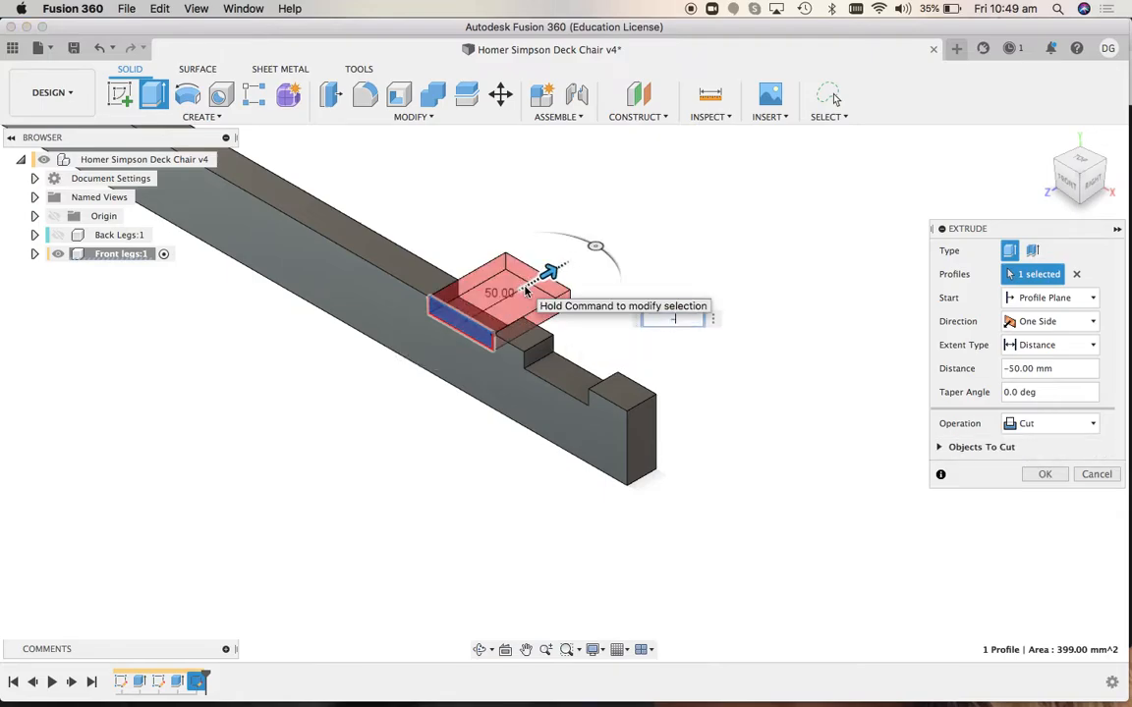
key(Return)
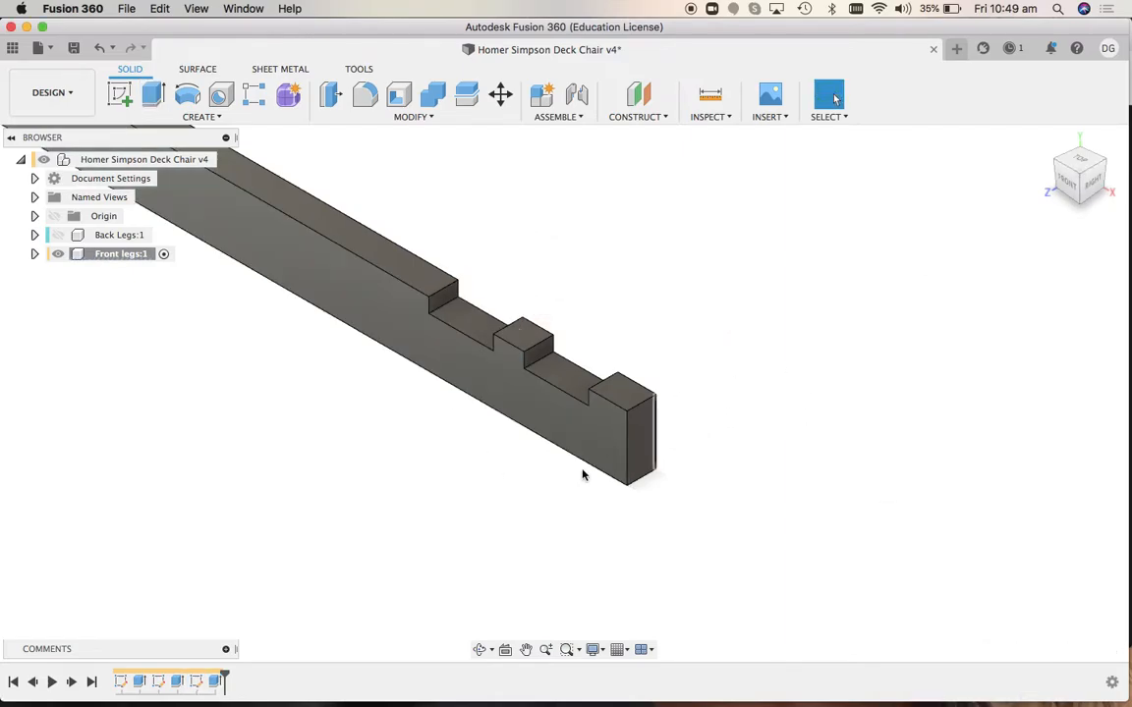
Start a rectangle sketch on the leg's long front face, working at the uncut end
click(1044, 142)
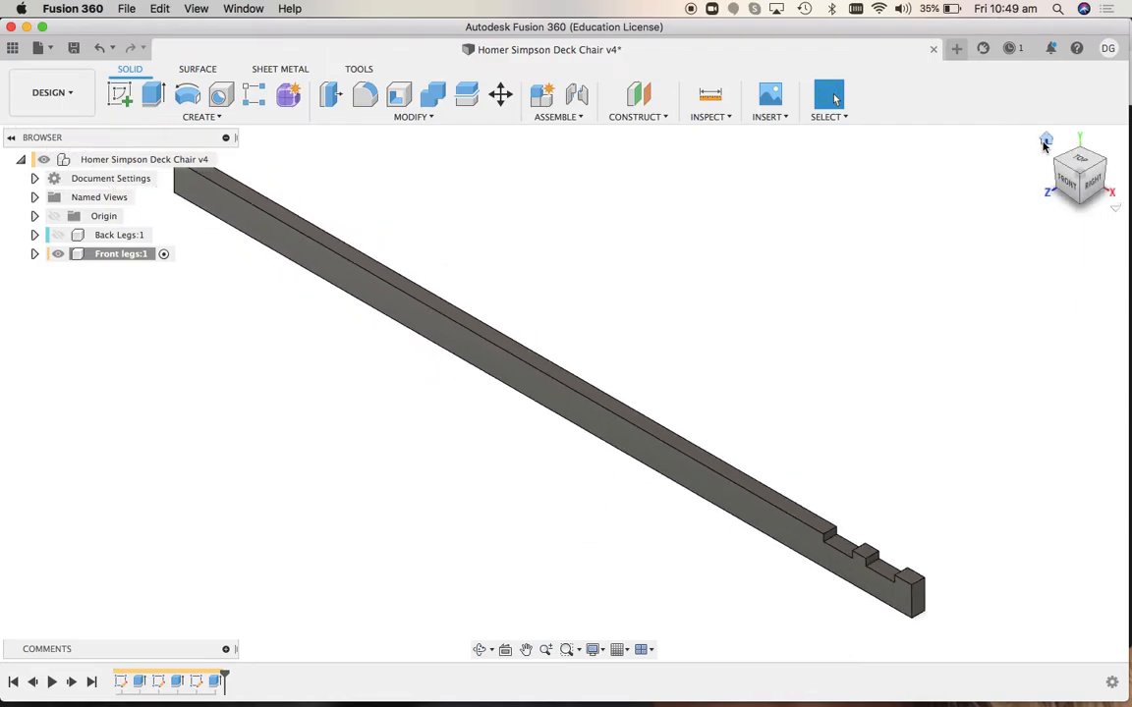
click(525, 650)
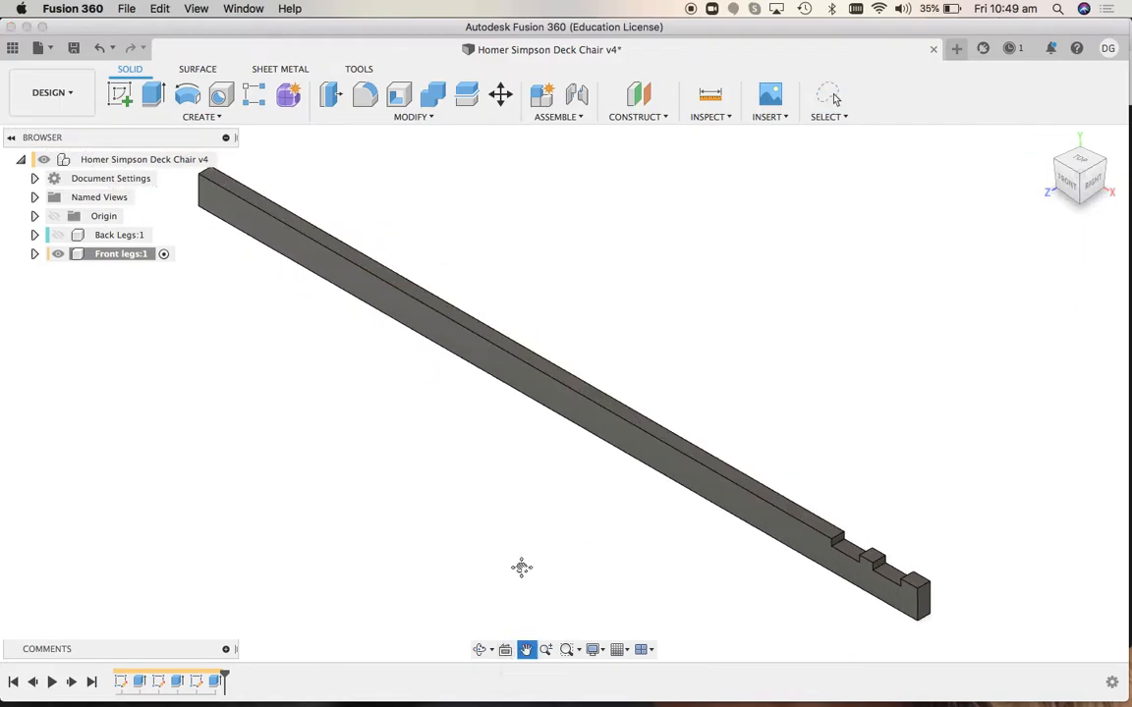
drag(514, 385, 689, 510)
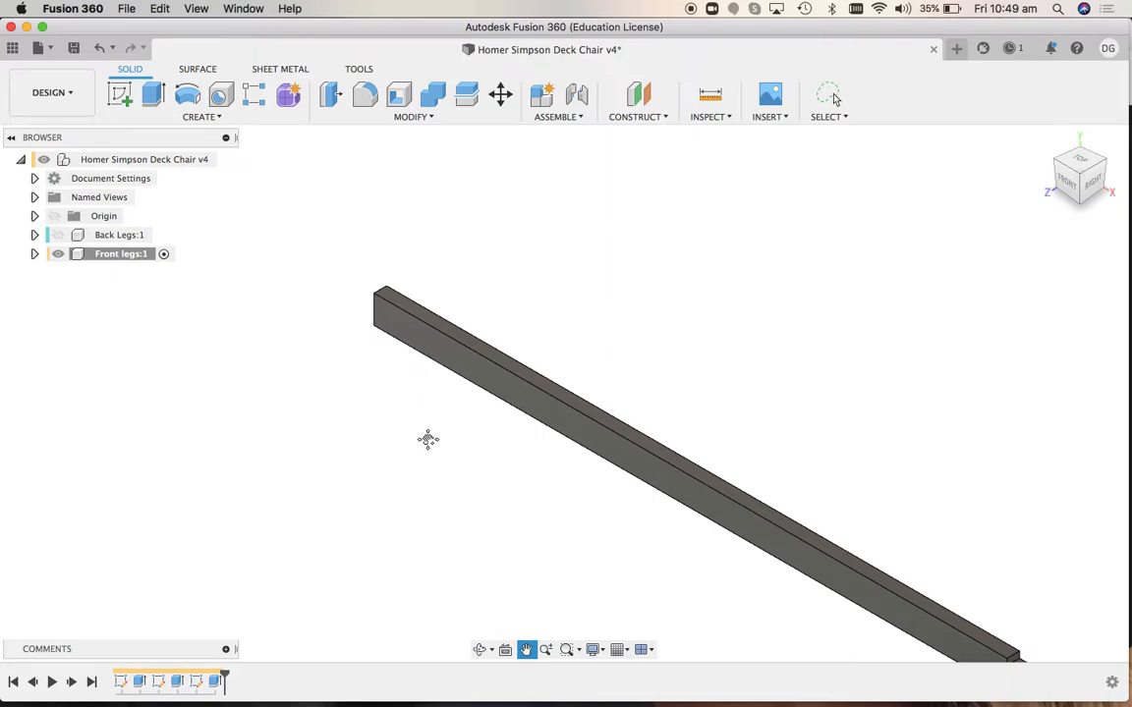
key(r)
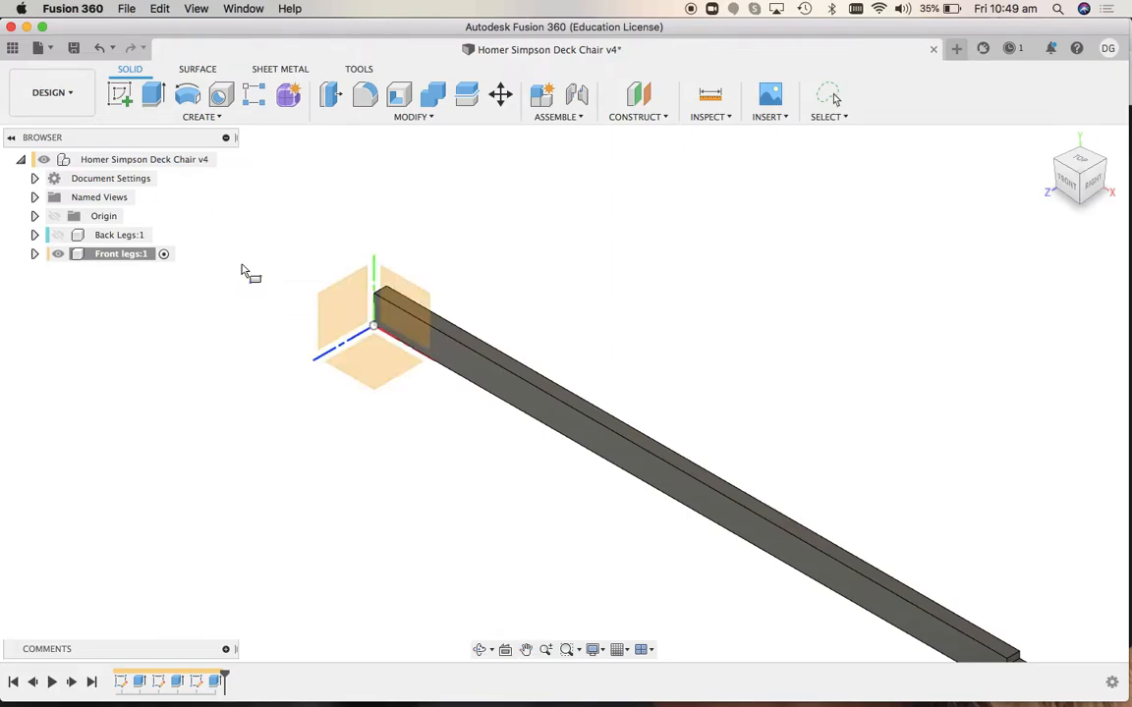
click(537, 409)
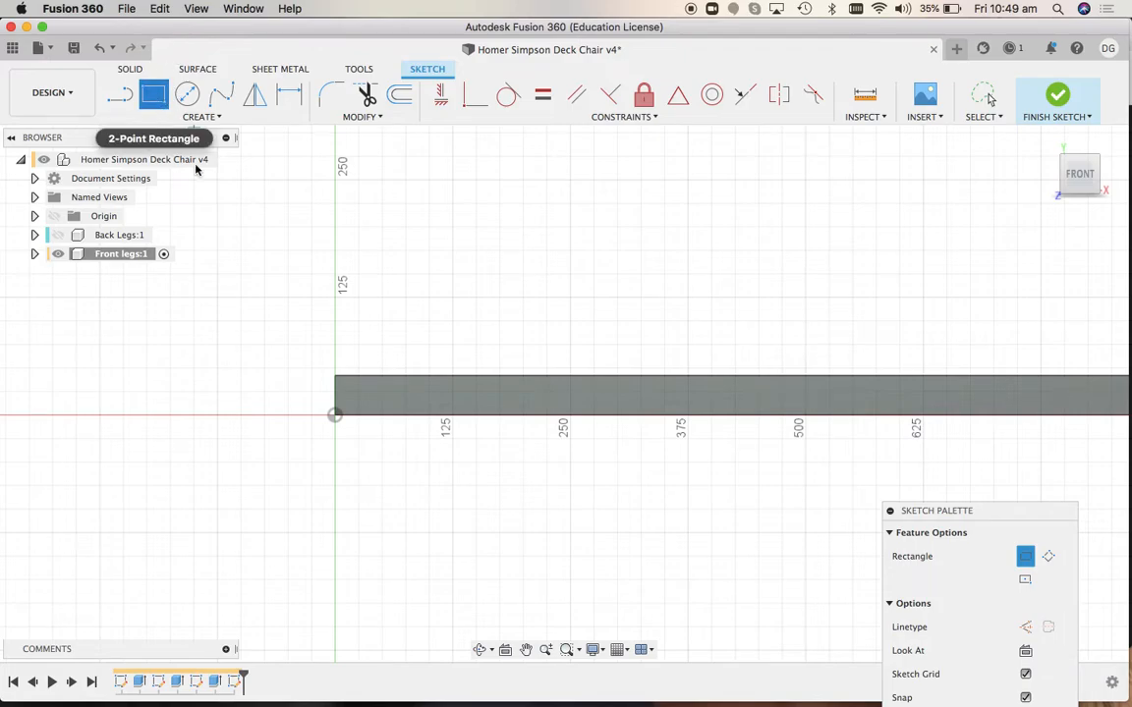
Draw a rectangle down from the leg's top edge near the uncut end, JointDepth deep and Width wide
click(403, 379)
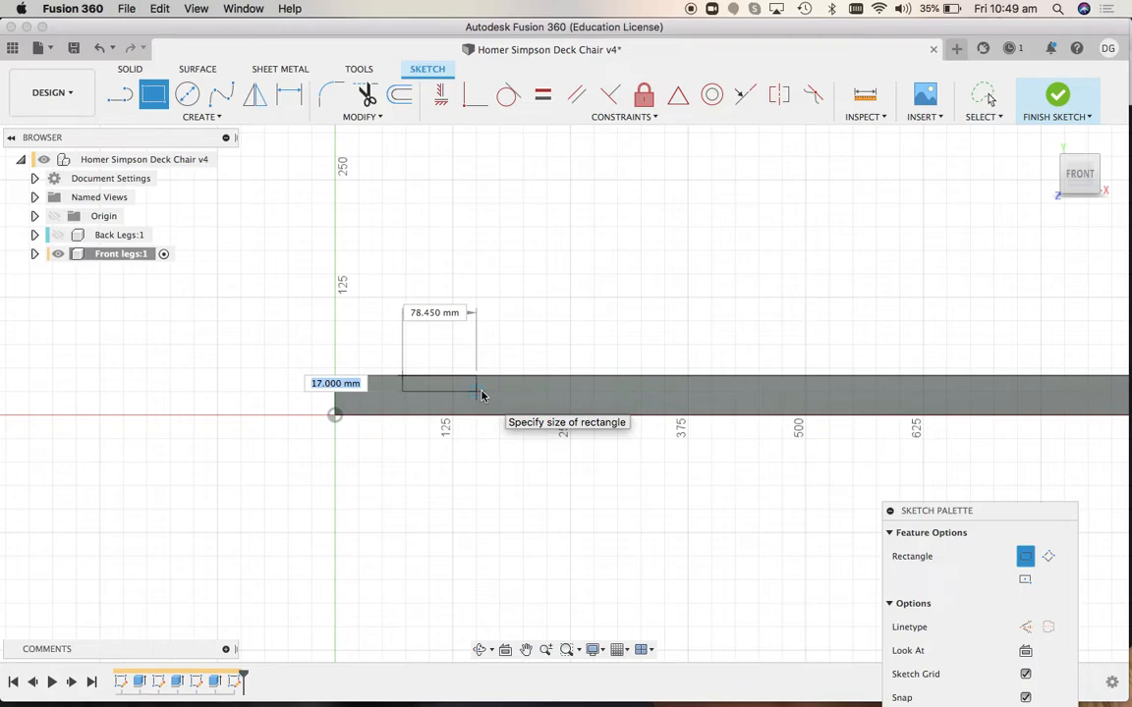
text(joi)
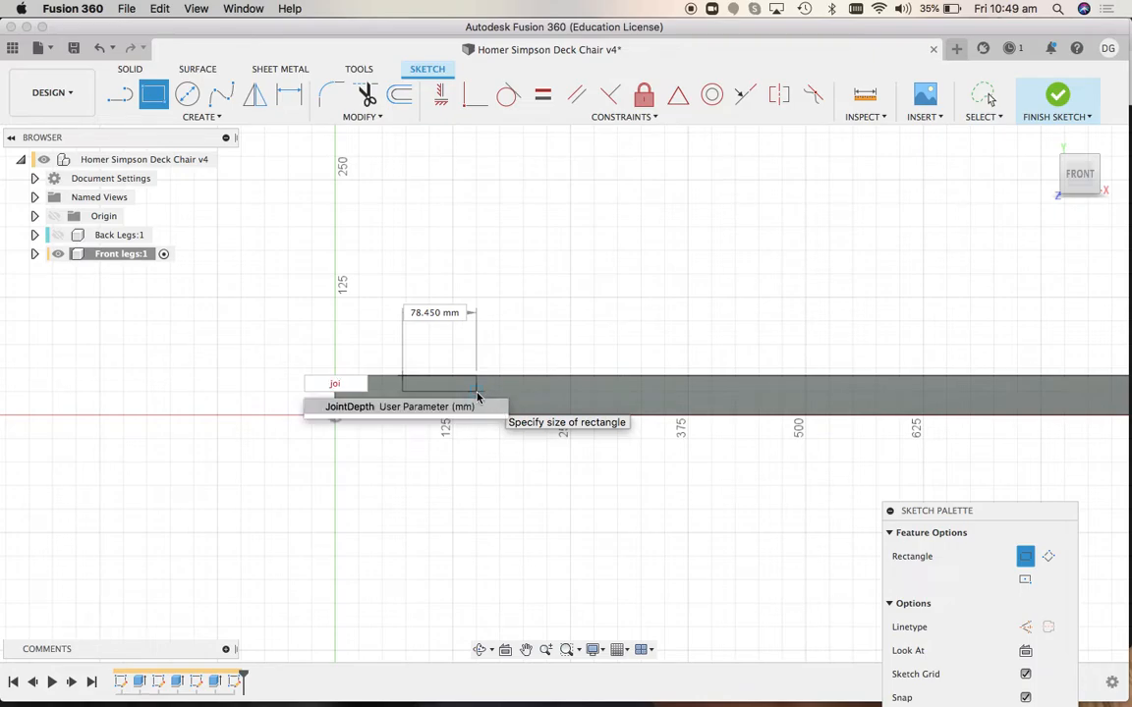
key(Return)
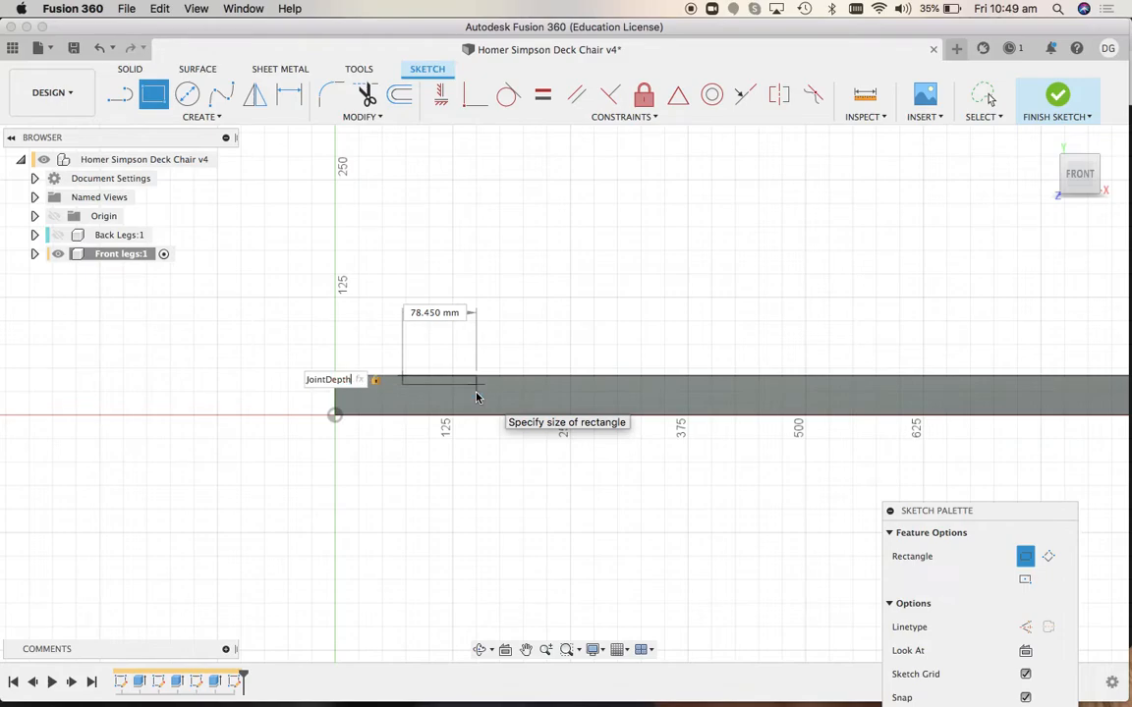
key(Tab)
text(t)
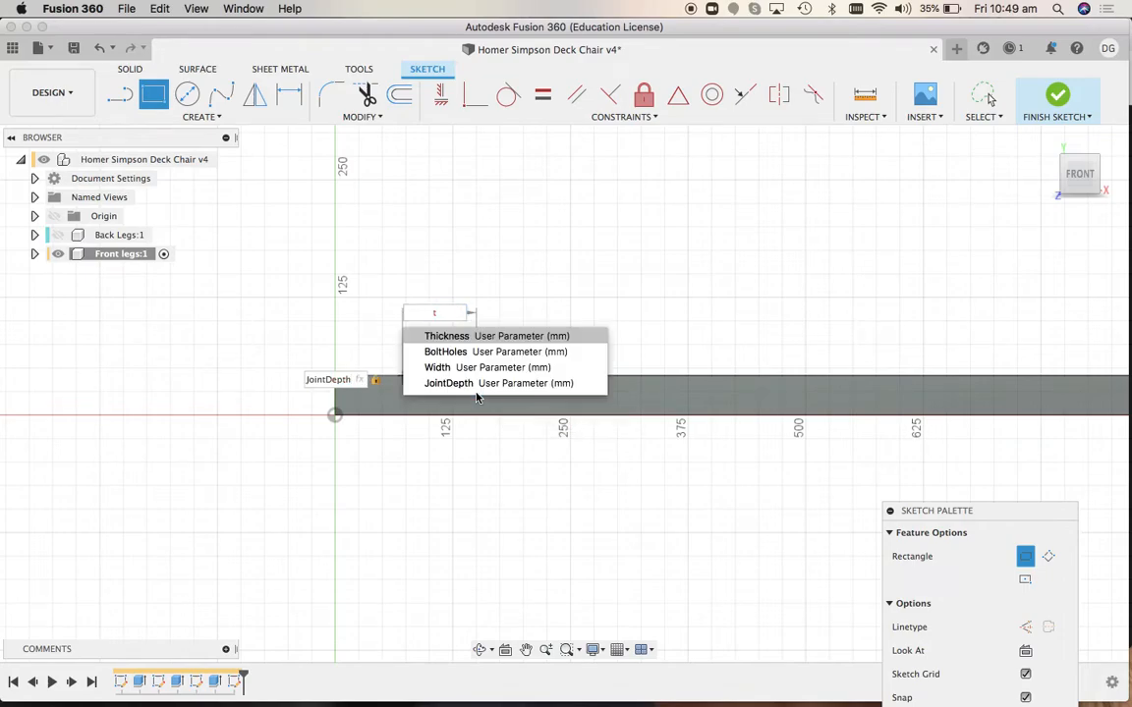
key(BackSpace)
text(w)
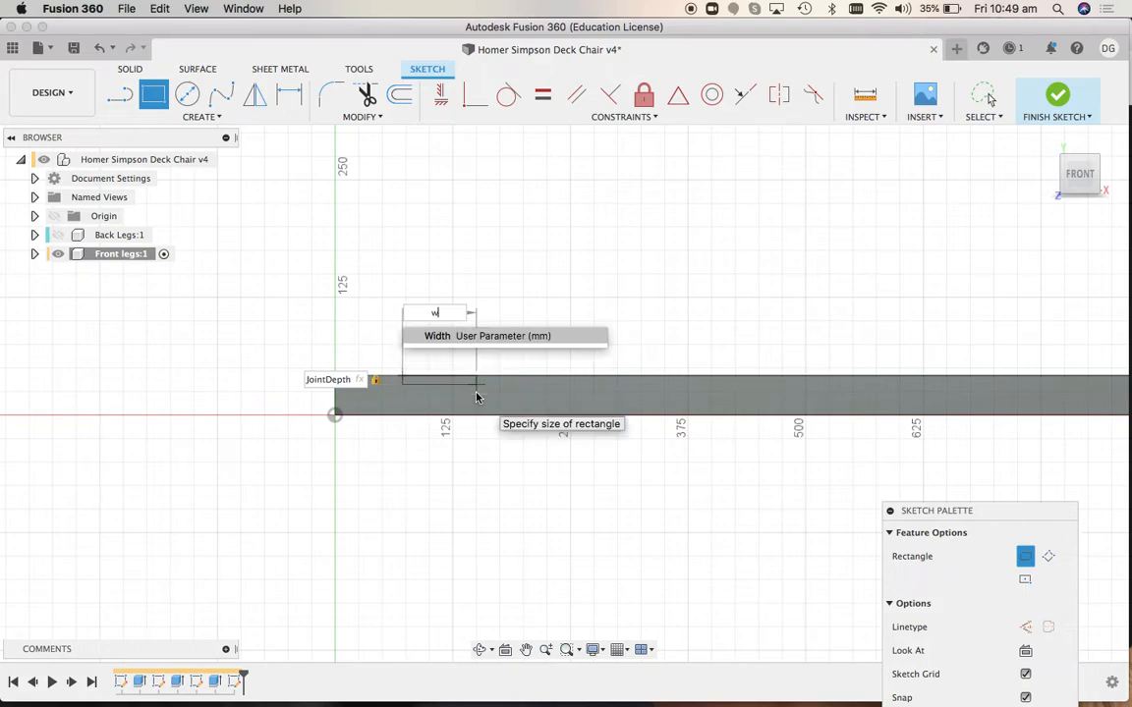
text(idth)
key(Return)
key(Return)
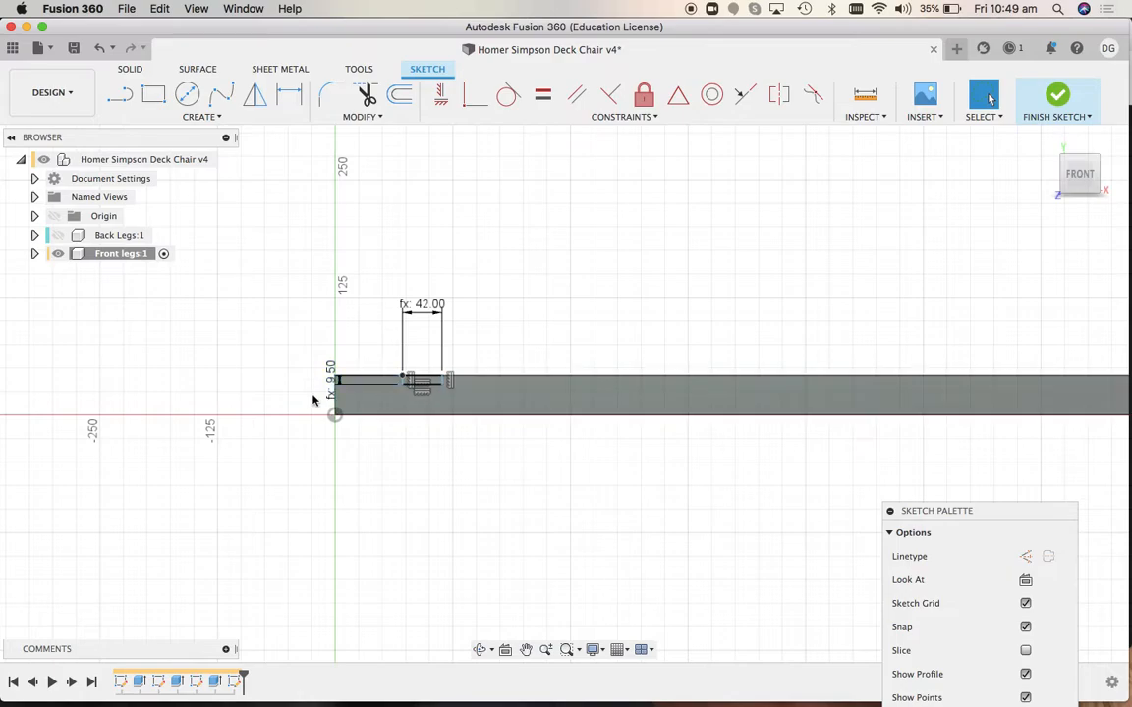
Dimension the rectangle's near upper corner 25 mm from the leg's end corner
click(567, 649)
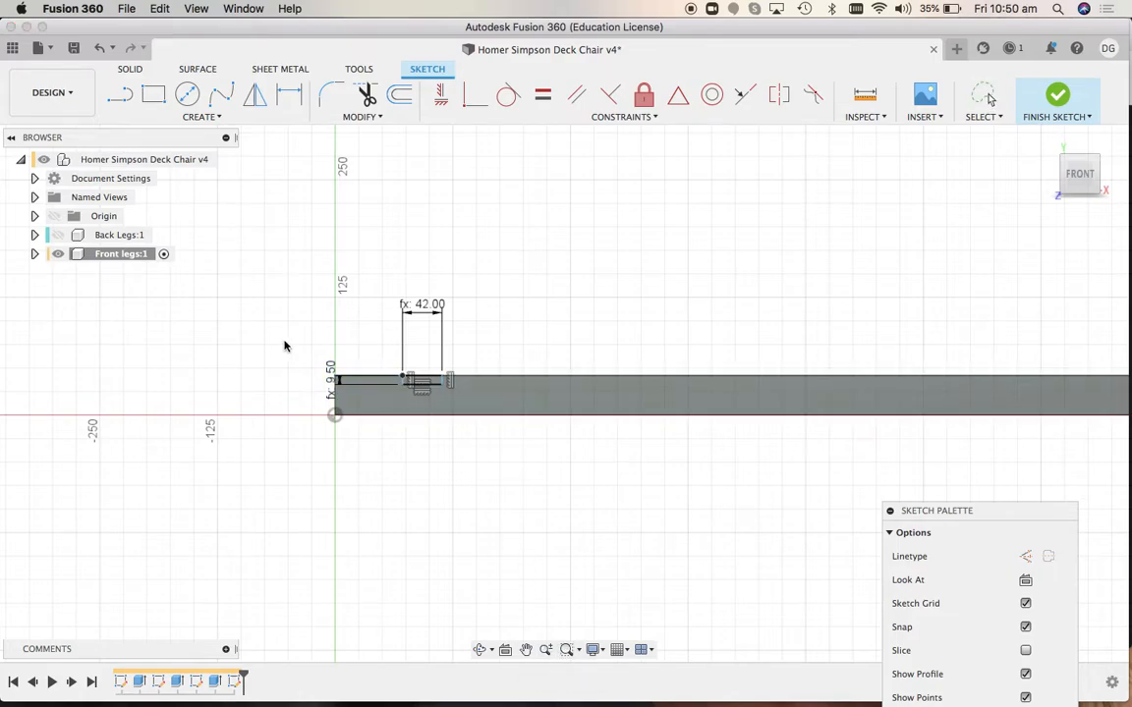
drag(282, 296, 498, 448)
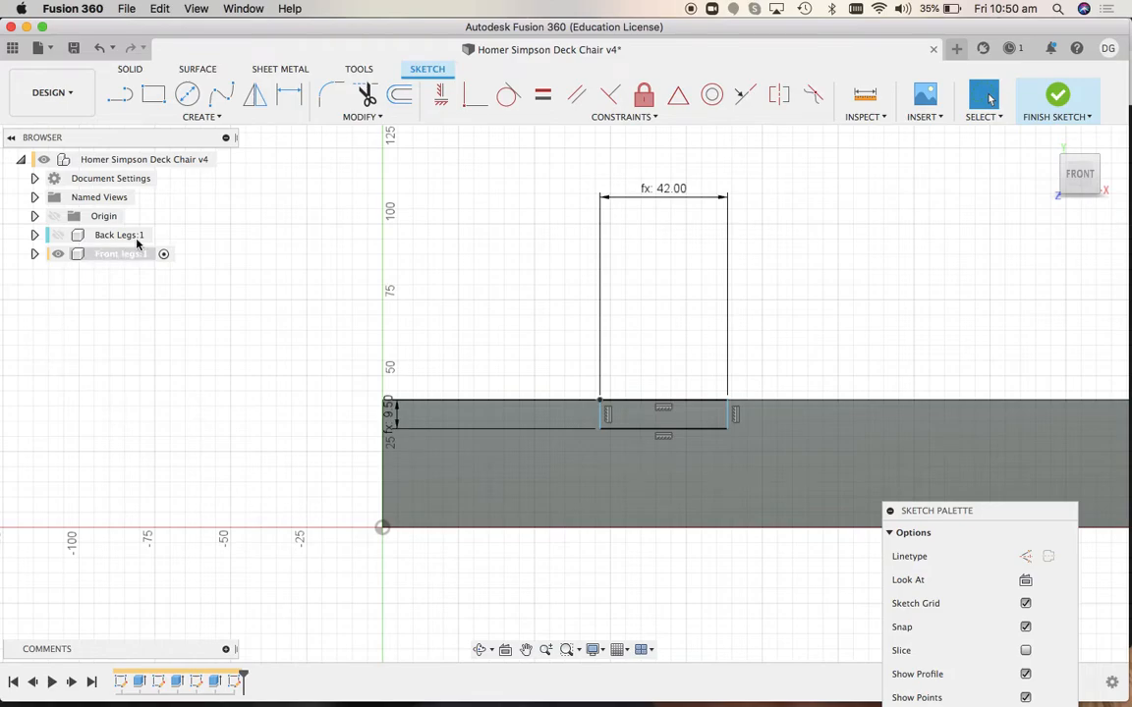
click(292, 95)
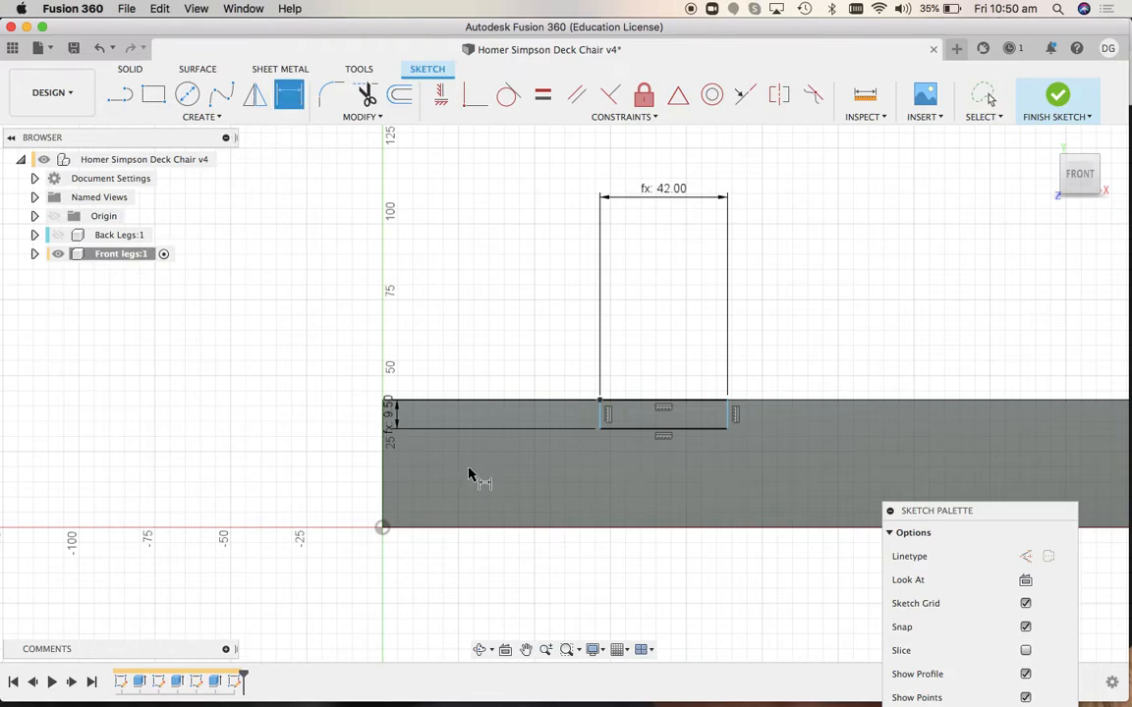
click(599, 402)
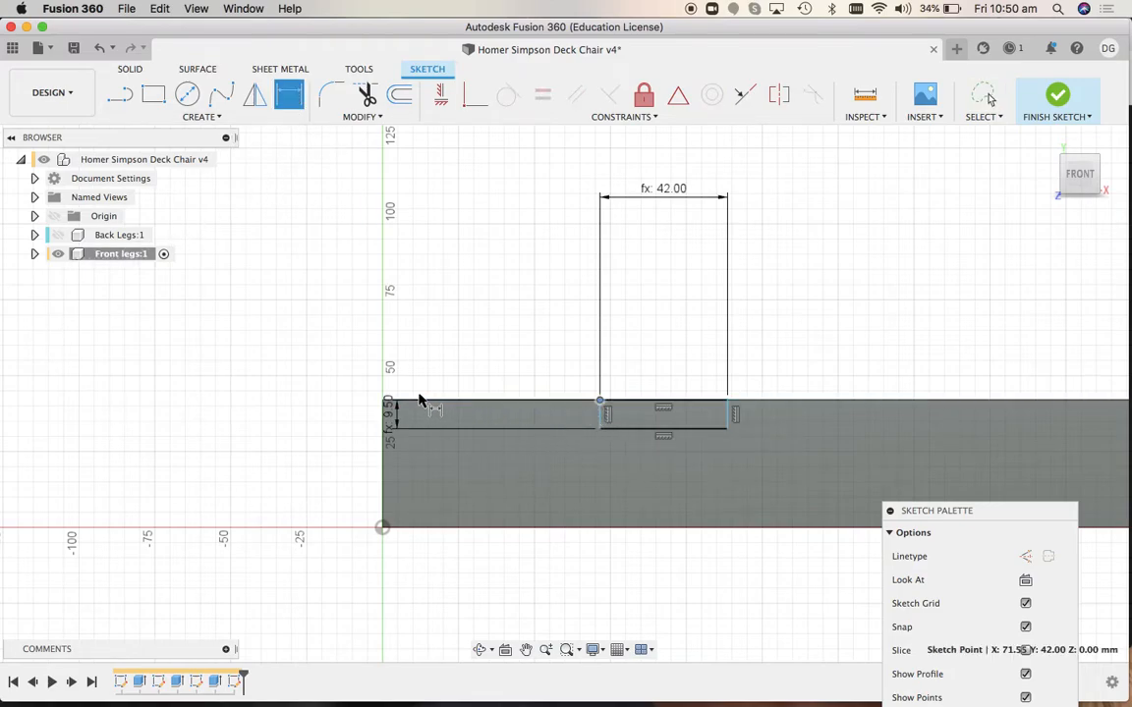
click(384, 403)
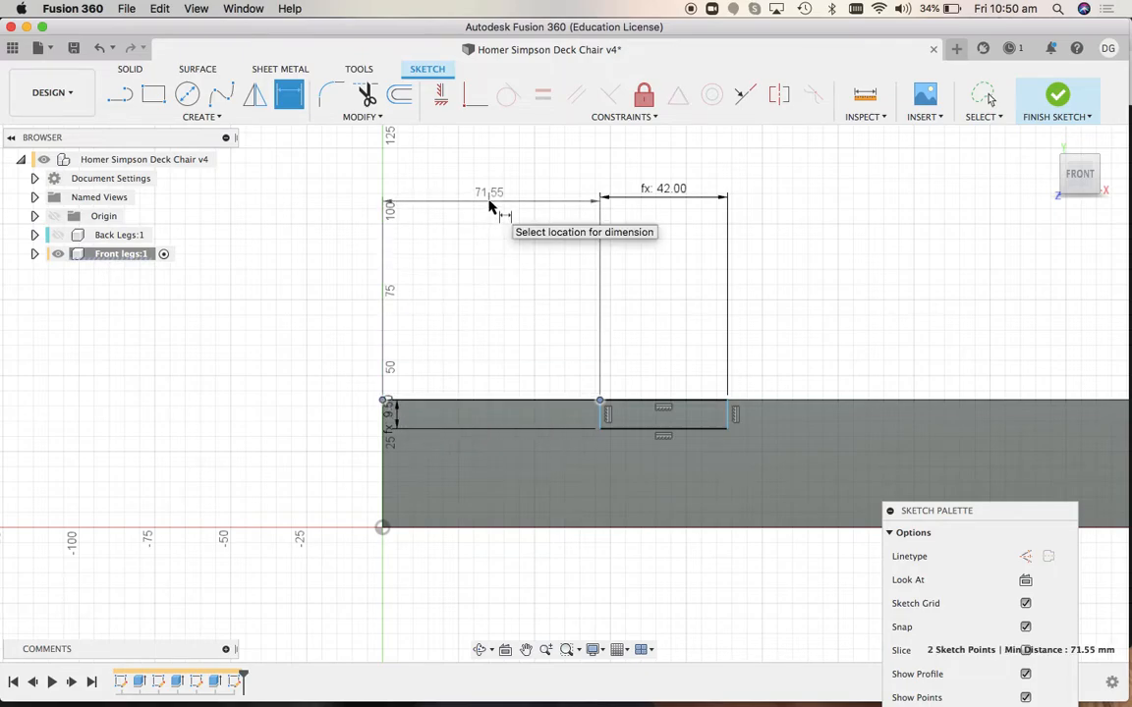
click(489, 201)
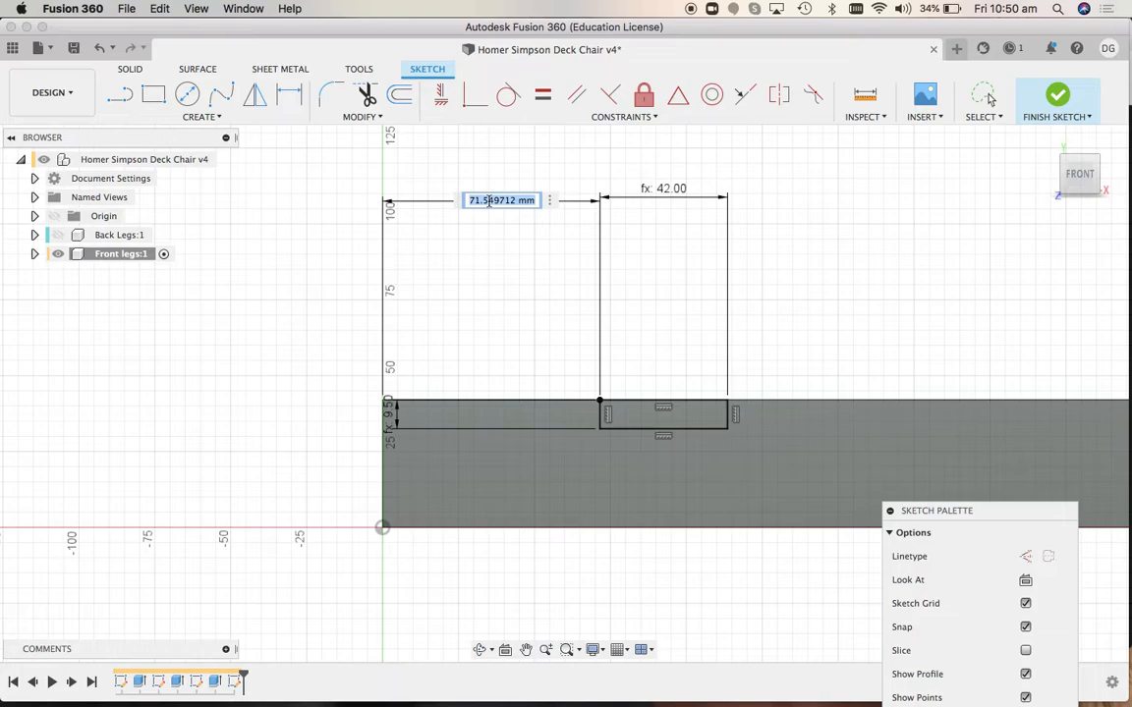
text(25)
key(Return)
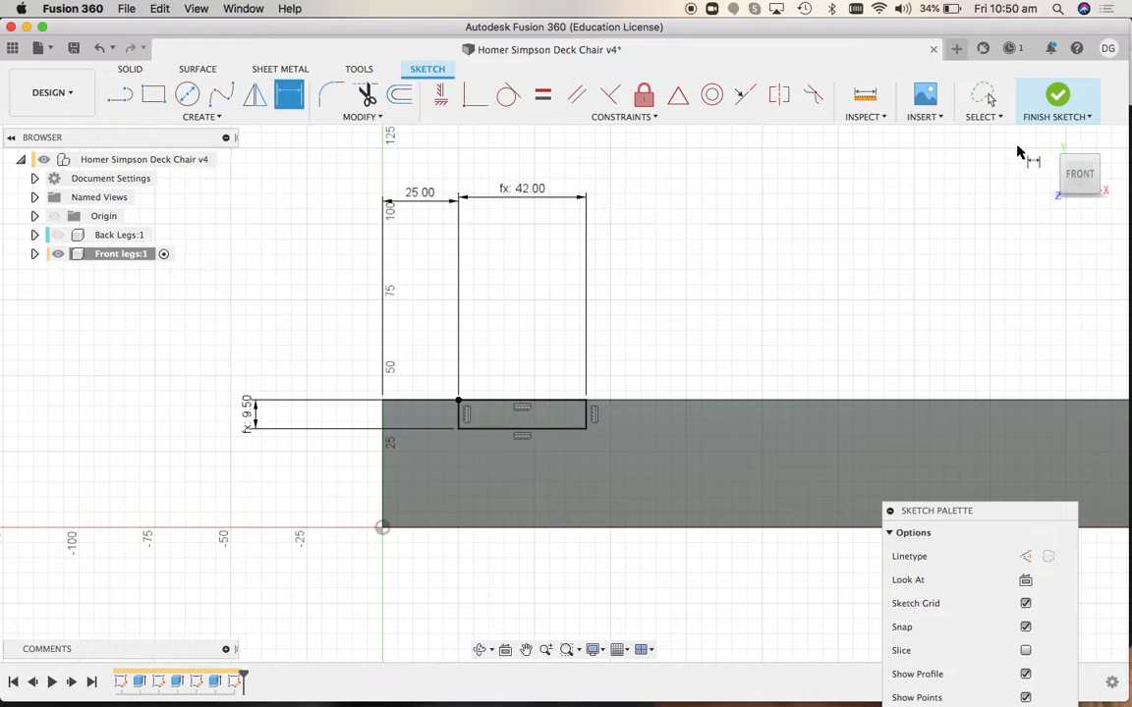
Extrude the new rectangle as a cut into the leg by the Thickness parameter, forming the notch at that end
mouse_move(1044, 169)
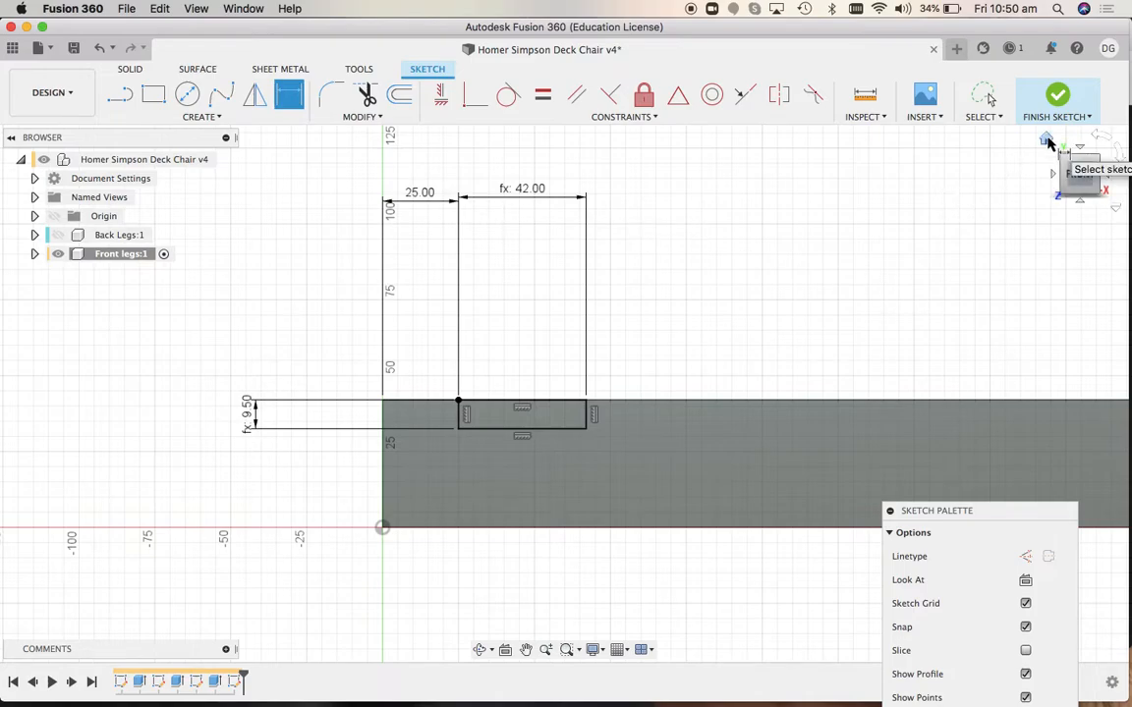
click(1047, 142)
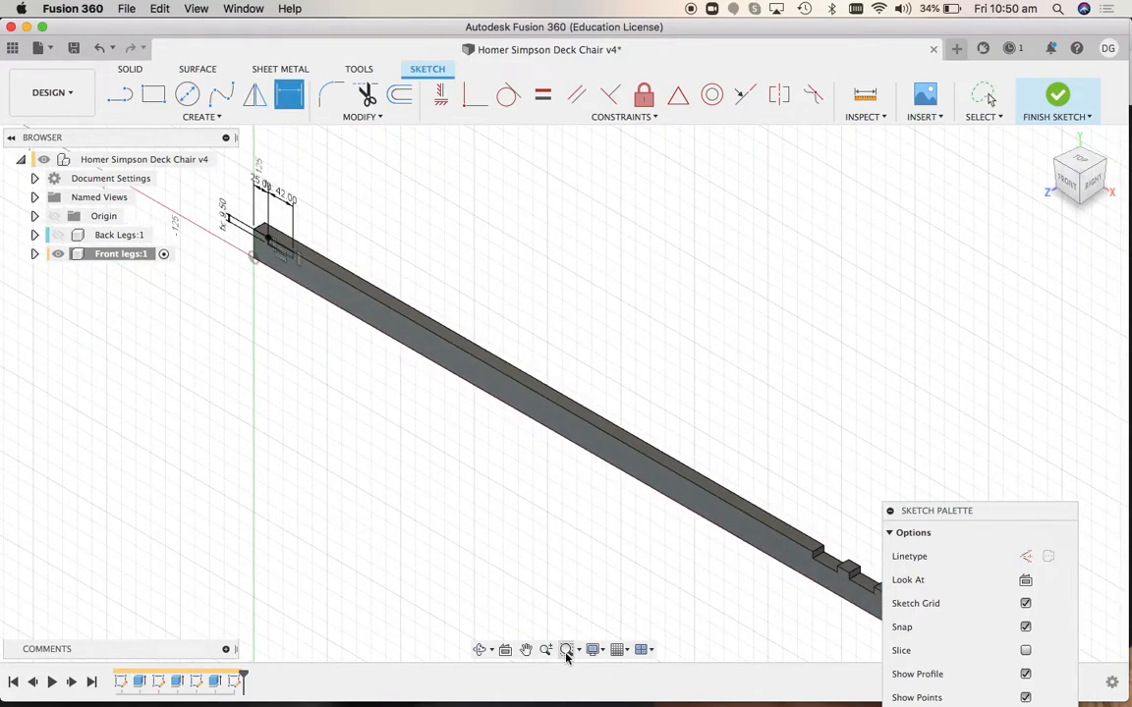
key(Escape)
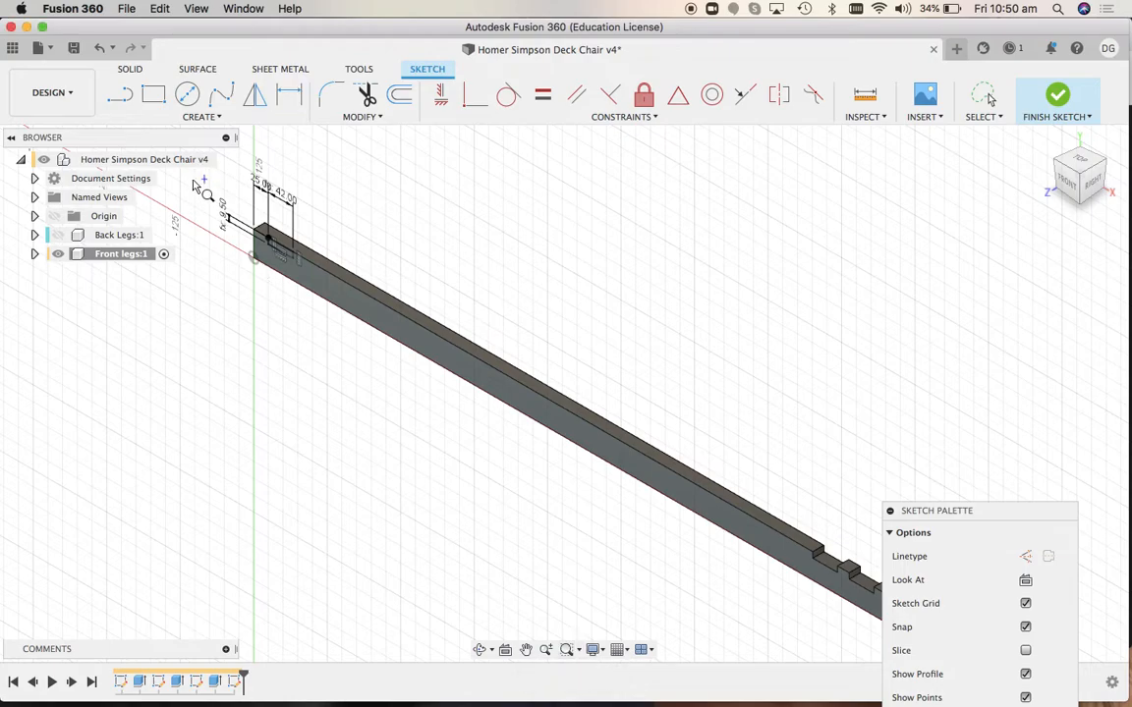
drag(204, 177, 365, 301)
key(d)
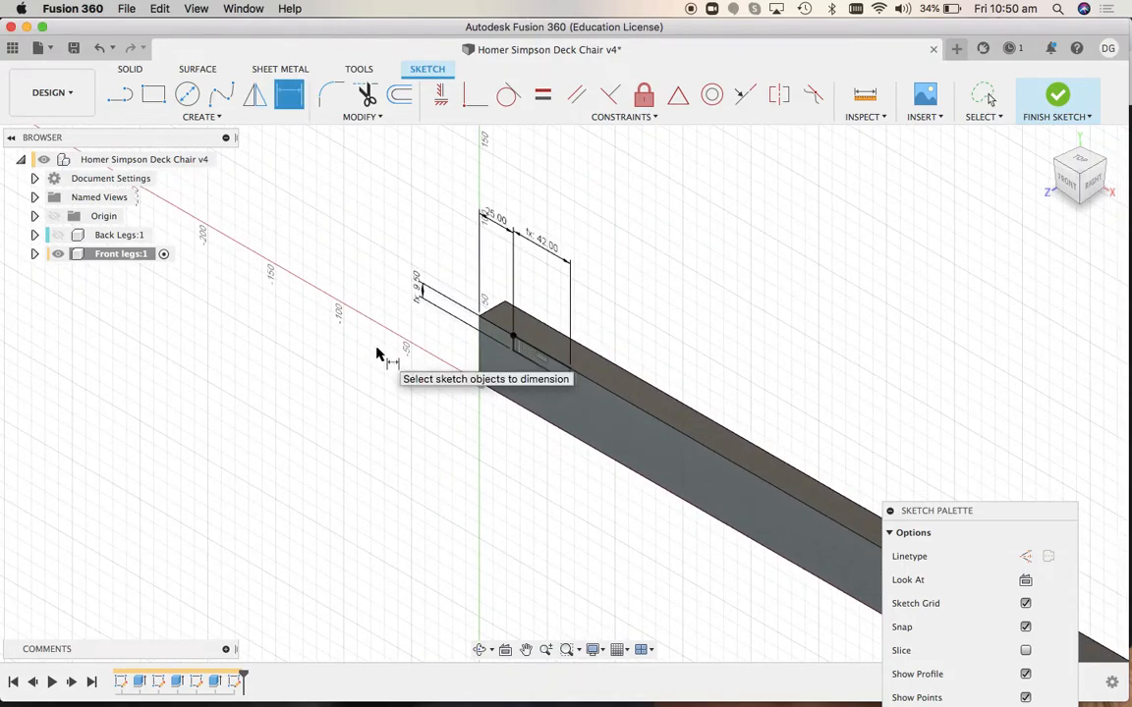
key(e)
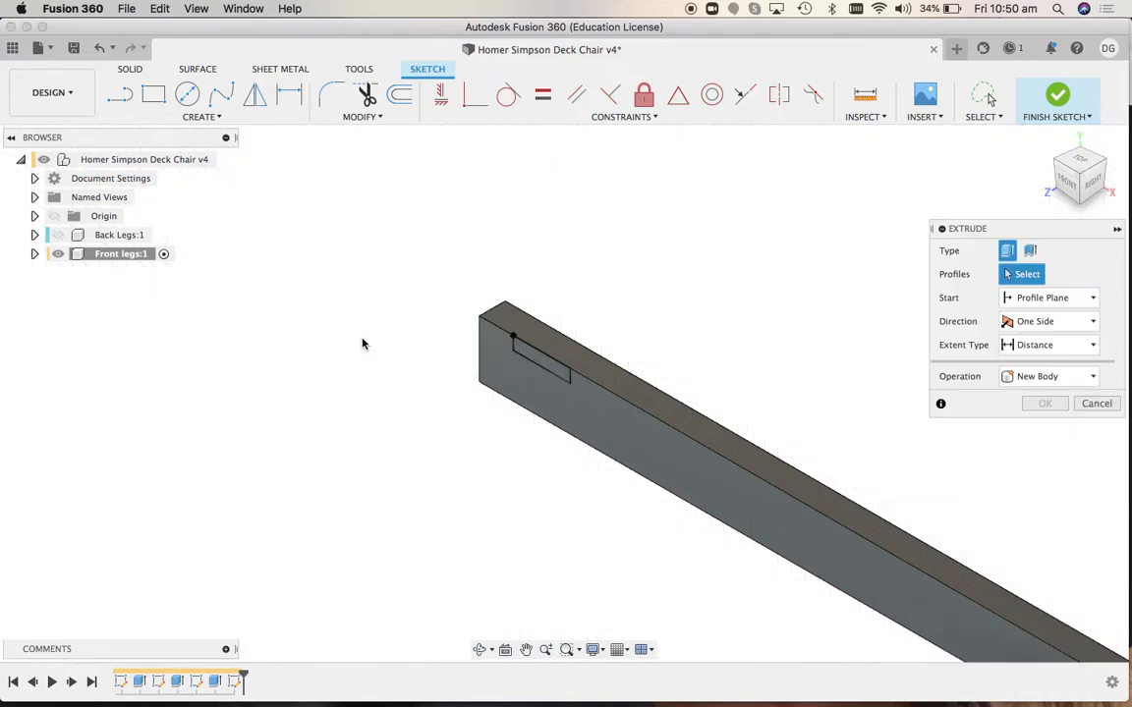
click(542, 362)
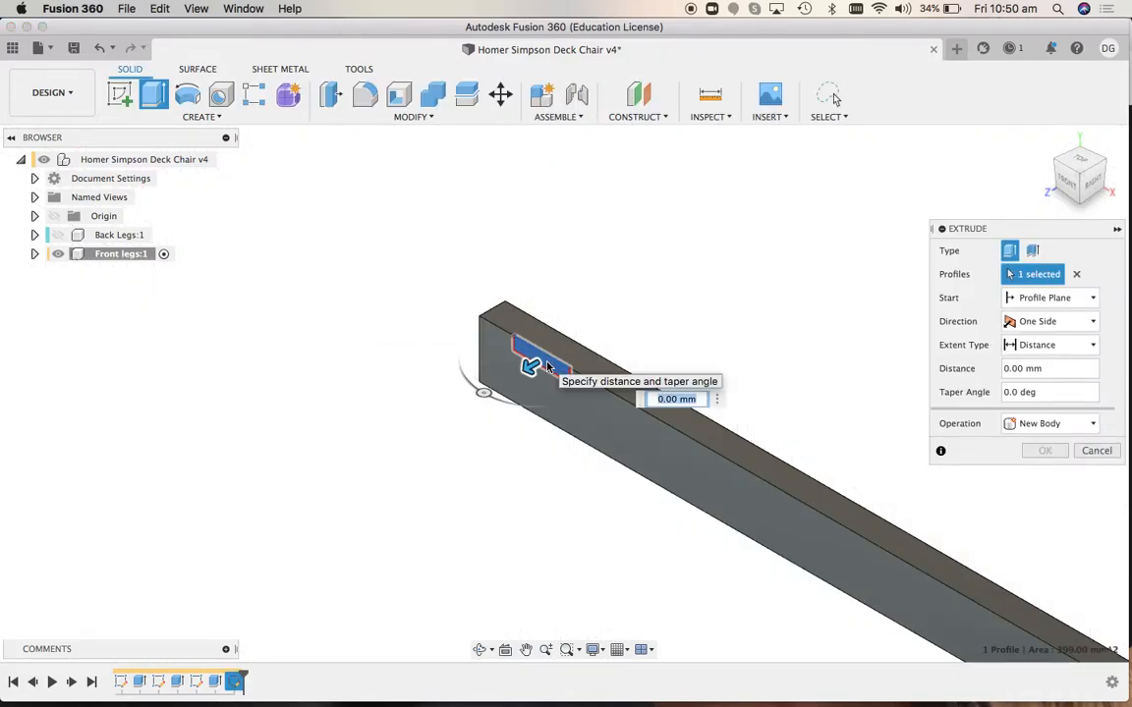
drag(531, 361, 593, 330)
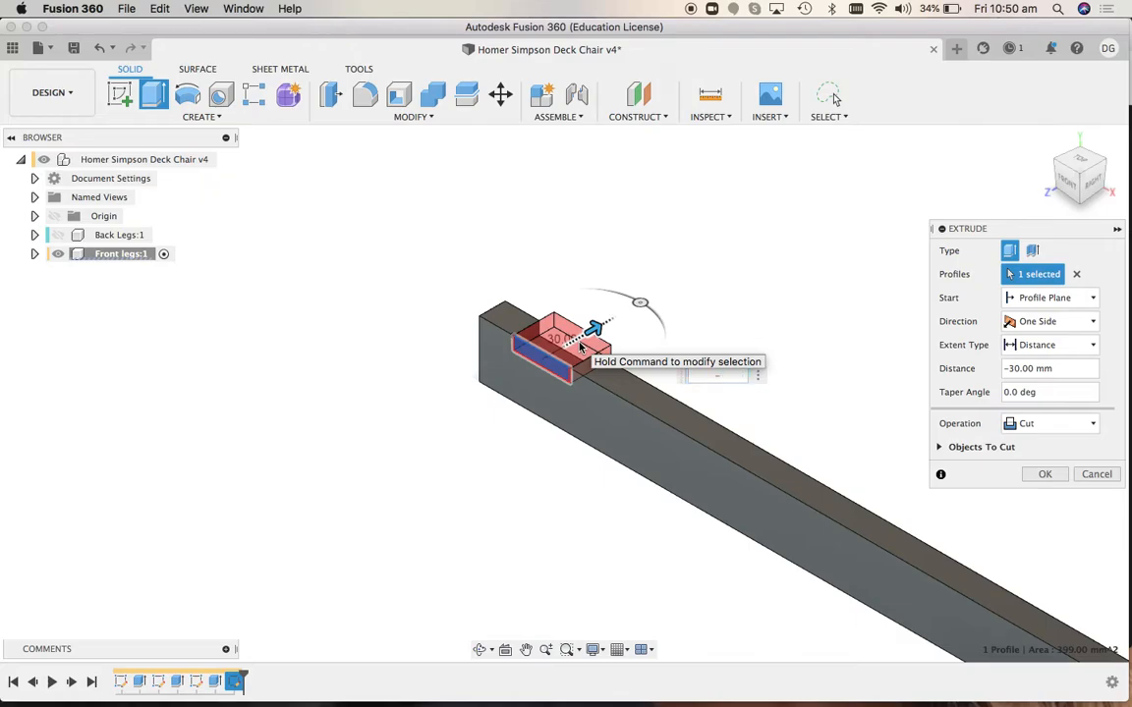
text(th)
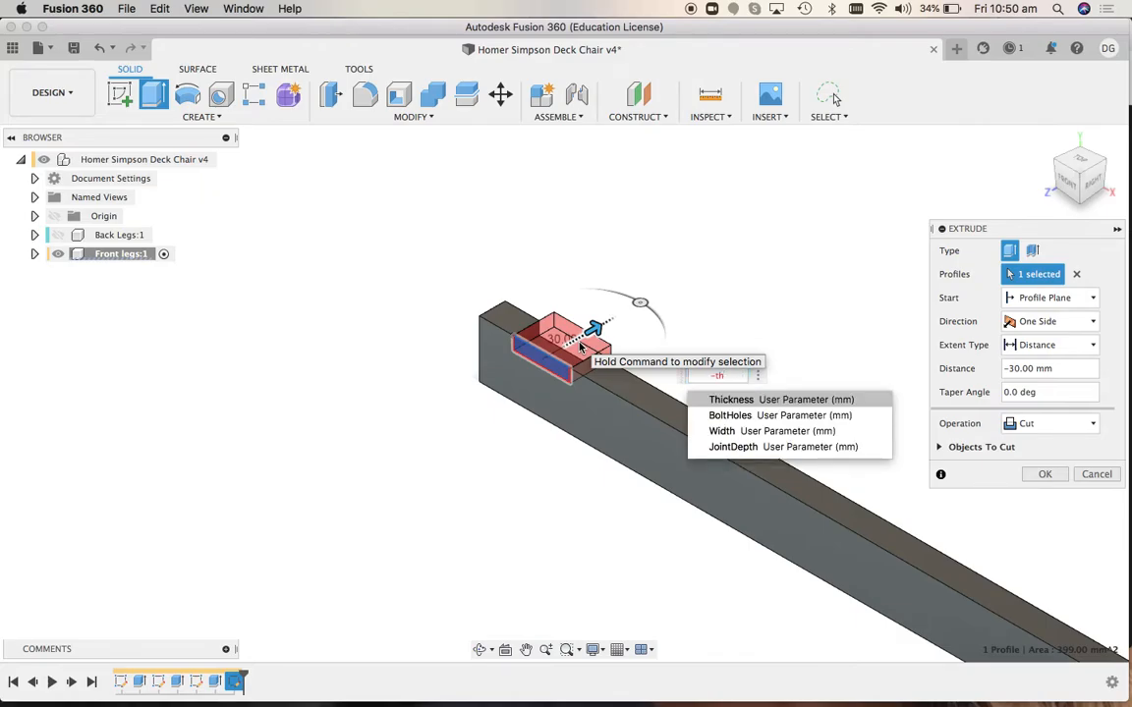
key(Return)
key(Return)
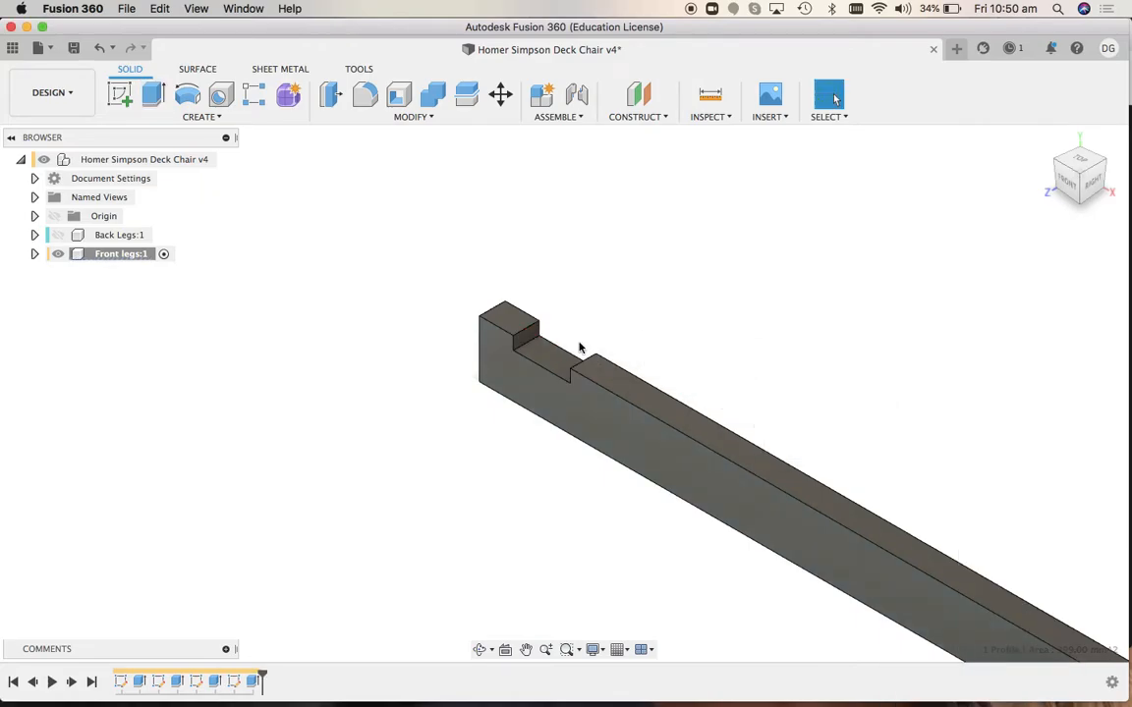
Start a new sketch on the leg's long front face for the bolt hole
click(1046, 141)
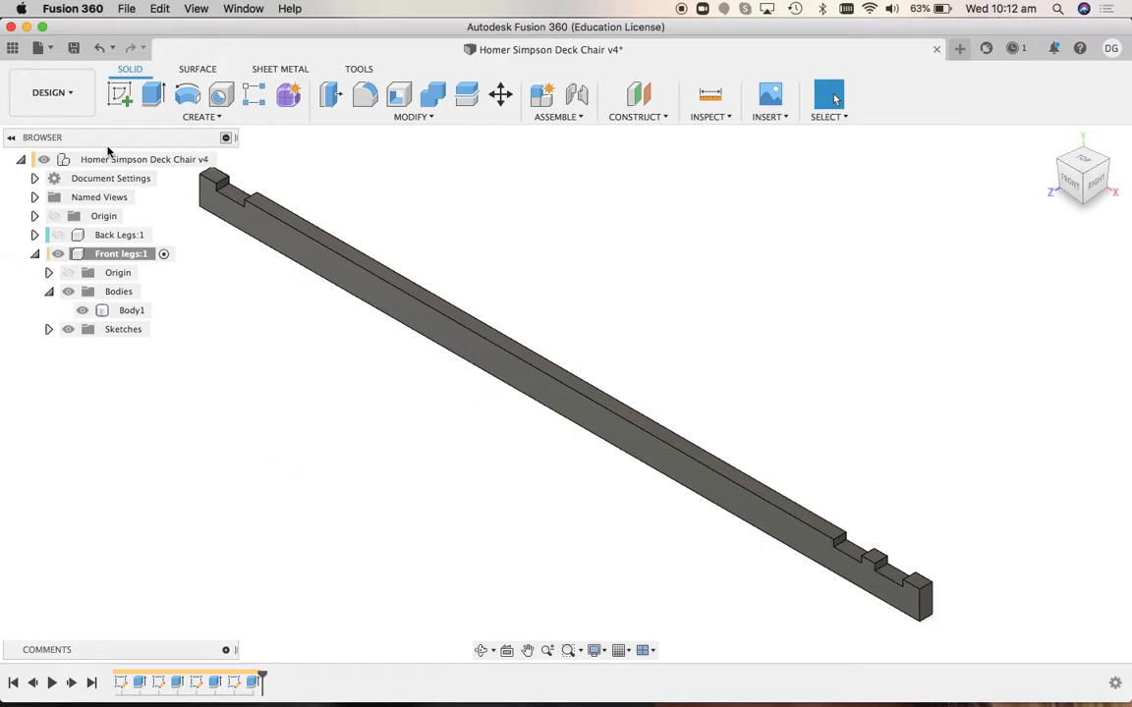
click(123, 93)
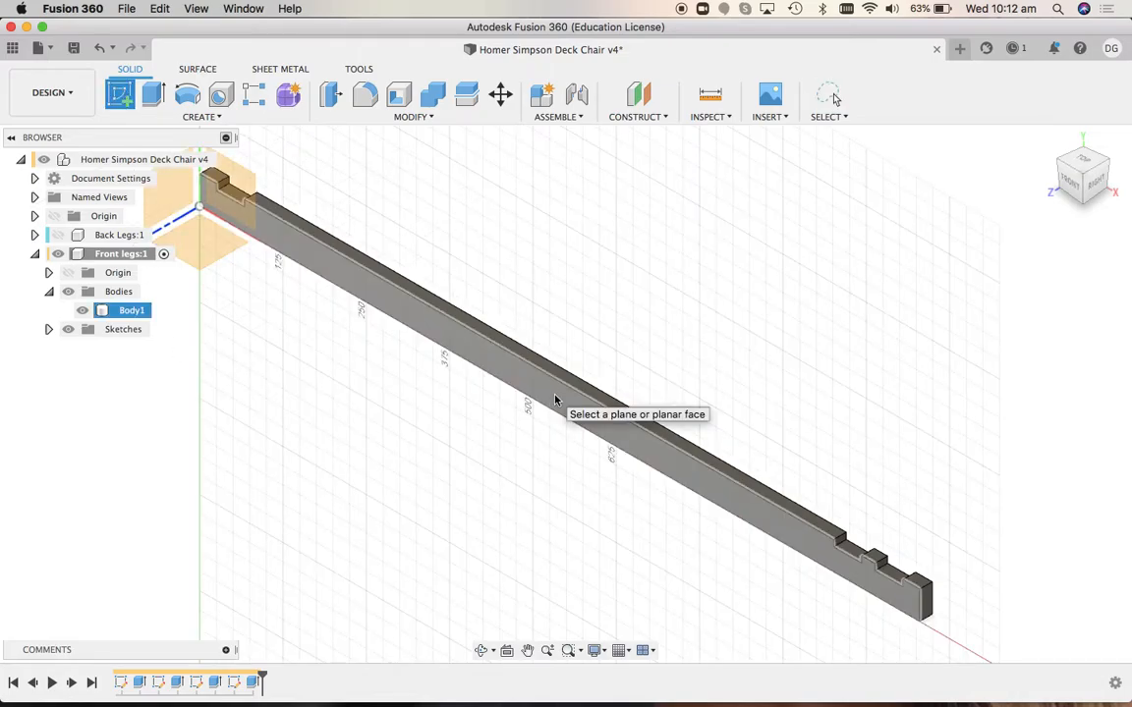
click(555, 399)
click(214, 117)
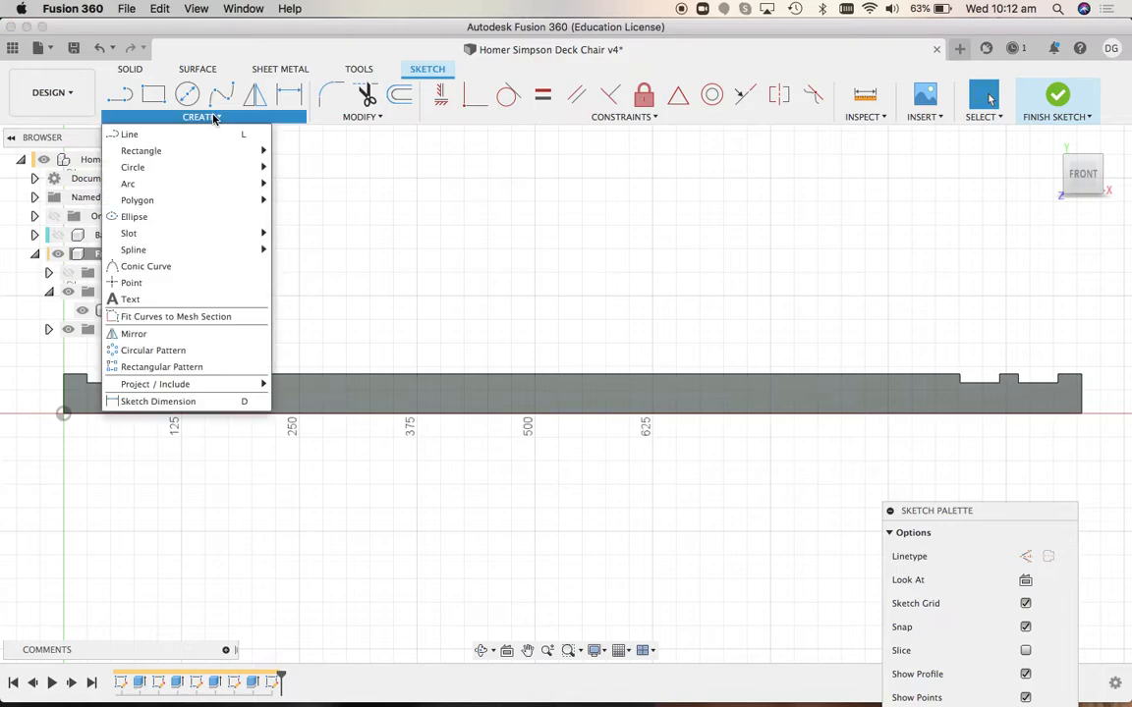
mouse_move(263, 169)
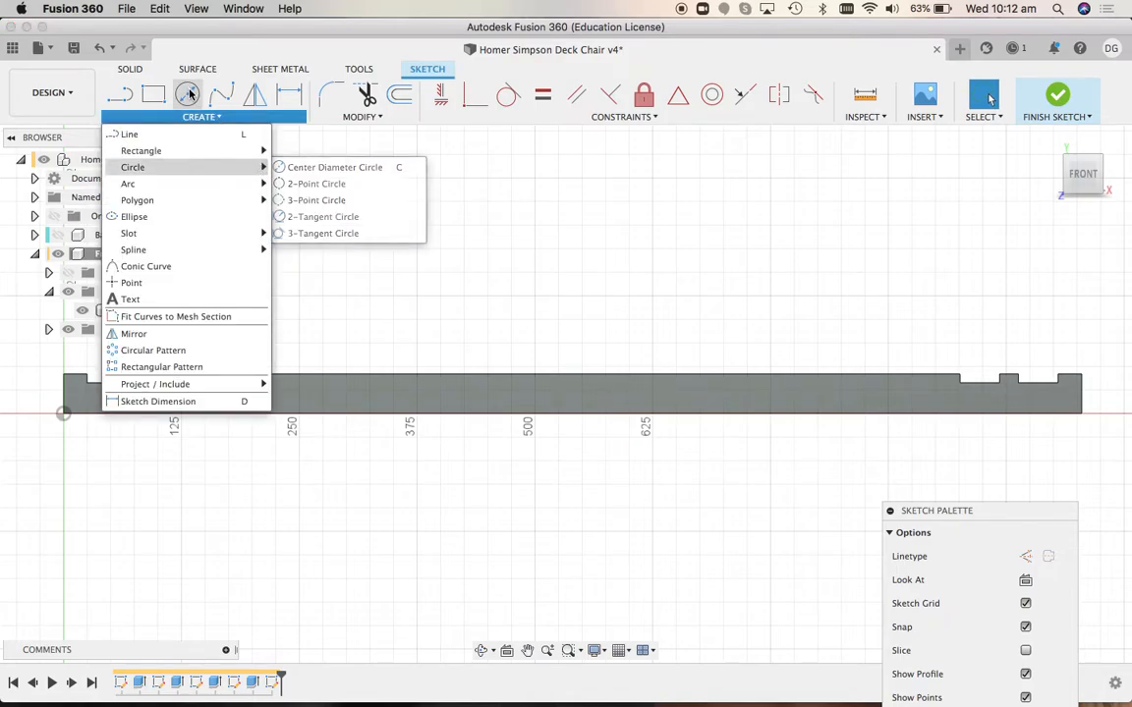
click(698, 568)
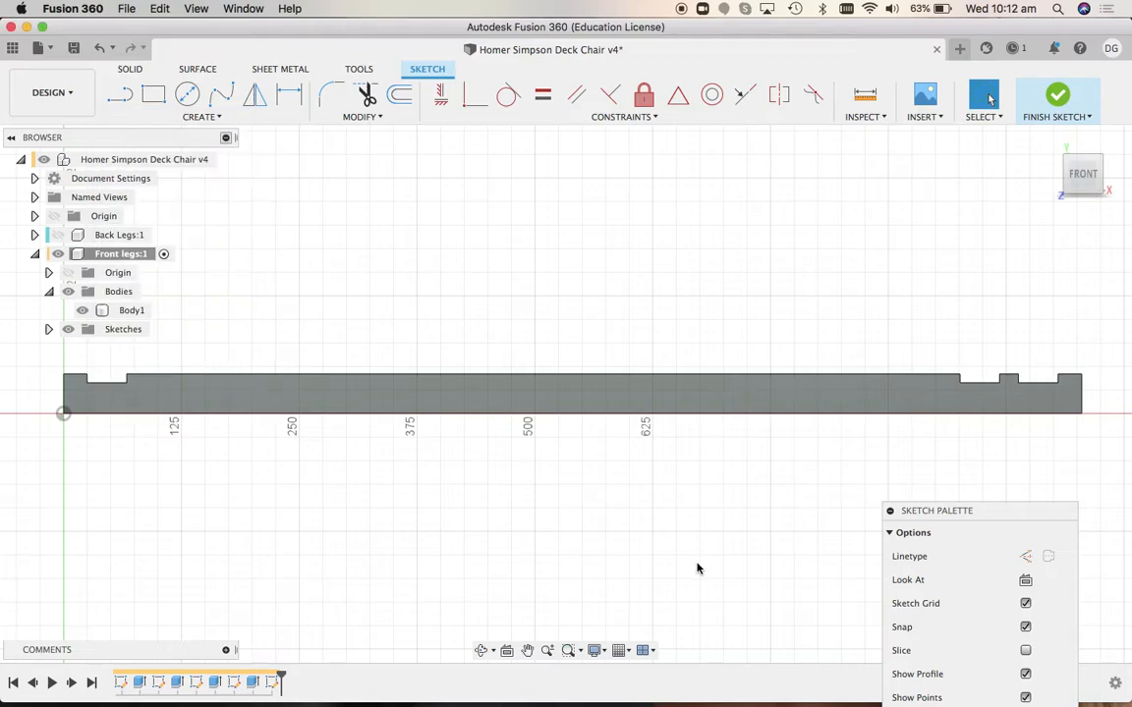
Draw a centre-diameter circle on the leg's mid-height line, inward of the double-notched end, with diameter BoltHoles
key(c)
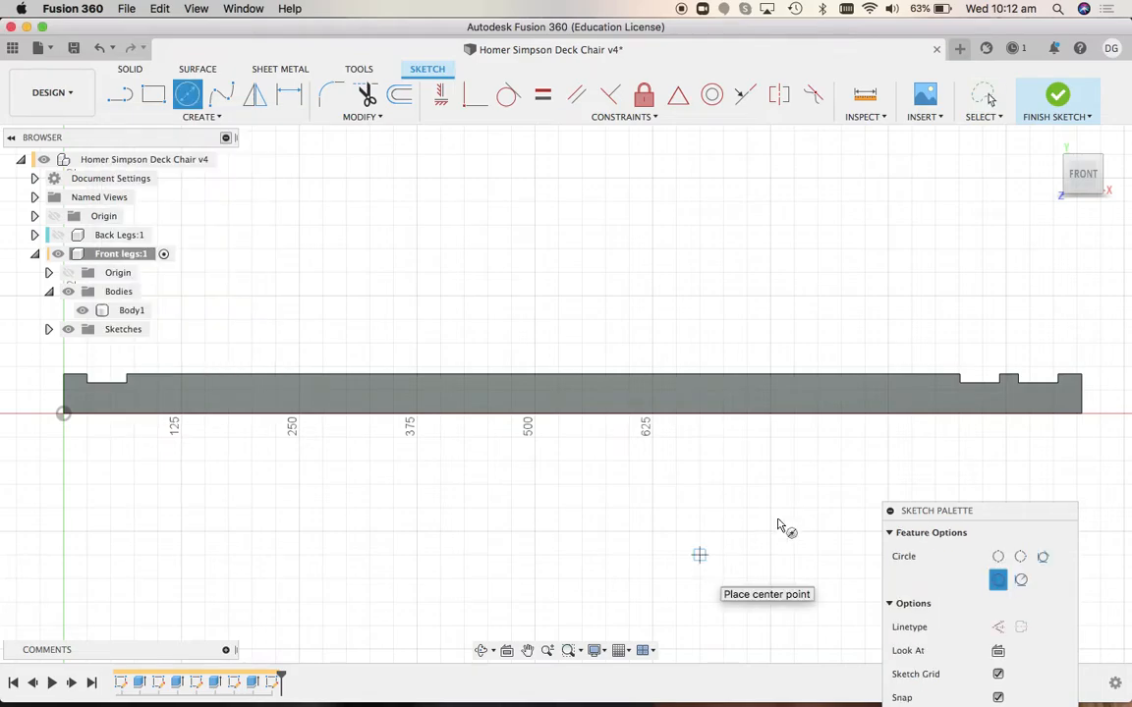
click(595, 650)
drag(905, 298, 1100, 500)
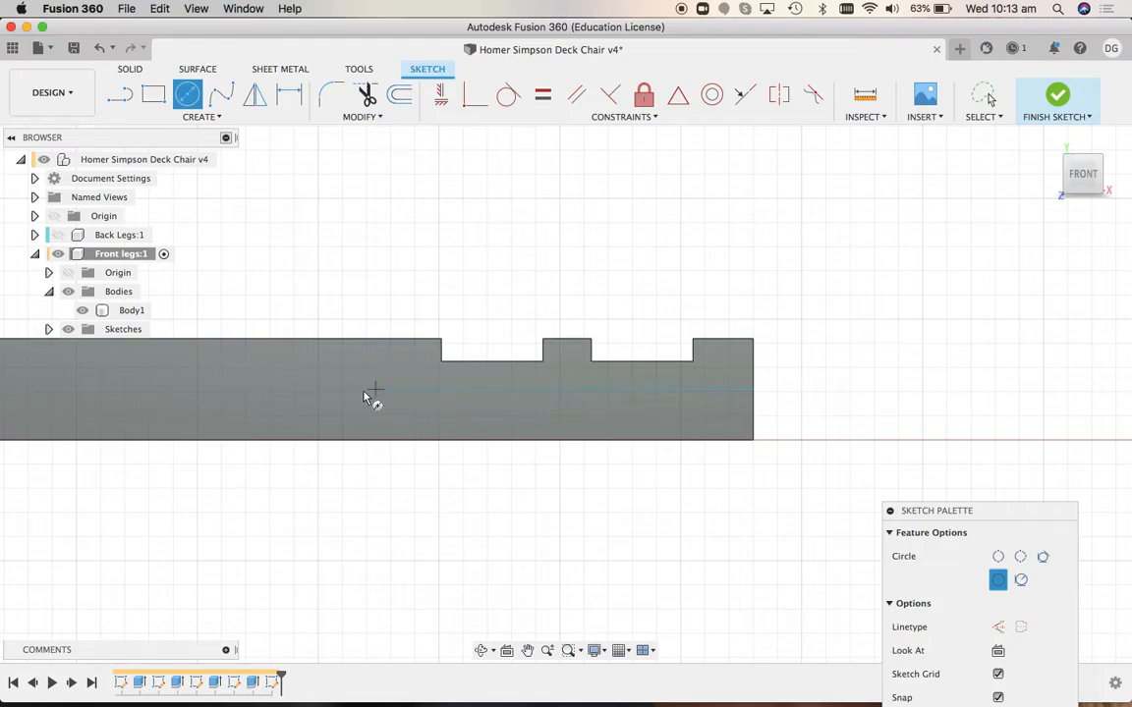
click(298, 393)
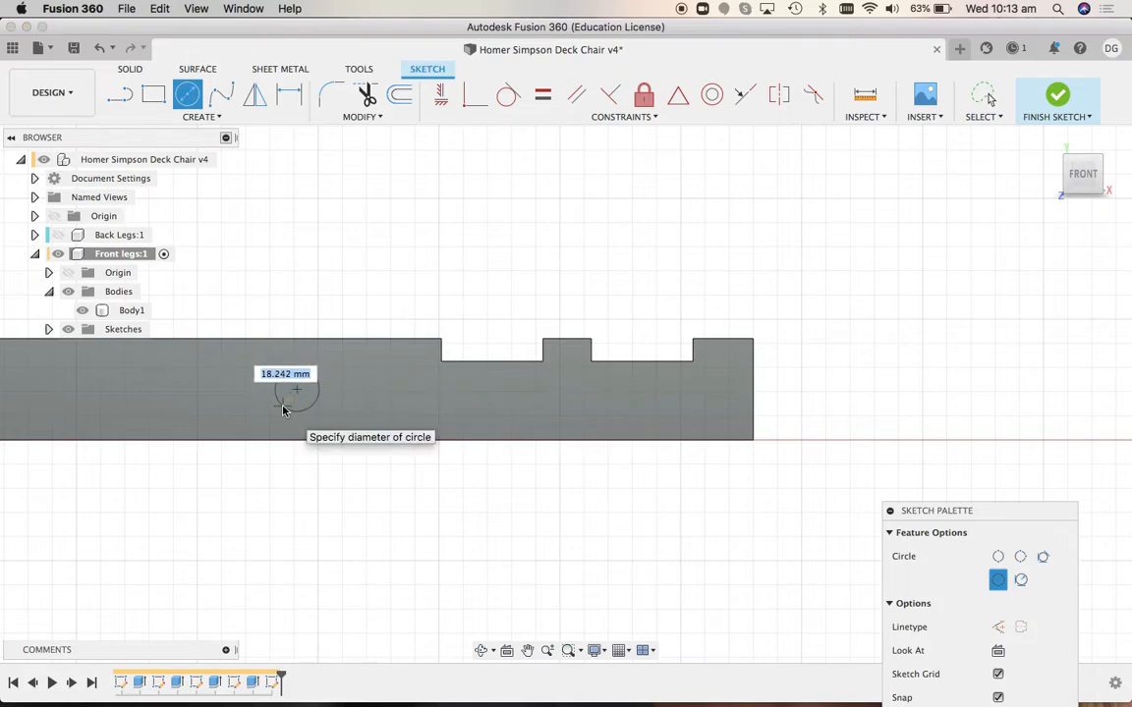
text(bol)
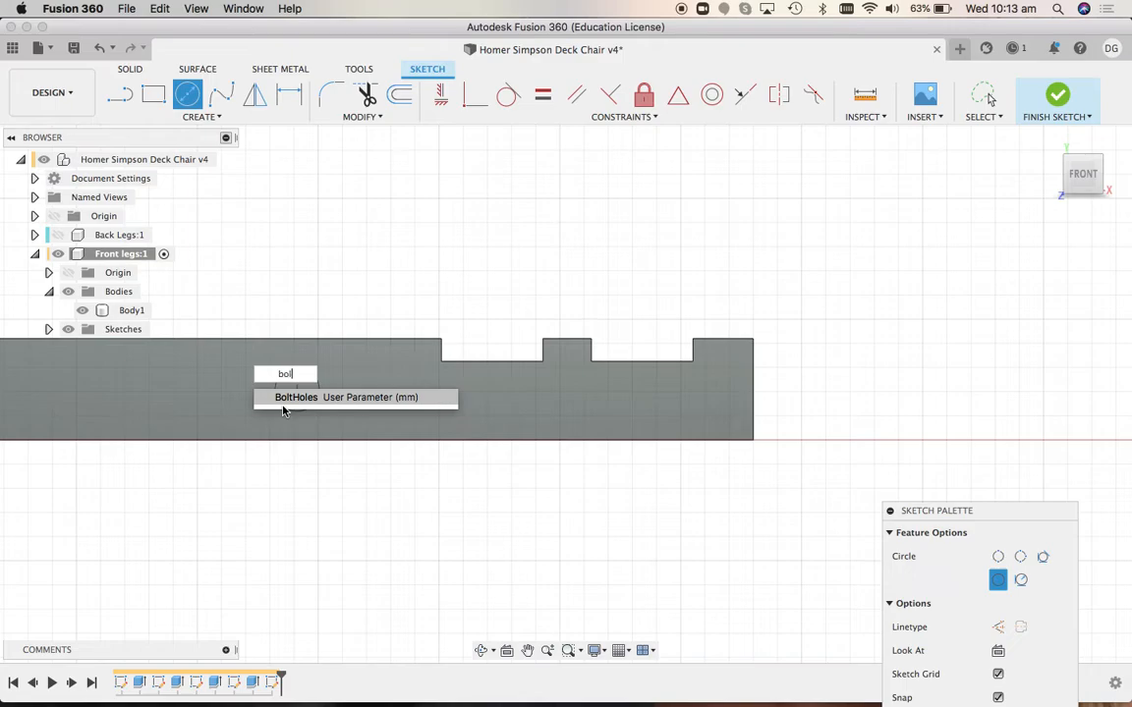
key(Return)
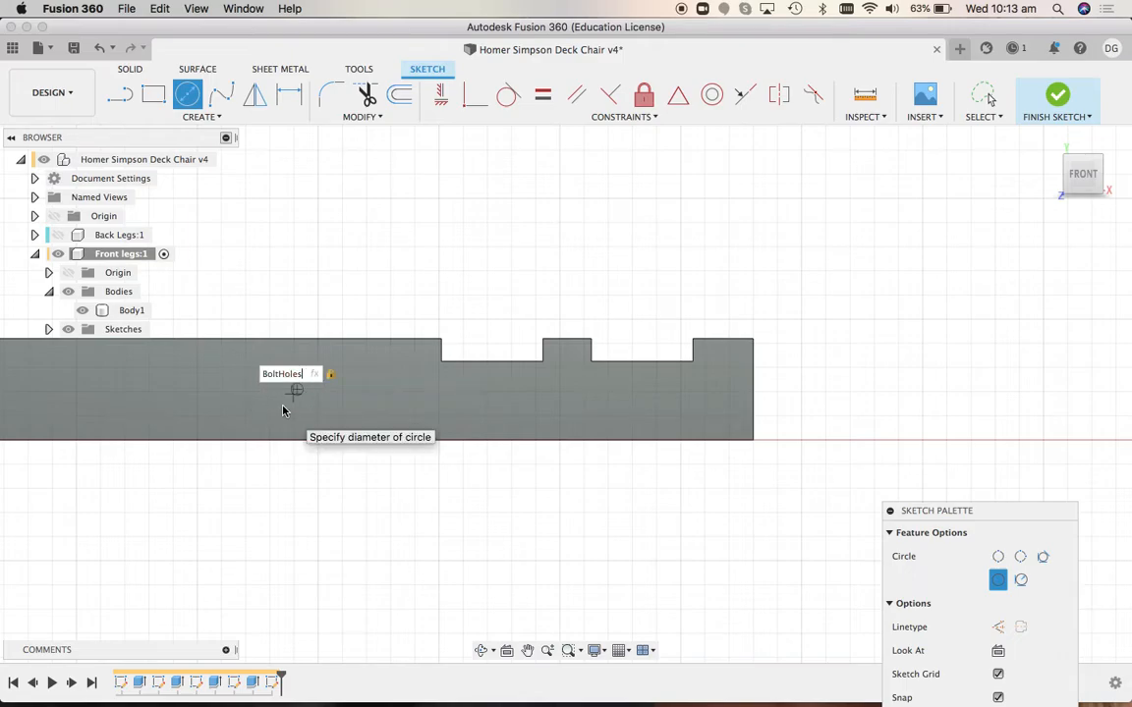
key(Return)
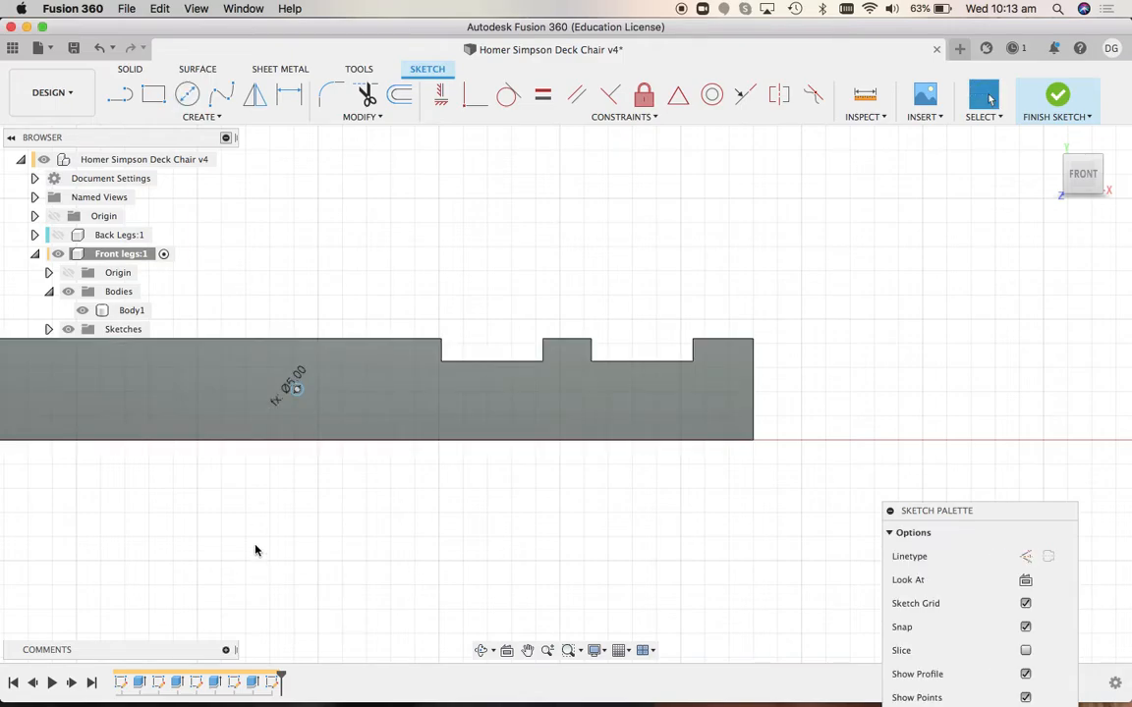
Dimension the circle's centre 360 mm horizontally from the upper corner of the double-notched end and finish the sketch
click(289, 99)
click(296, 390)
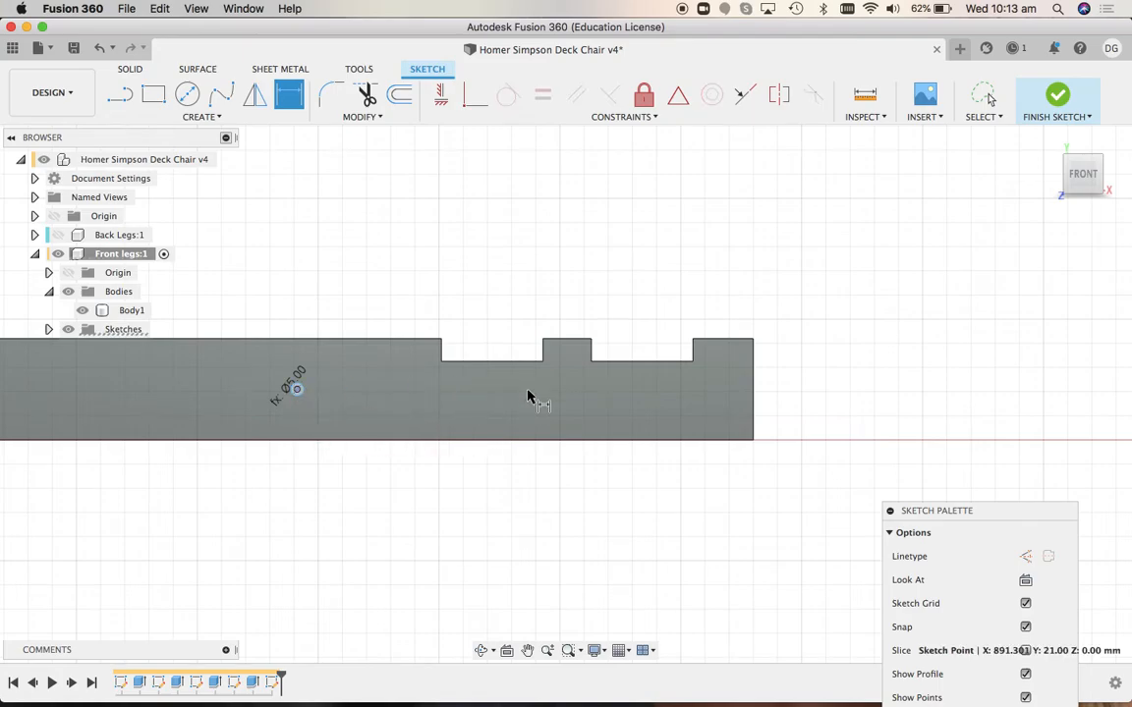
click(754, 342)
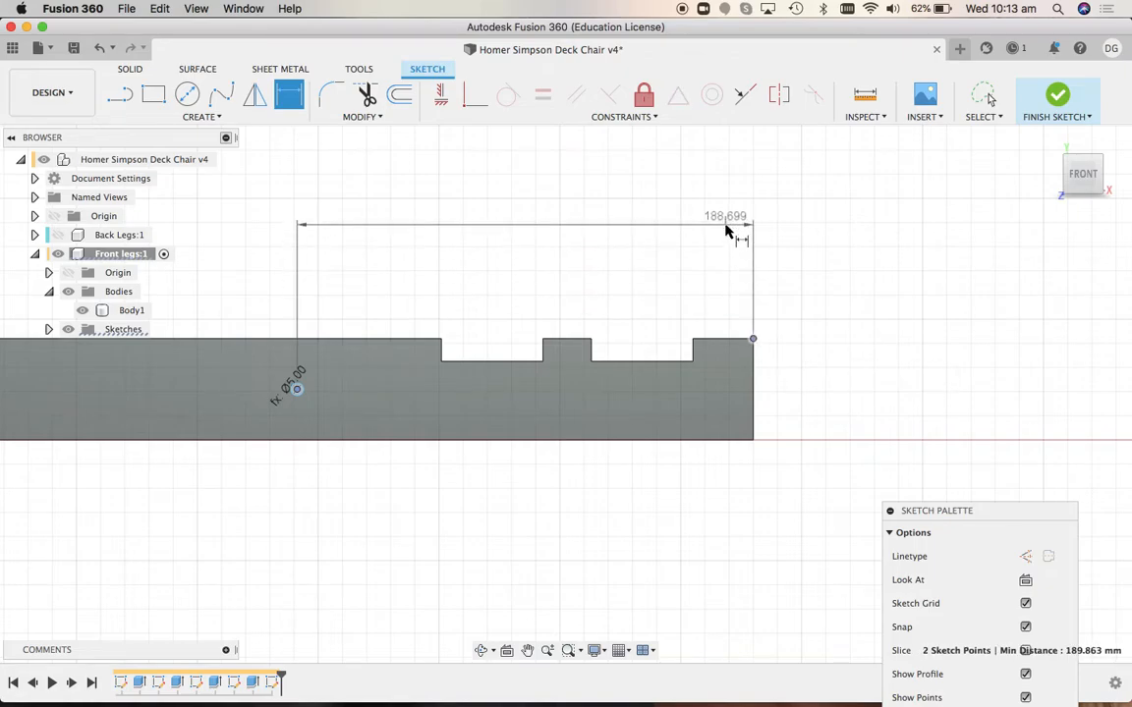
click(727, 229)
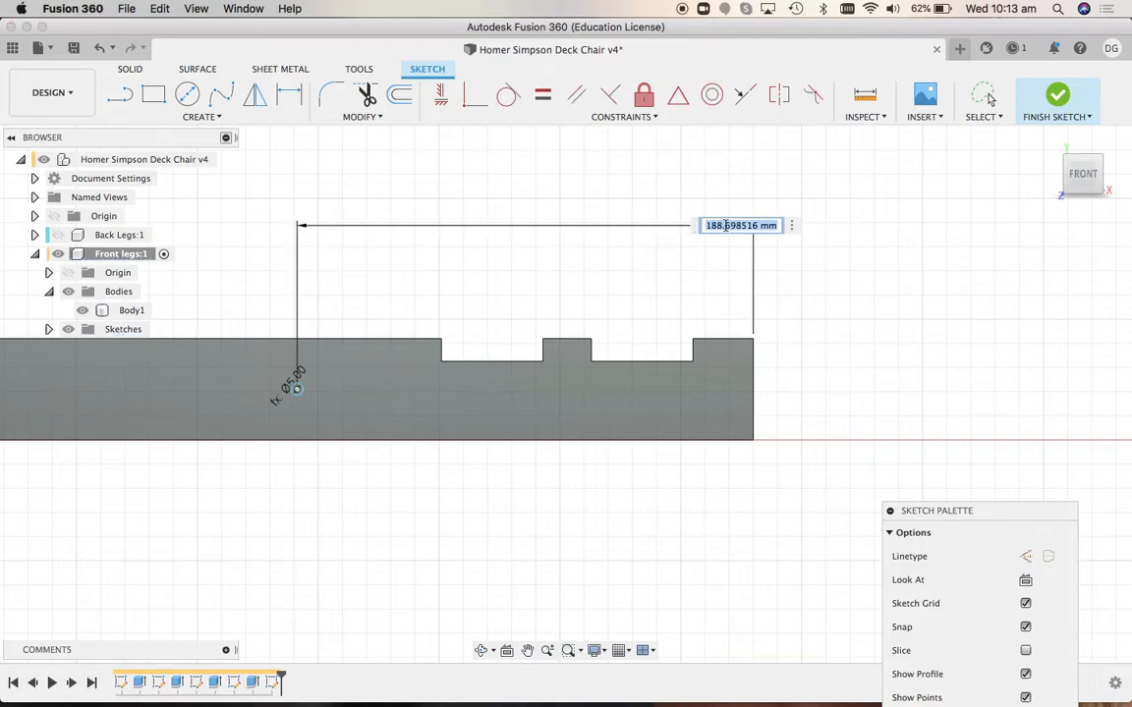
text(36)
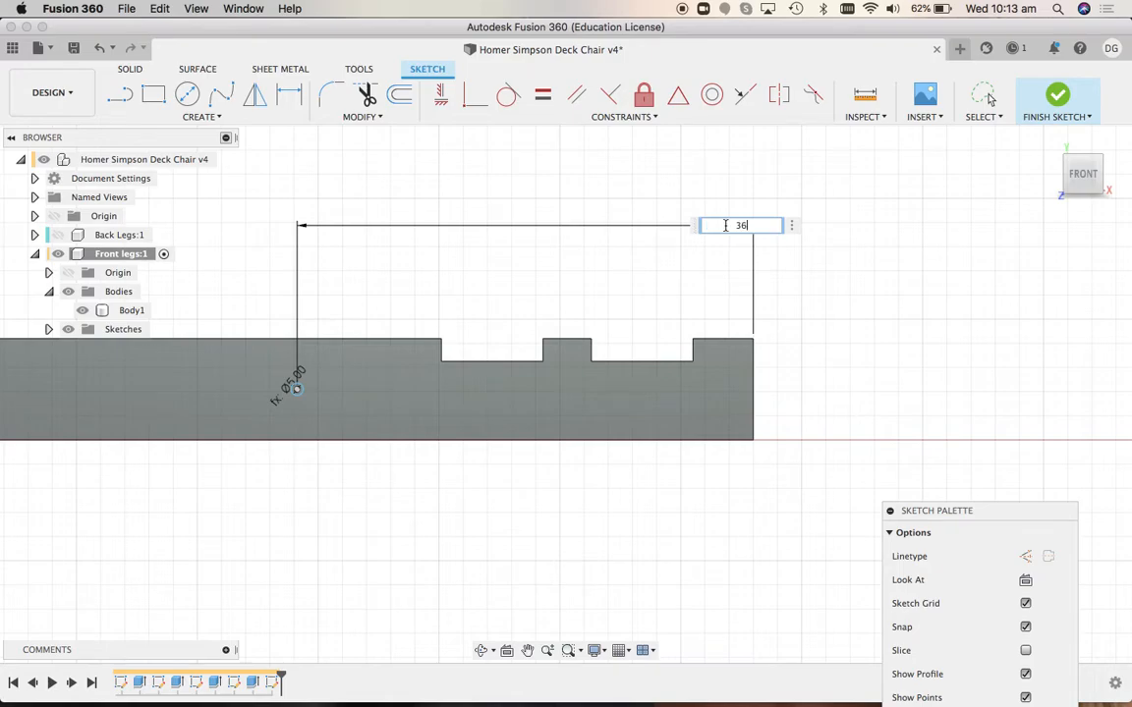
text(0)
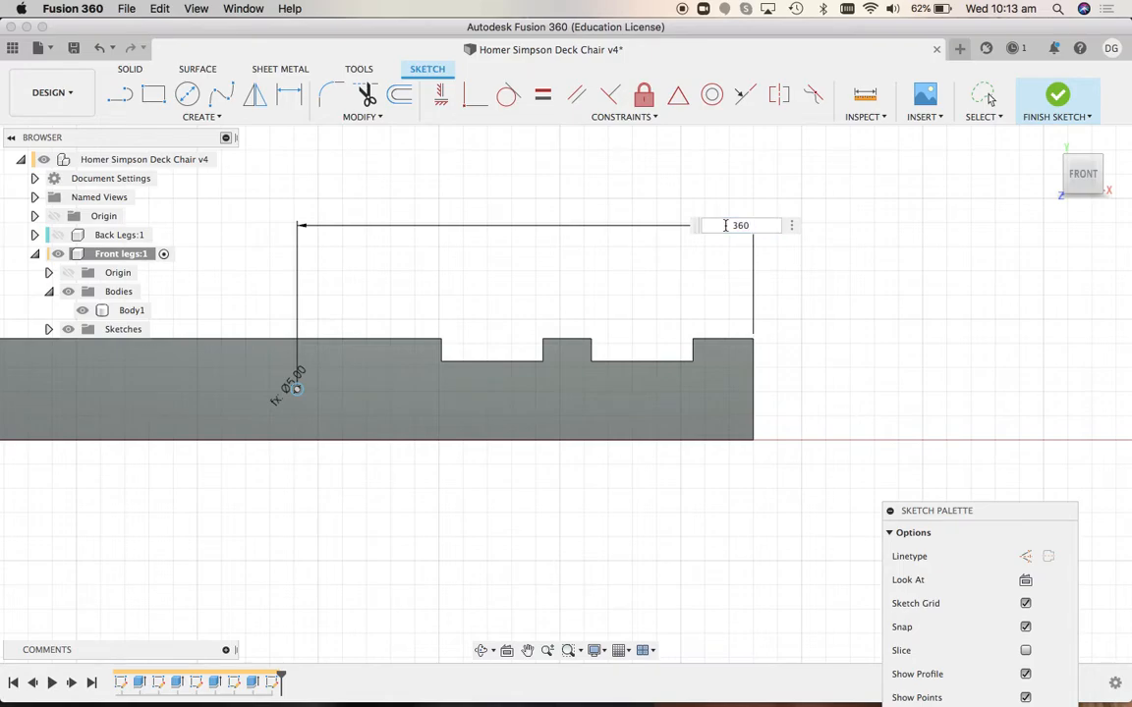
key(Return)
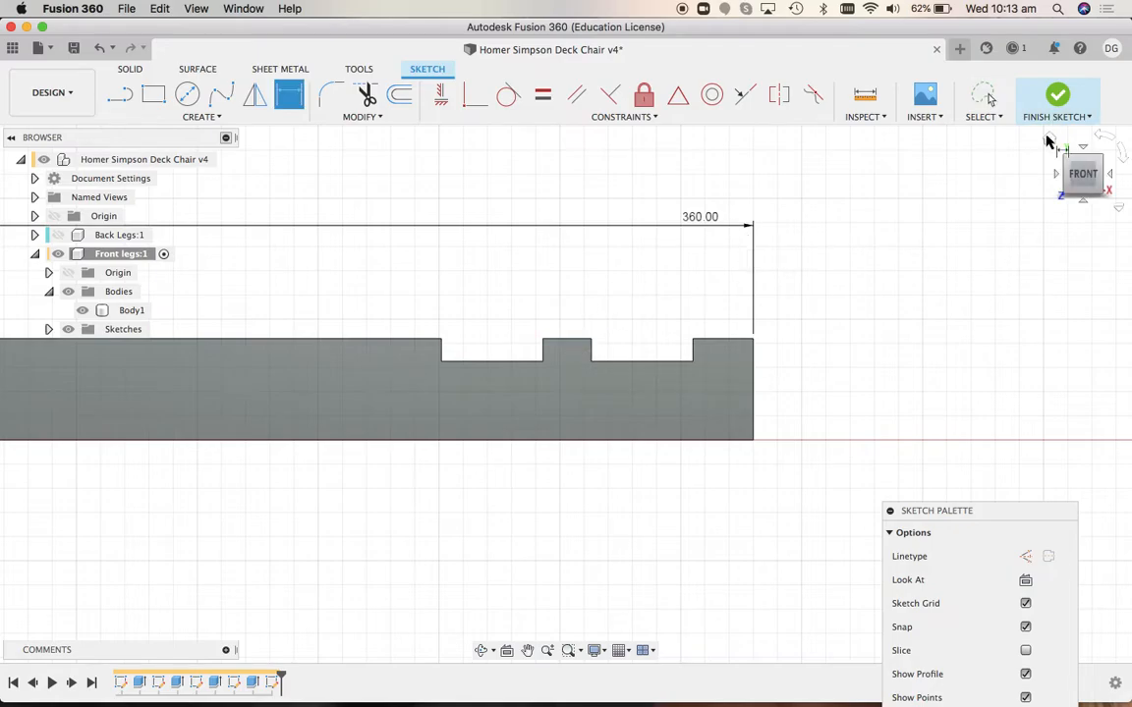
click(1041, 141)
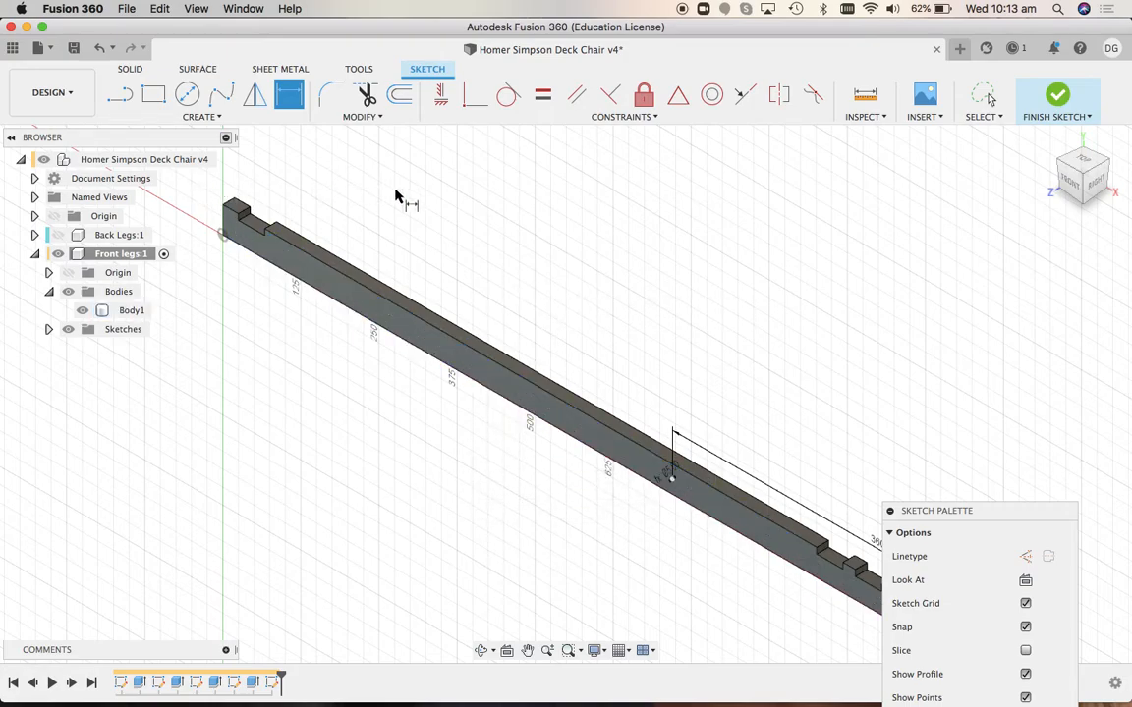
key(Escape)
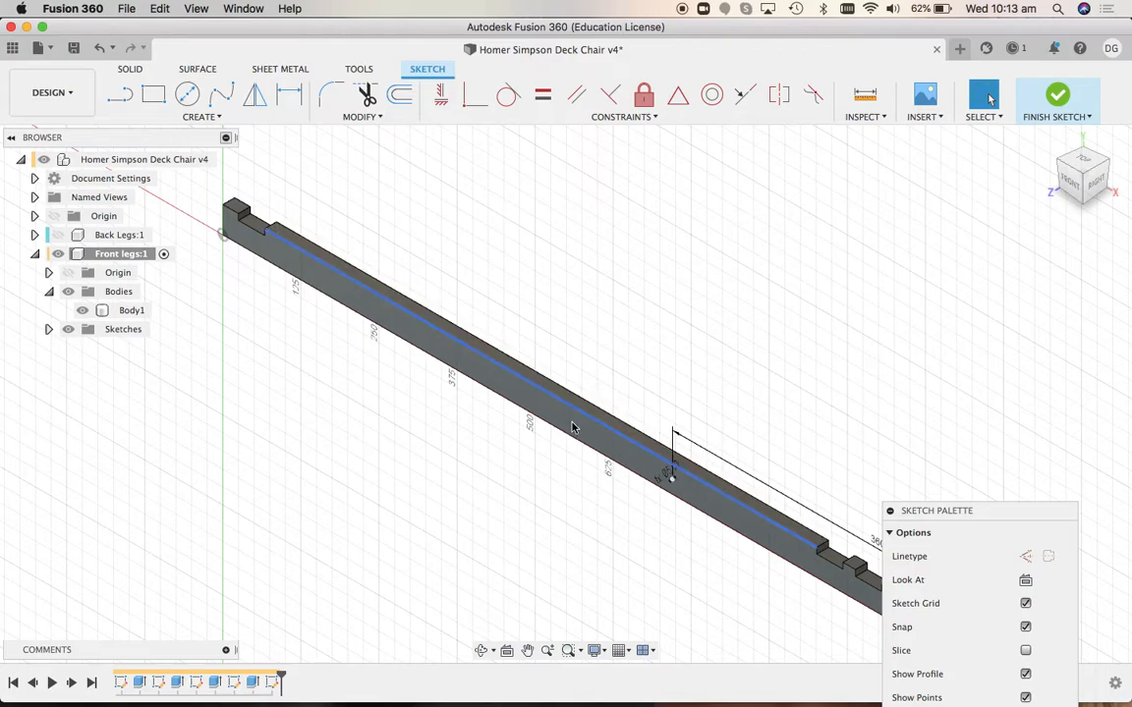
click(1057, 94)
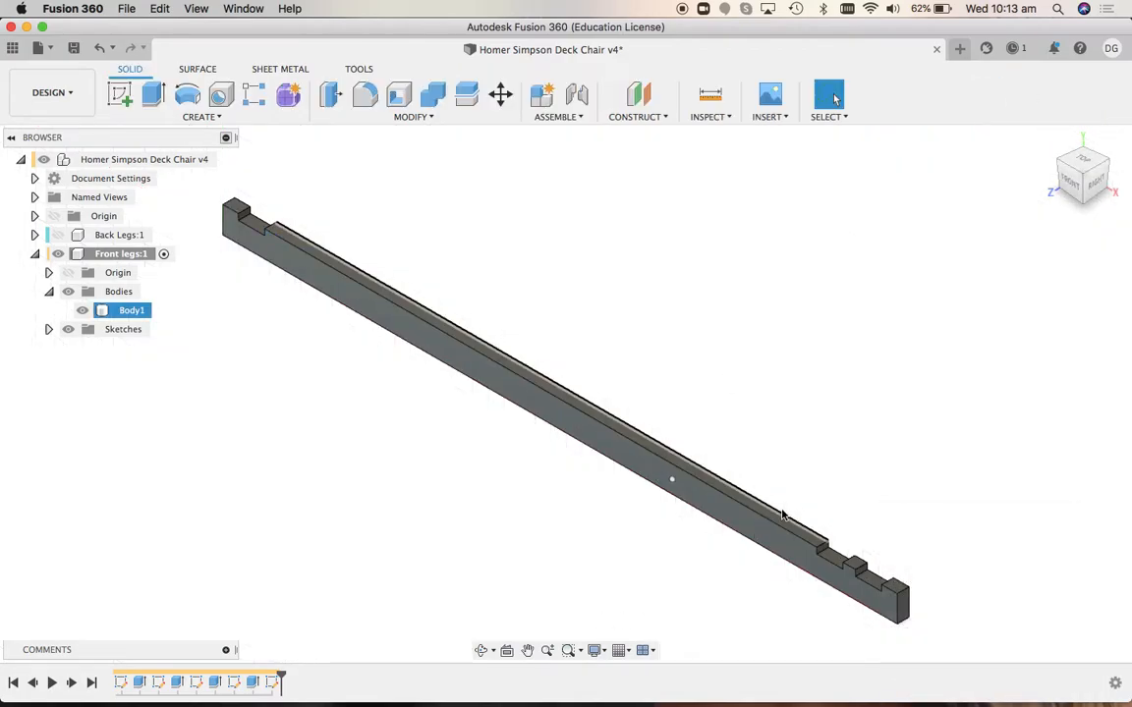
Rename the leg body in the Front legs component as Left Leg
click(48, 293)
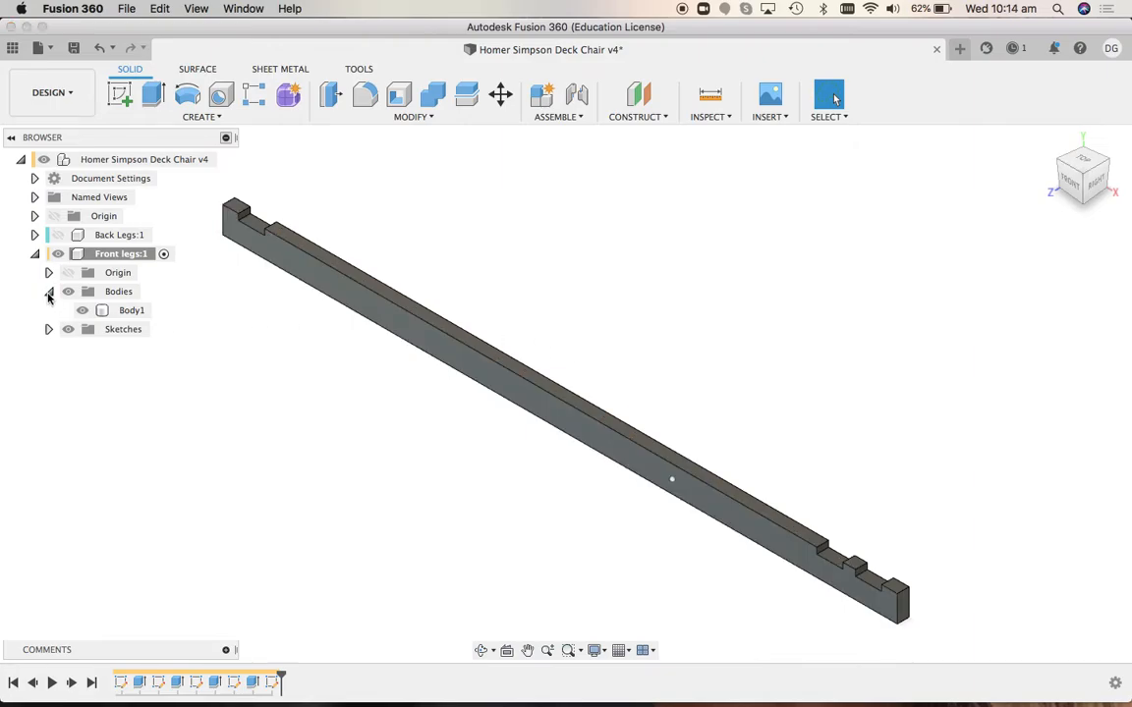
click(48, 293)
click(35, 253)
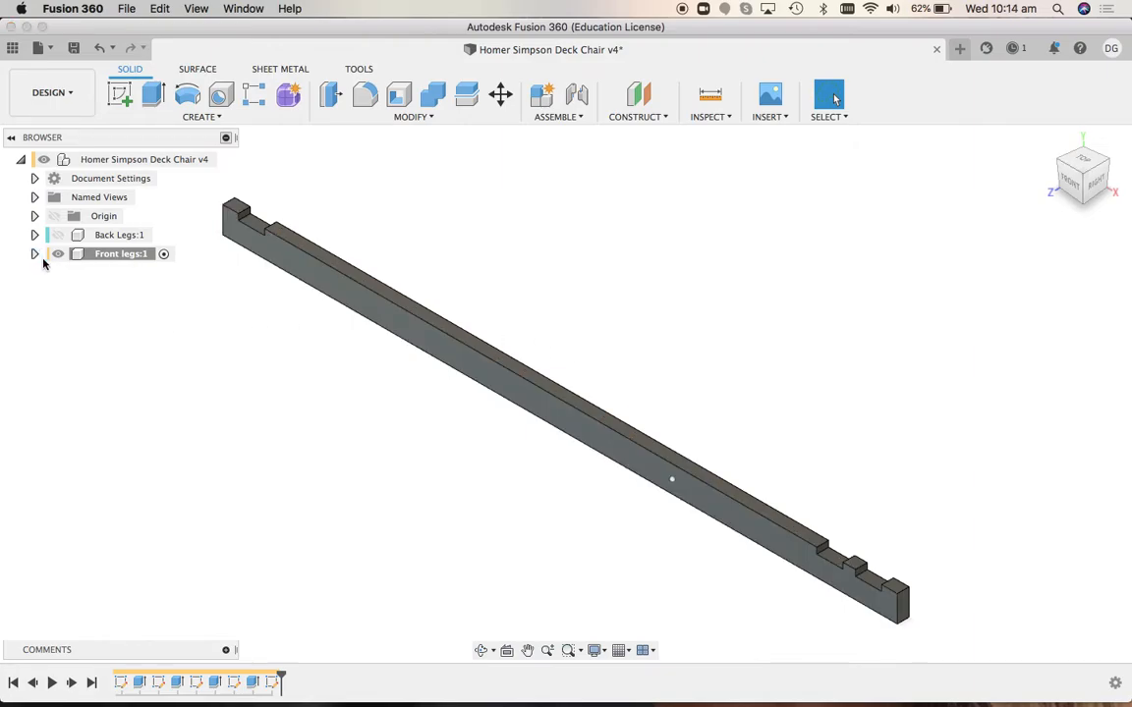
click(34, 255)
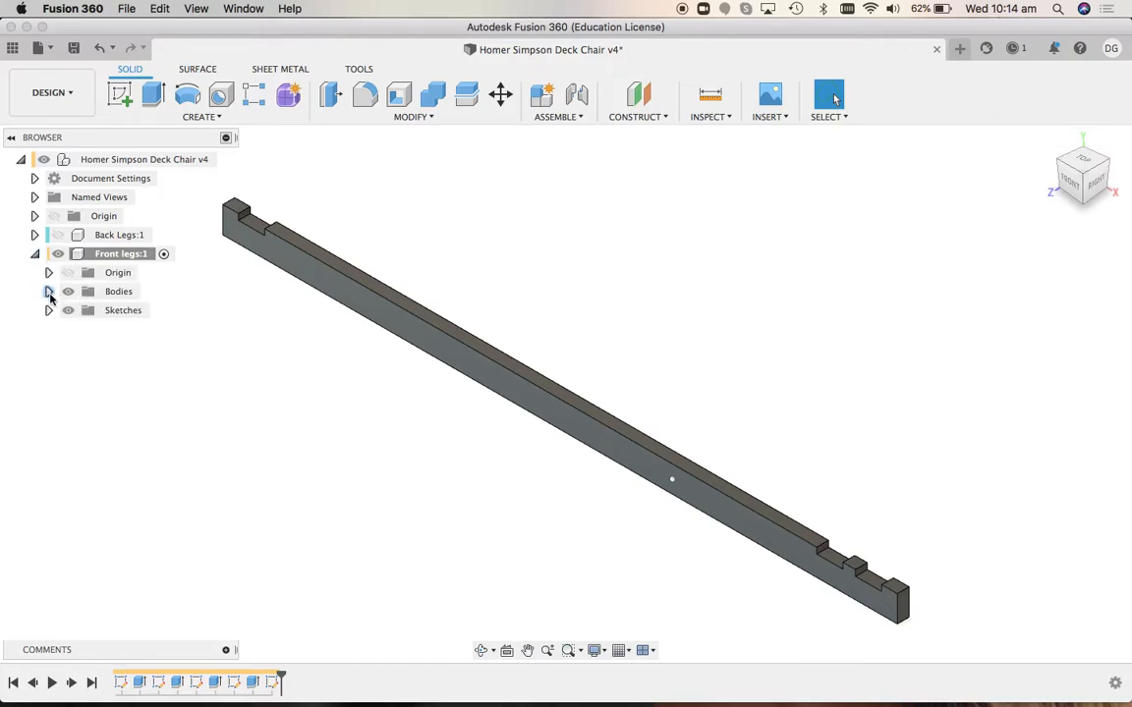
click(48, 293)
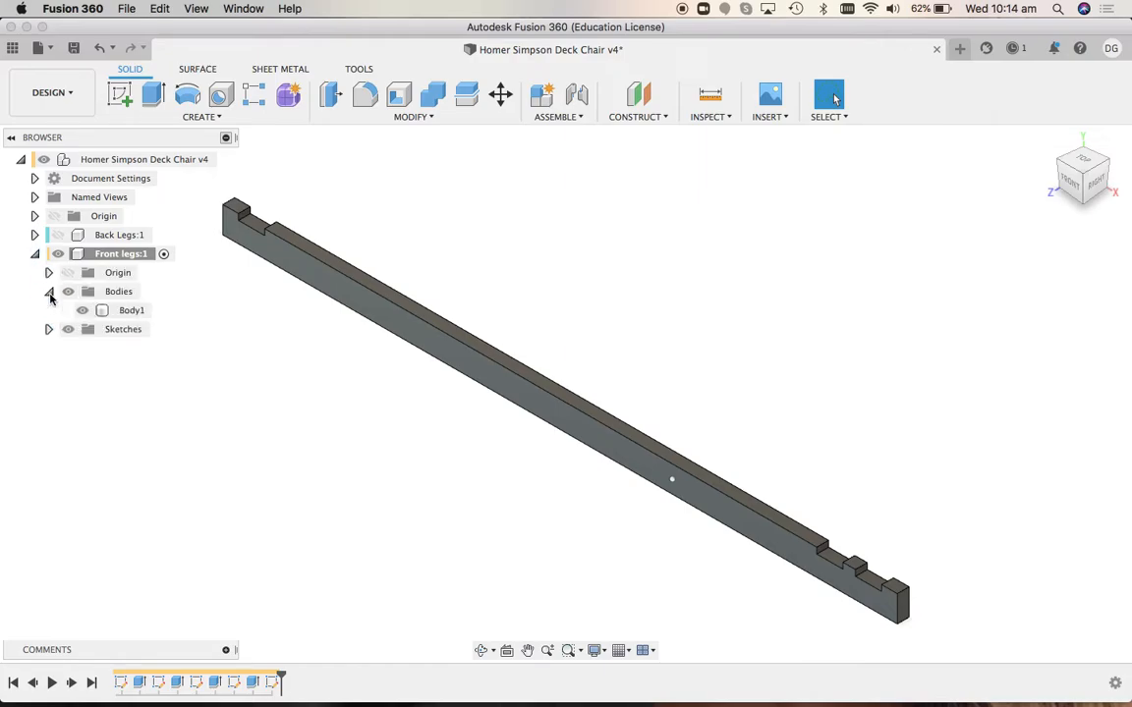
click(132, 311)
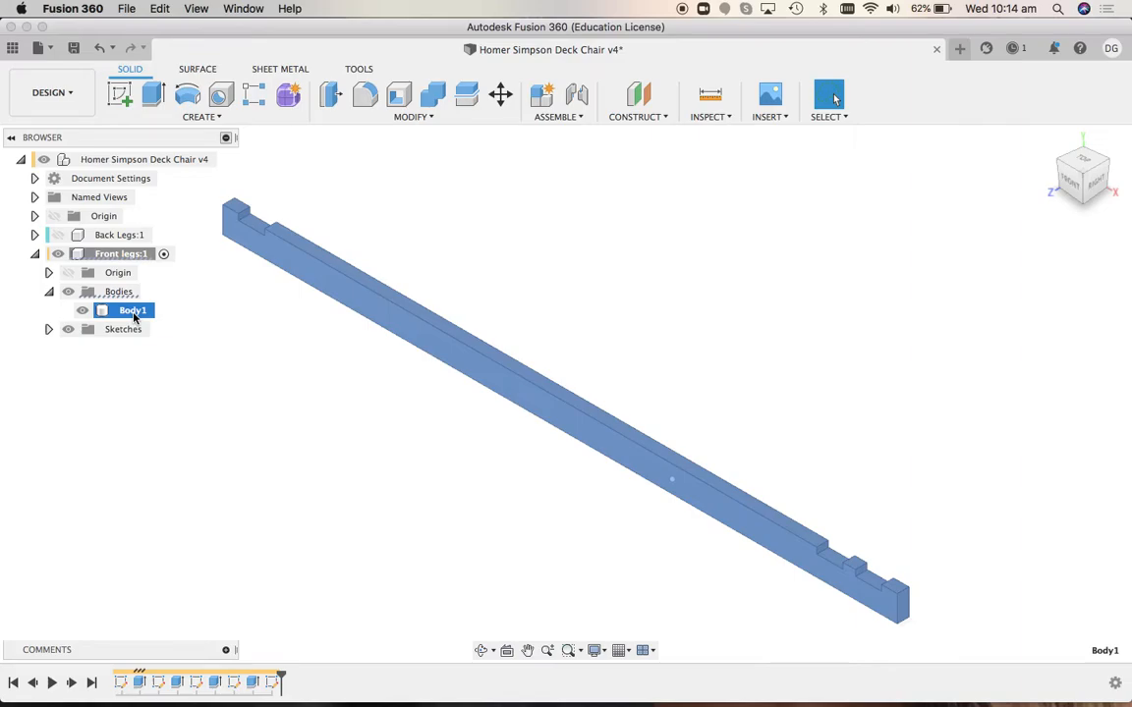
double_click(134, 311)
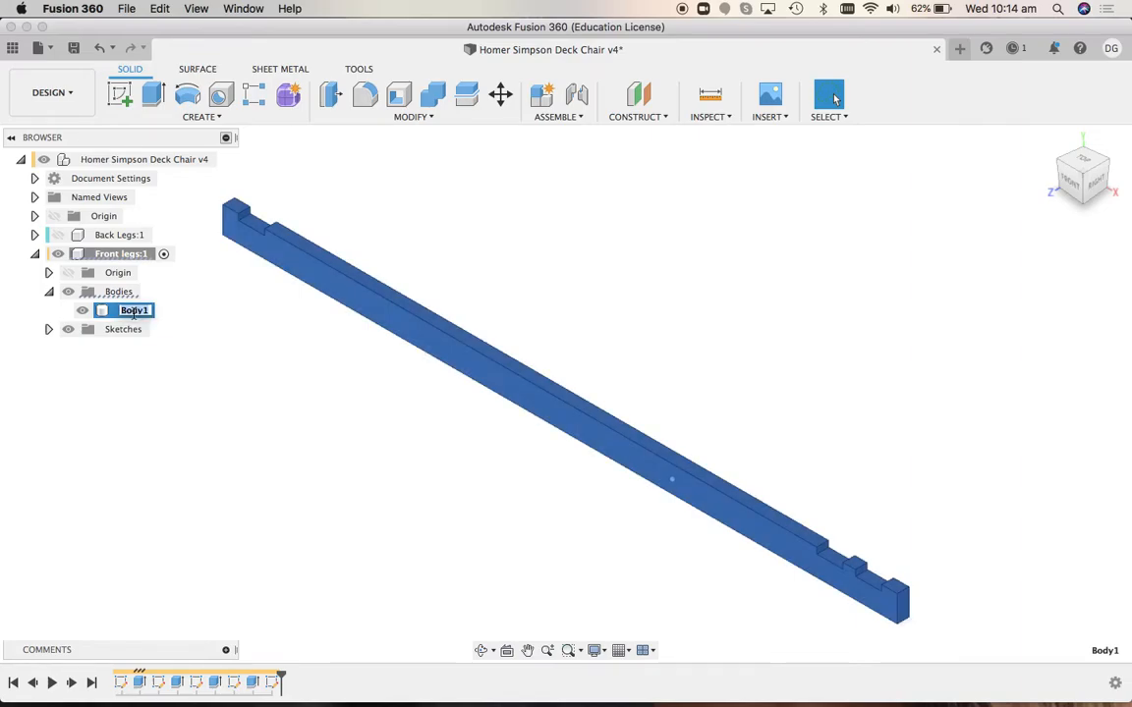
text(Left Leg)
click(141, 399)
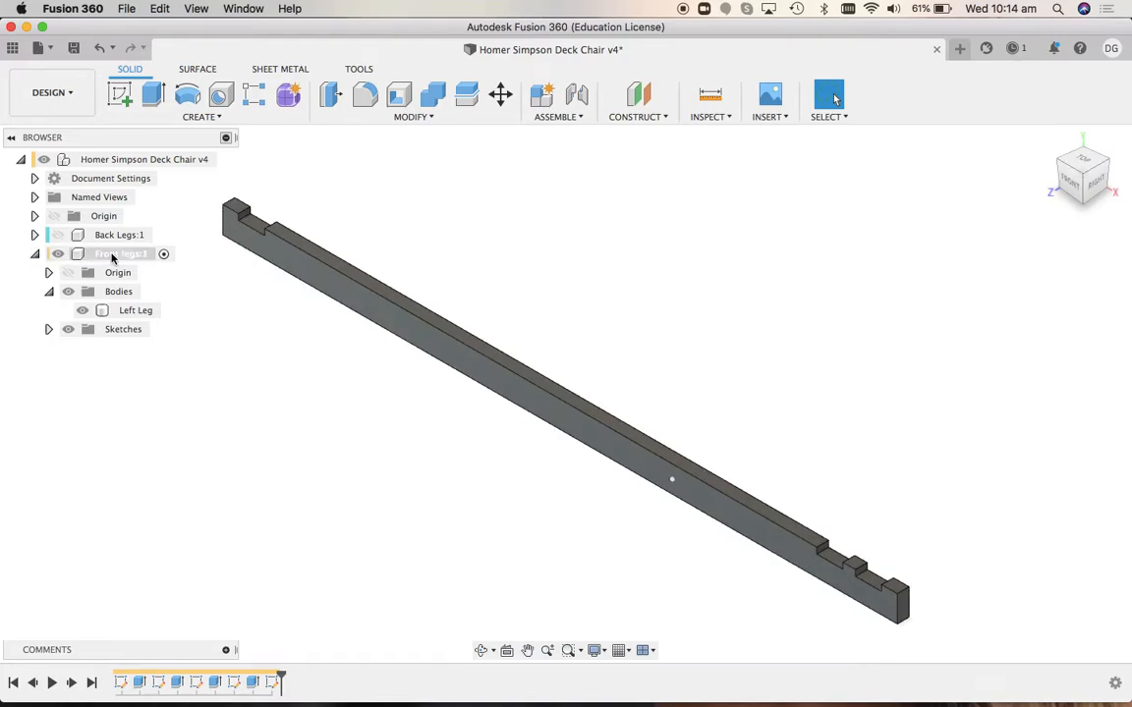
Copy the Left Leg body and paste it into the Front legs component
click(116, 257)
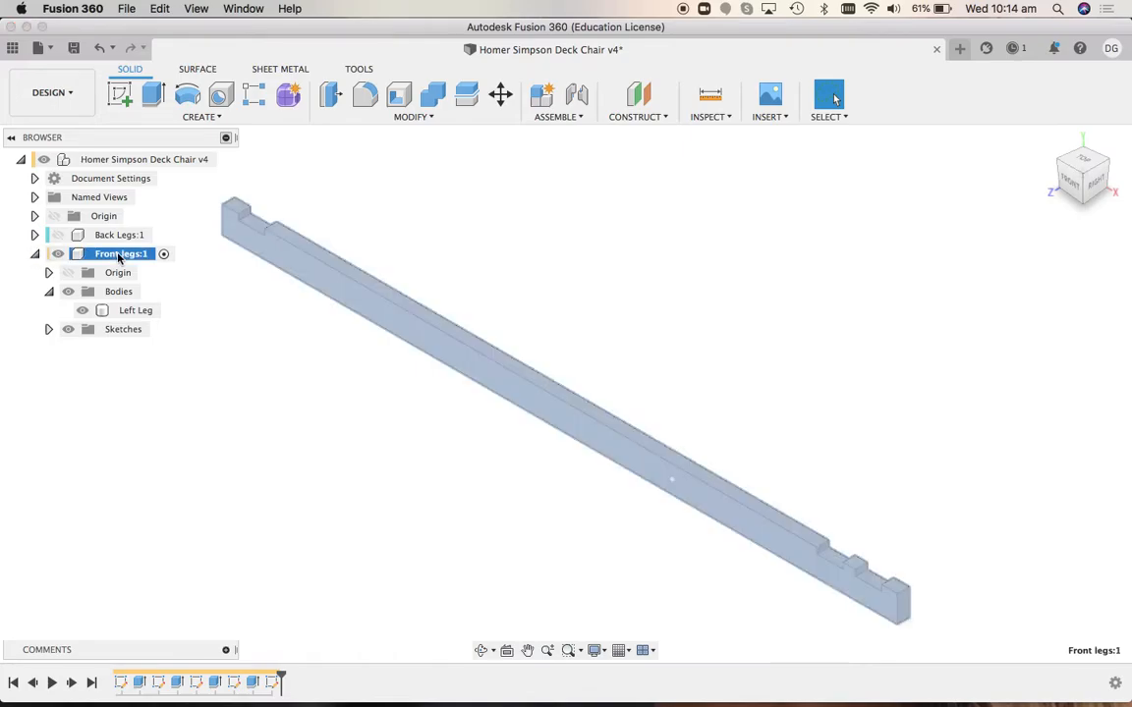
click(240, 376)
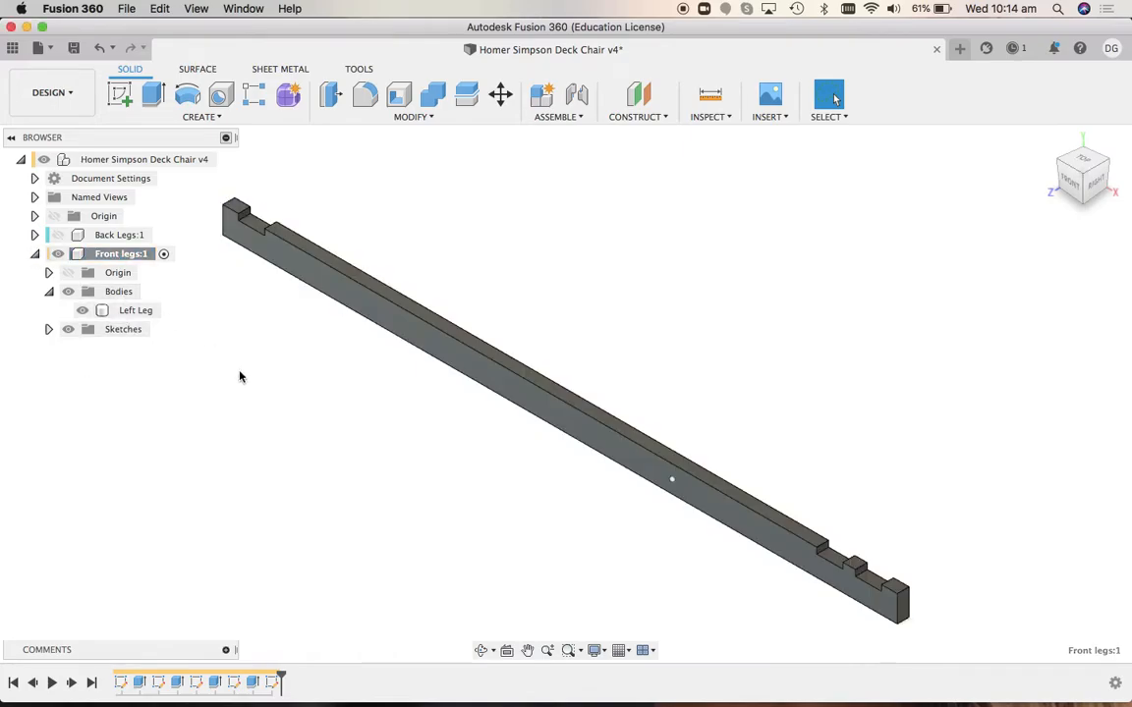
click(136, 310)
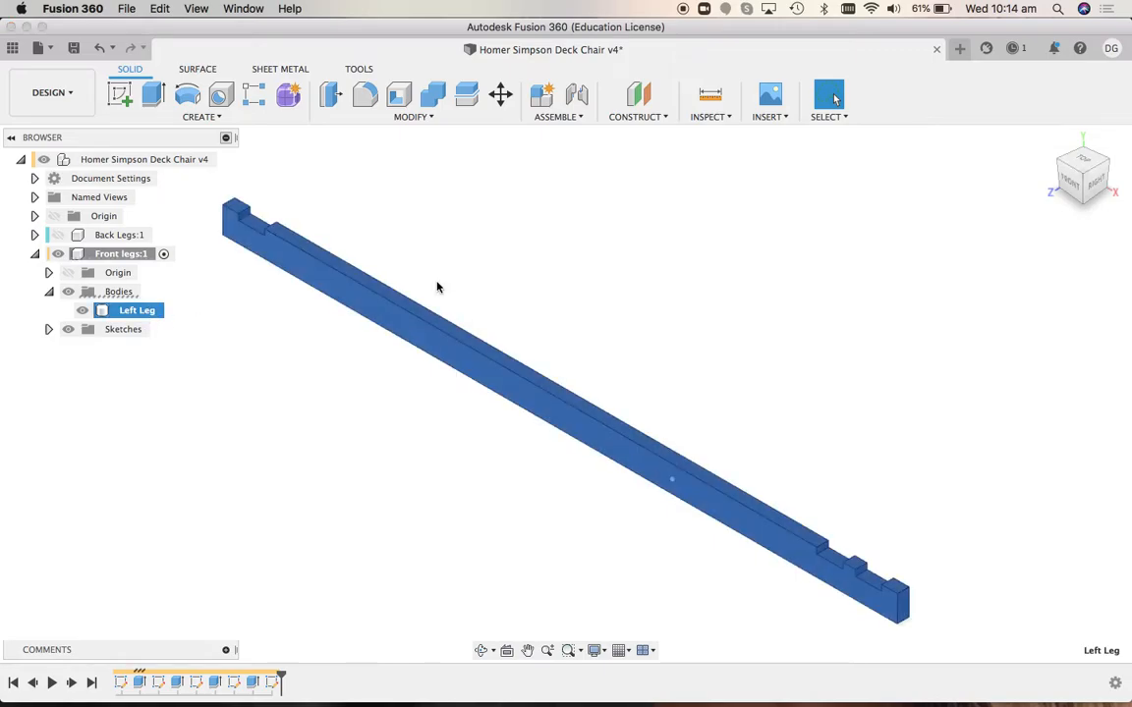
right_click(145, 312)
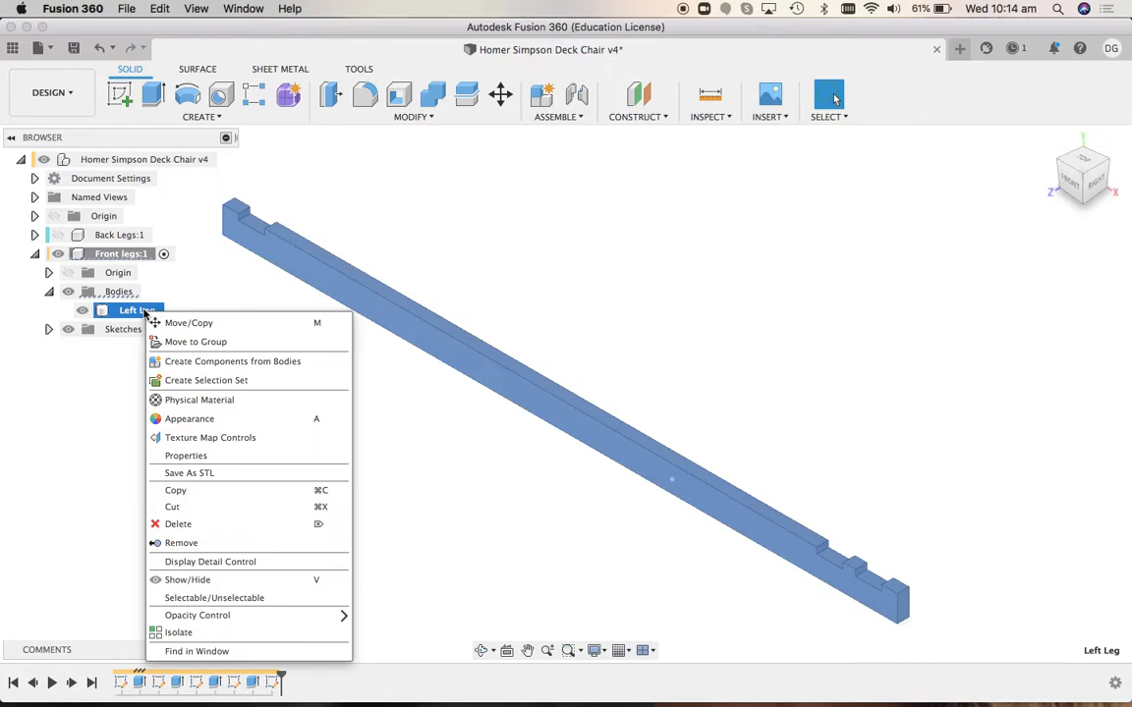
click(186, 490)
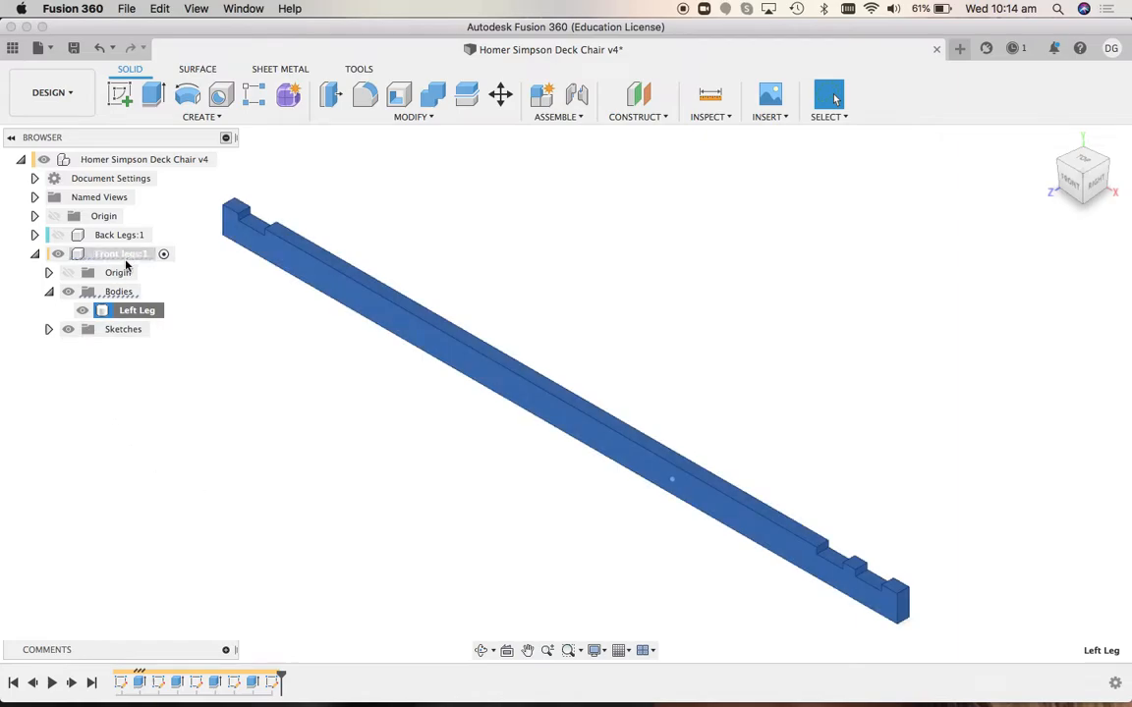
click(116, 256)
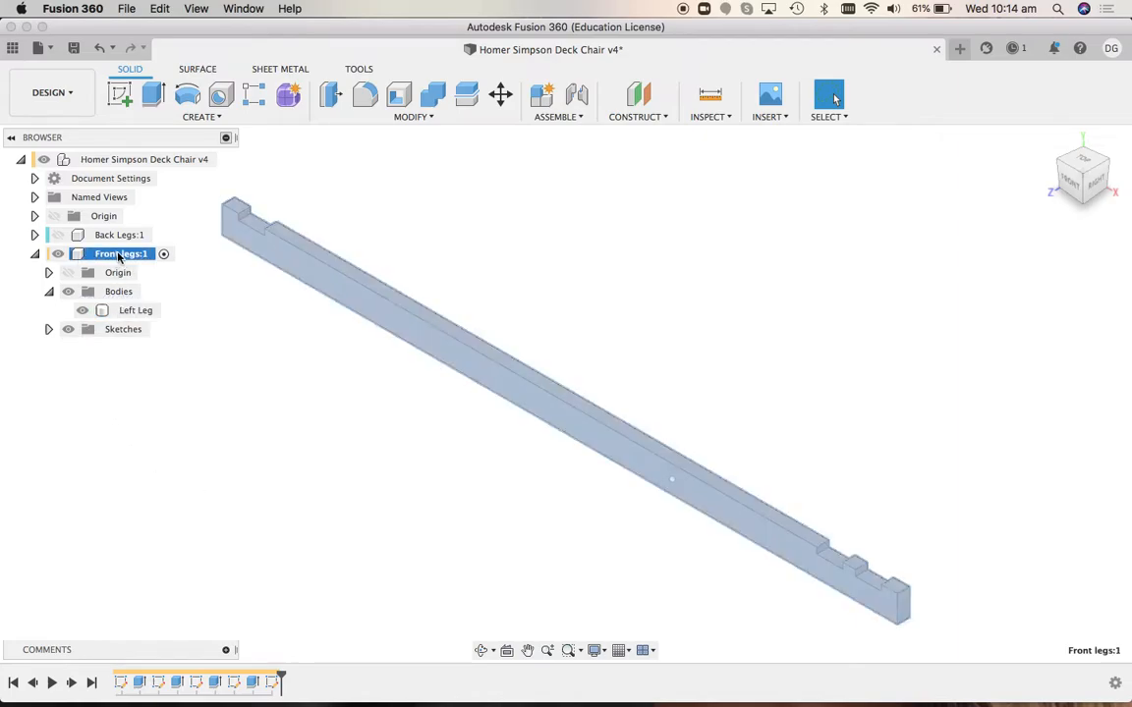
right_click(119, 256)
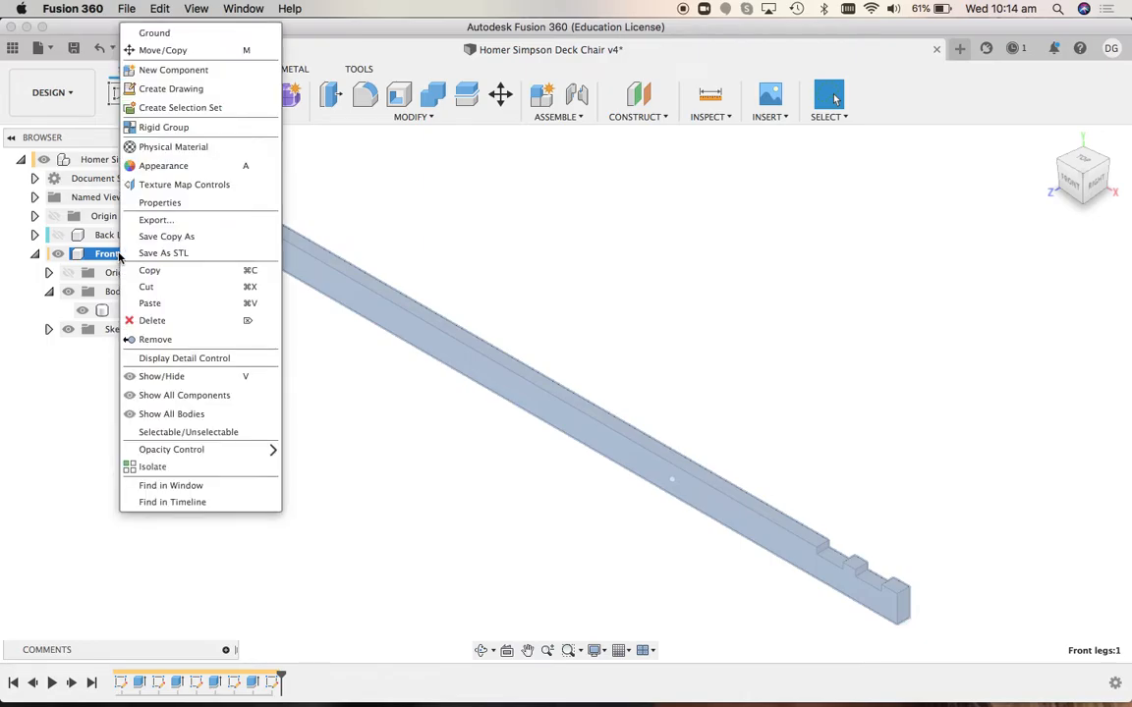
click(152, 302)
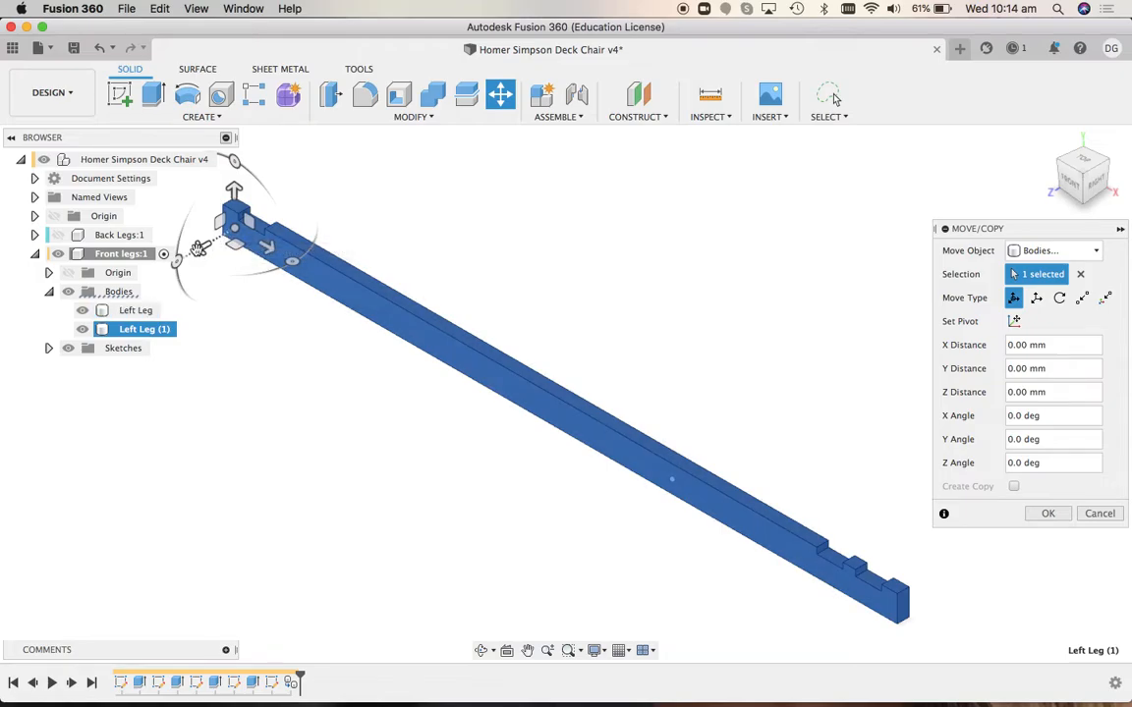
Move the pasted leg body -491 mm along Z, parallel to the original leg
drag(202, 247, 315, 195)
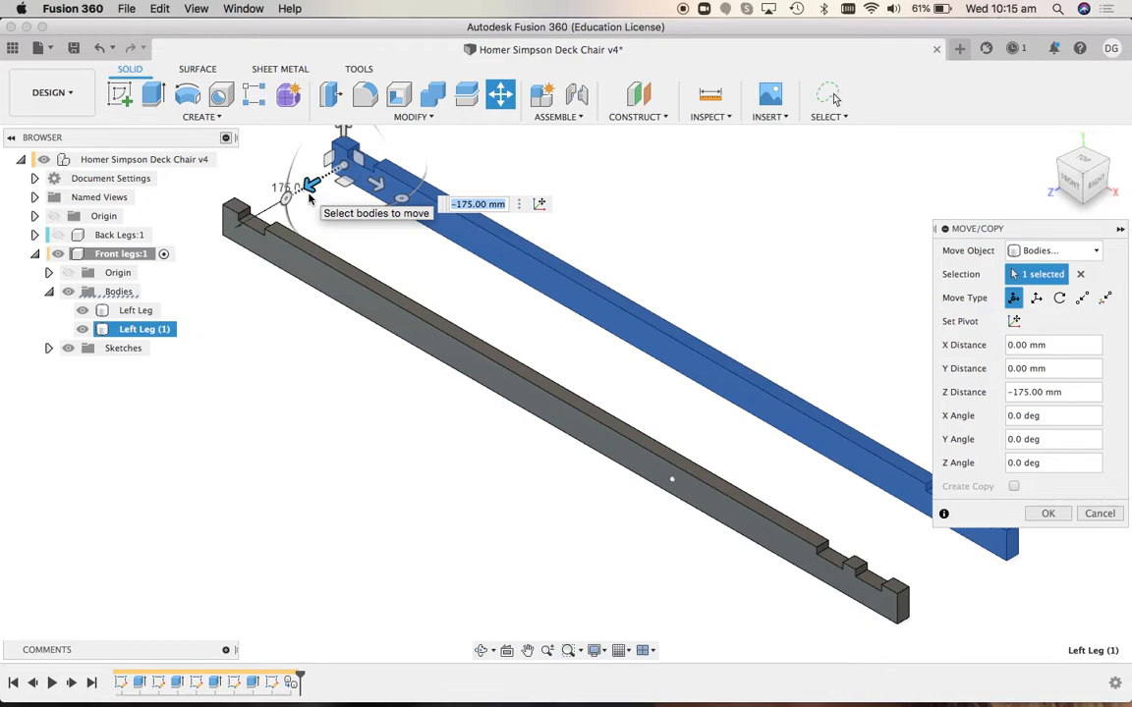
text(491)
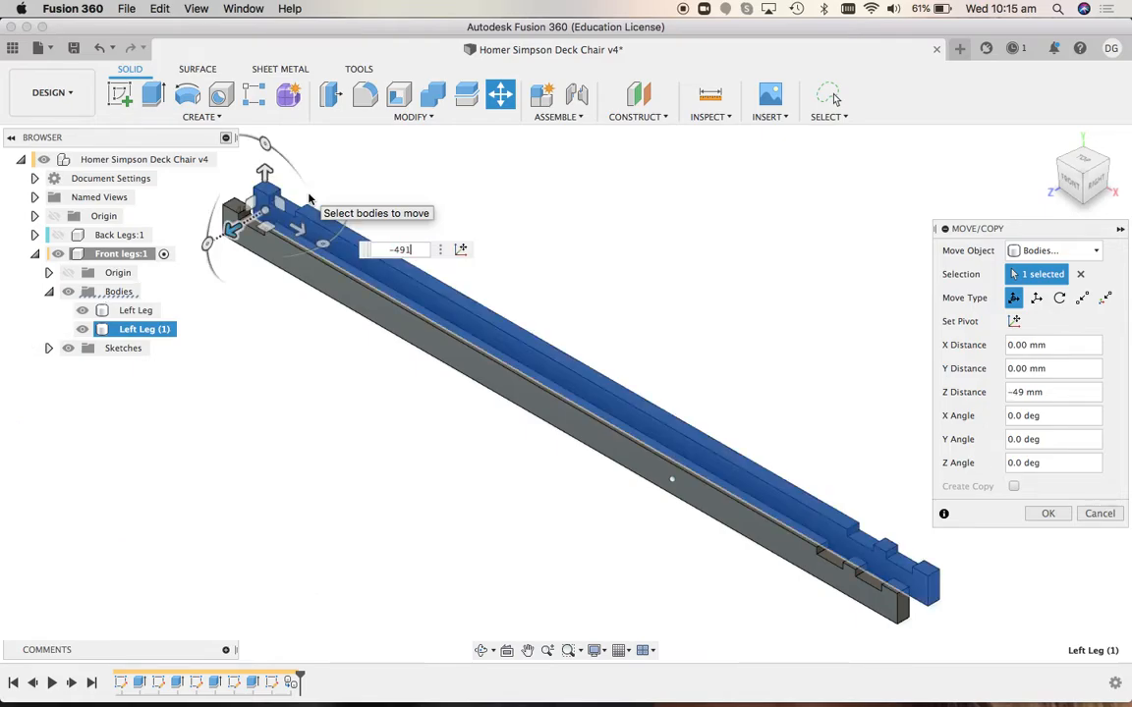
text(1)
key(Return)
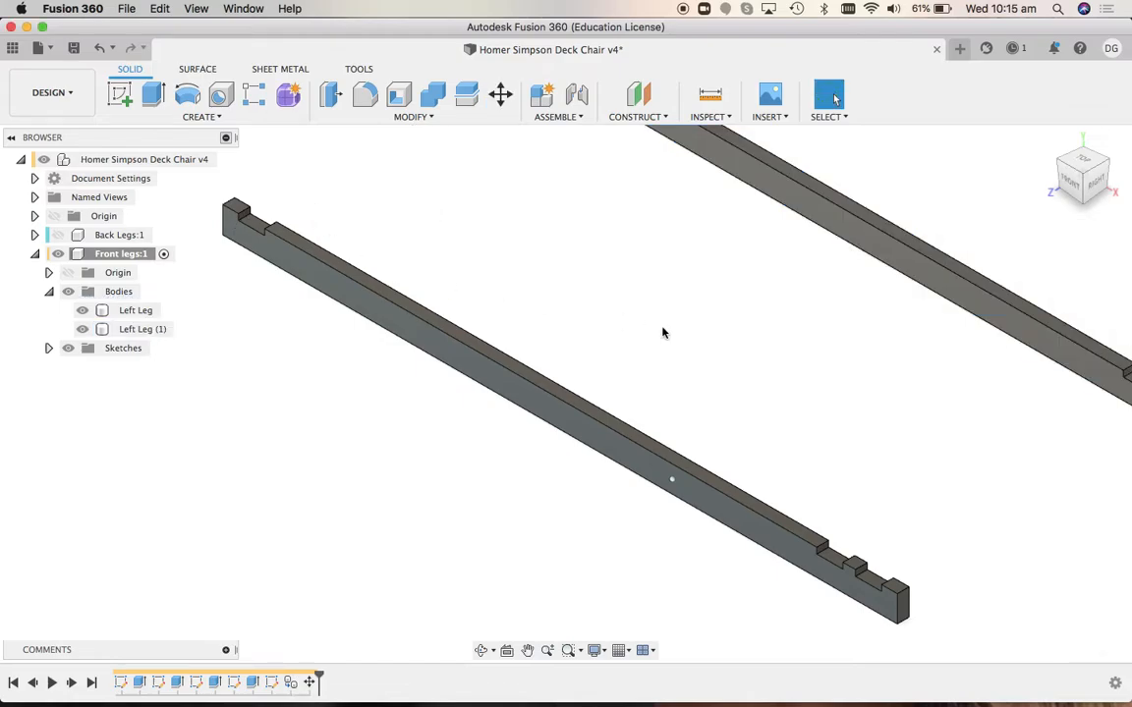
click(1048, 141)
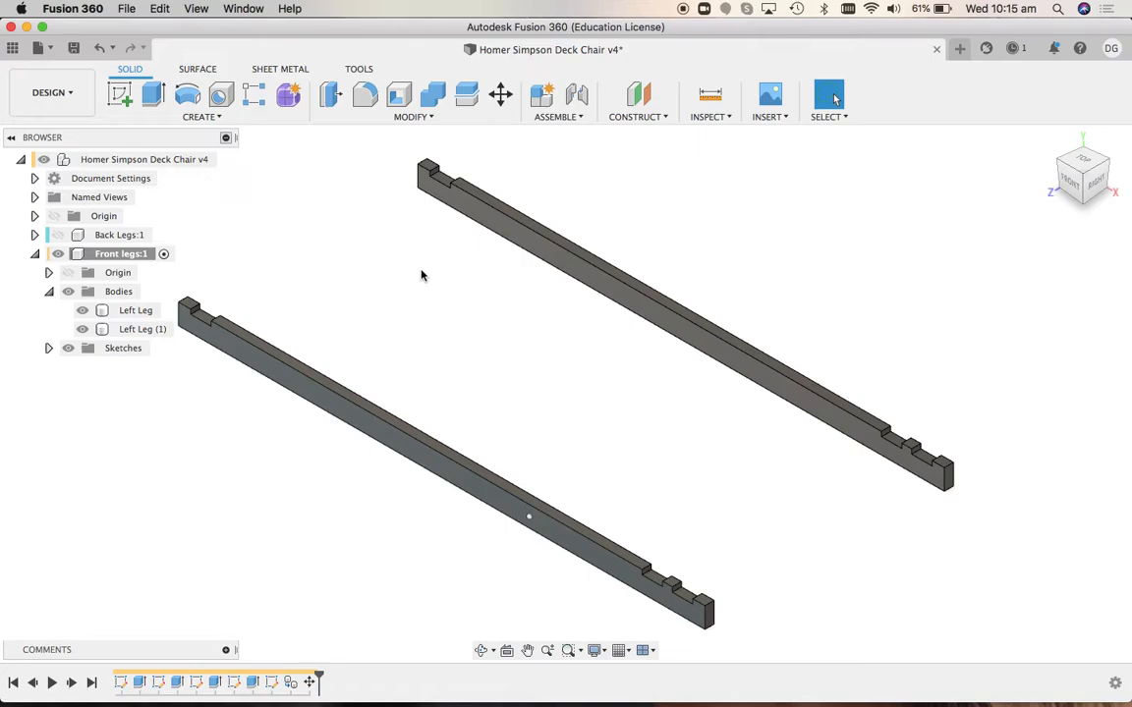
Measure the overall width across both legs, from the original's outer top corner to the copy's outer top corner at the double-notched end
key(i)
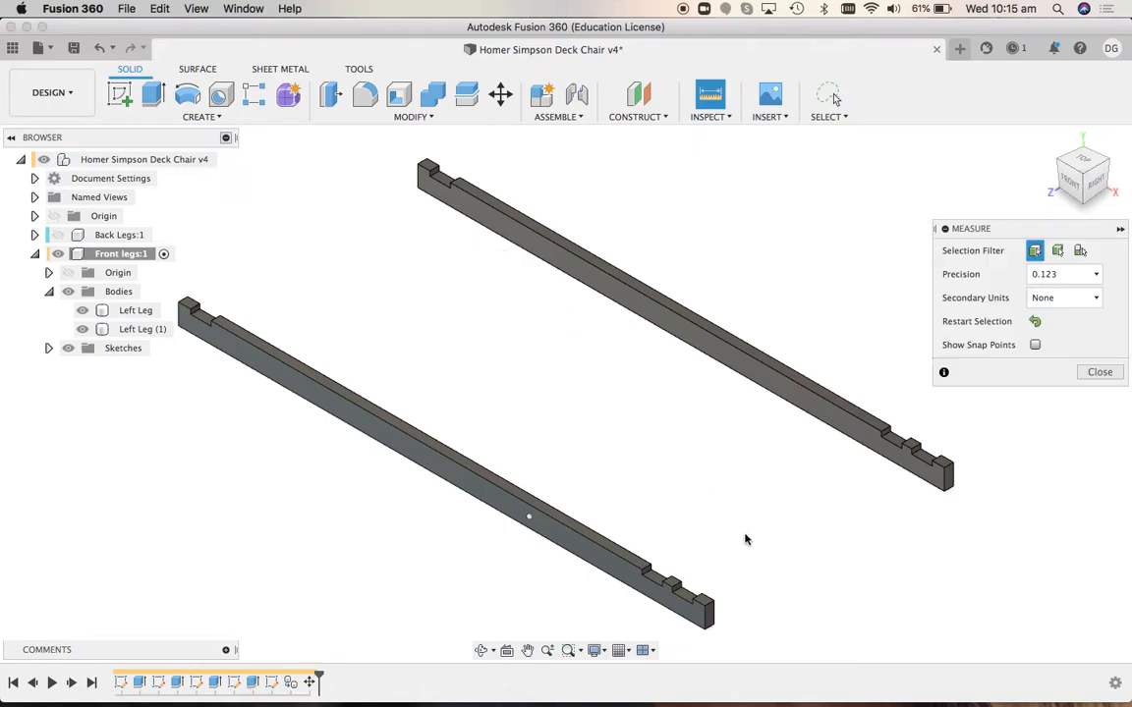
click(705, 606)
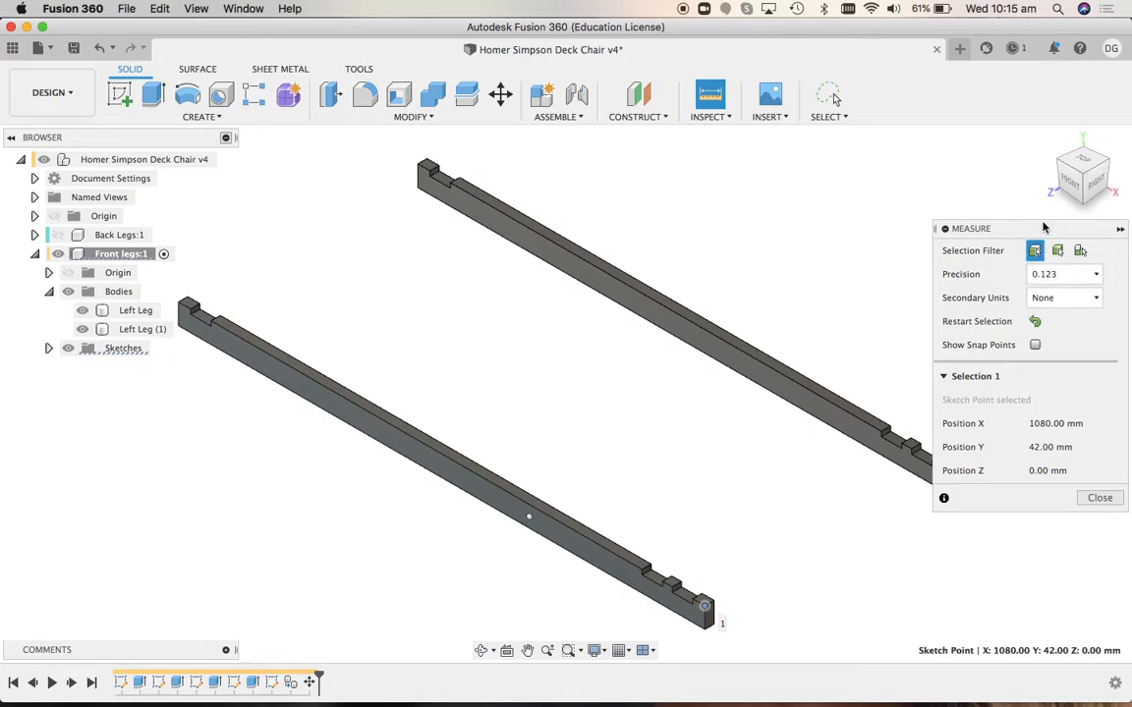
drag(943, 228, 748, 110)
click(952, 468)
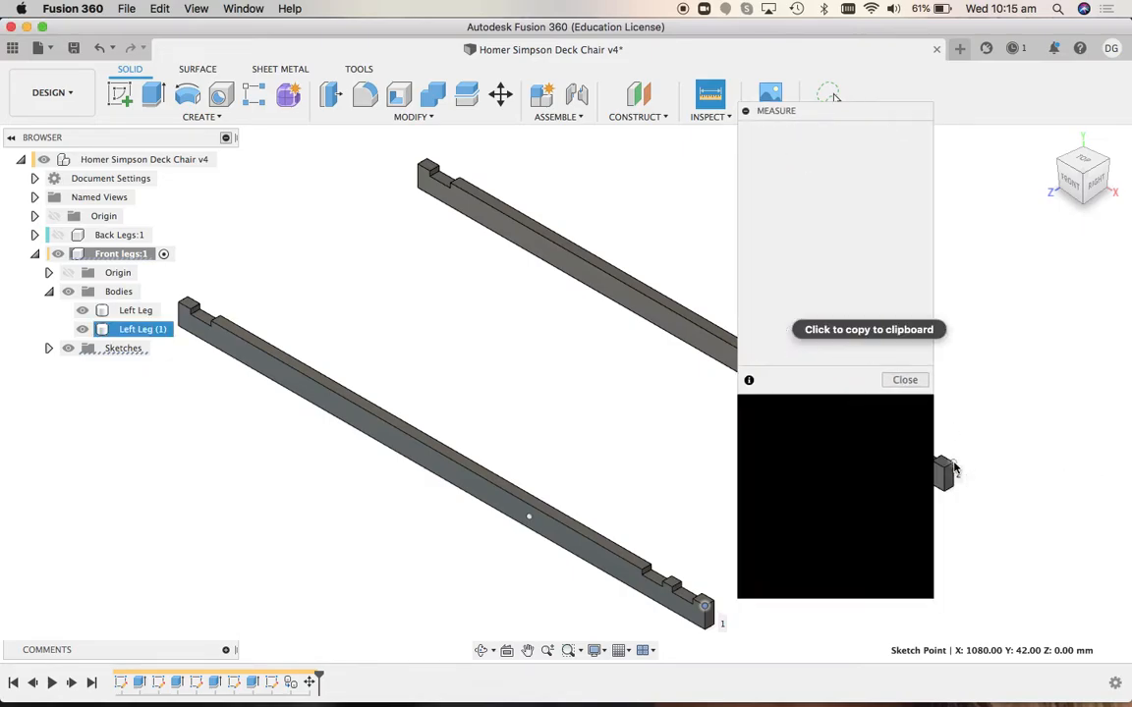
drag(846, 112, 1045, 337)
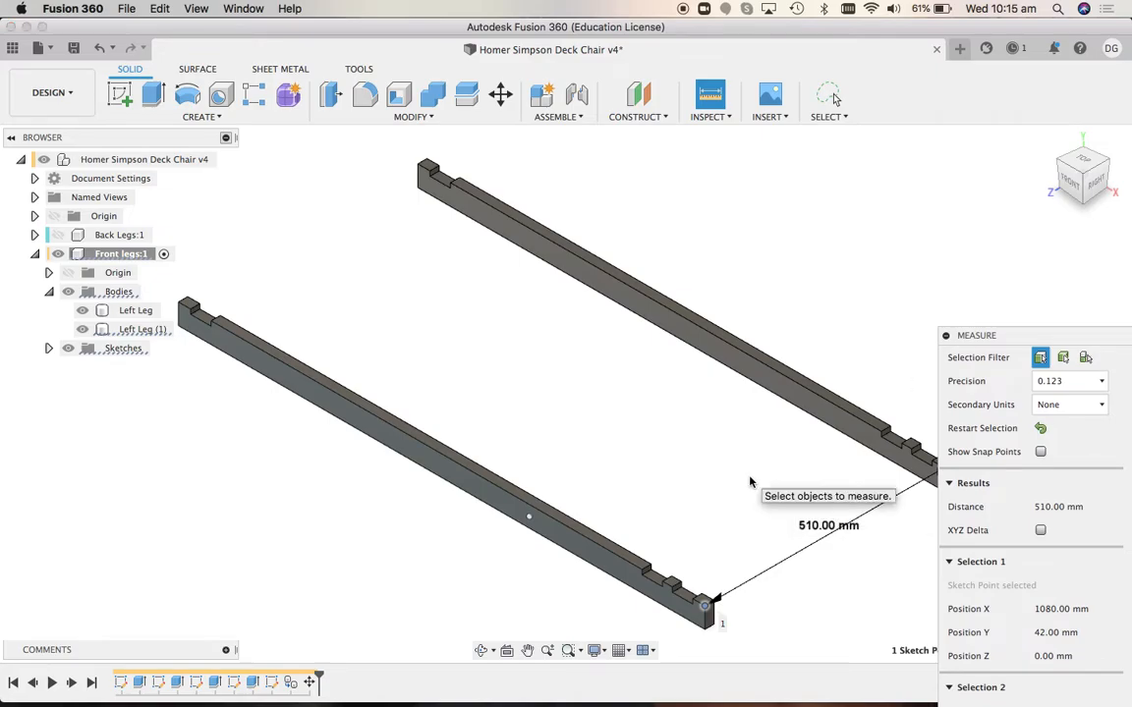
key(Escape)
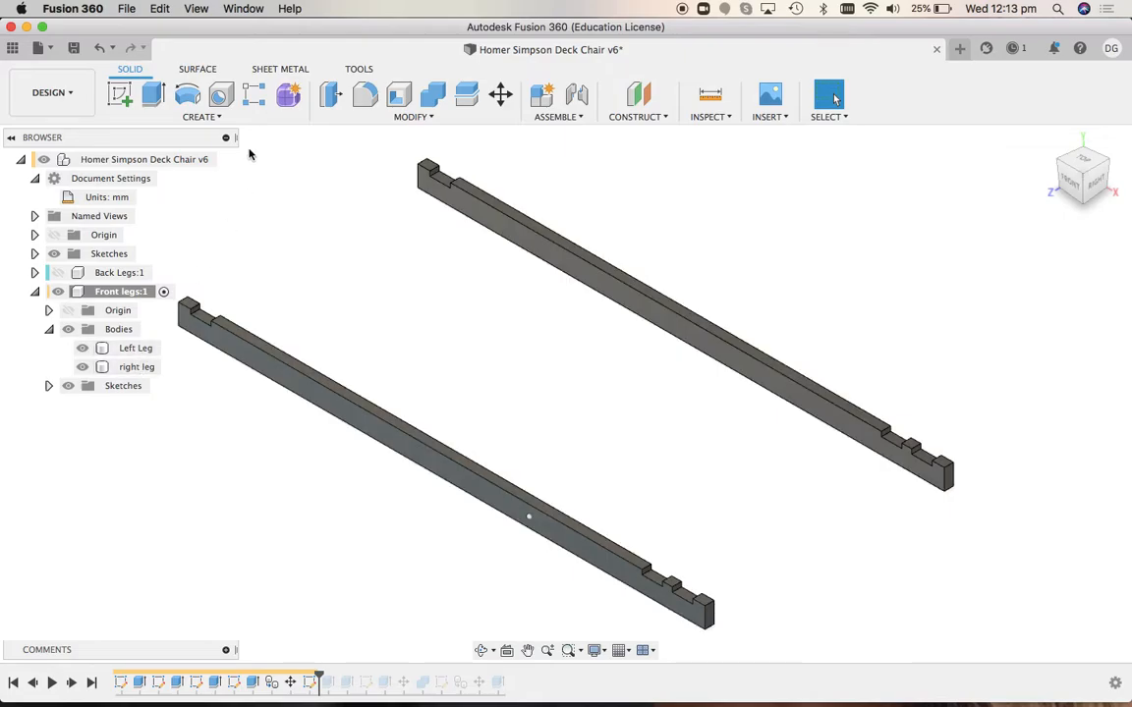
Switch activation to the whole deck chair assembly and back to the Front legs component
click(163, 293)
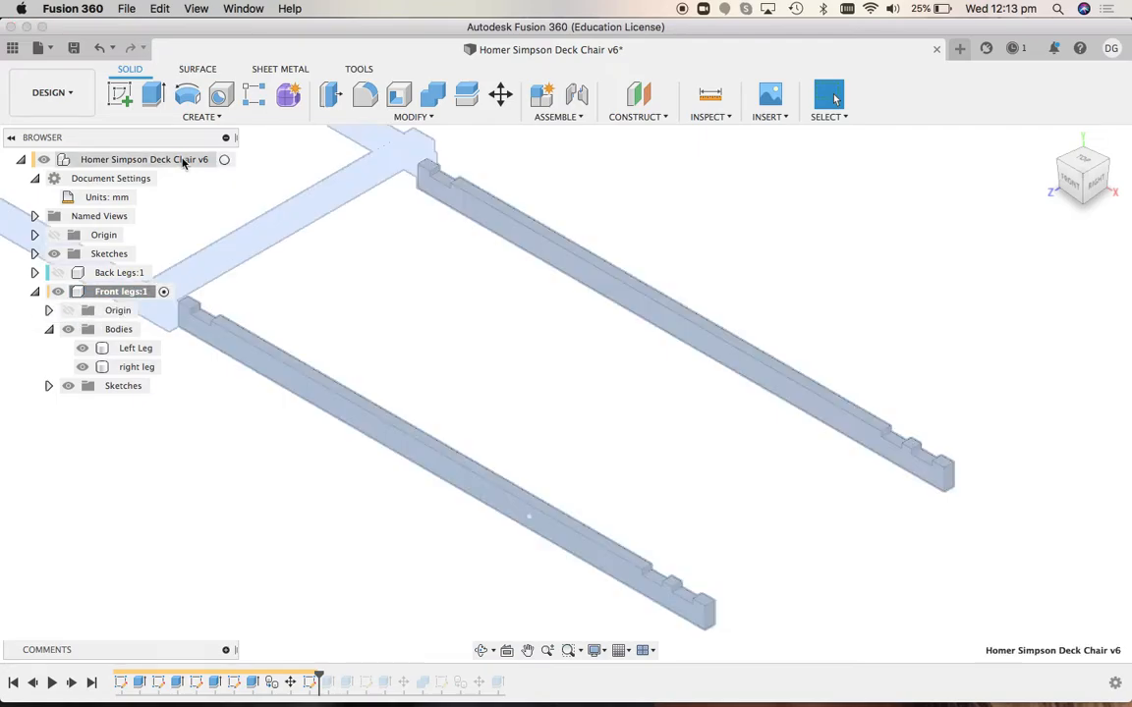
click(224, 160)
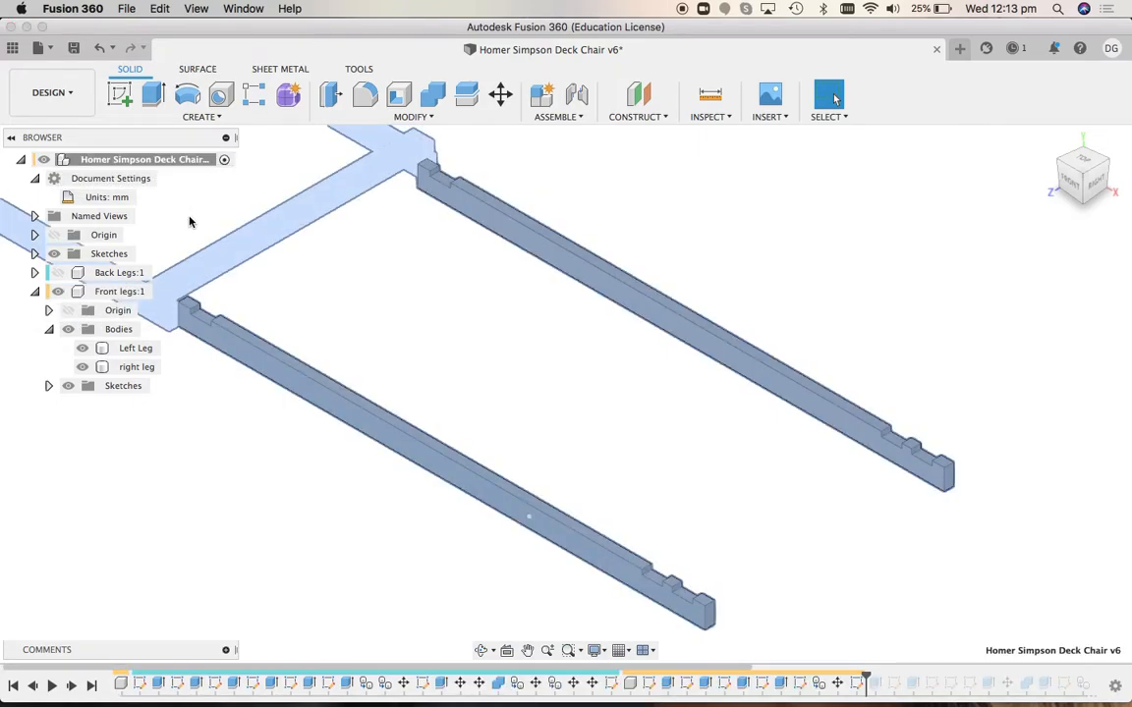
click(118, 291)
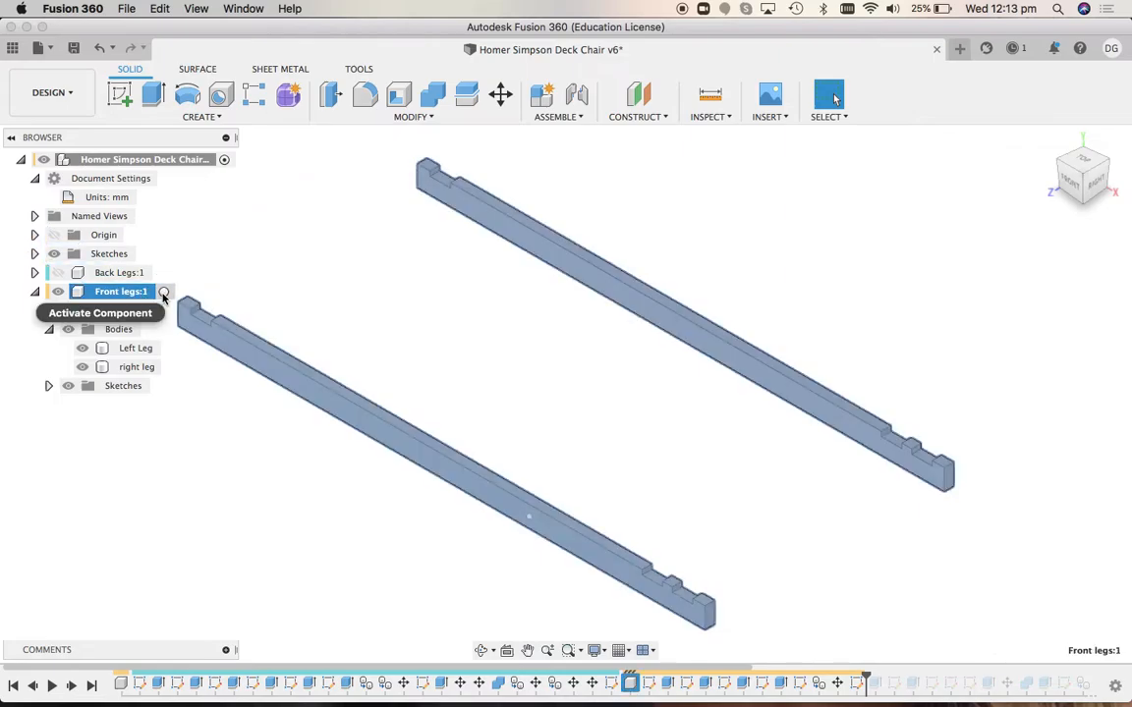
click(163, 293)
click(236, 498)
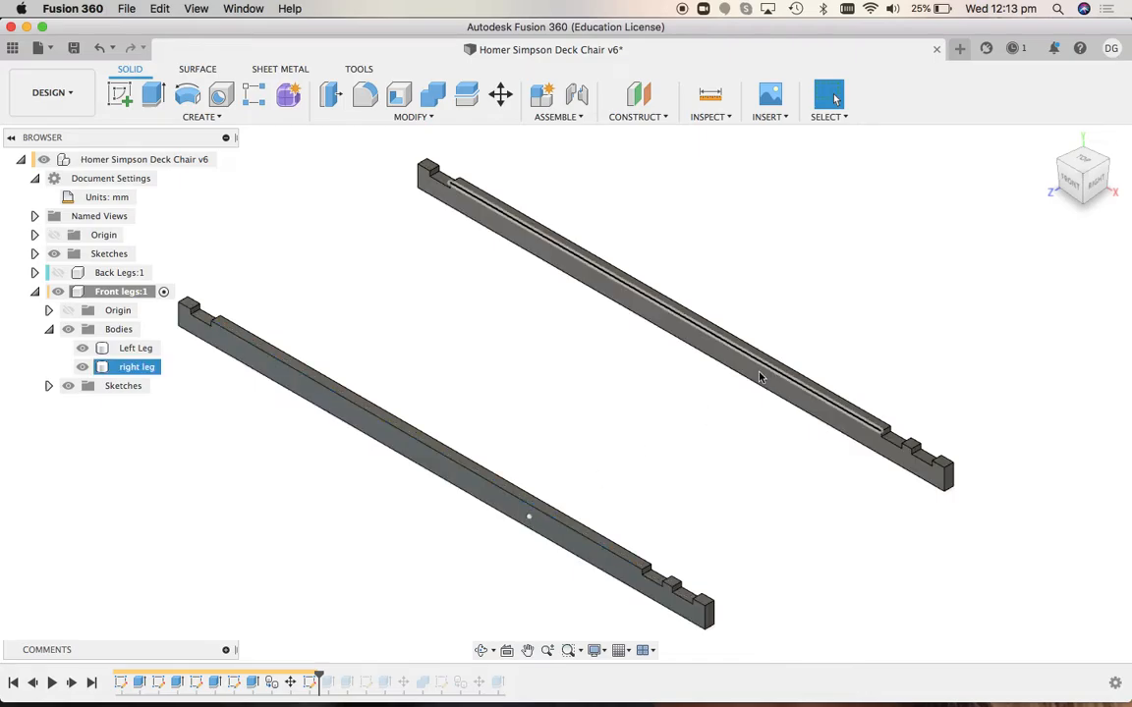
Extrude the bolt-hole circle as a cut into the left leg by the Thickness parameter and check the hole up close
click(568, 651)
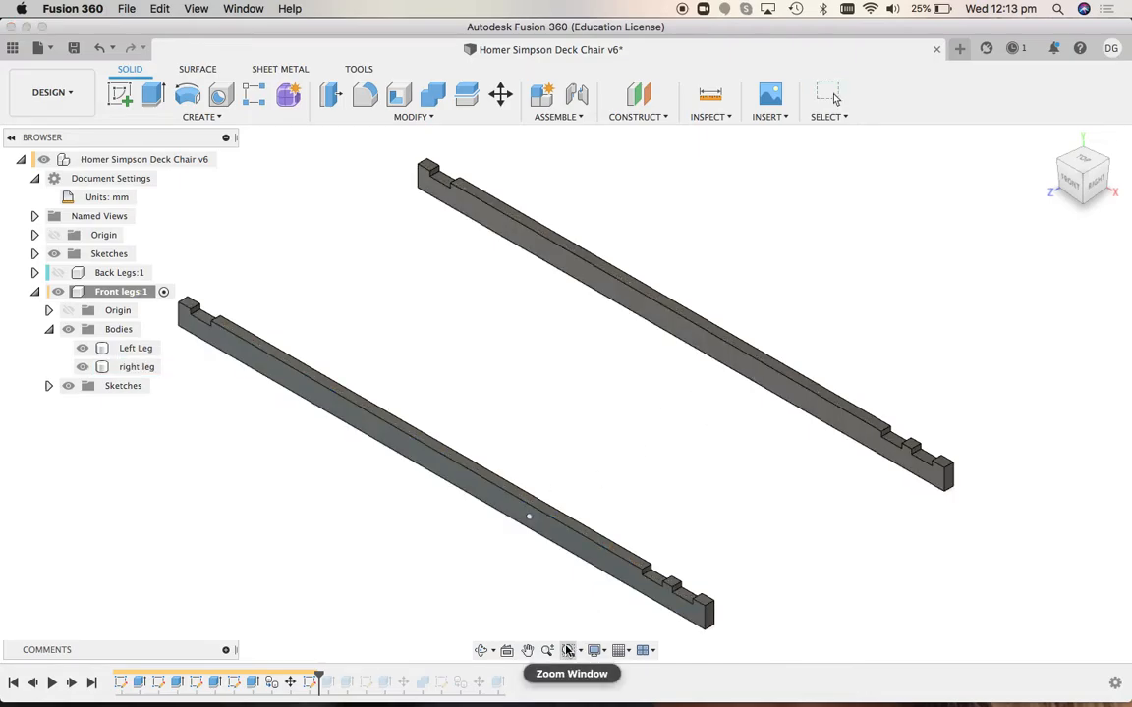
drag(494, 464, 594, 592)
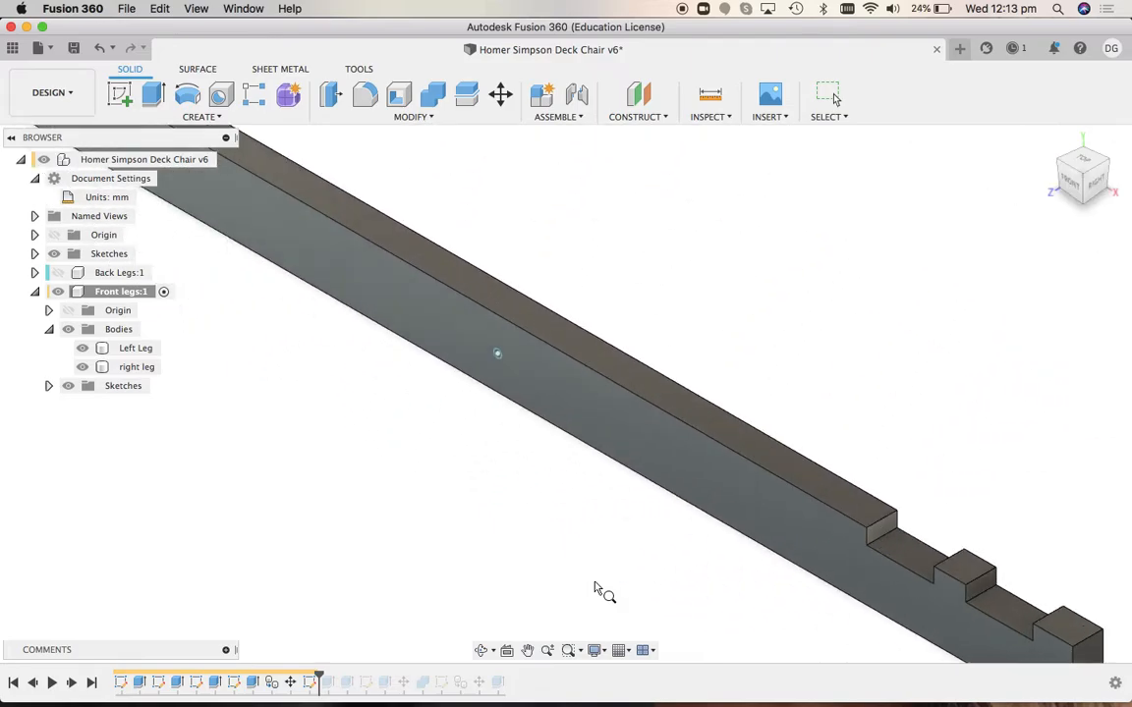
key(e)
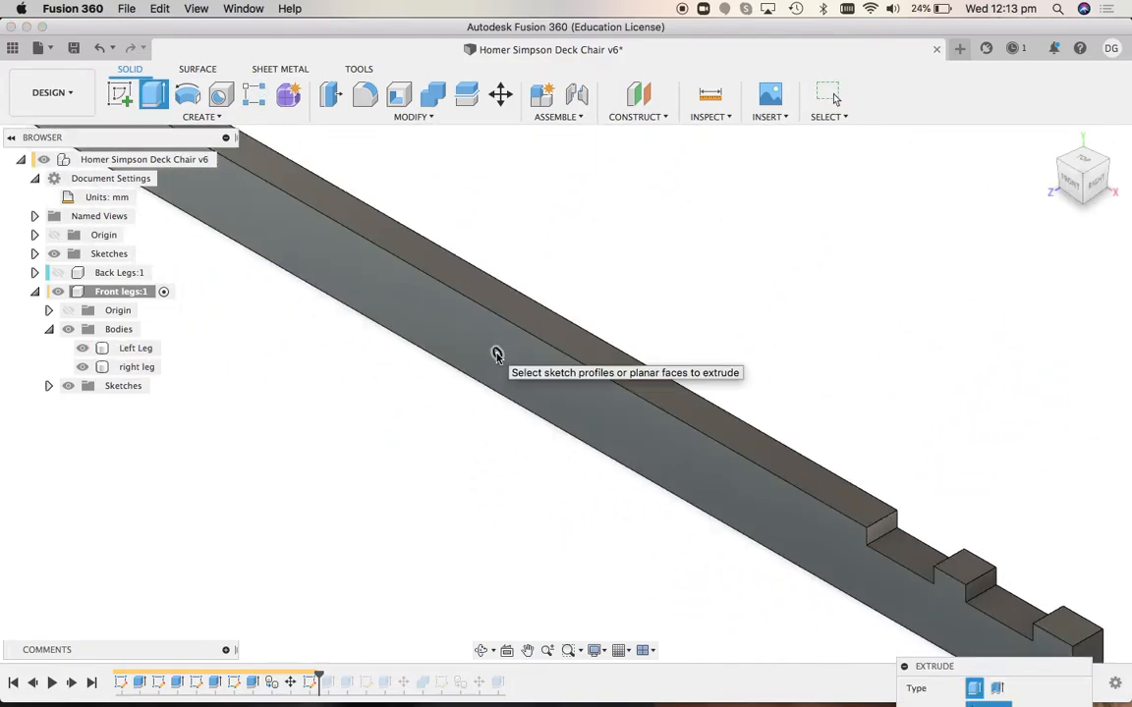
click(496, 355)
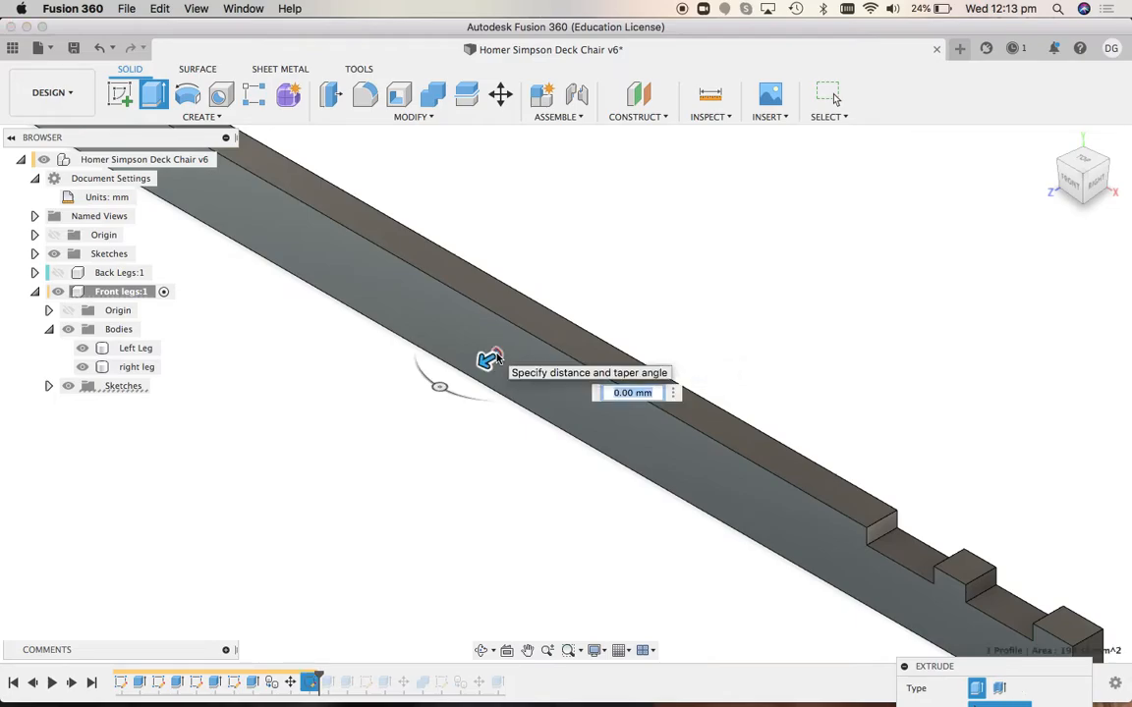
drag(488, 361, 602, 297)
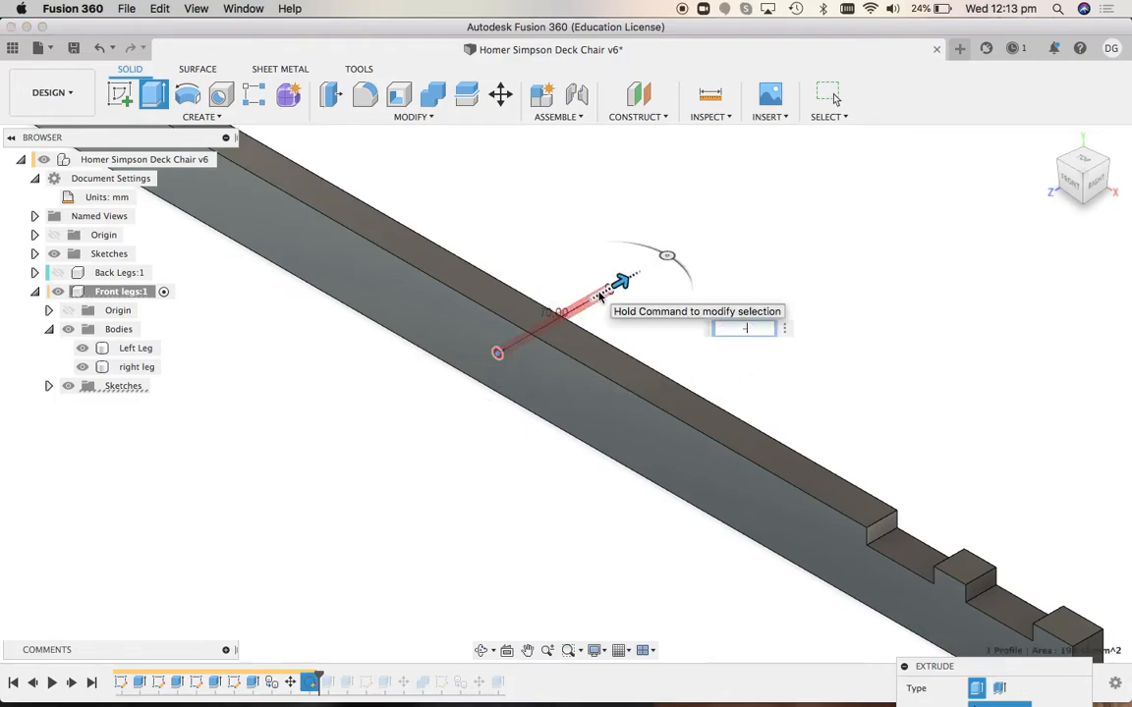
text(-th)
key(Return)
key(Return)
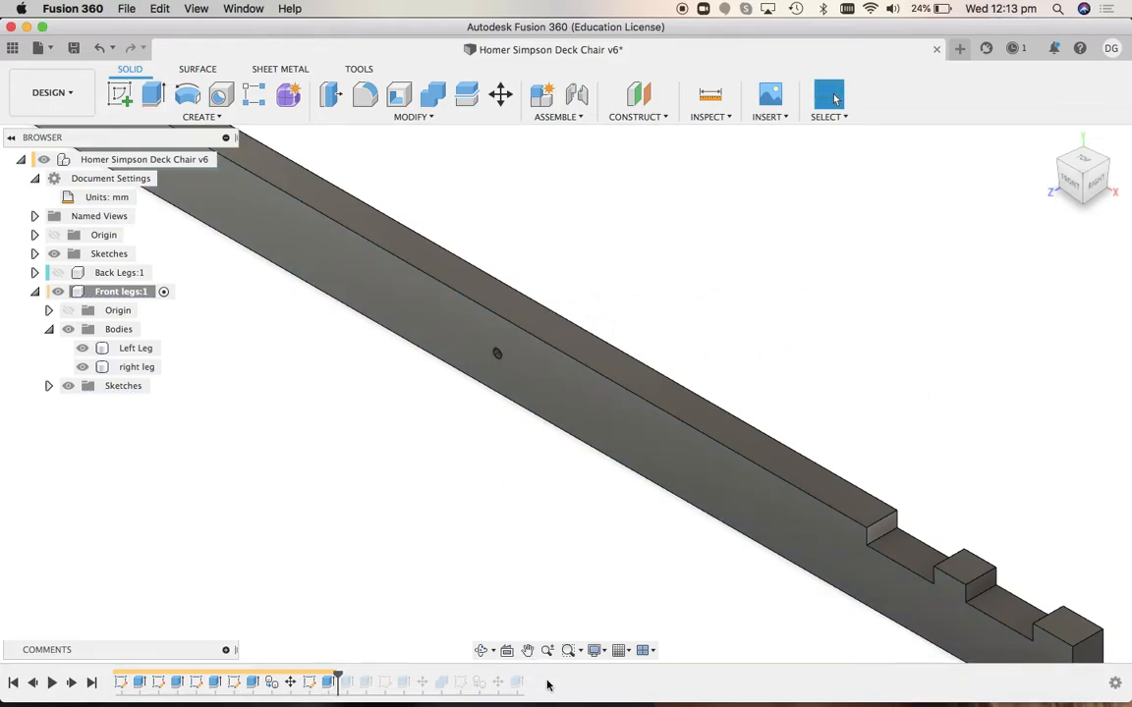
click(568, 651)
drag(455, 309, 538, 369)
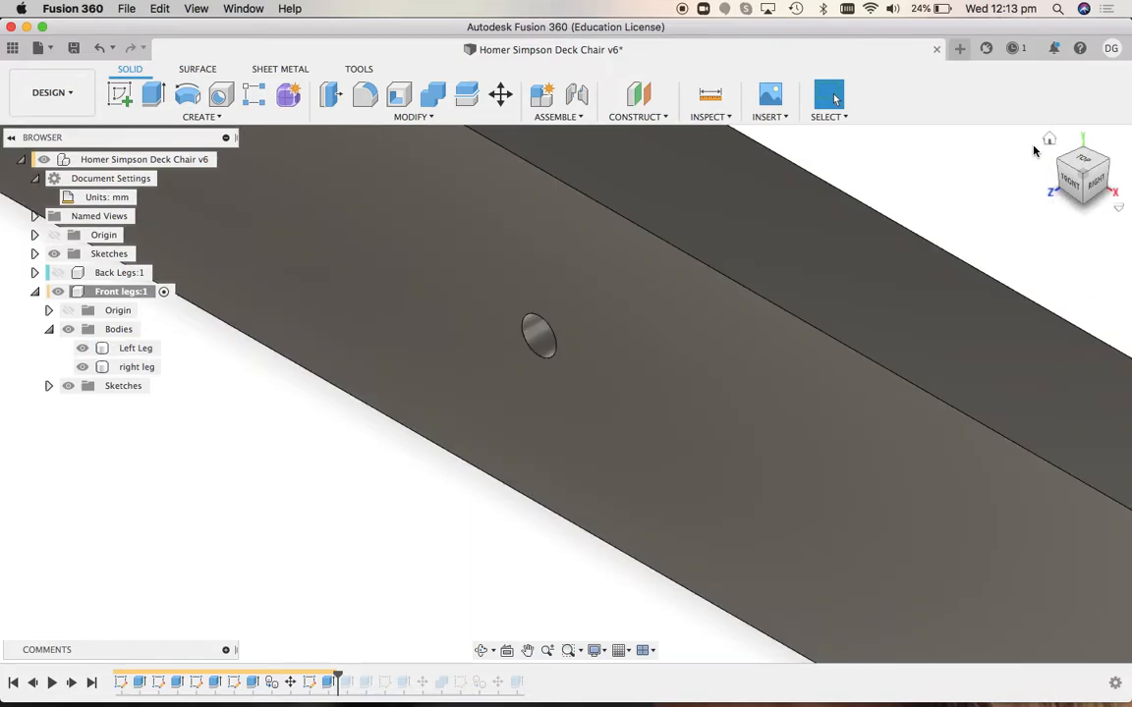
Start a new sketch on the right leg's long front-facing side face
click(1049, 142)
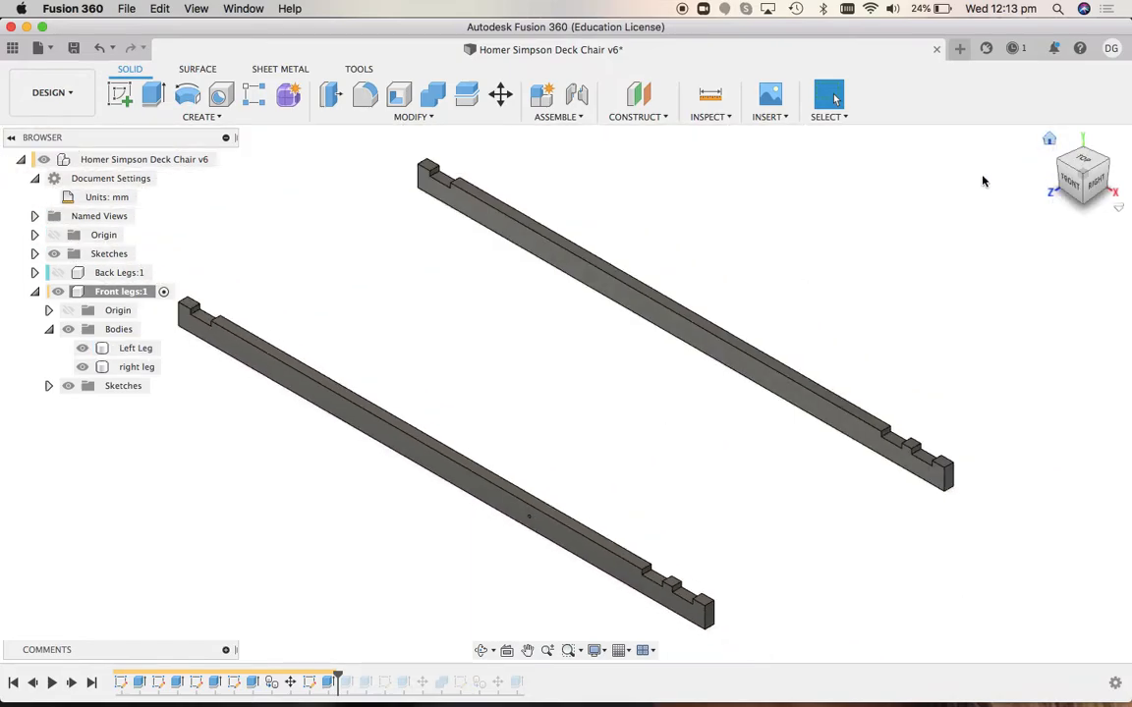
click(754, 377)
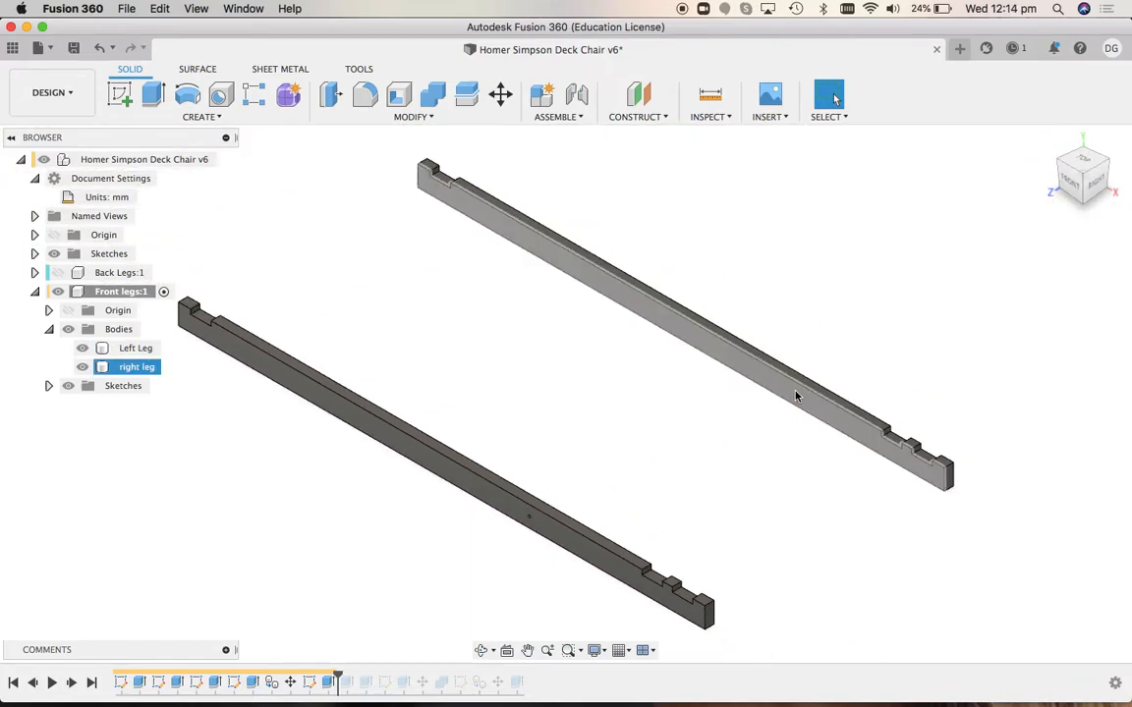
click(207, 117)
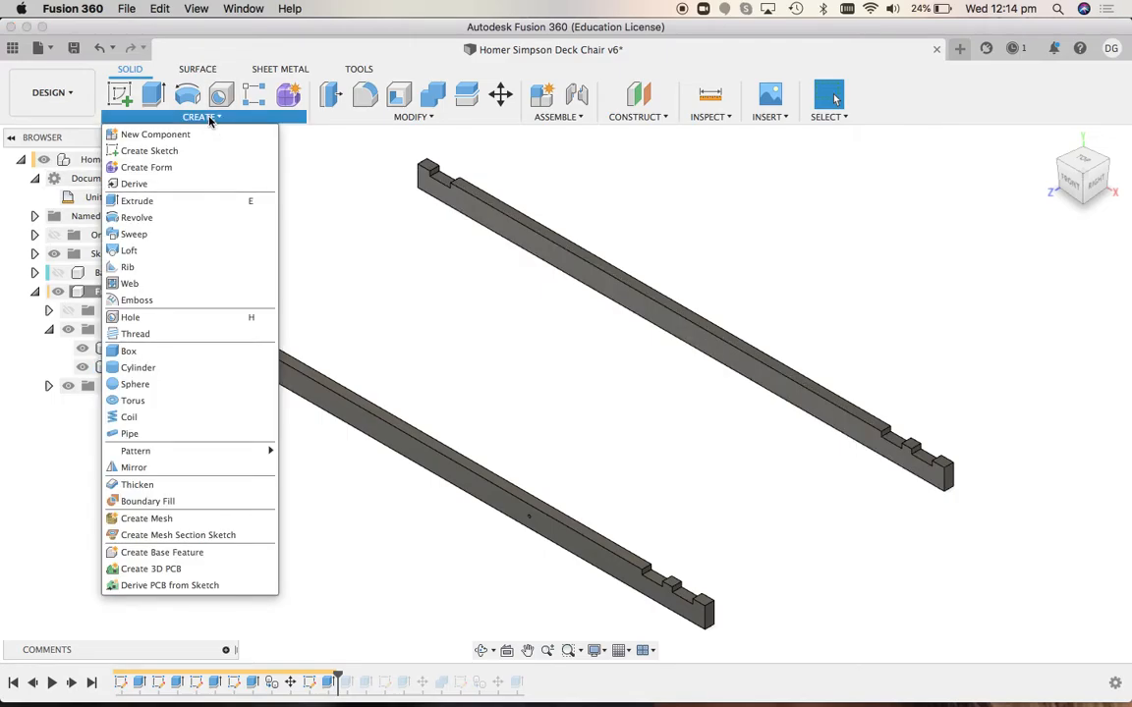
click(116, 93)
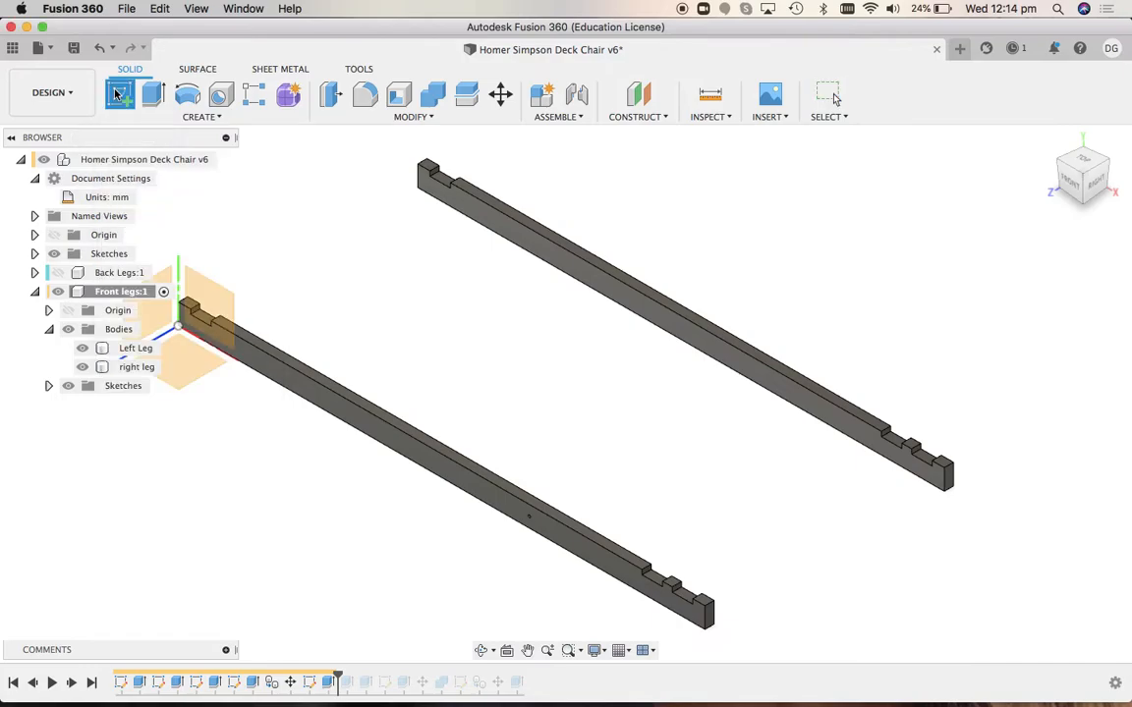
click(702, 345)
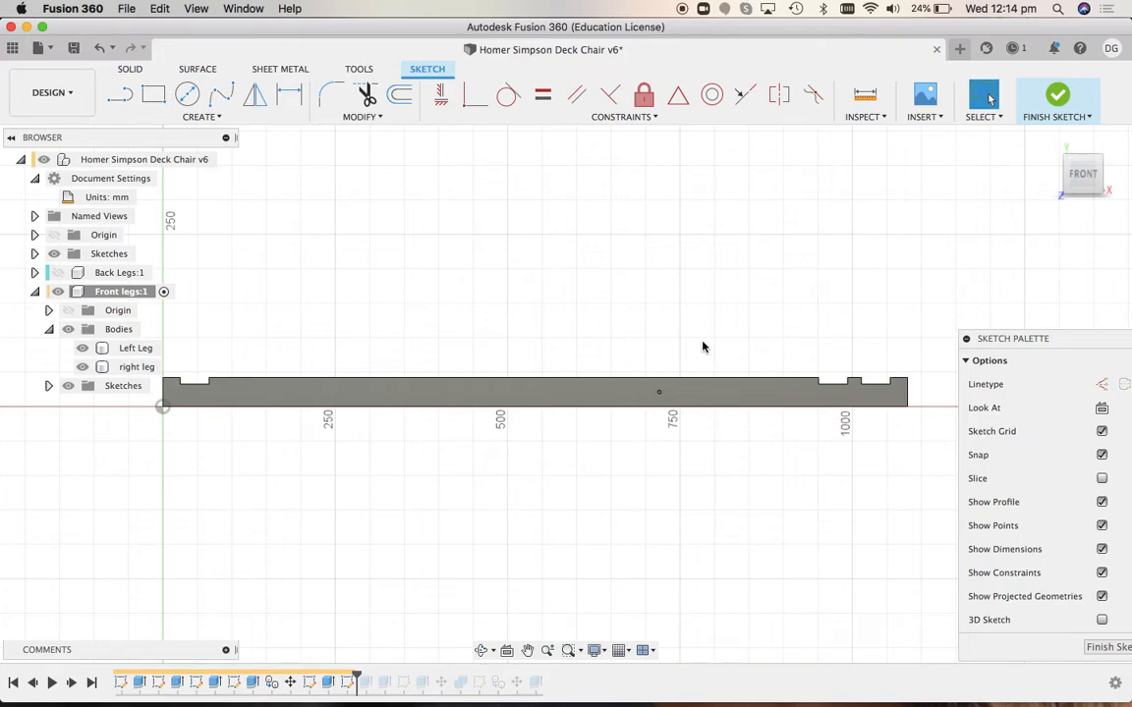
Sketch a circle on the right leg's mid-height line with its diameter set to the BoltHoles parameter
click(659, 393)
mouse_move(1044, 157)
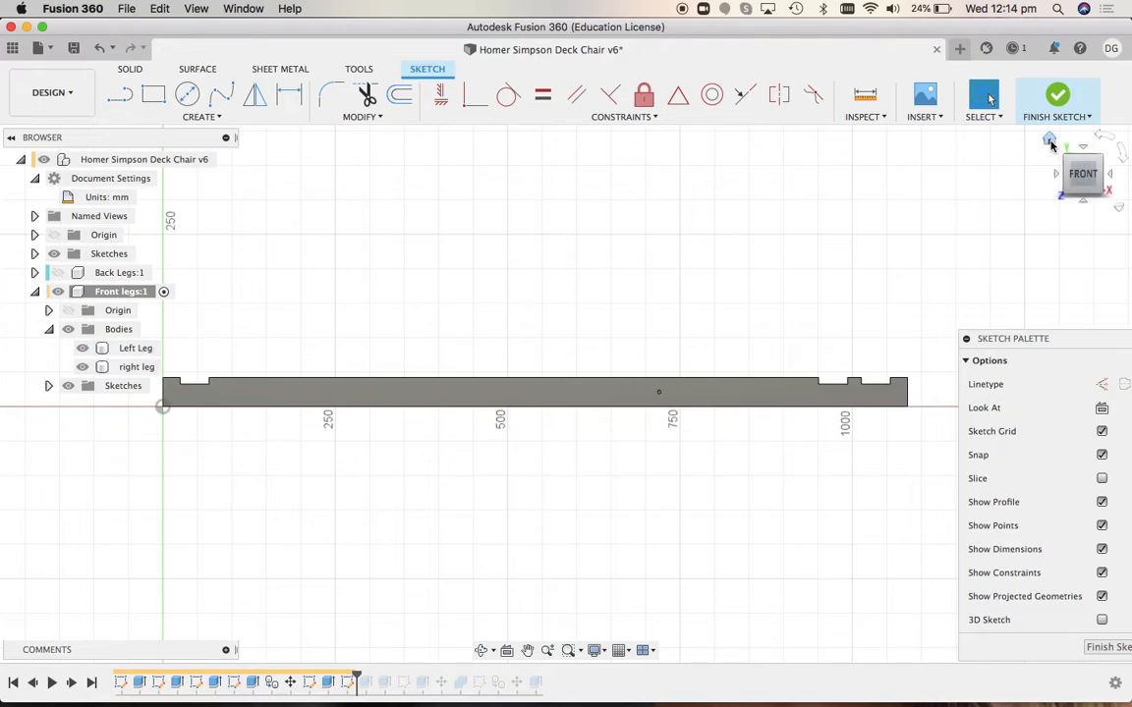
click(1049, 139)
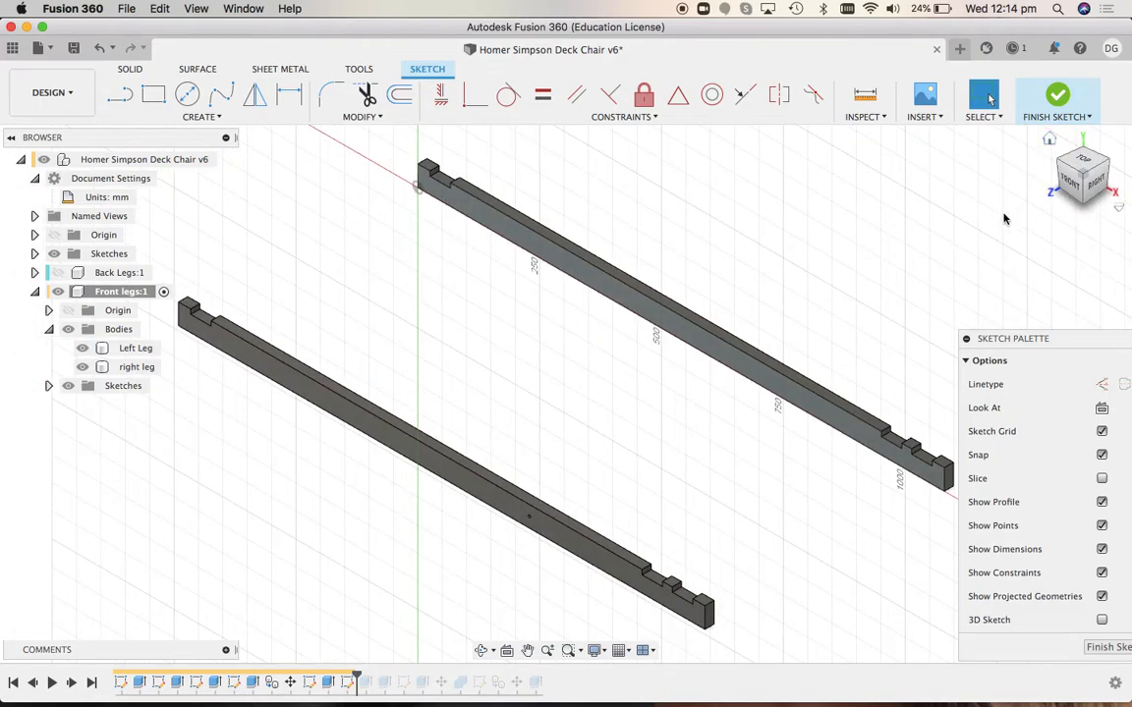
click(481, 650)
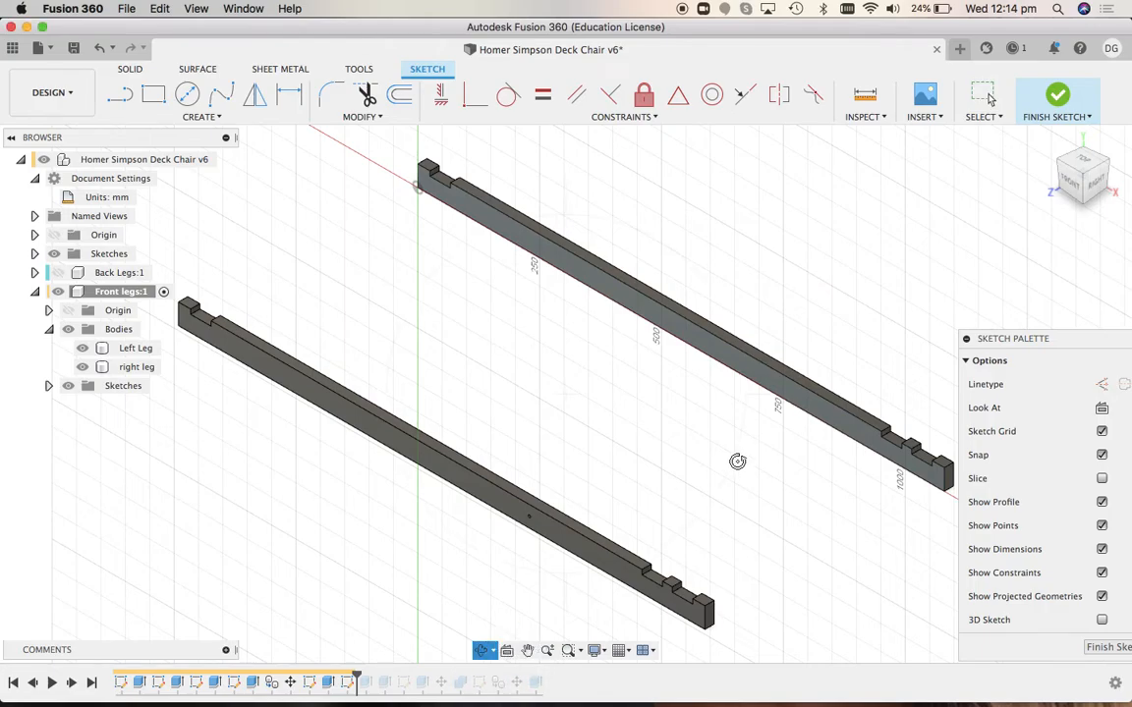
drag(738, 462, 793, 431)
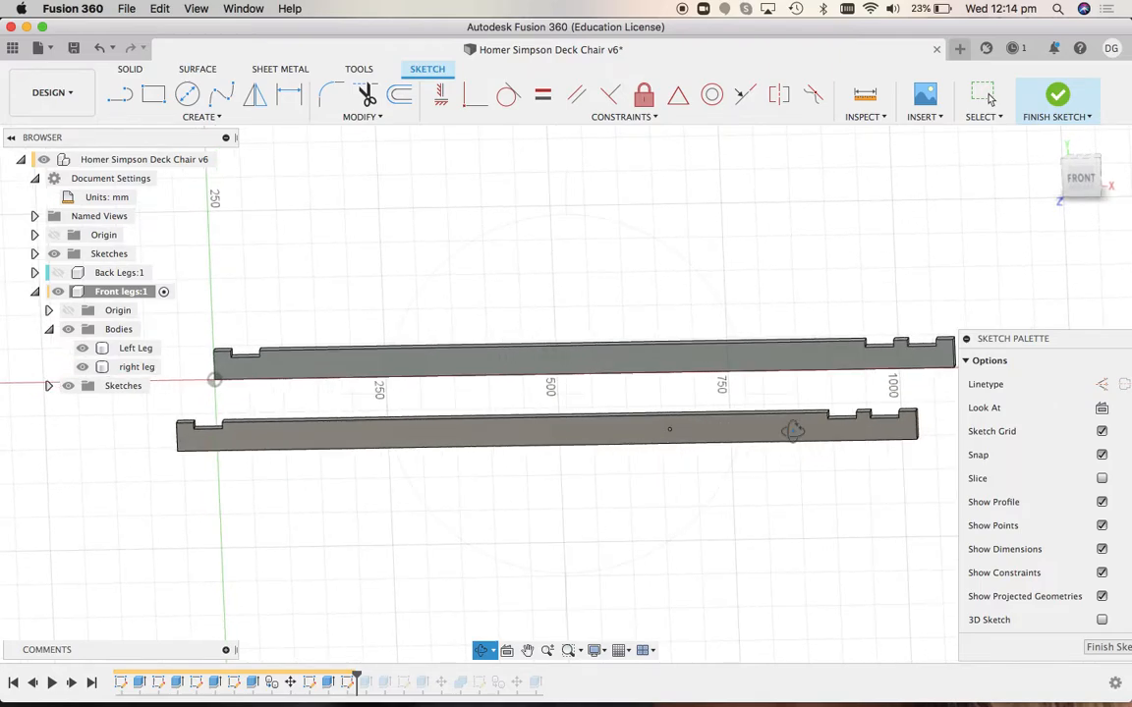
click(189, 95)
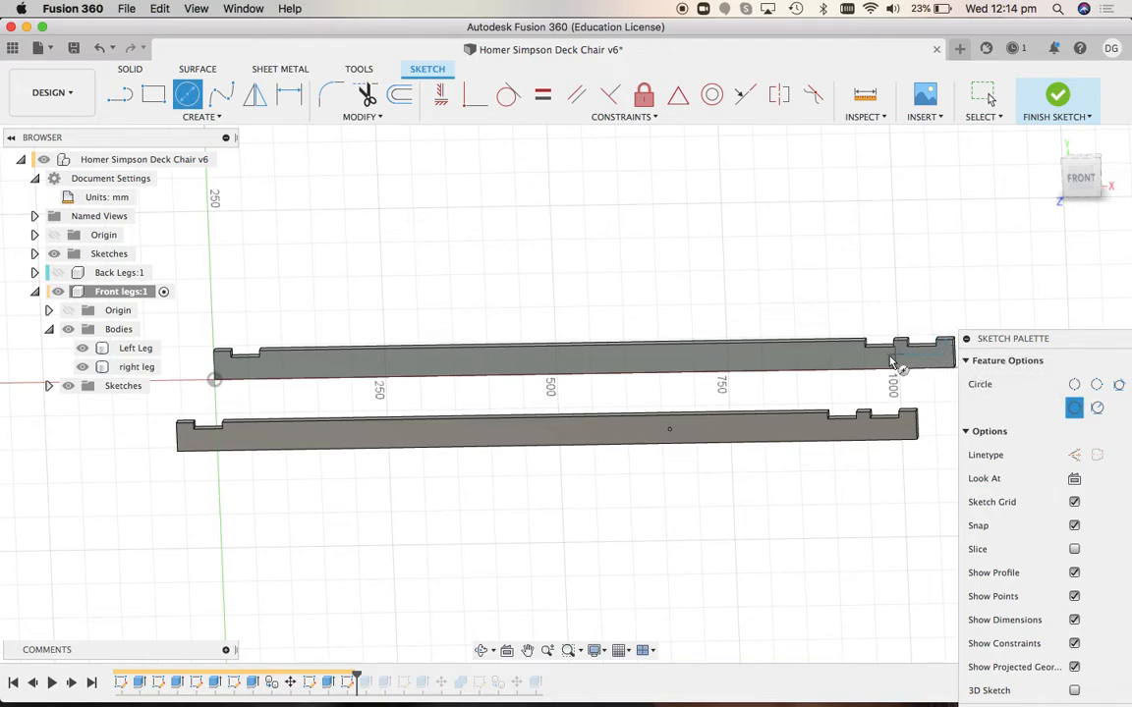
click(803, 358)
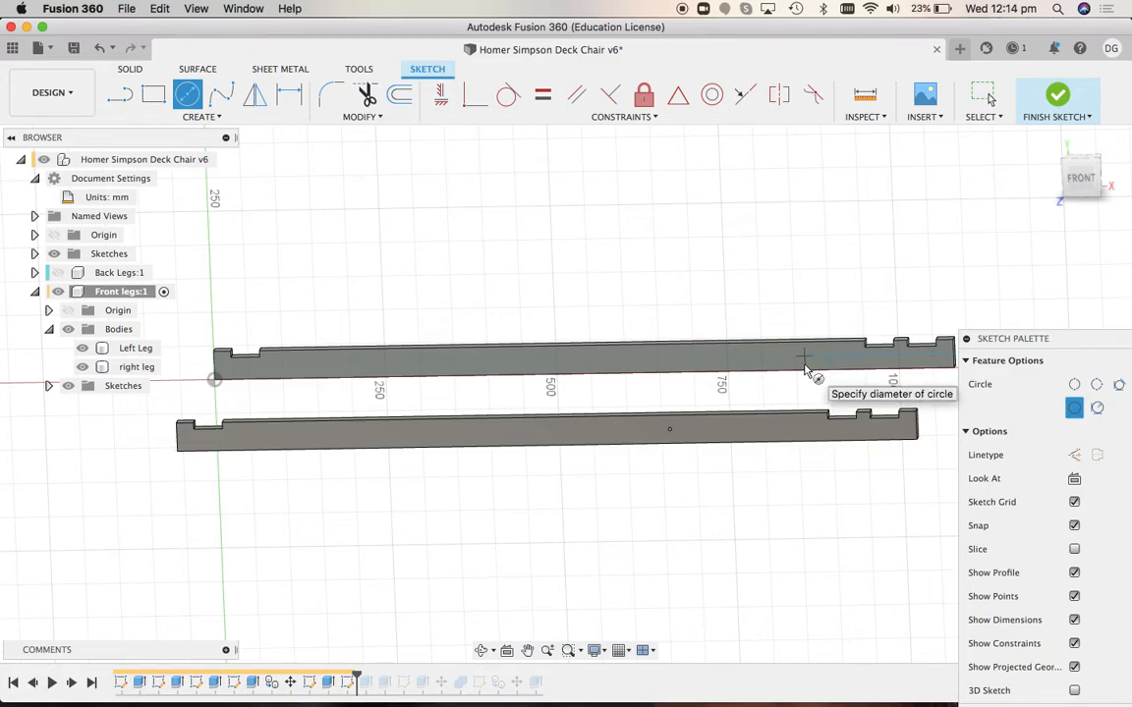
text(bol)
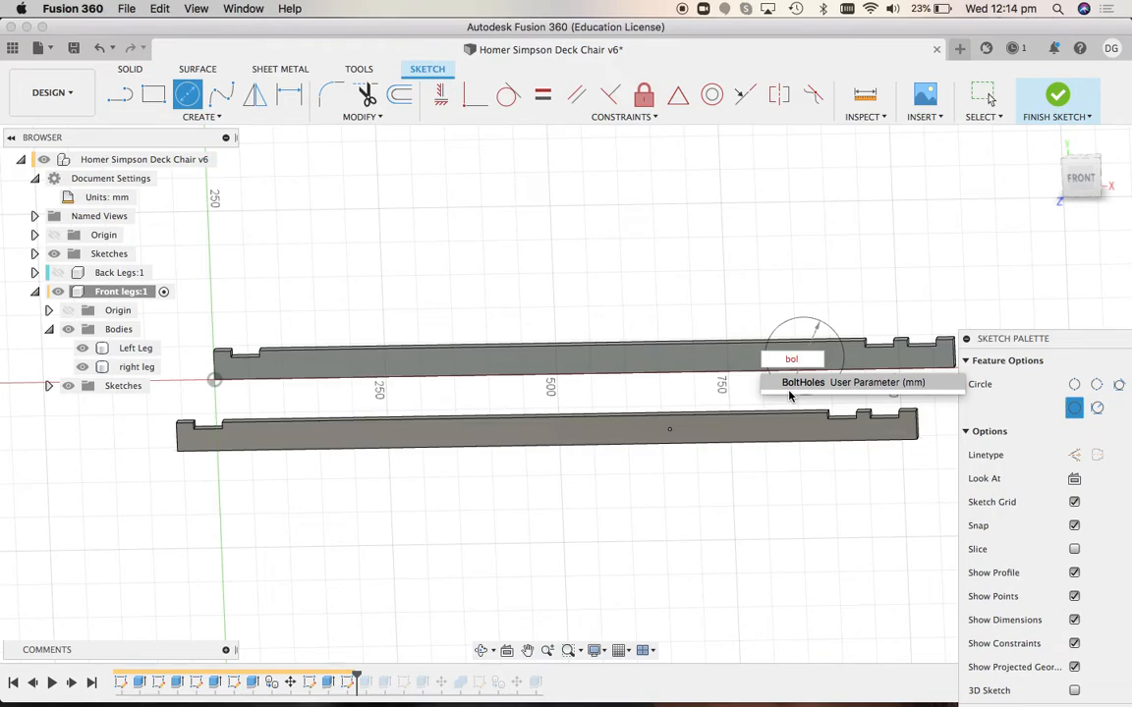
key(Return)
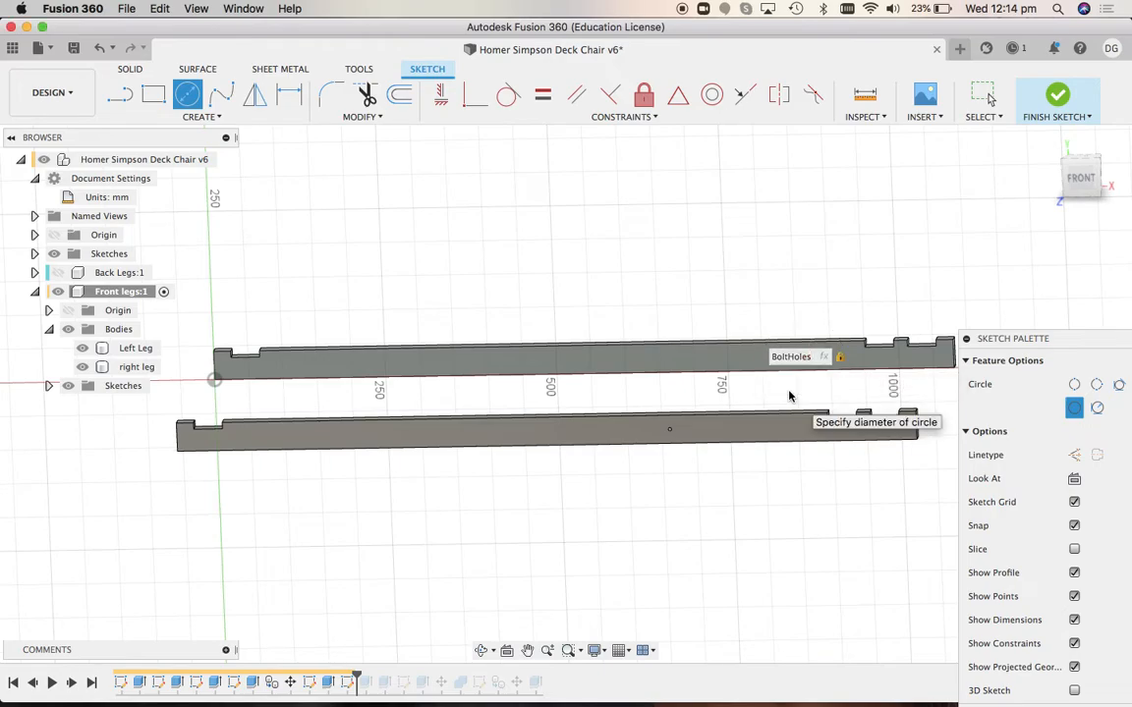
key(Return)
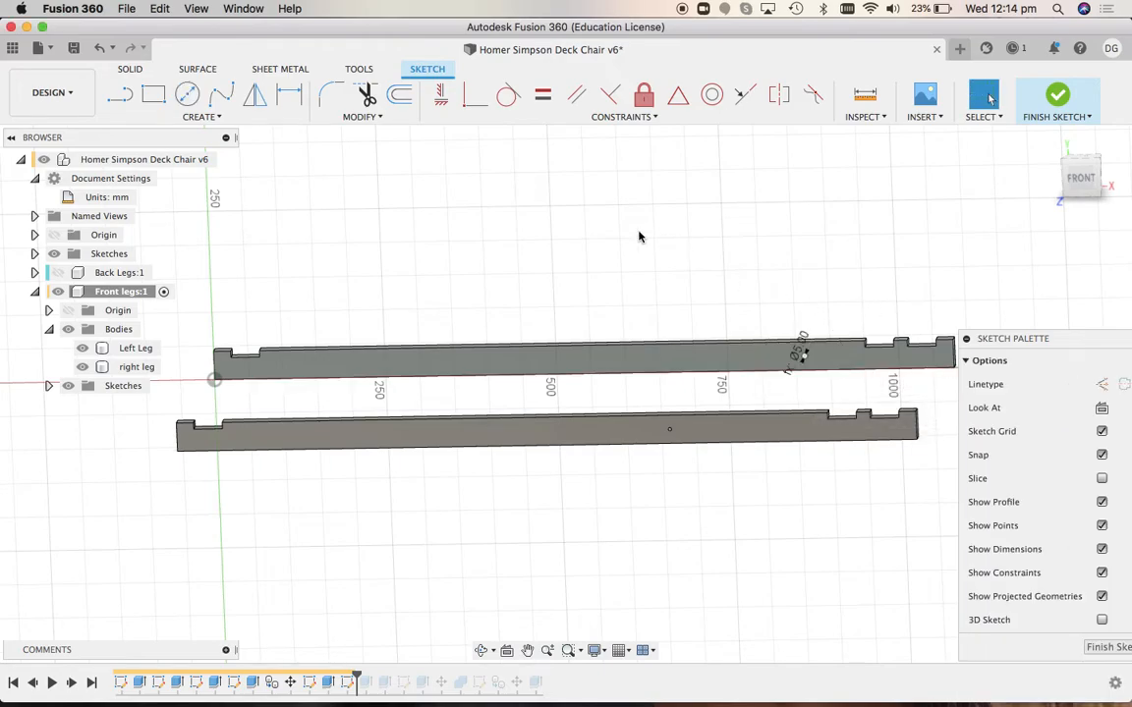
Dimension the circle centre 360 mm horizontally from the right leg's top corner at the double-notched end and finish the sketch
click(286, 95)
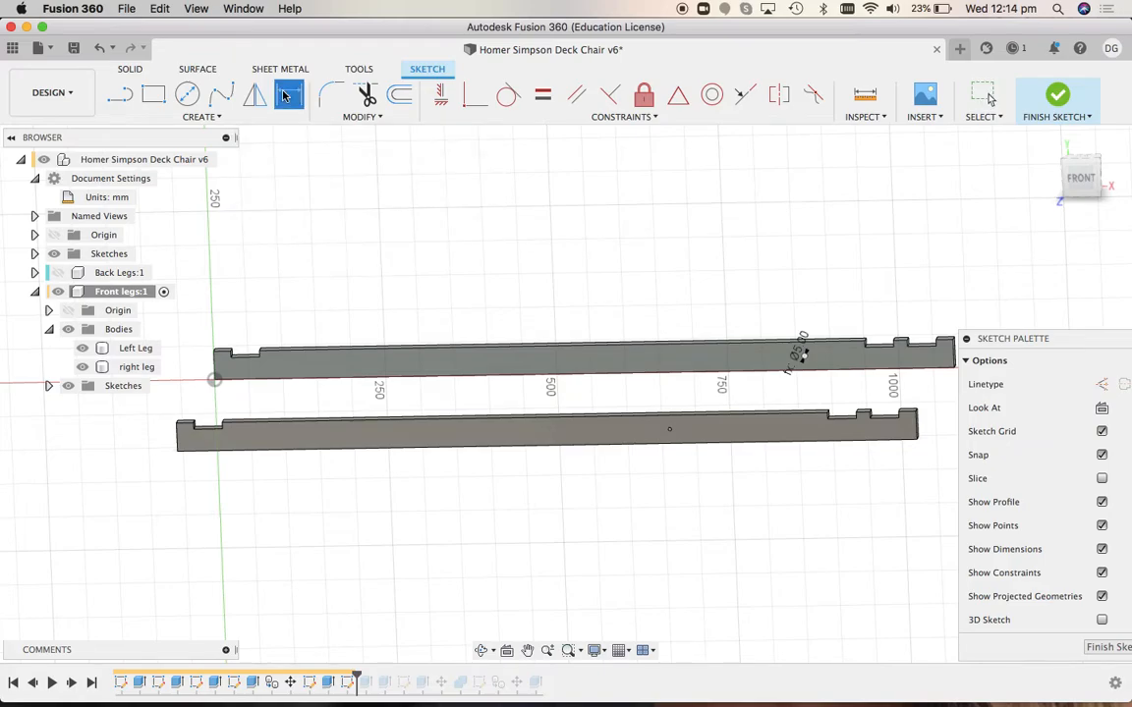
click(805, 356)
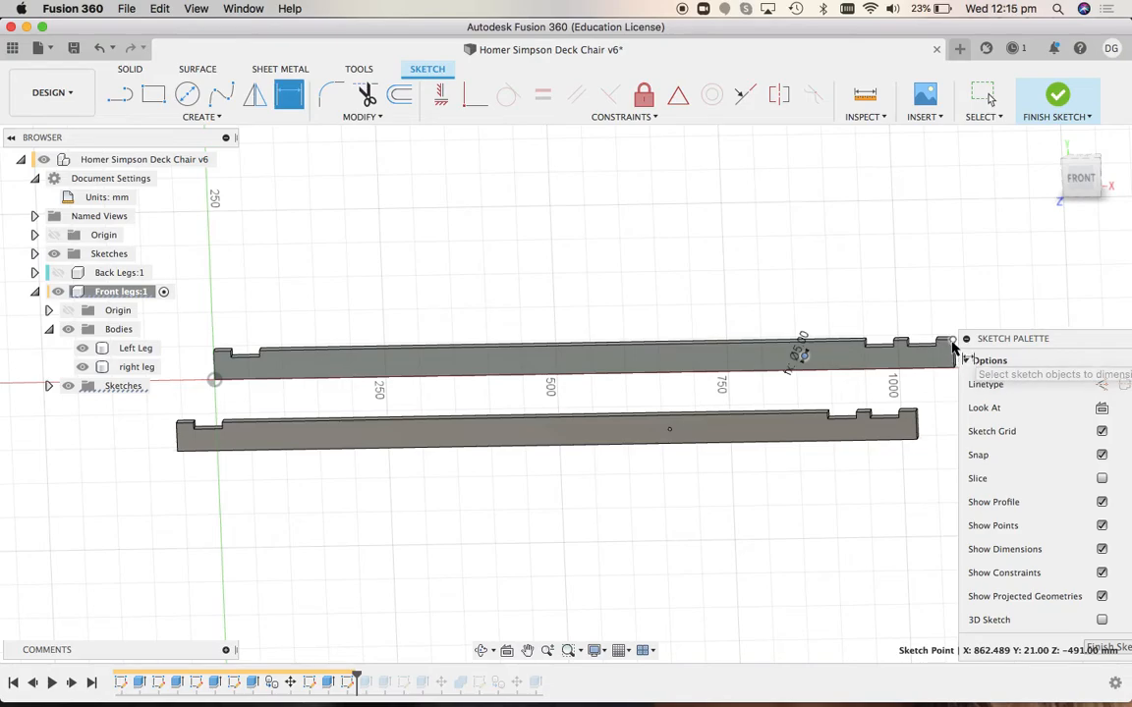
click(568, 651)
drag(719, 307, 931, 407)
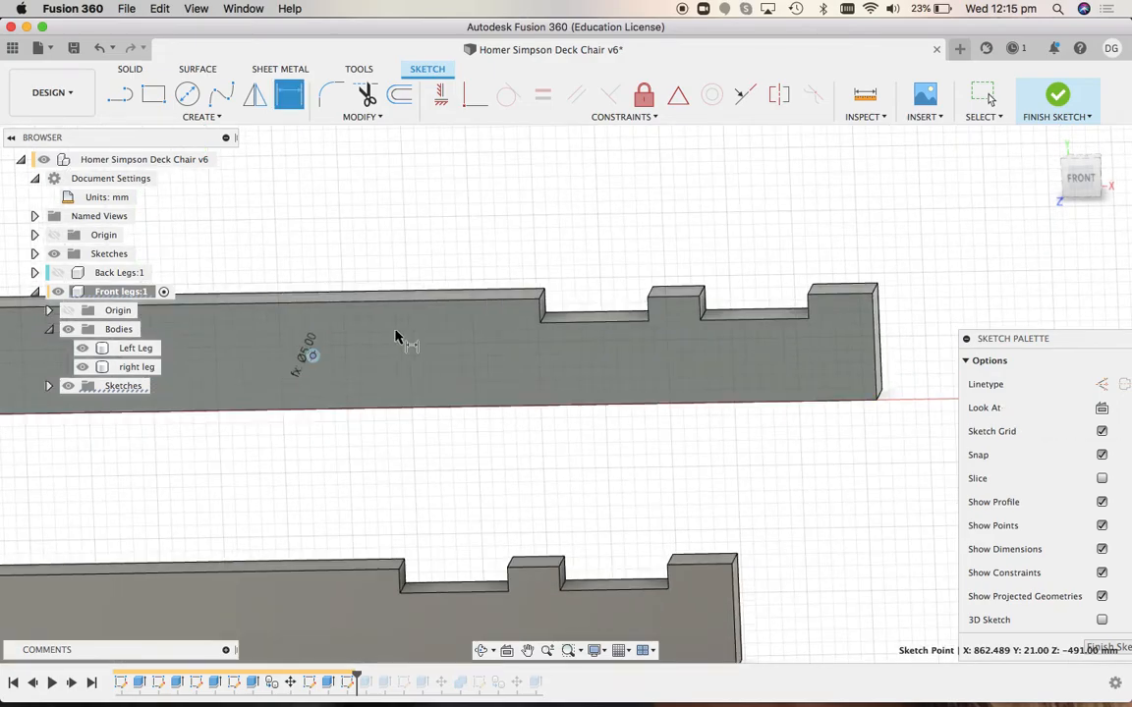
click(871, 294)
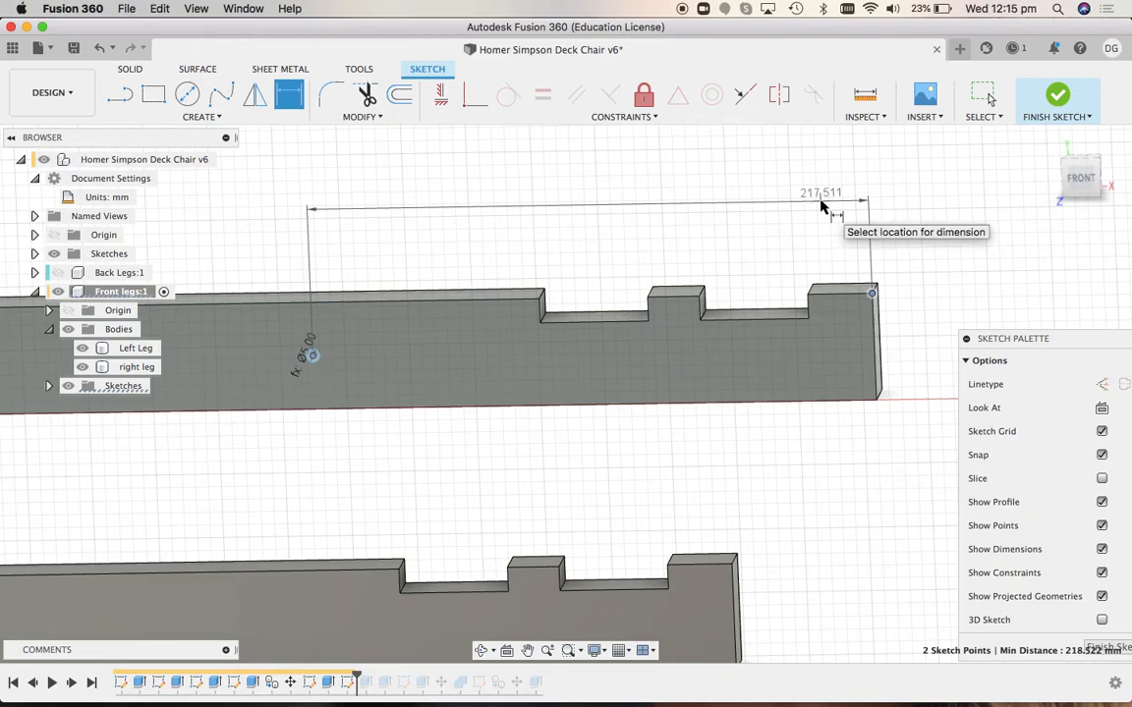
click(821, 205)
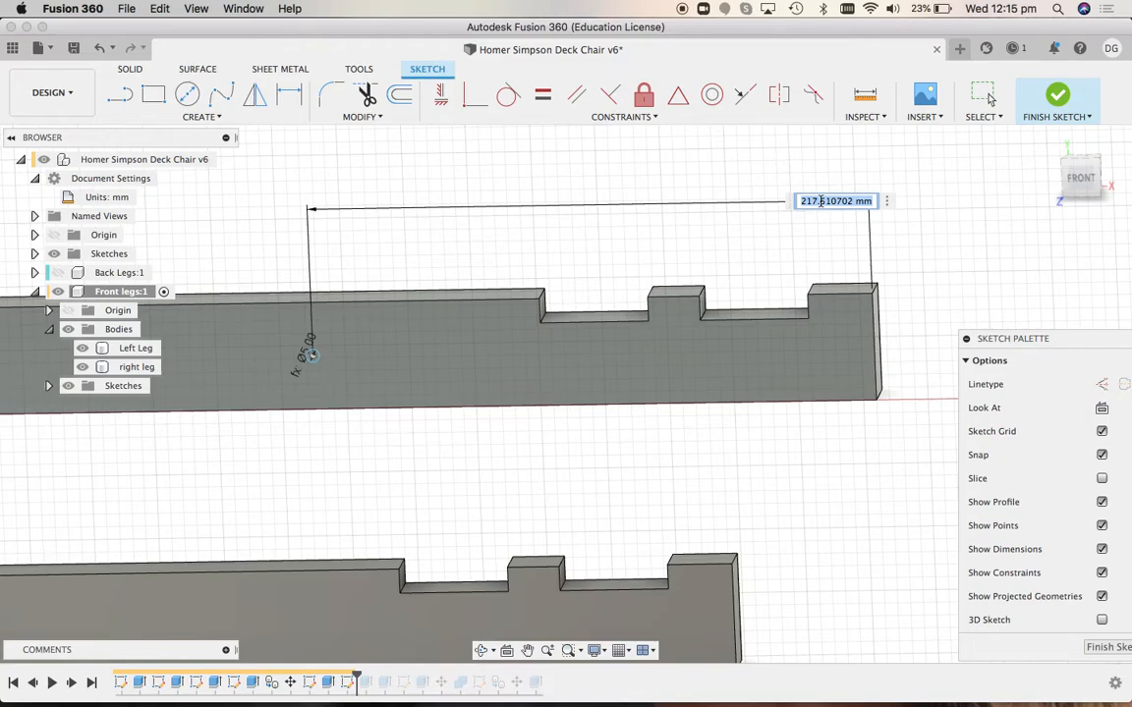
text(360)
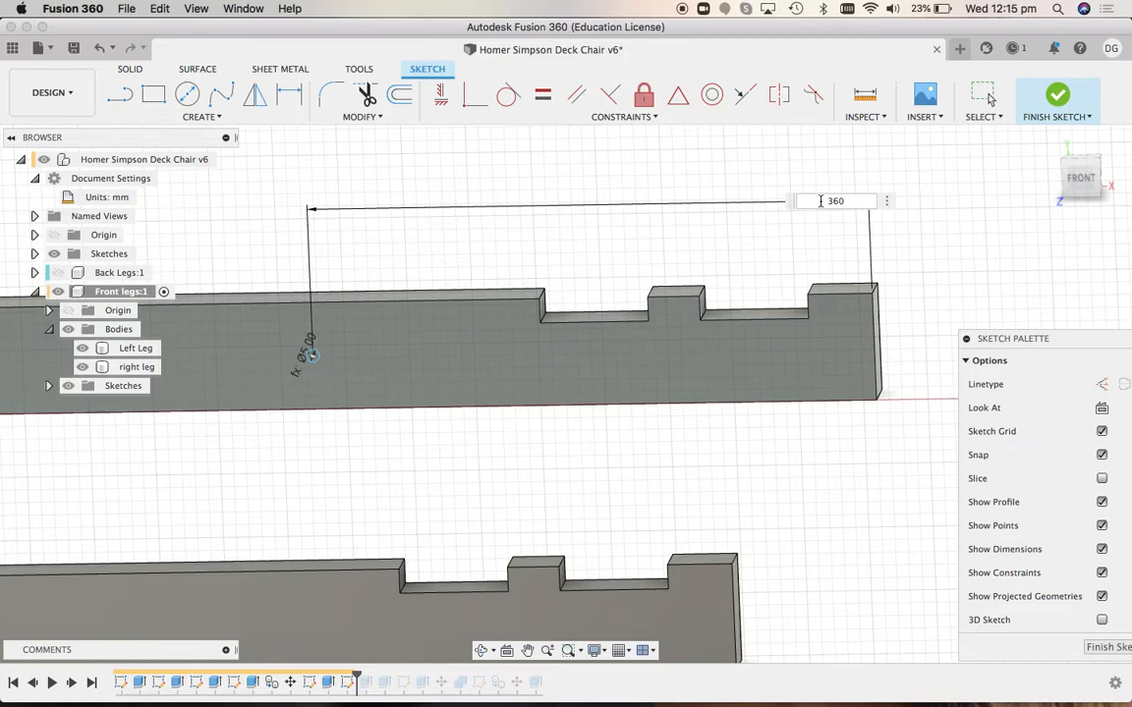
key(Return)
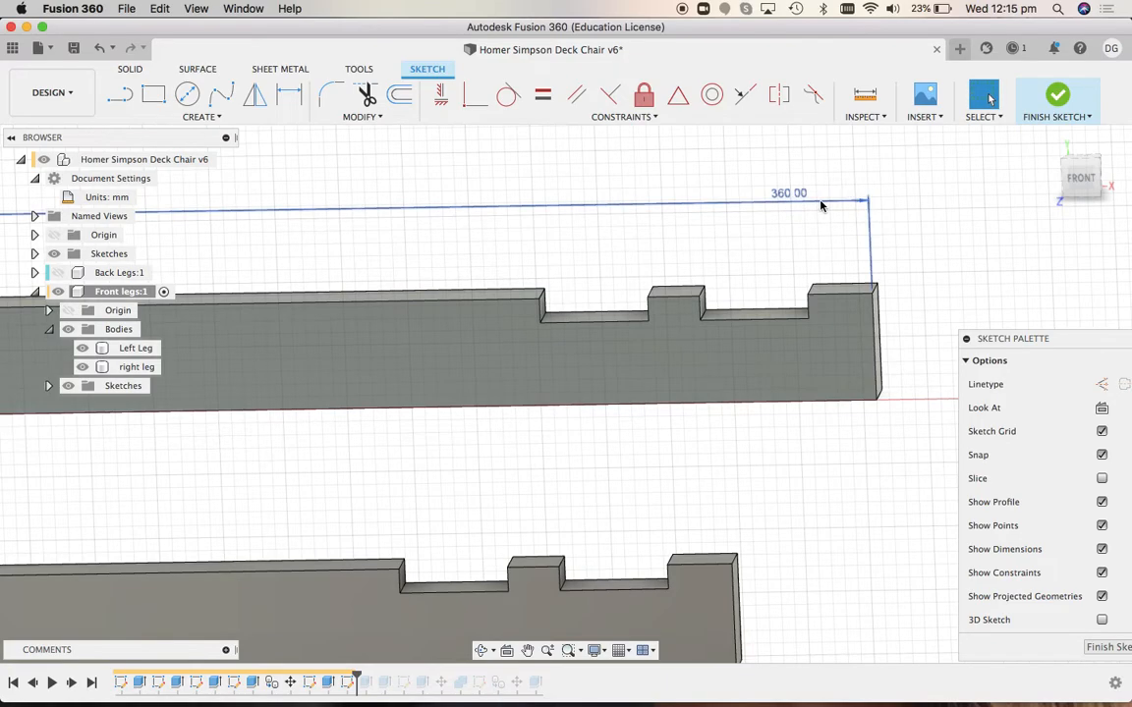
click(1057, 96)
Extrude the circle as a cut into the right leg by -Thickness and check the bolt hole up close
click(1049, 141)
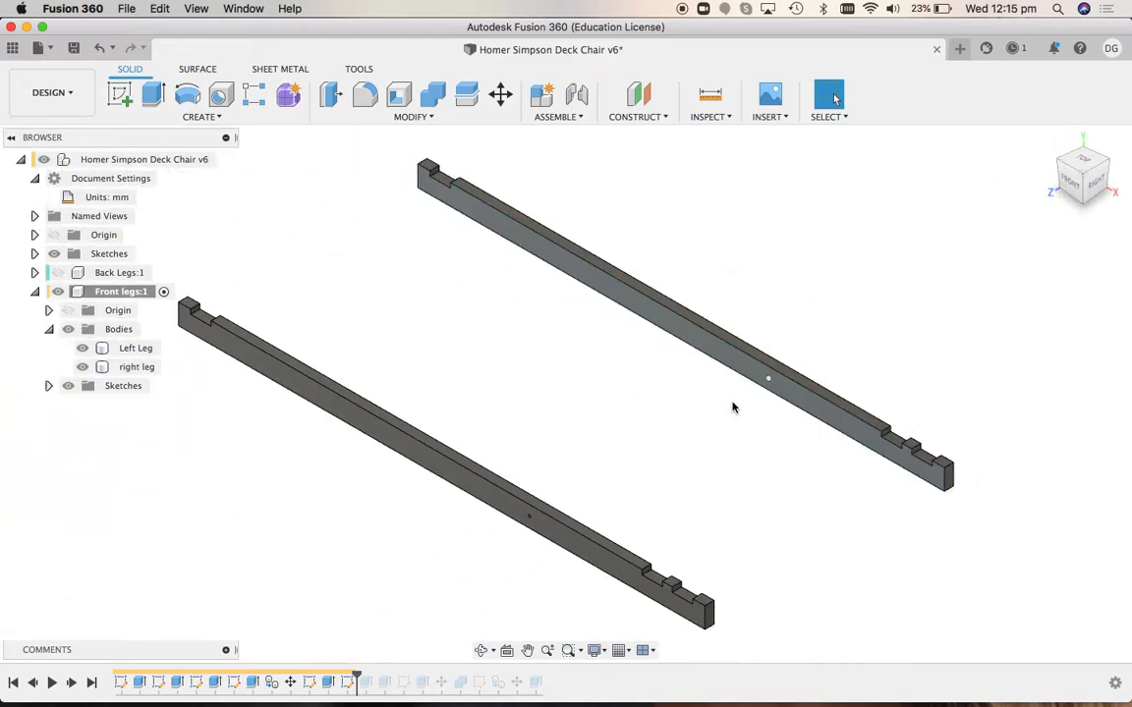
click(568, 651)
drag(748, 324, 791, 408)
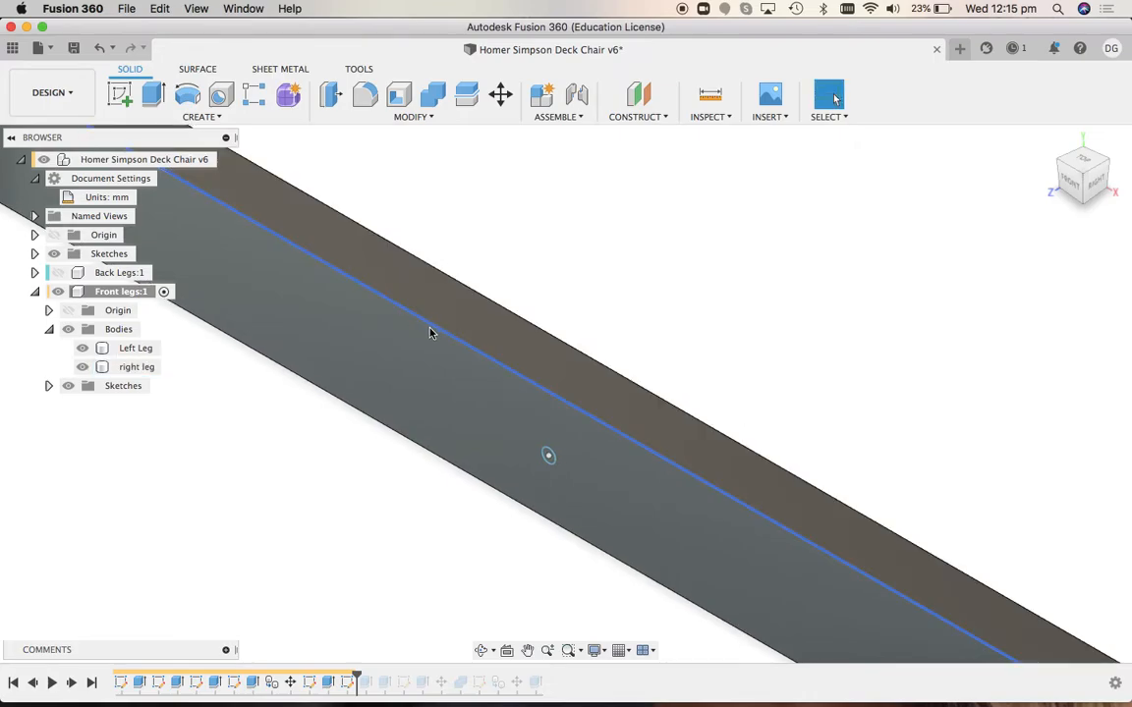
key(e)
click(547, 456)
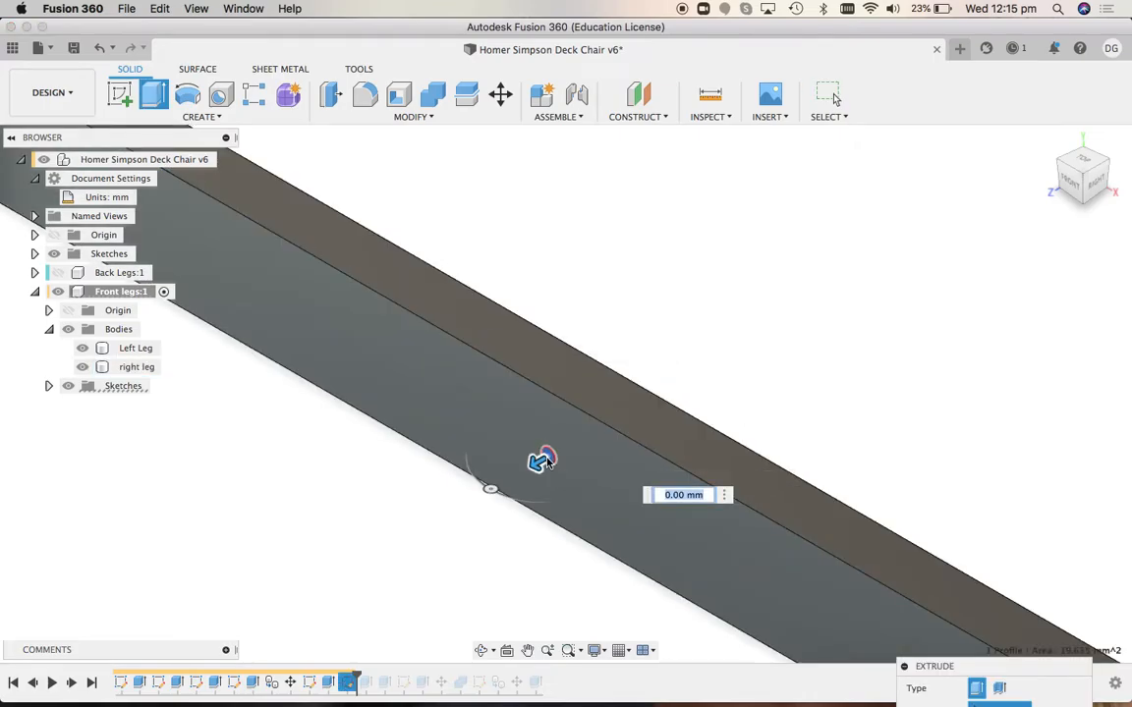
drag(575, 440, 709, 356)
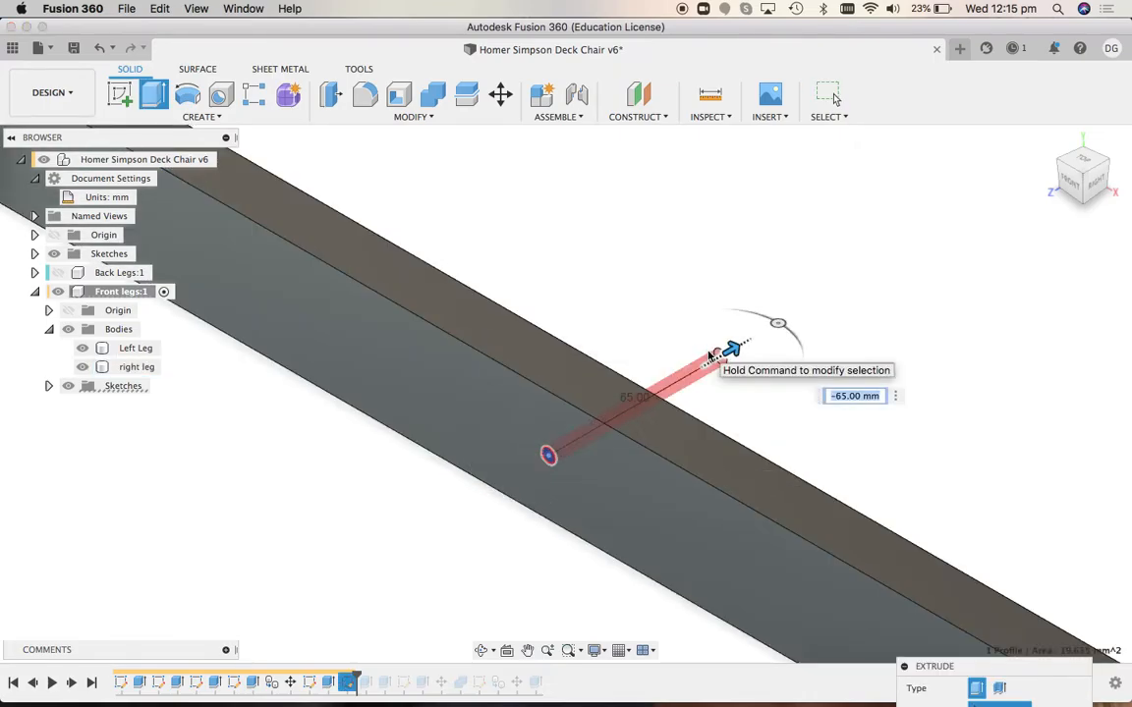
text(-th)
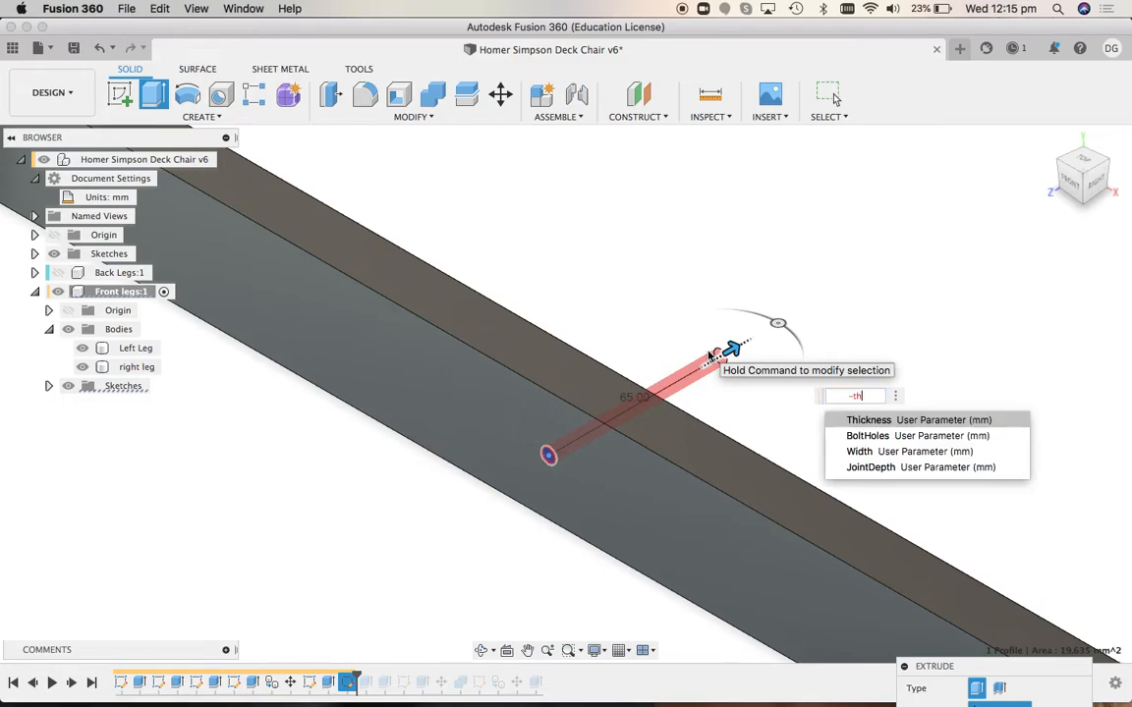
key(Return)
key(Return)
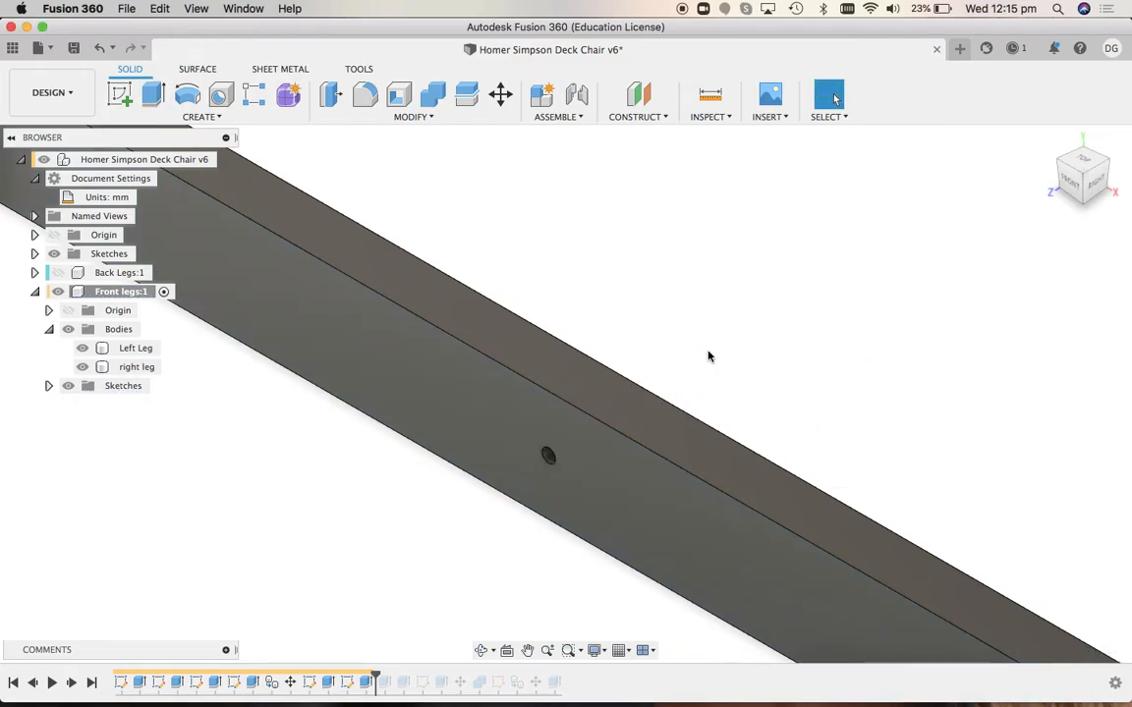
click(566, 452)
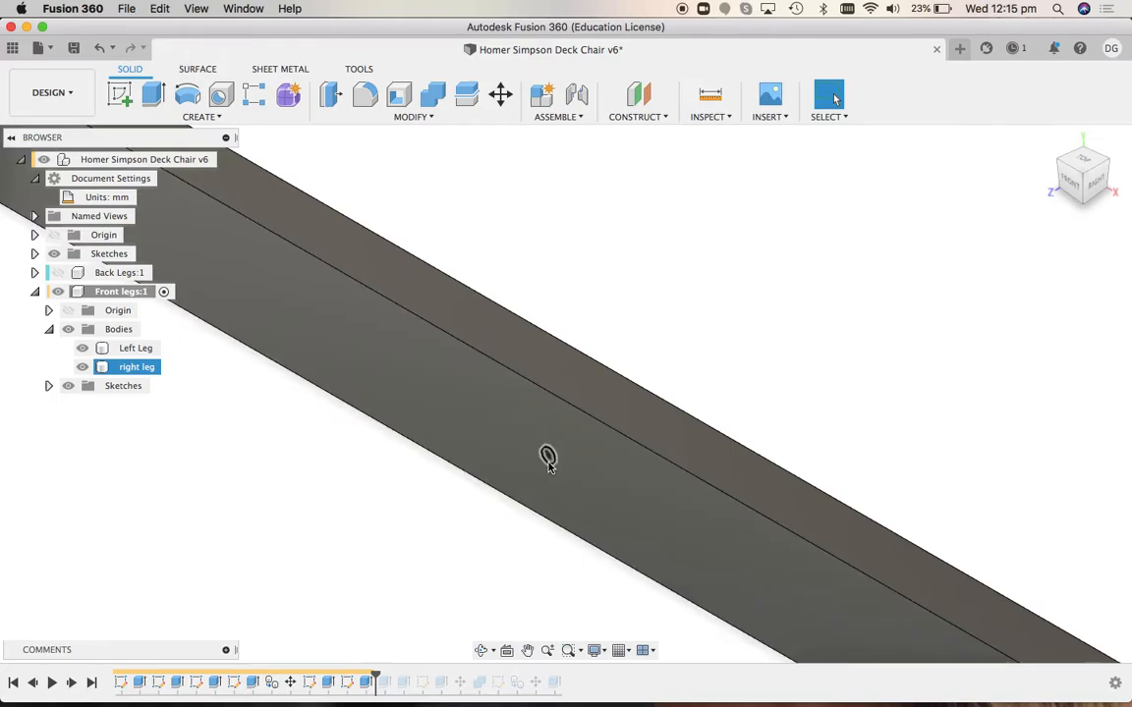
click(568, 650)
drag(494, 406, 601, 526)
click(543, 356)
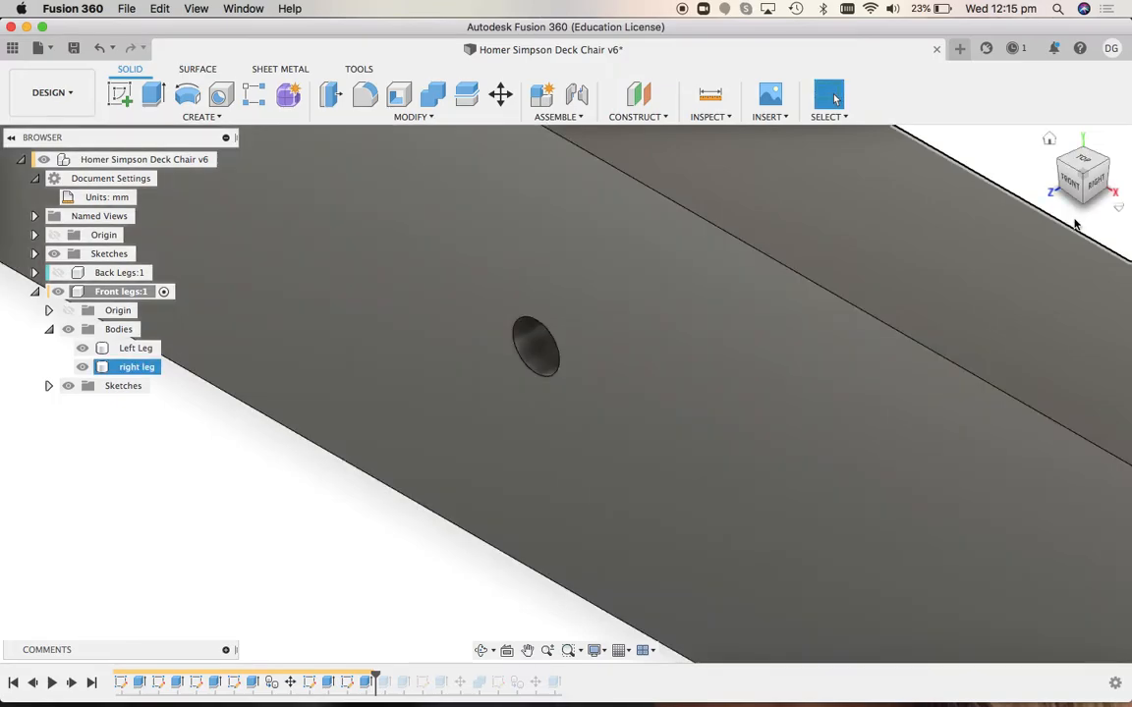
Start a new sketch on the left leg's front-facing side face, keeping the Front legs component active
click(1049, 139)
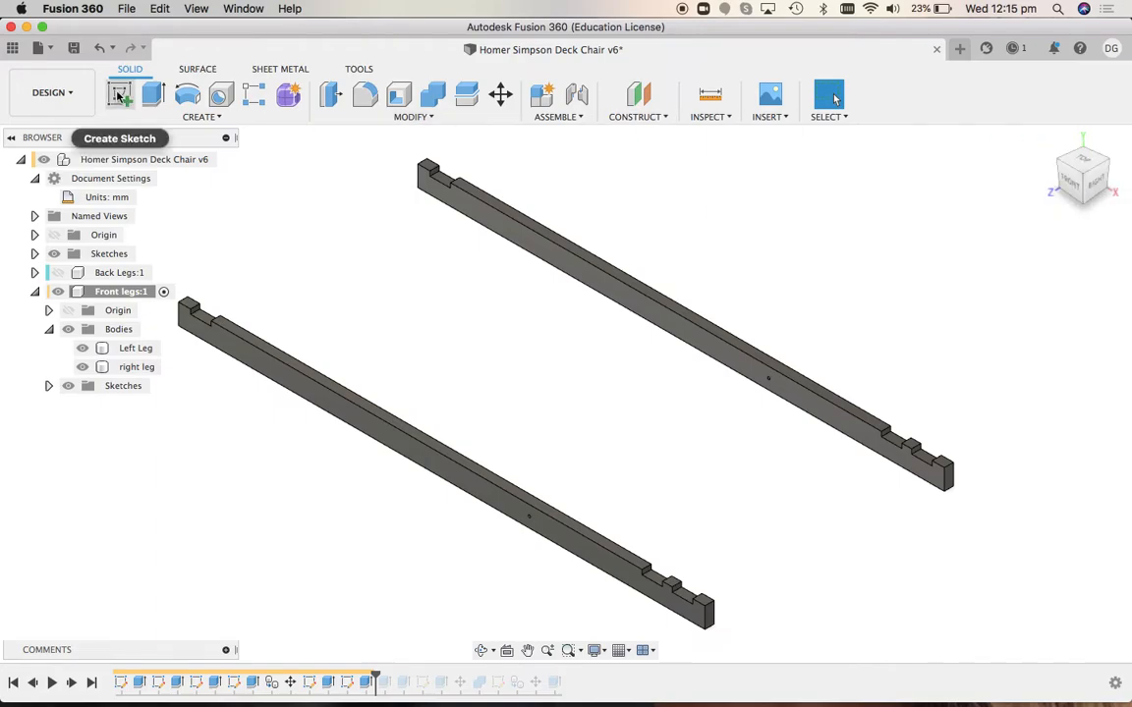
click(164, 292)
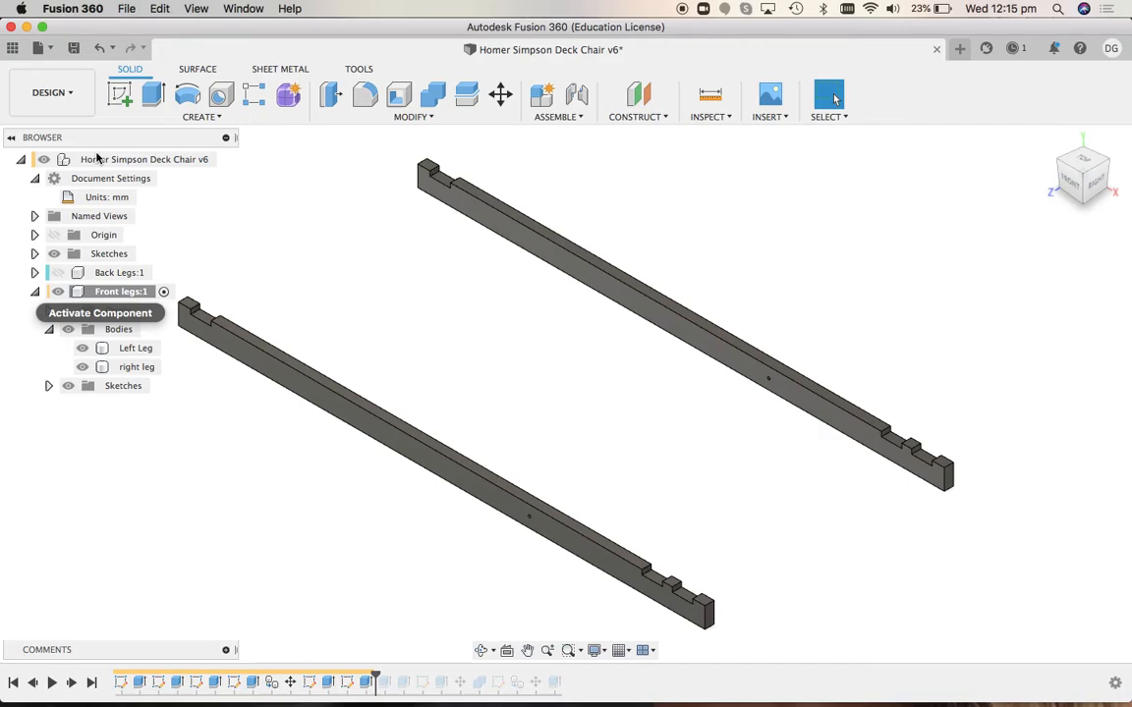
click(119, 93)
click(502, 481)
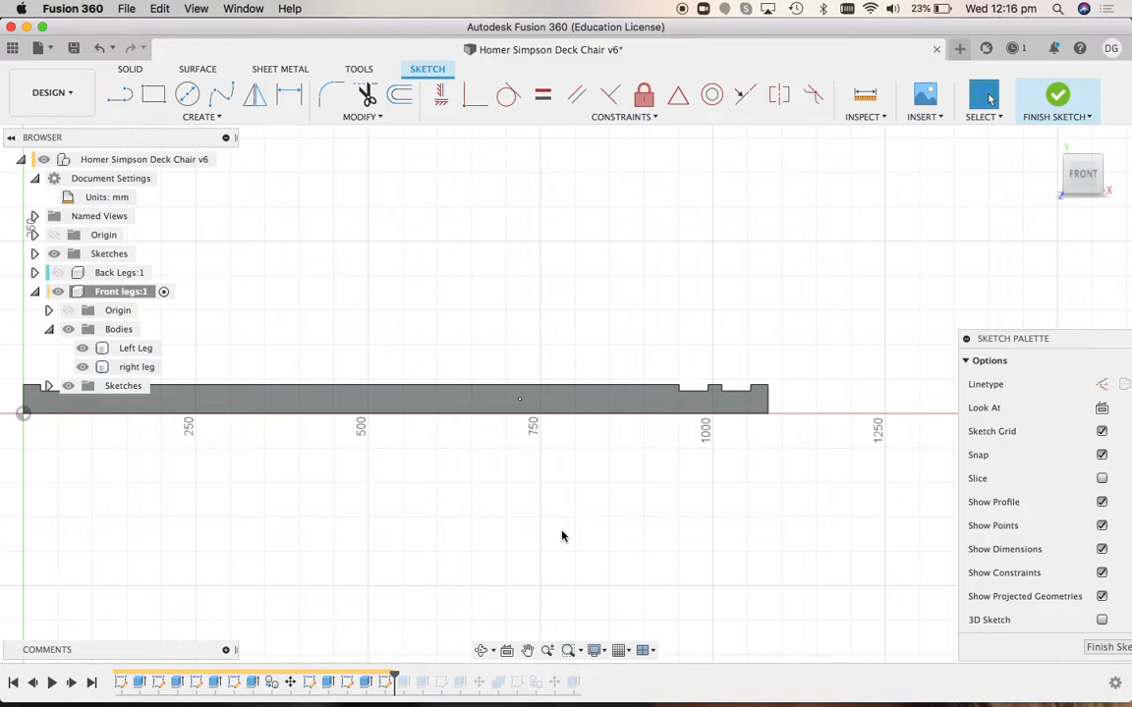
click(163, 95)
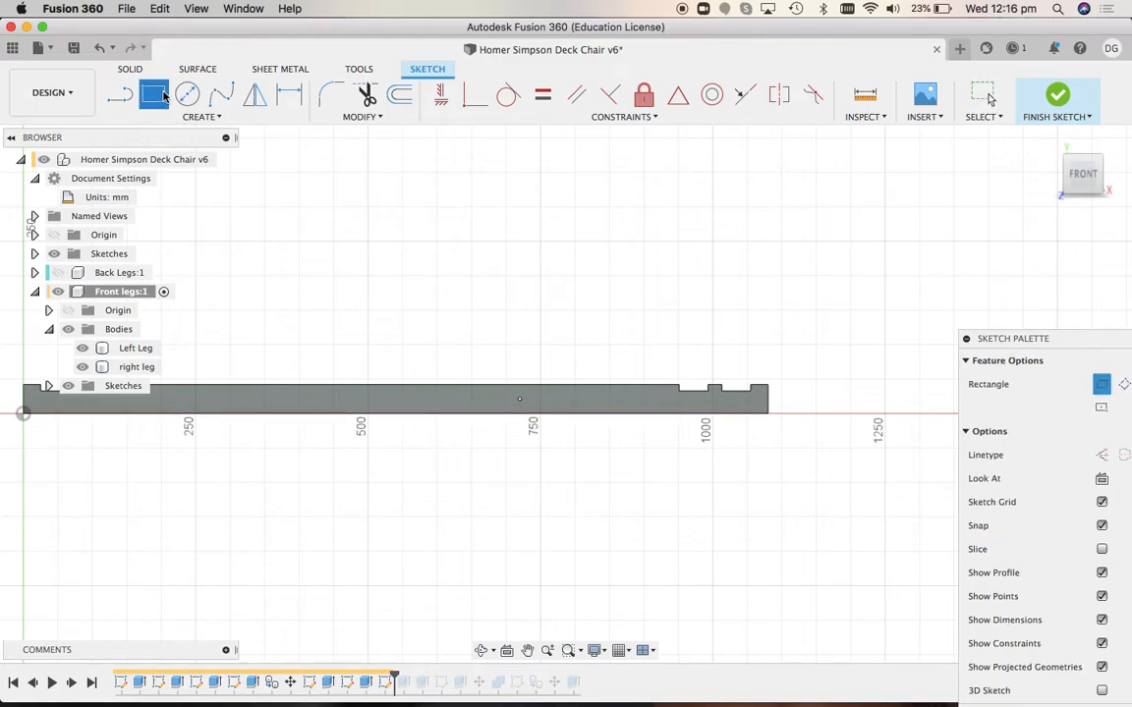
click(568, 653)
drag(611, 345, 746, 433)
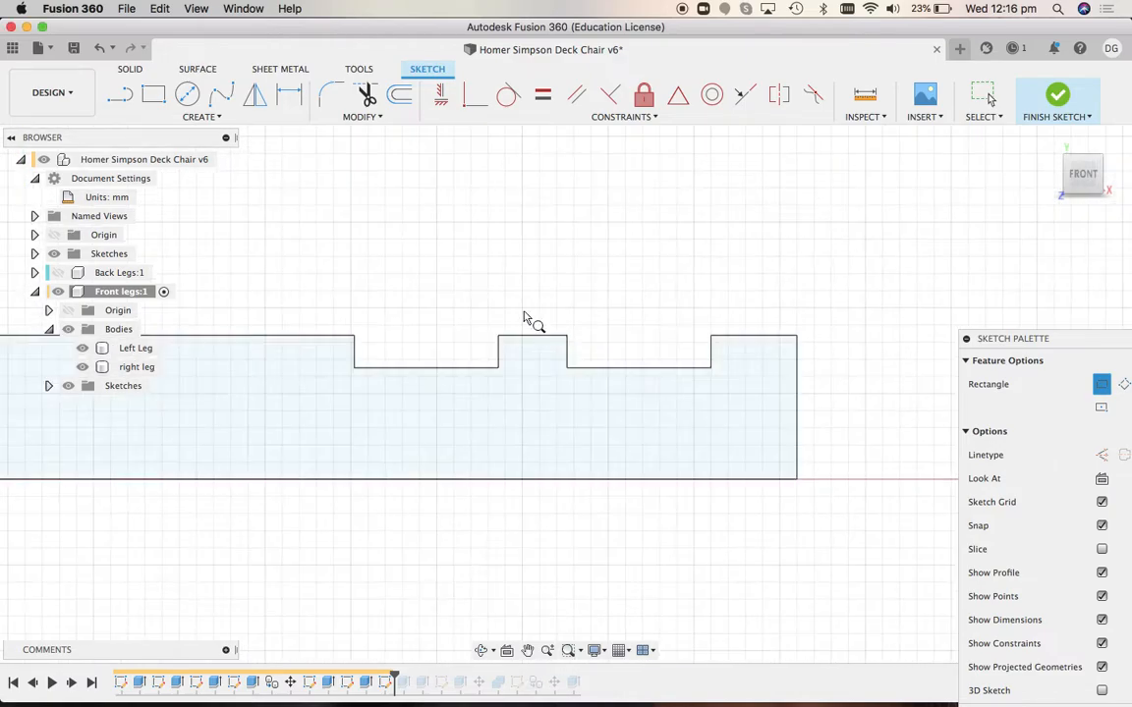
click(567, 336)
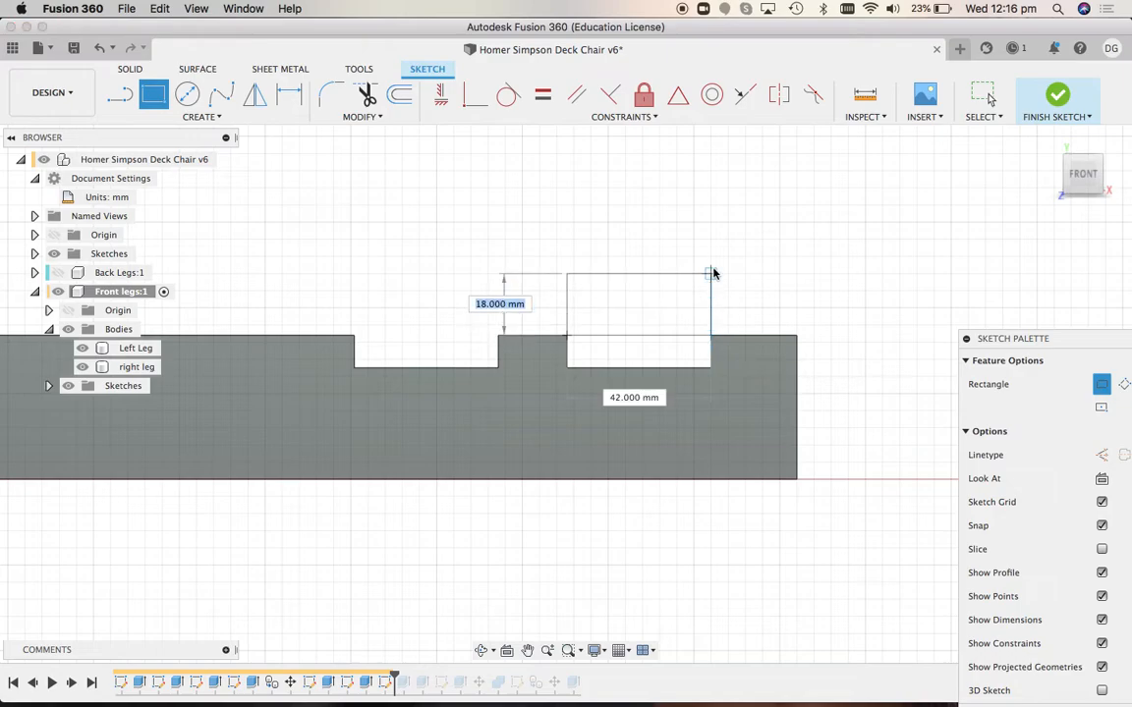
click(713, 274)
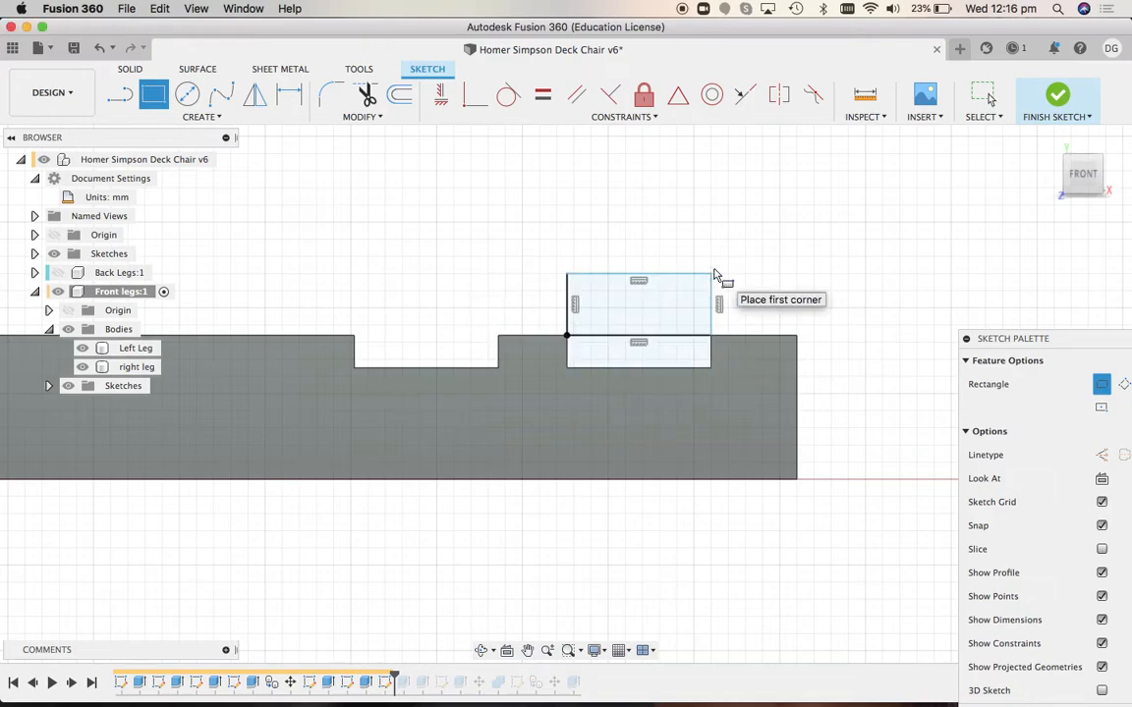
key(Escape)
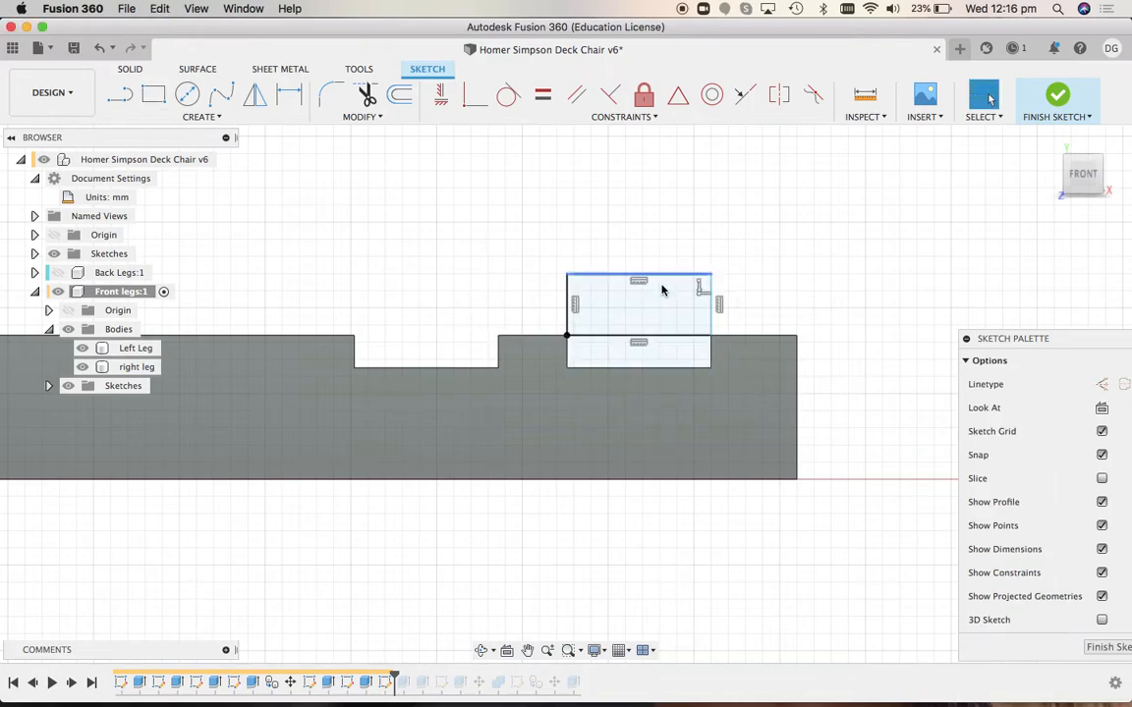
key(super+z)
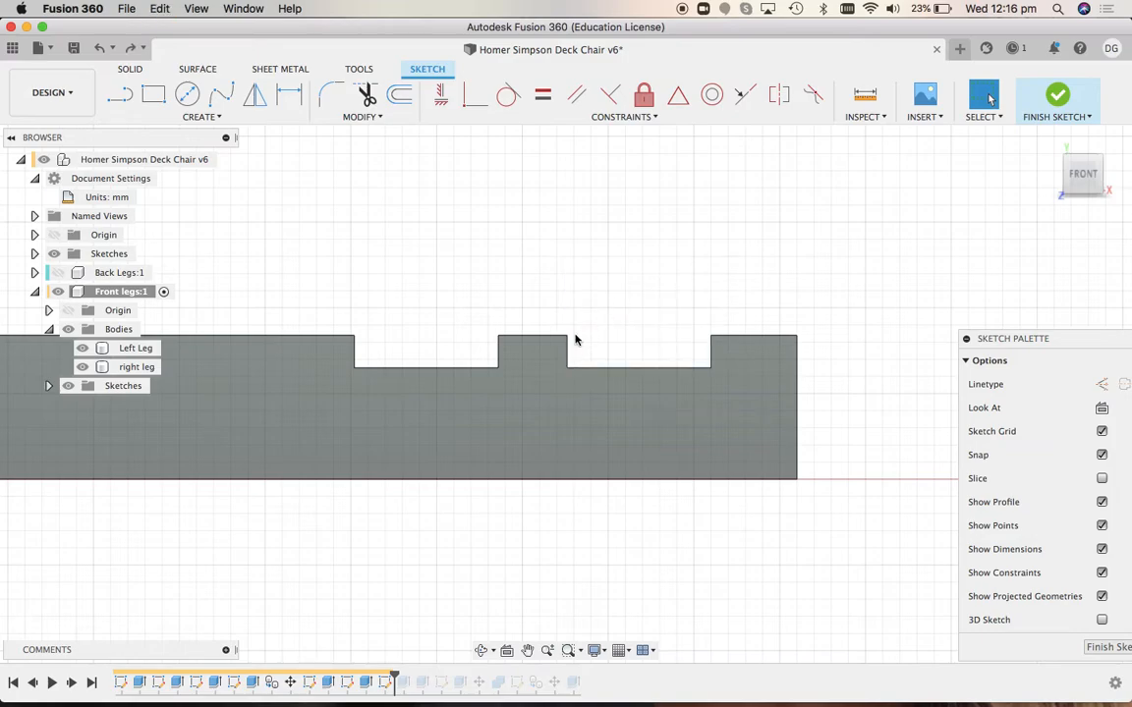
Sketch a rectangle above the left leg's outermost notch at the double-notched end, starting at its upper inner corner, Thickness high and Width wide
click(153, 93)
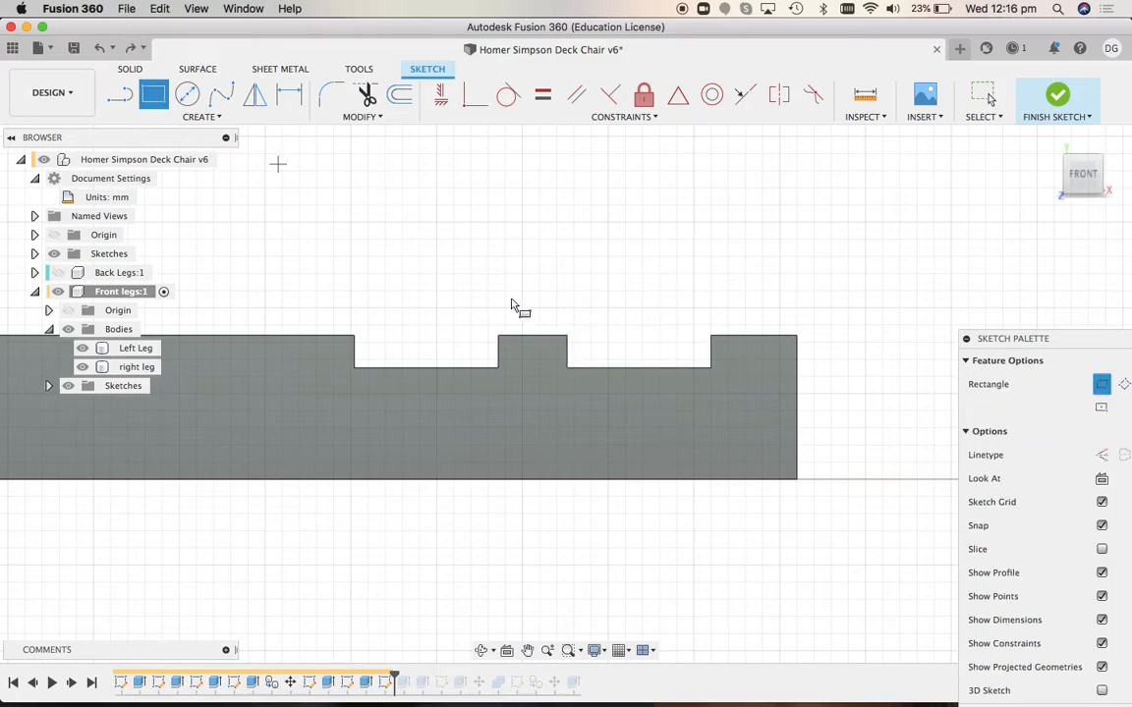
click(567, 336)
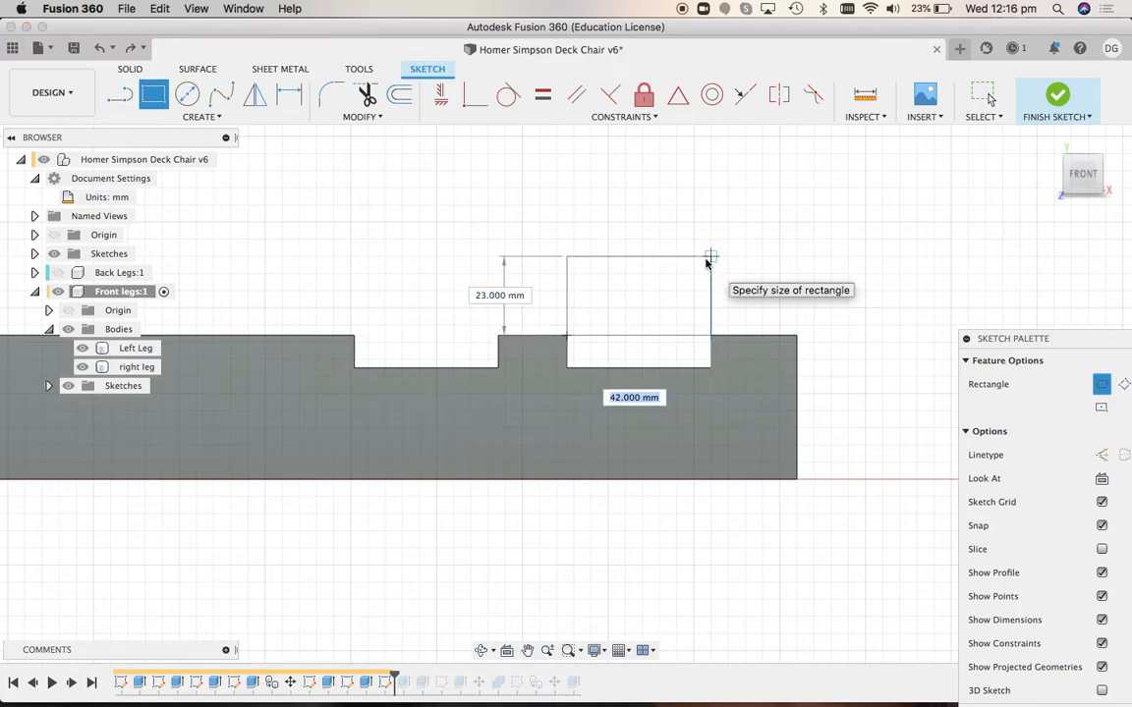
key(Tab)
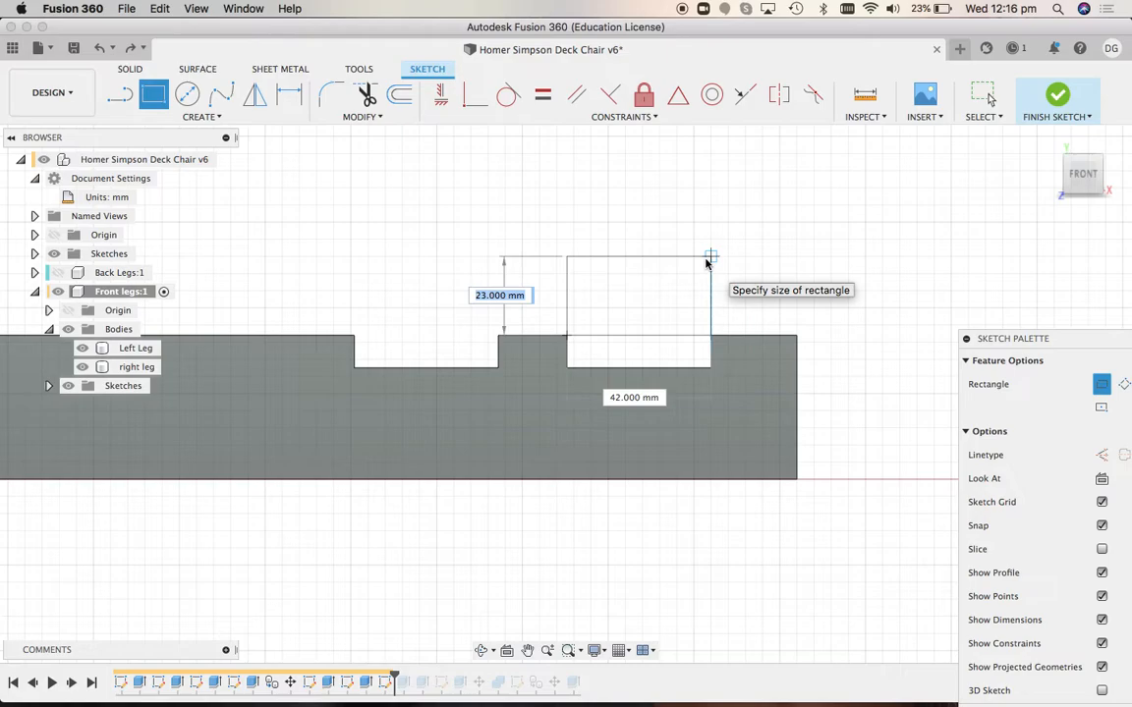
text(thi)
key(Tab)
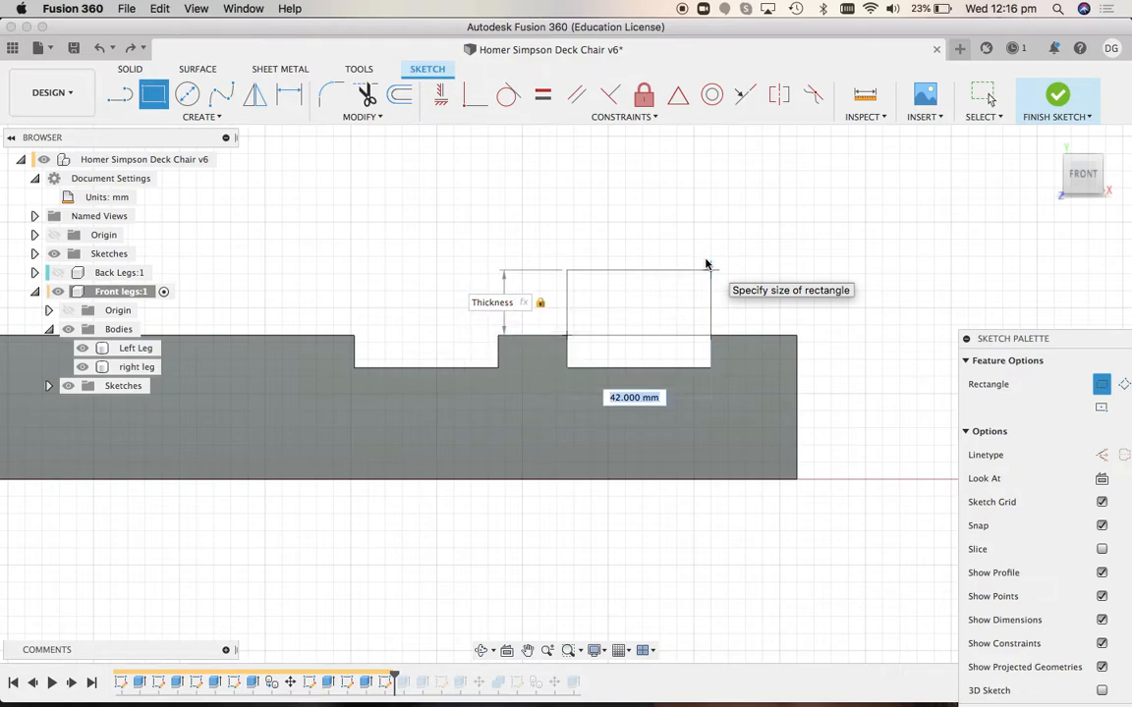
text(wid)
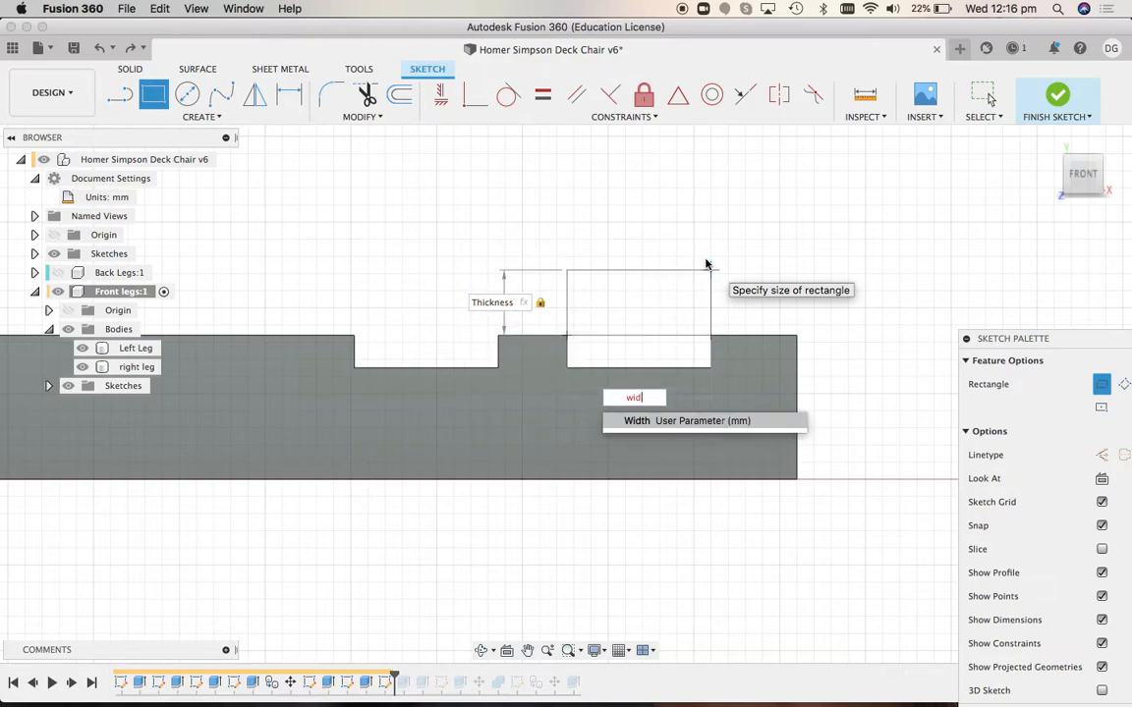
text(t)
key(Tab)
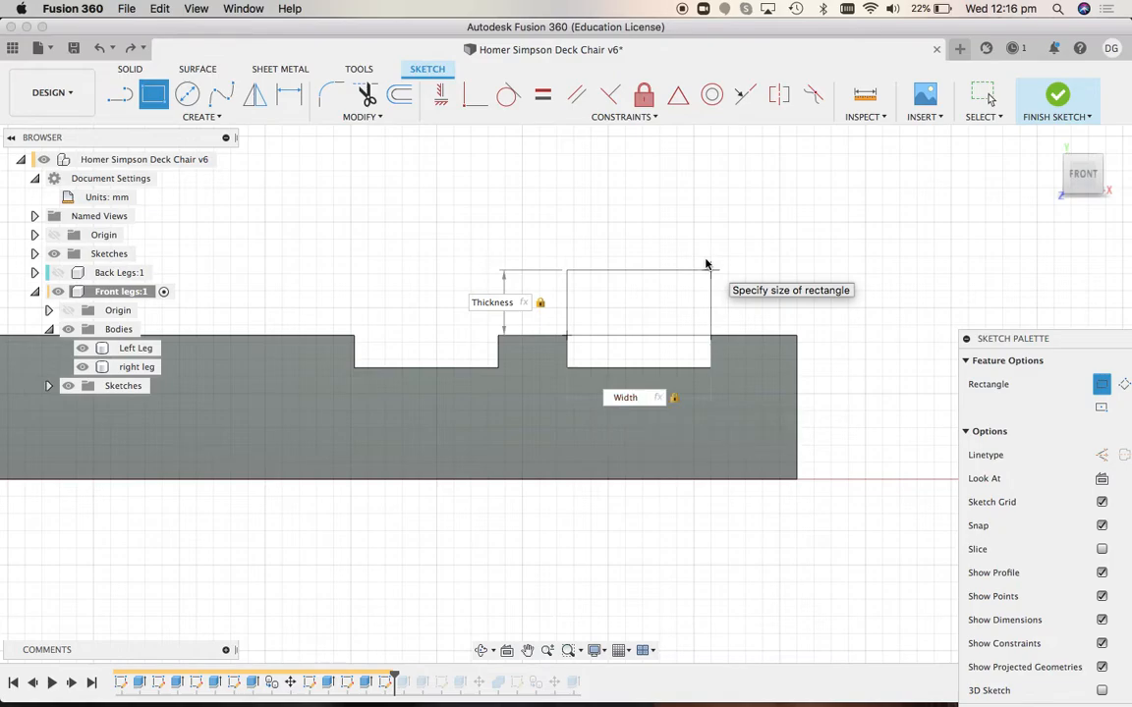
key(Return)
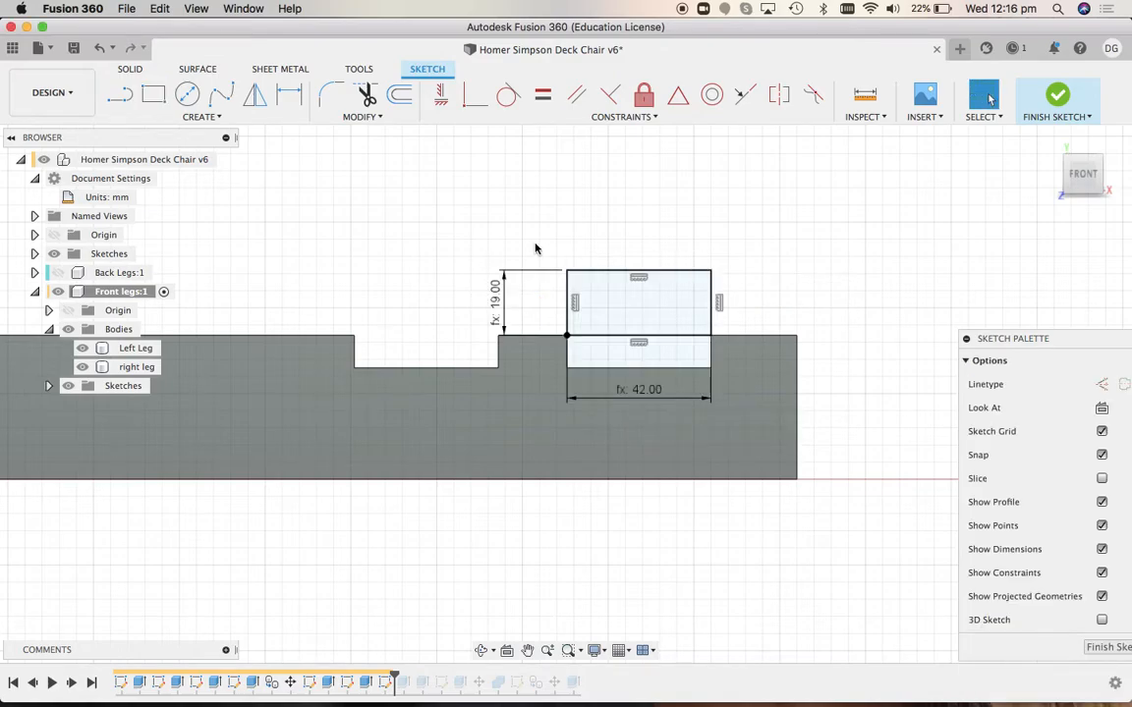
Extrude the rectangle by -510 mm towards the right leg to form a cross rail spanning both legs
key(e)
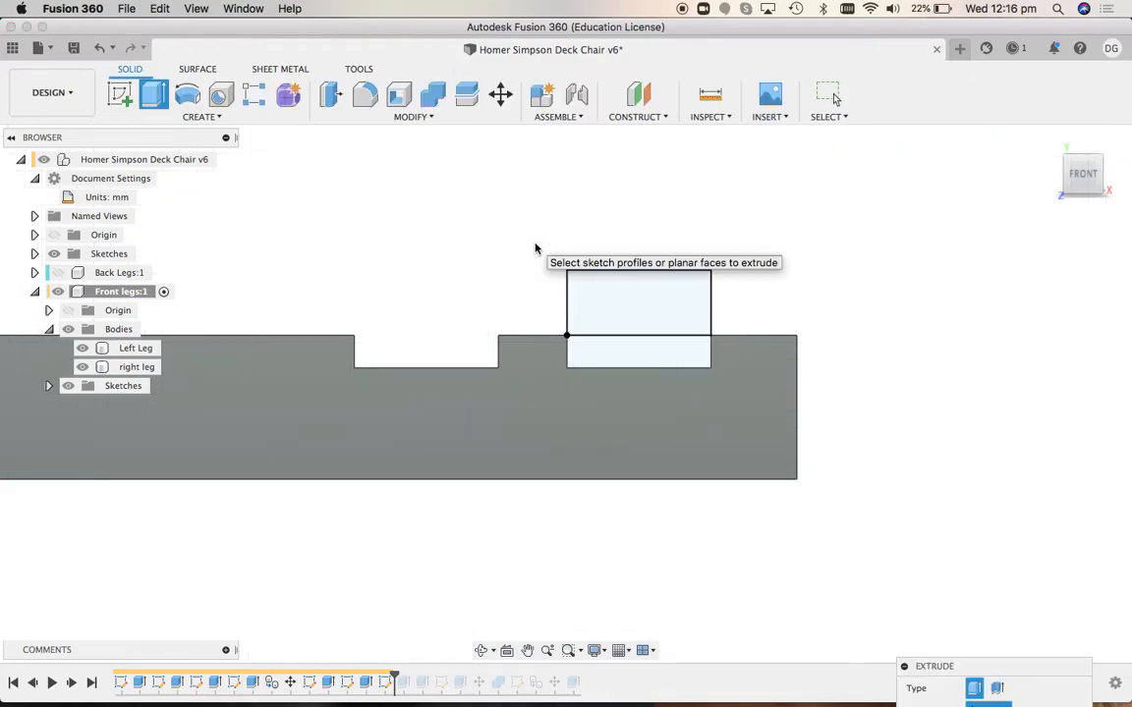
click(646, 292)
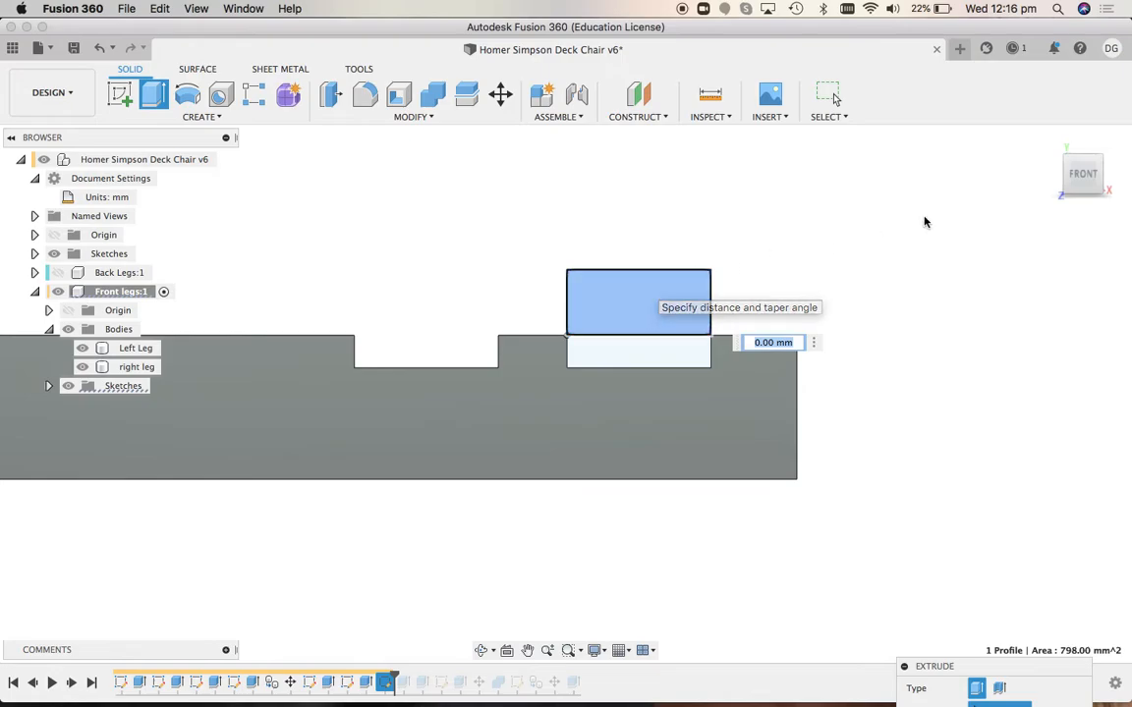
click(1050, 141)
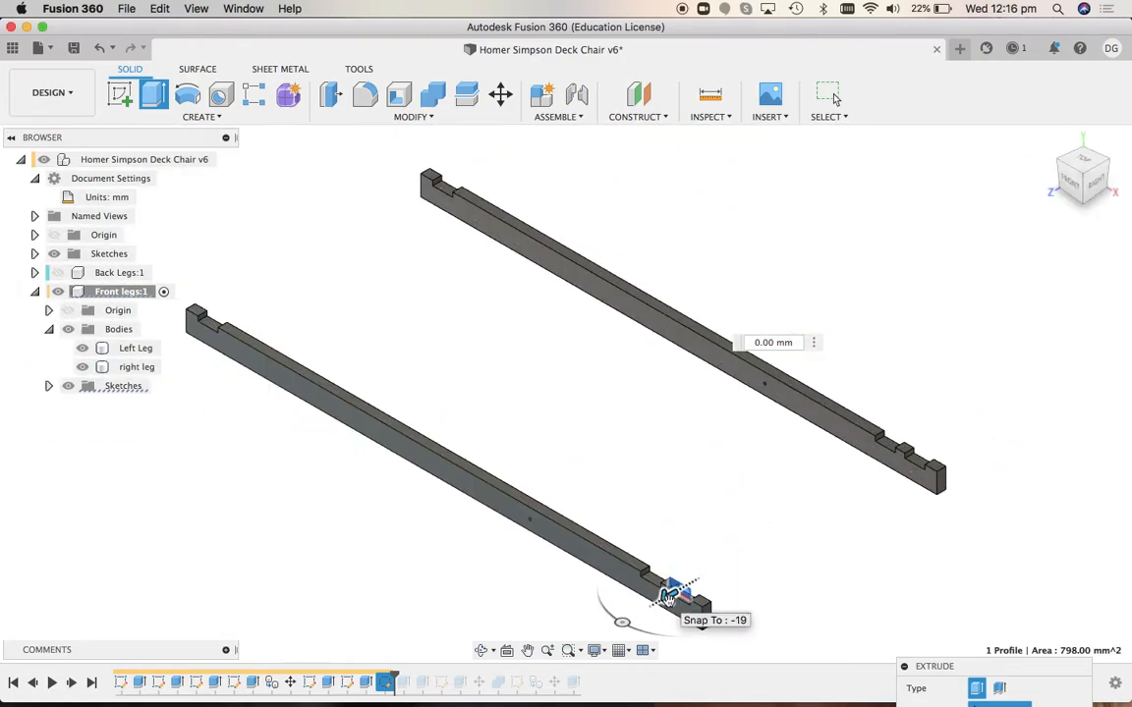
drag(671, 596, 794, 543)
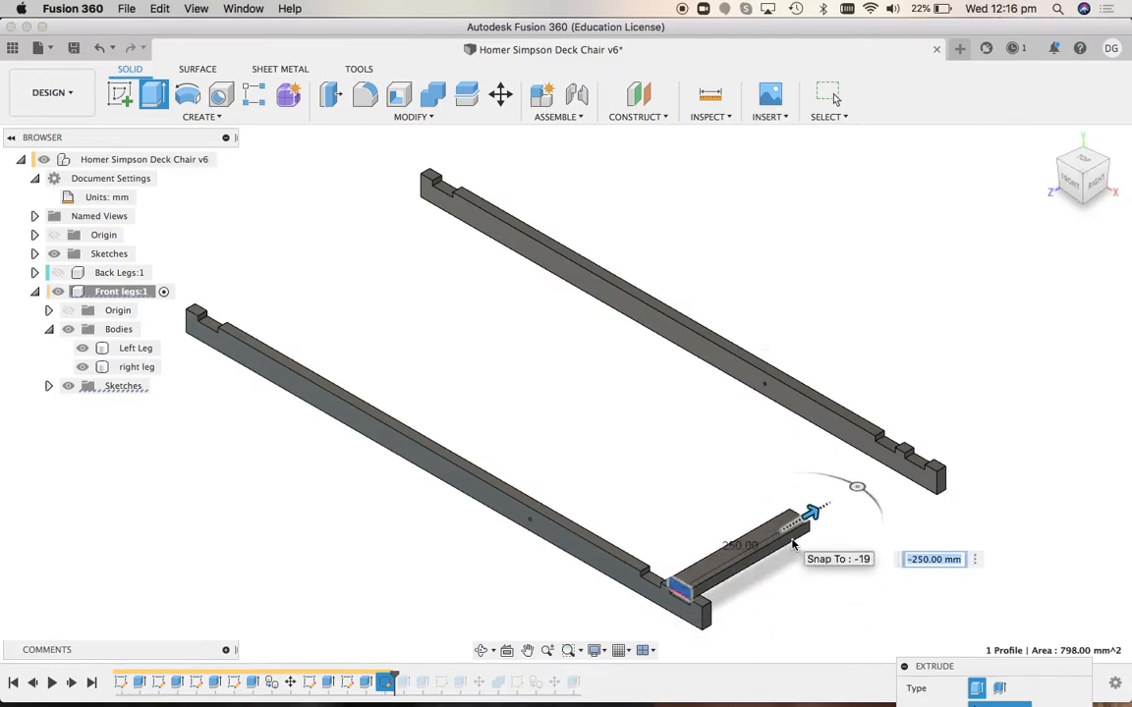
text(-510)
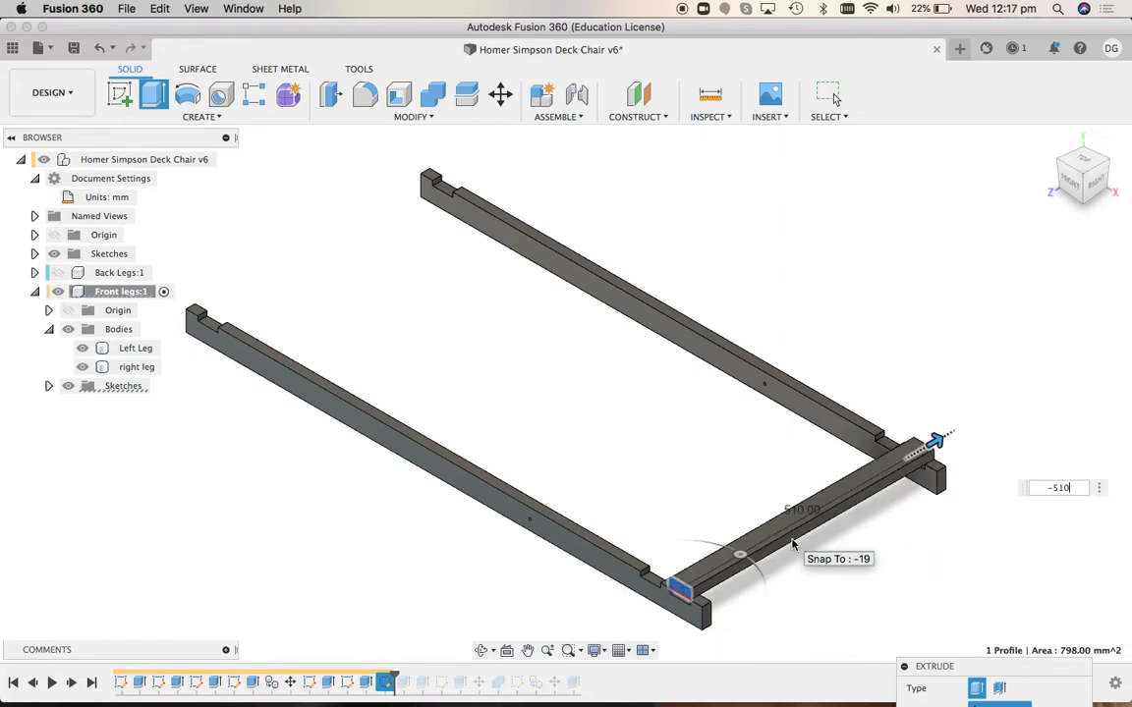
key(Return)
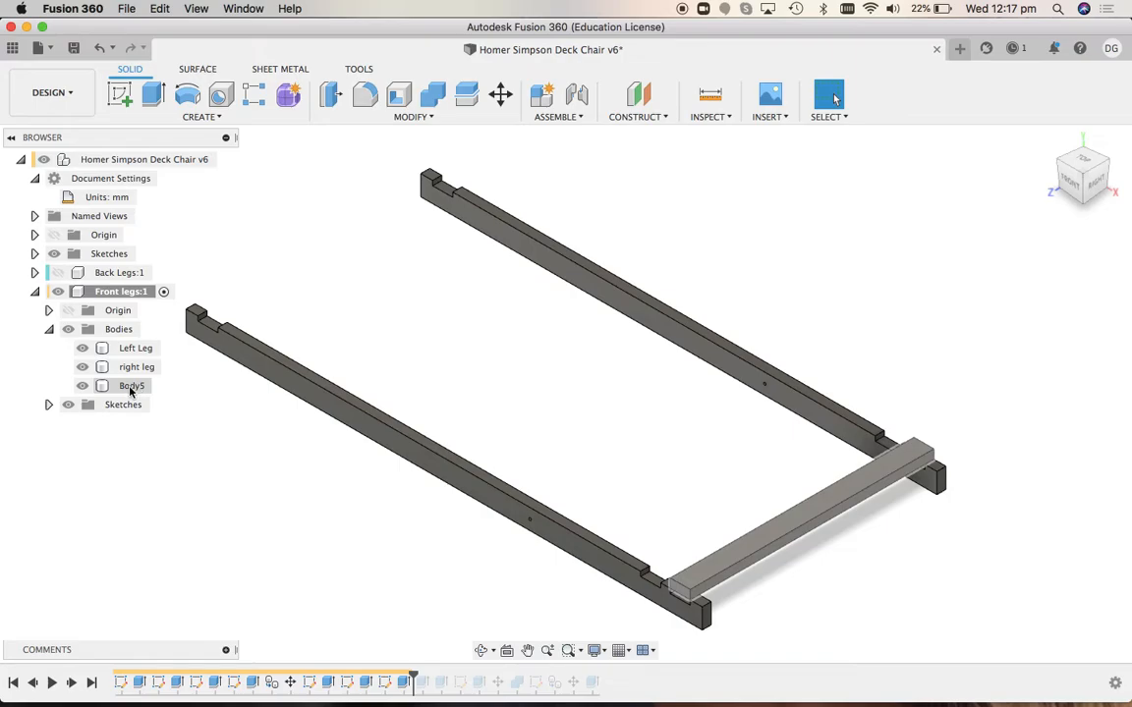
Rename the new cross rail body as "Upper Cross rial"
click(130, 389)
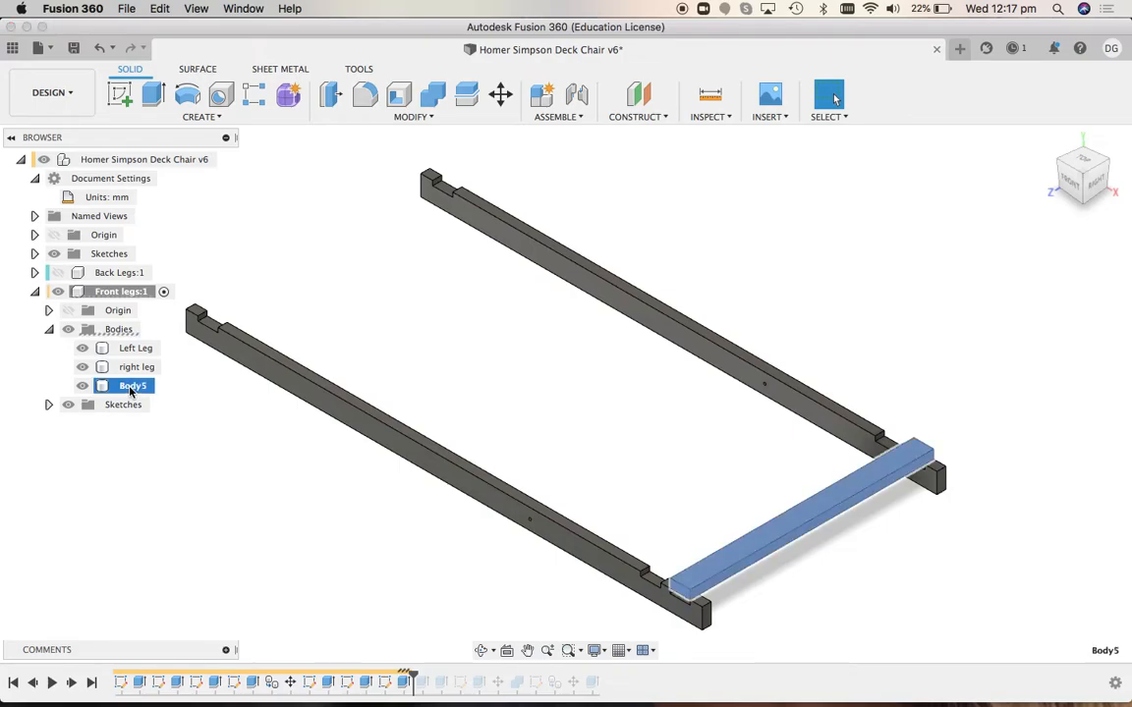
double_click(130, 389)
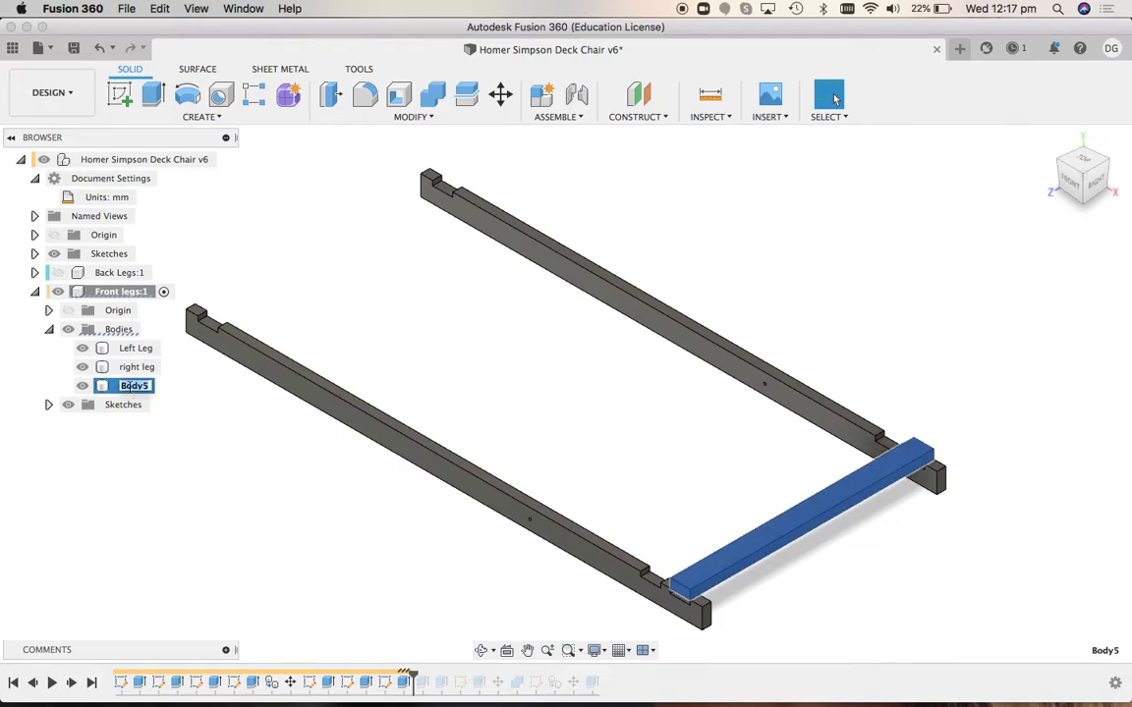
text(Upper Cross)
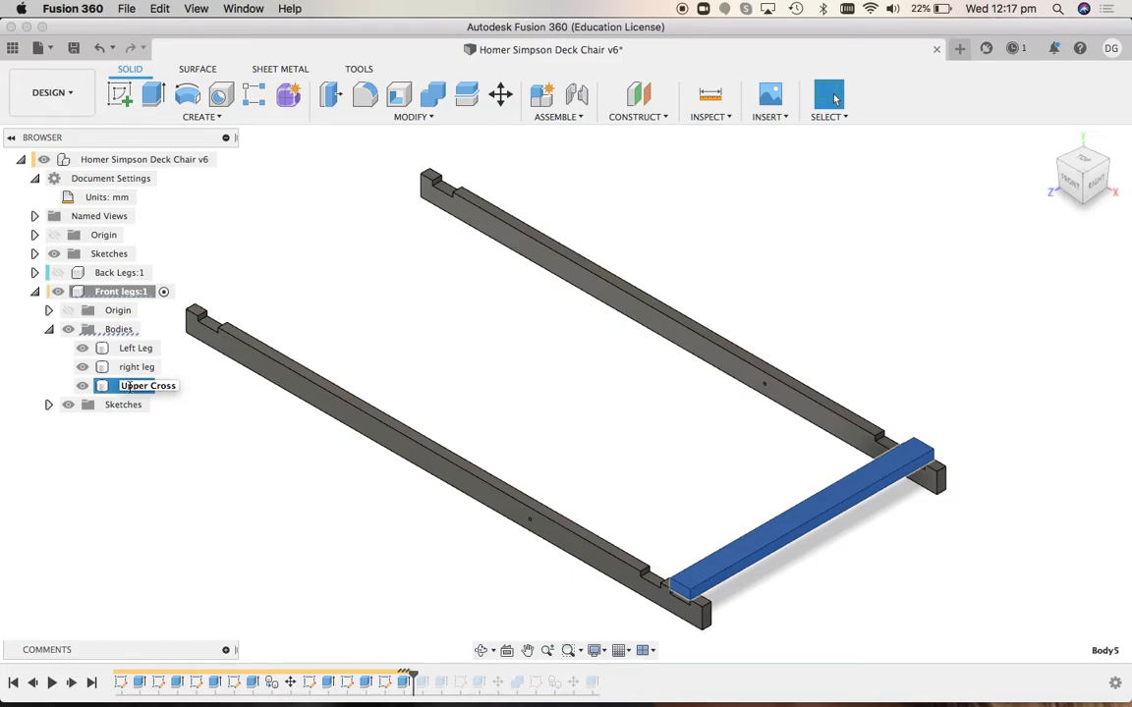
text( rial)
key(Return)
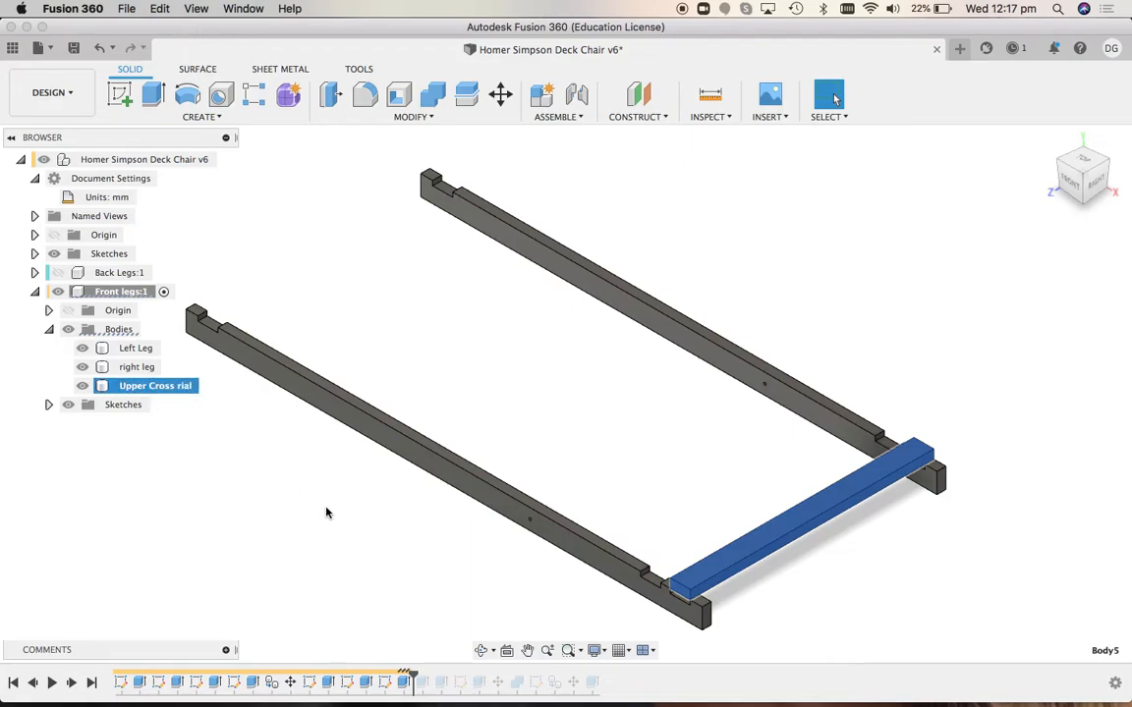
click(327, 512)
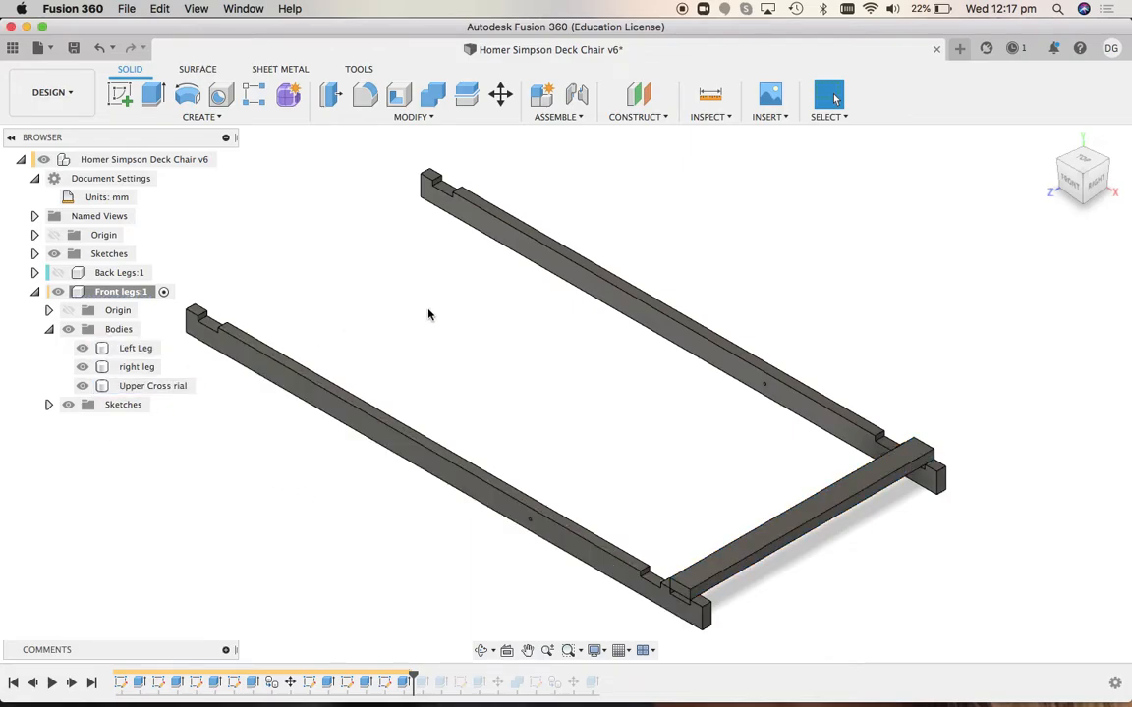
click(1071, 185)
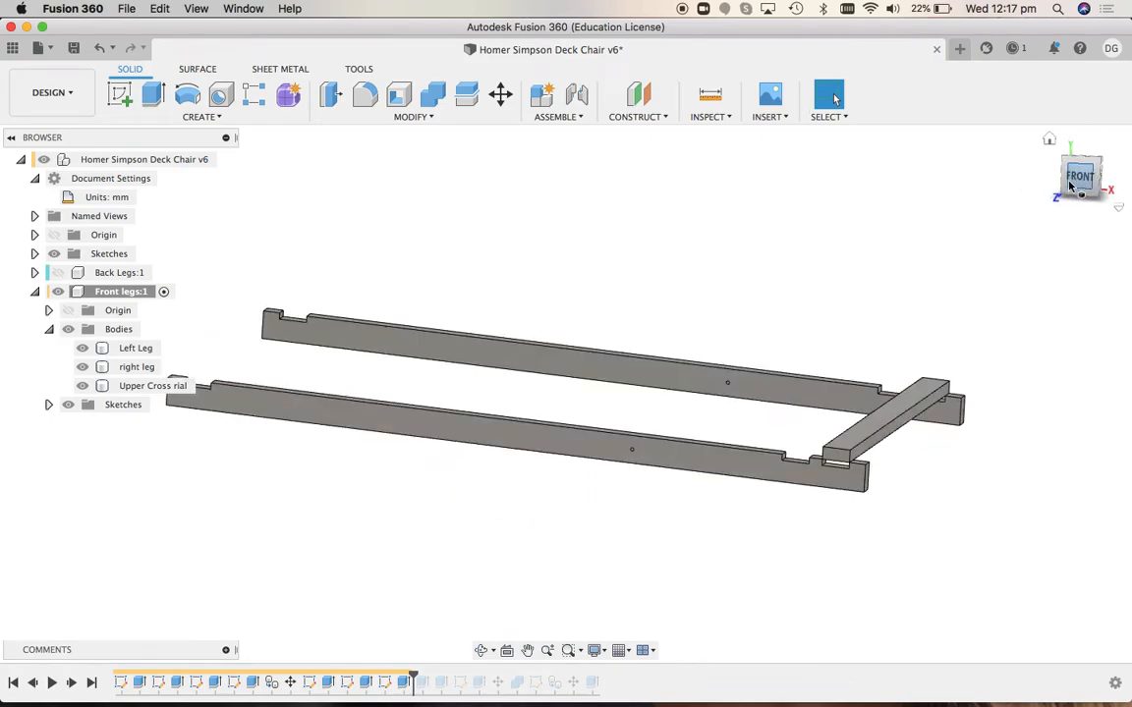
click(568, 652)
drag(851, 300, 911, 388)
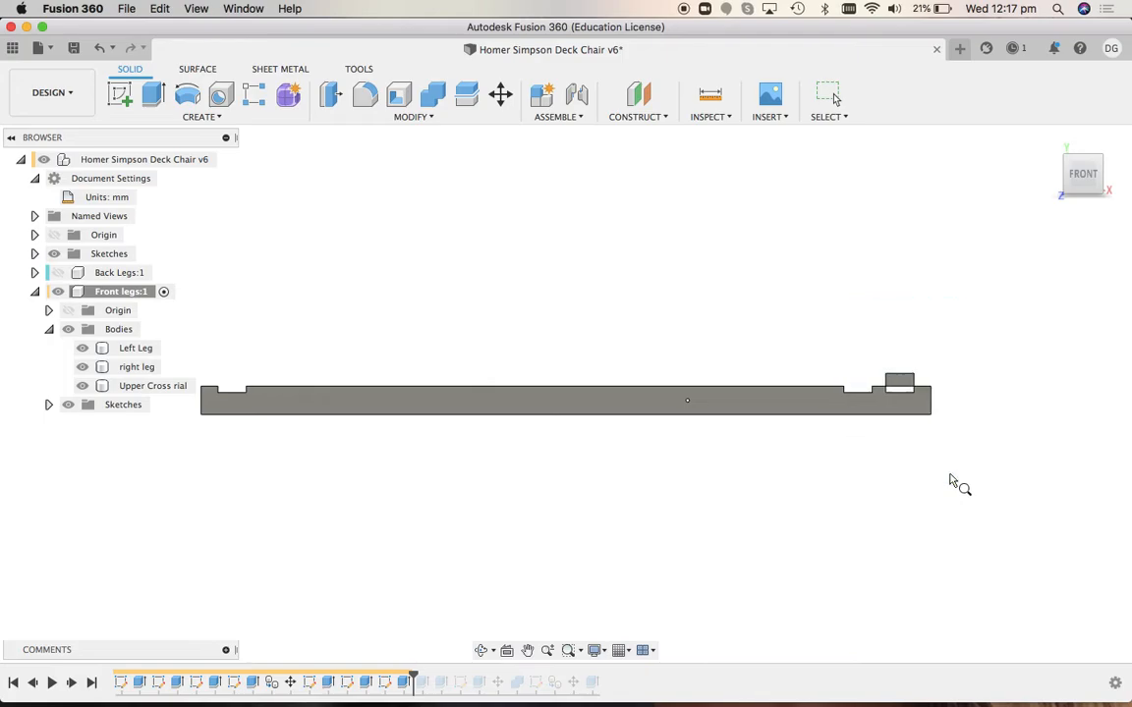
key(Escape)
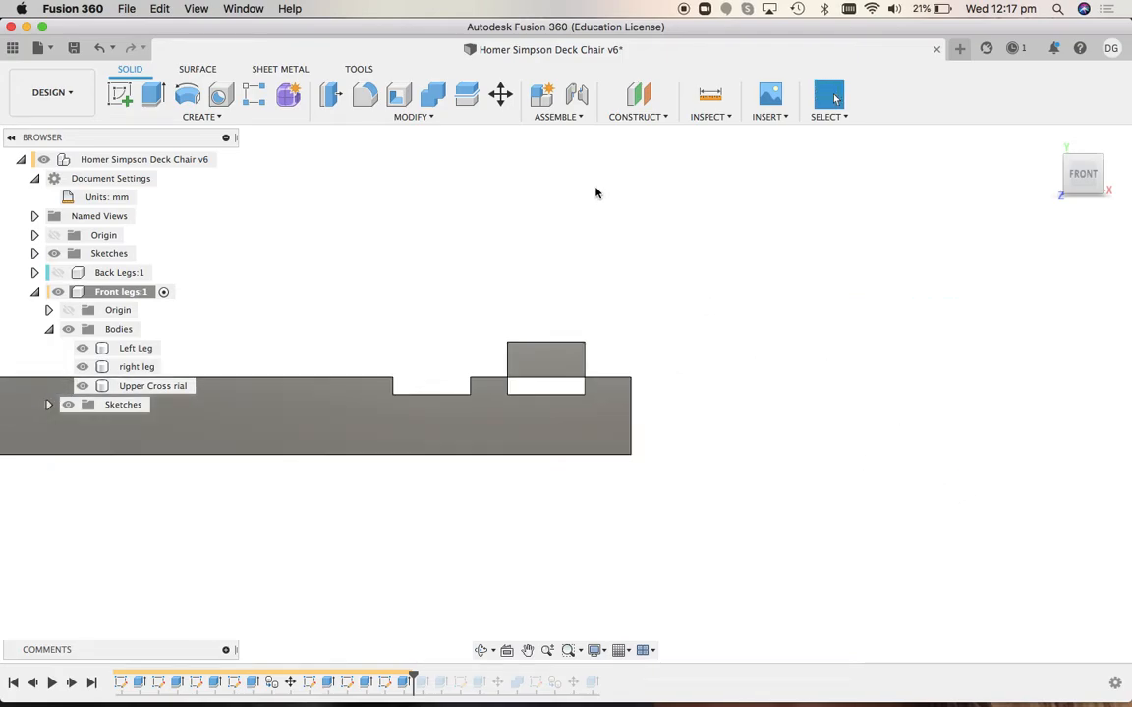
click(502, 94)
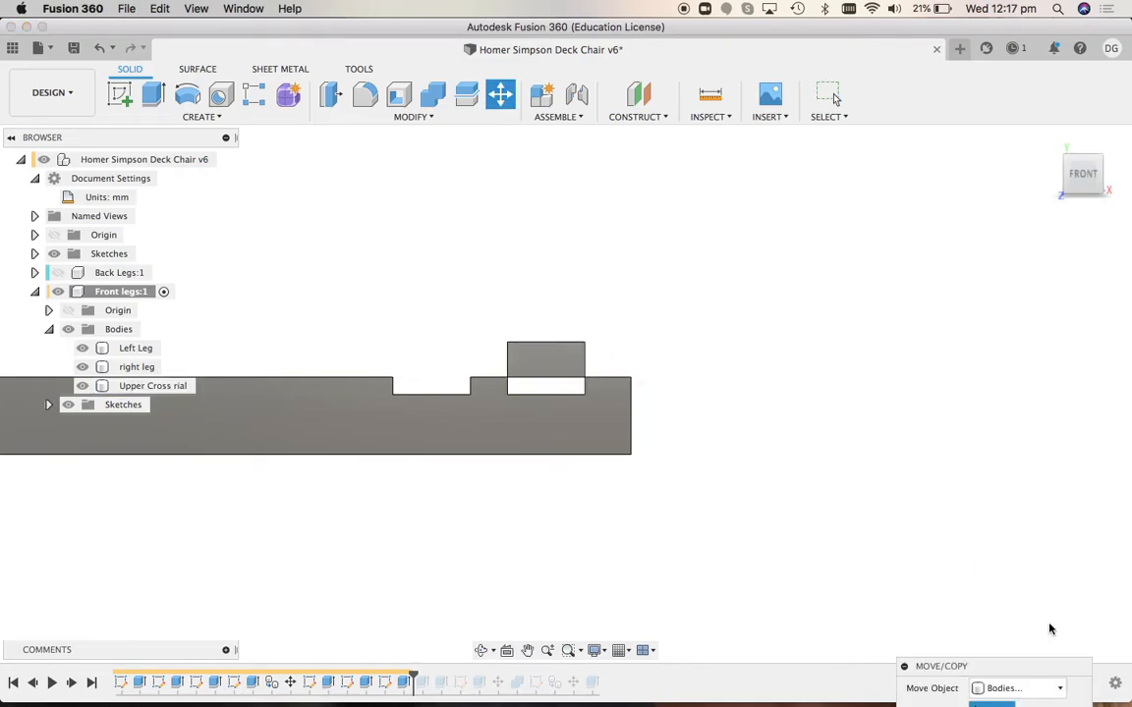
click(941, 666)
drag(1030, 464, 956, 307)
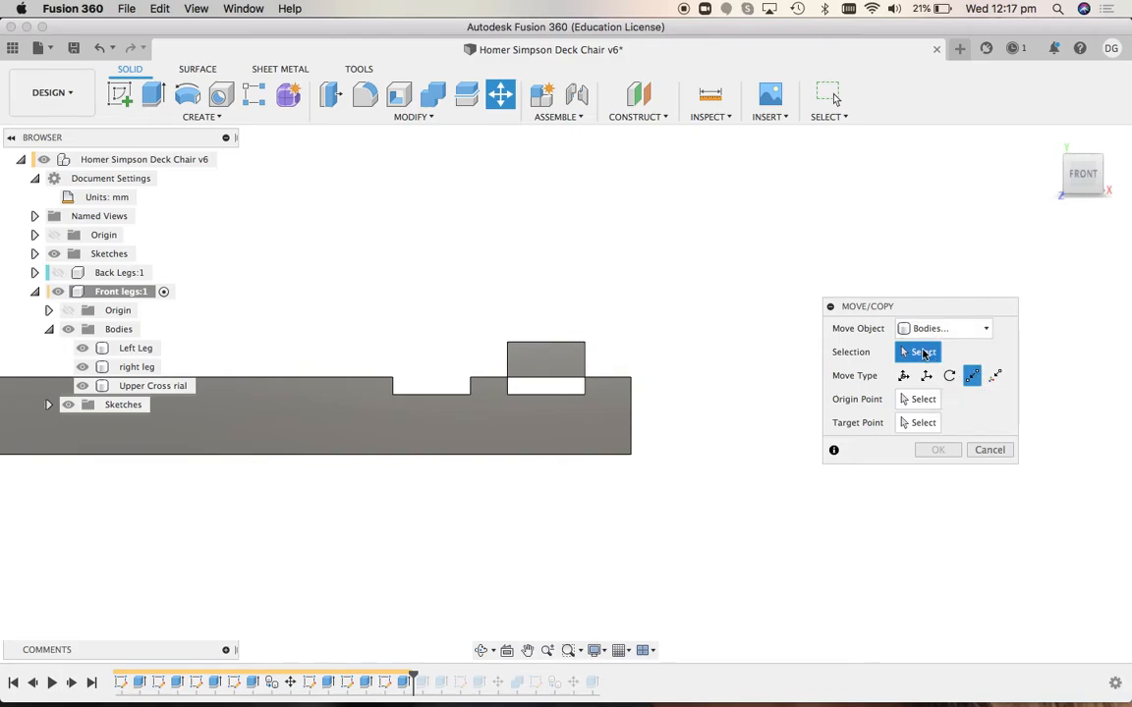
click(924, 400)
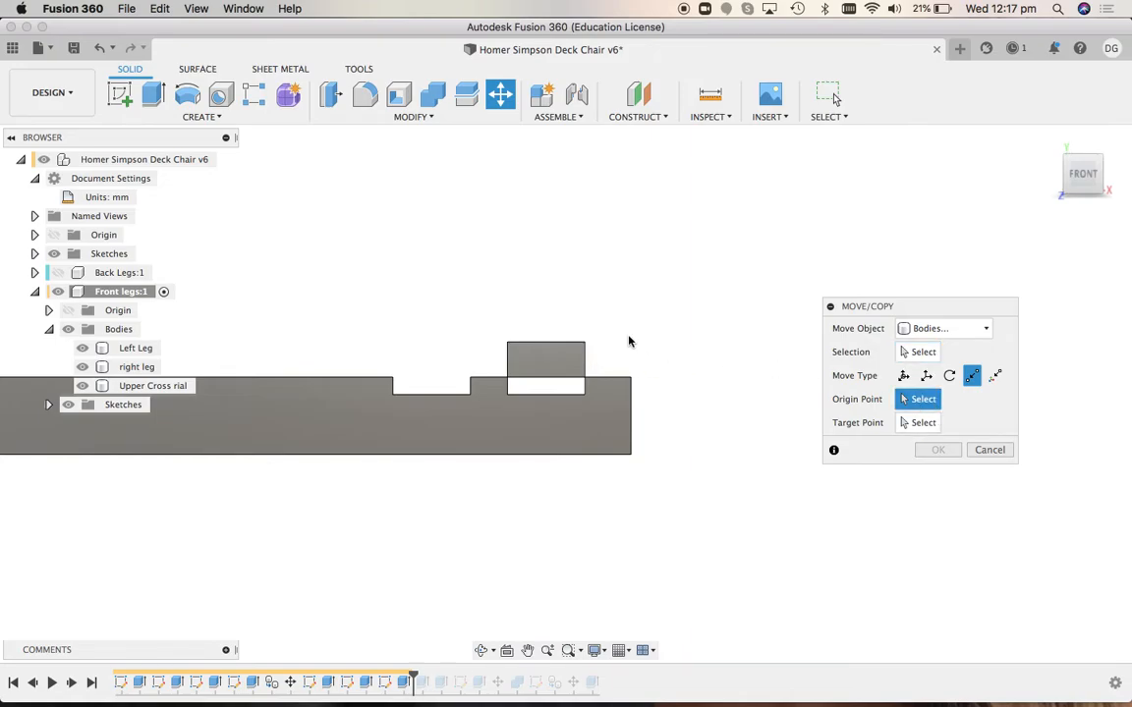
click(584, 344)
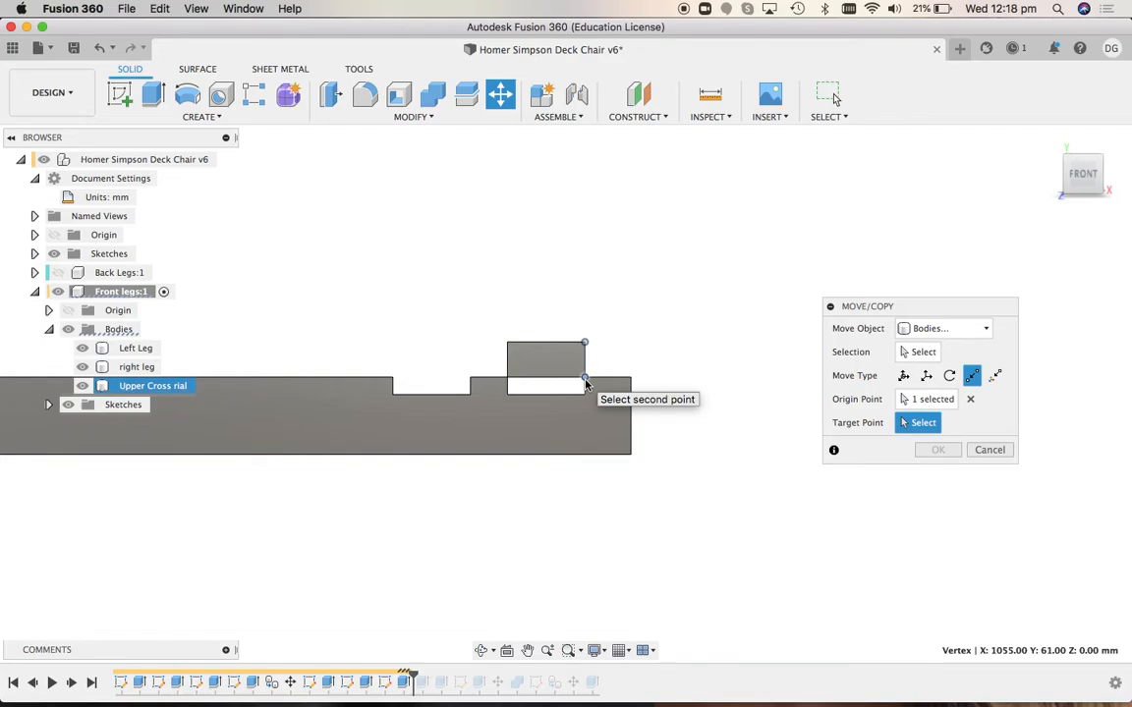
click(584, 381)
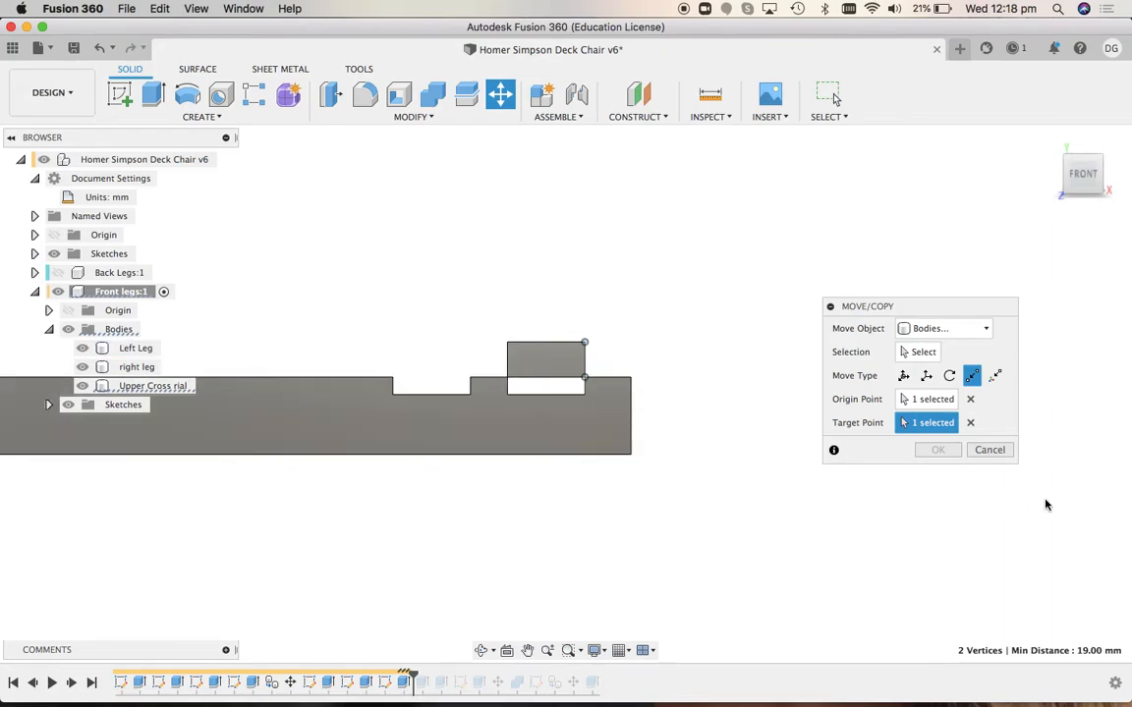
click(989, 449)
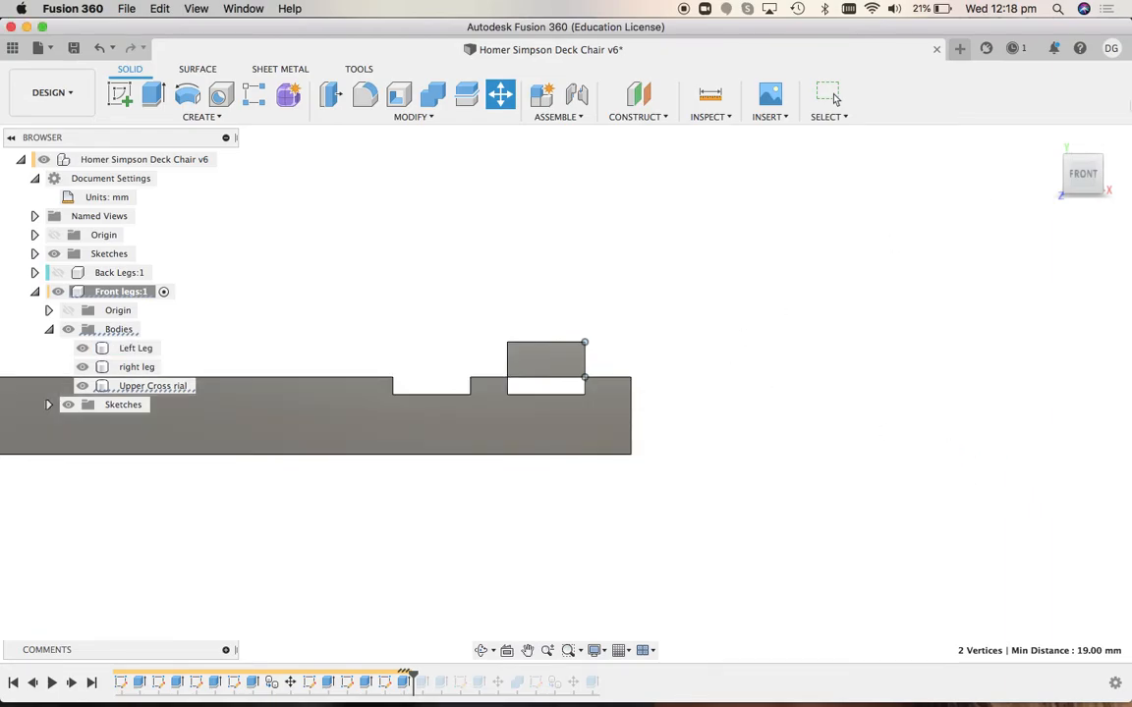
key(Escape)
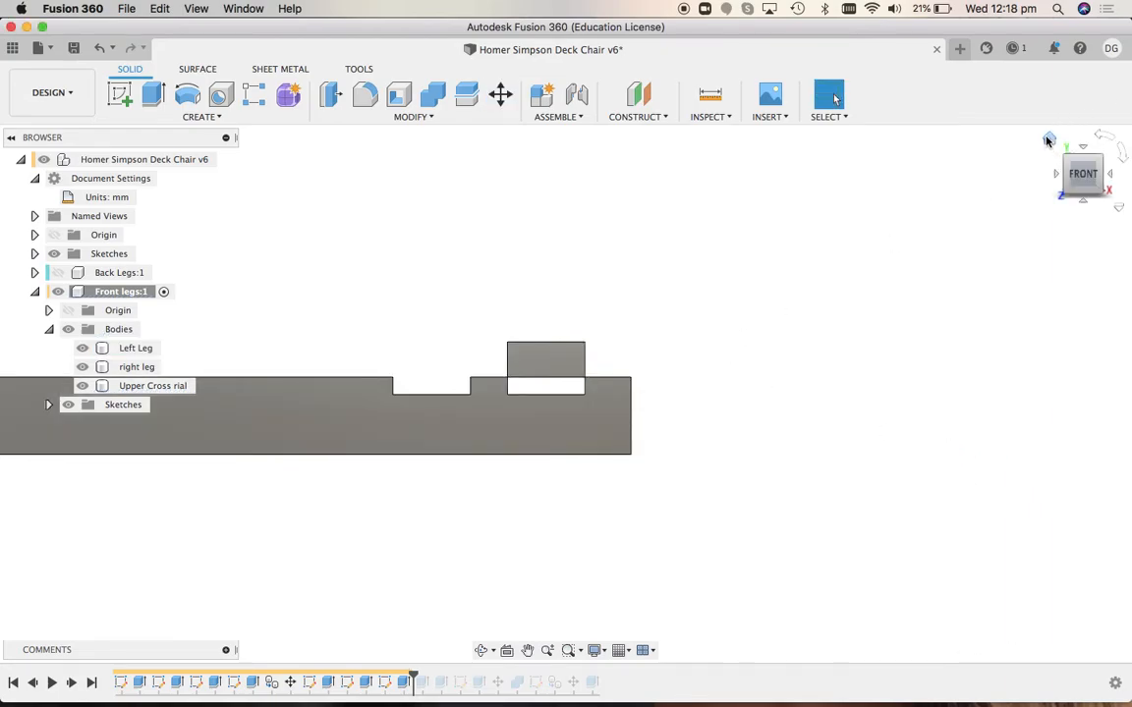
click(1048, 139)
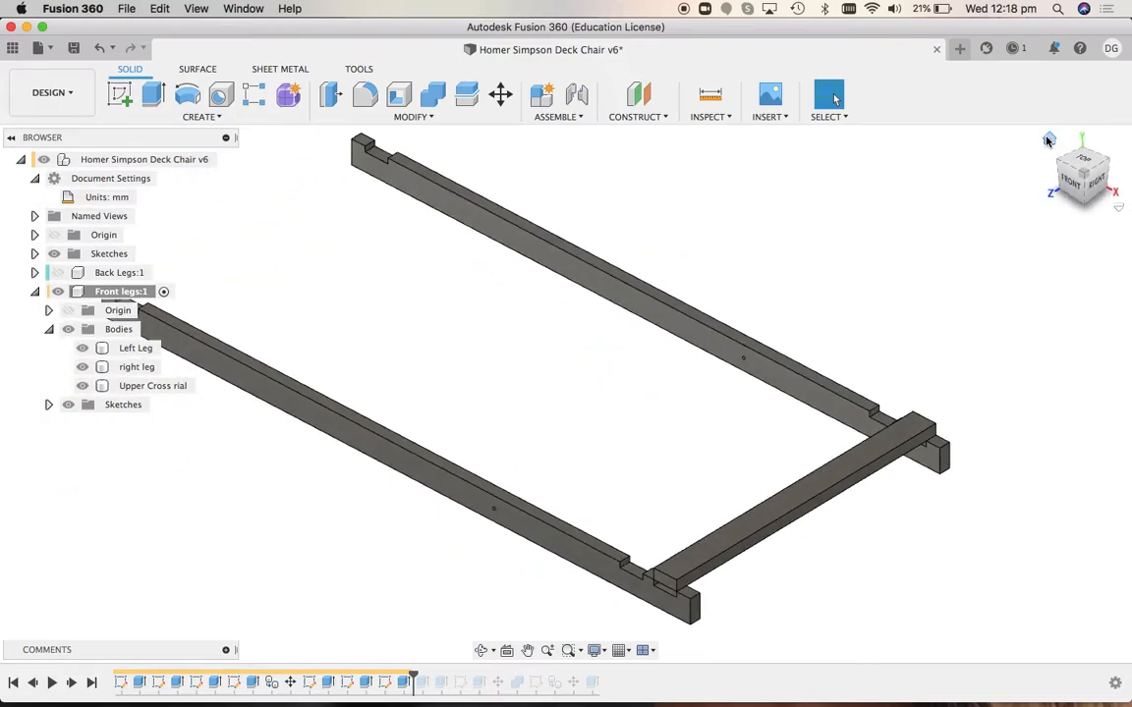
Move the Upper Cross rial body point to point, from its end's upper outer corner down to the matching top corner of the left leg's outermost notch
click(570, 650)
drag(633, 535, 735, 653)
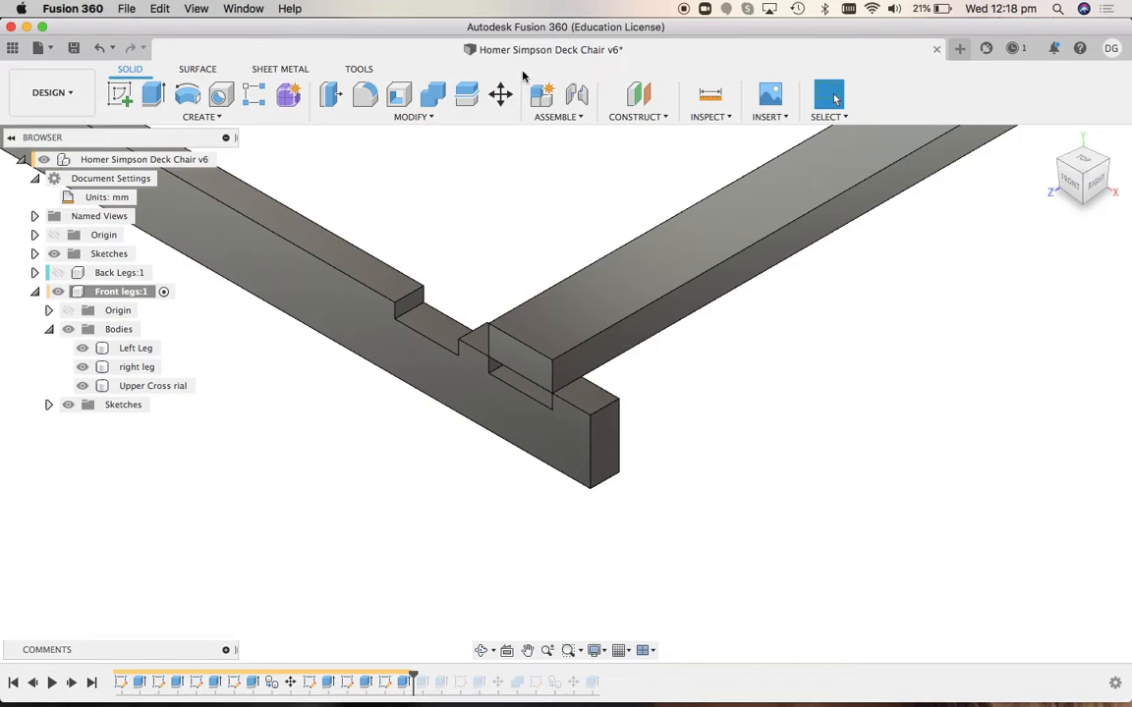
click(500, 93)
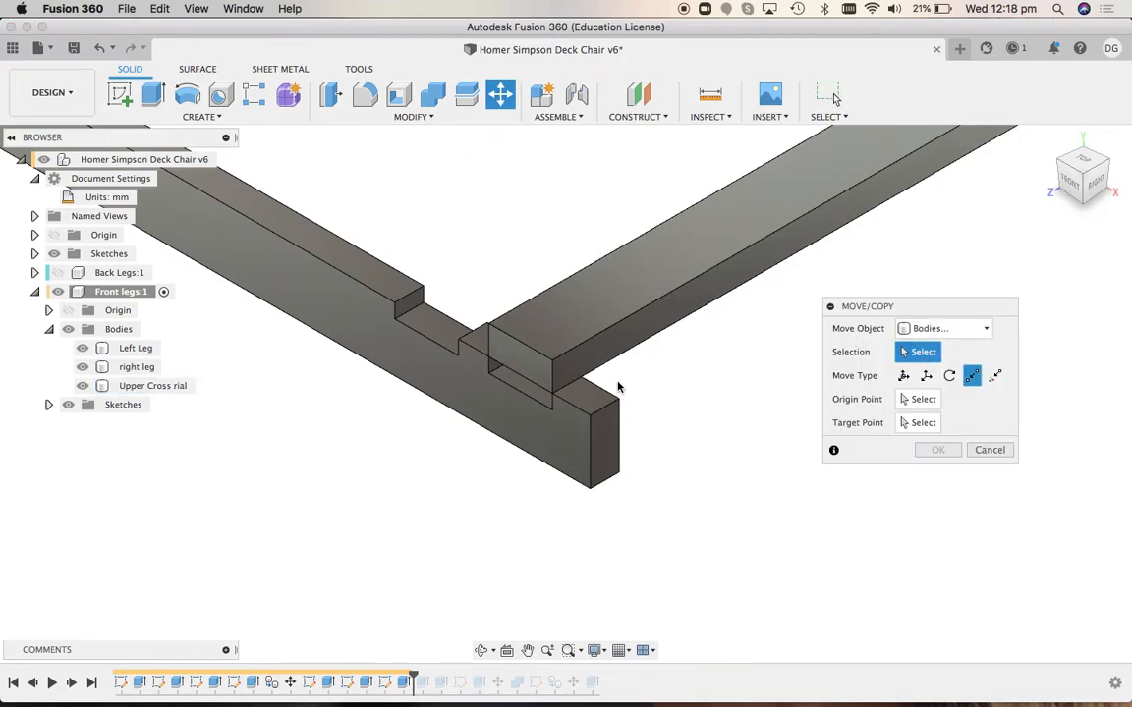
click(579, 325)
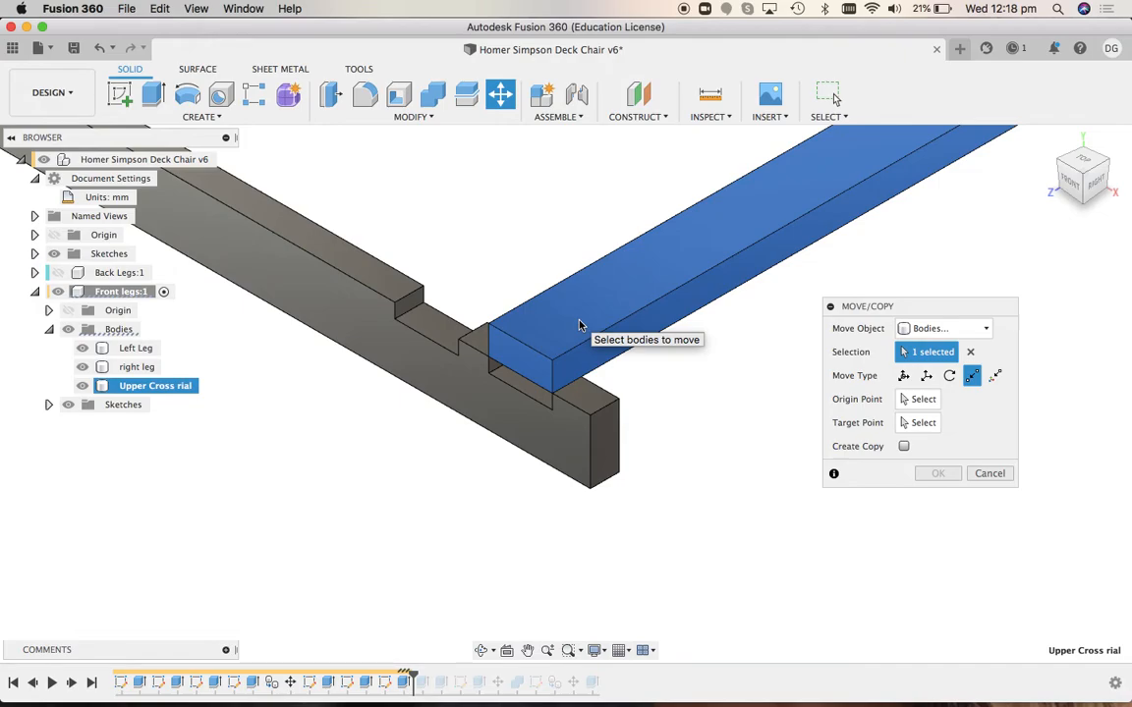
click(922, 399)
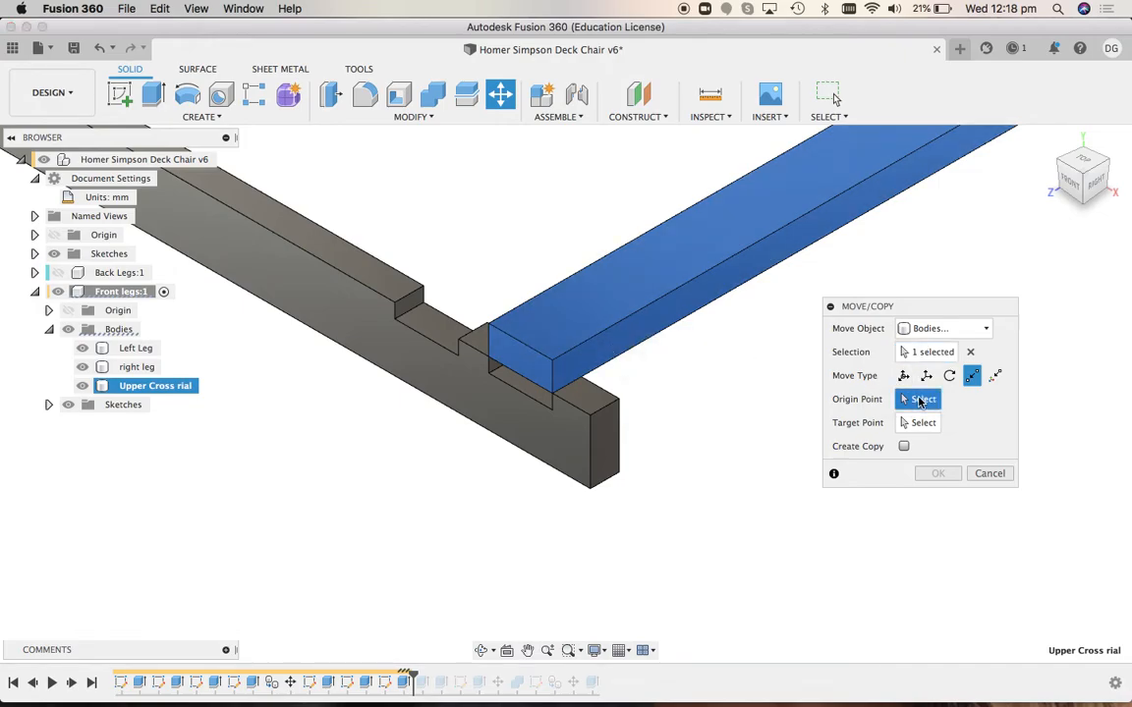
click(552, 364)
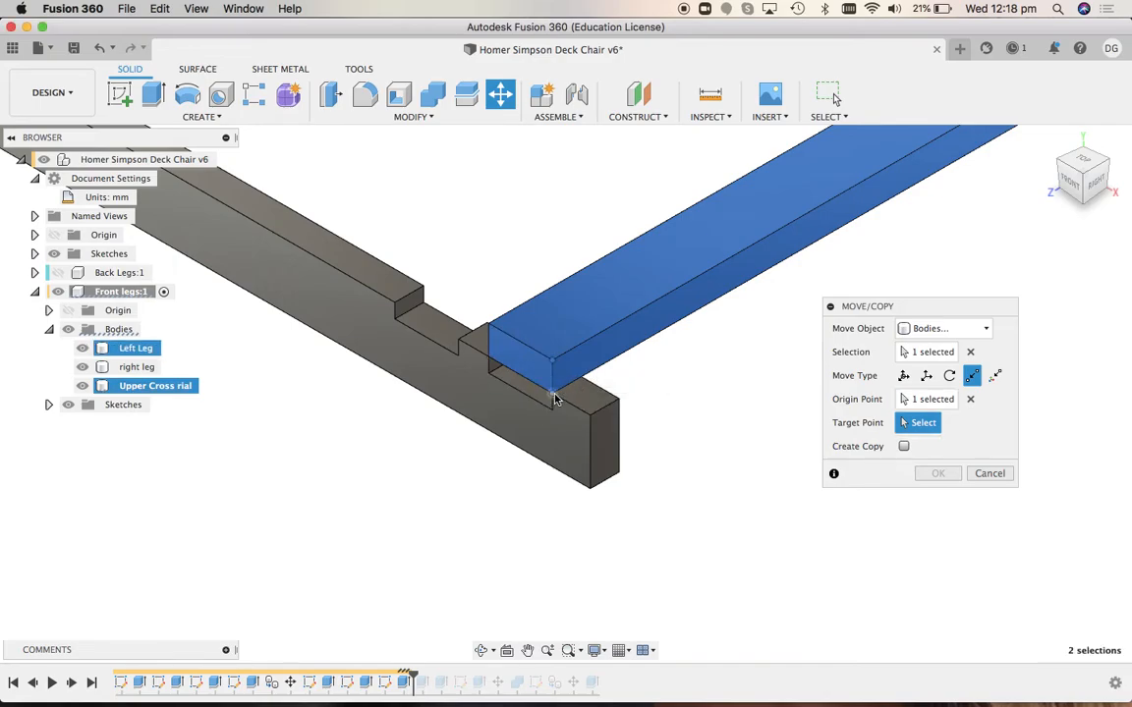
click(556, 397)
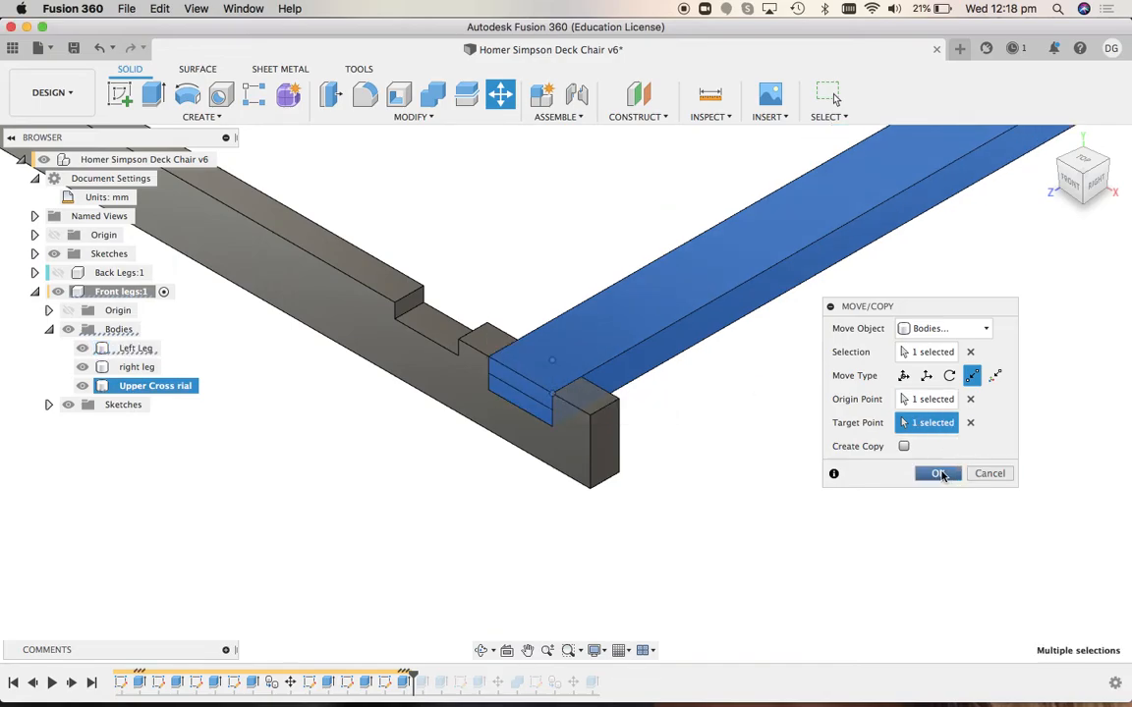
click(939, 474)
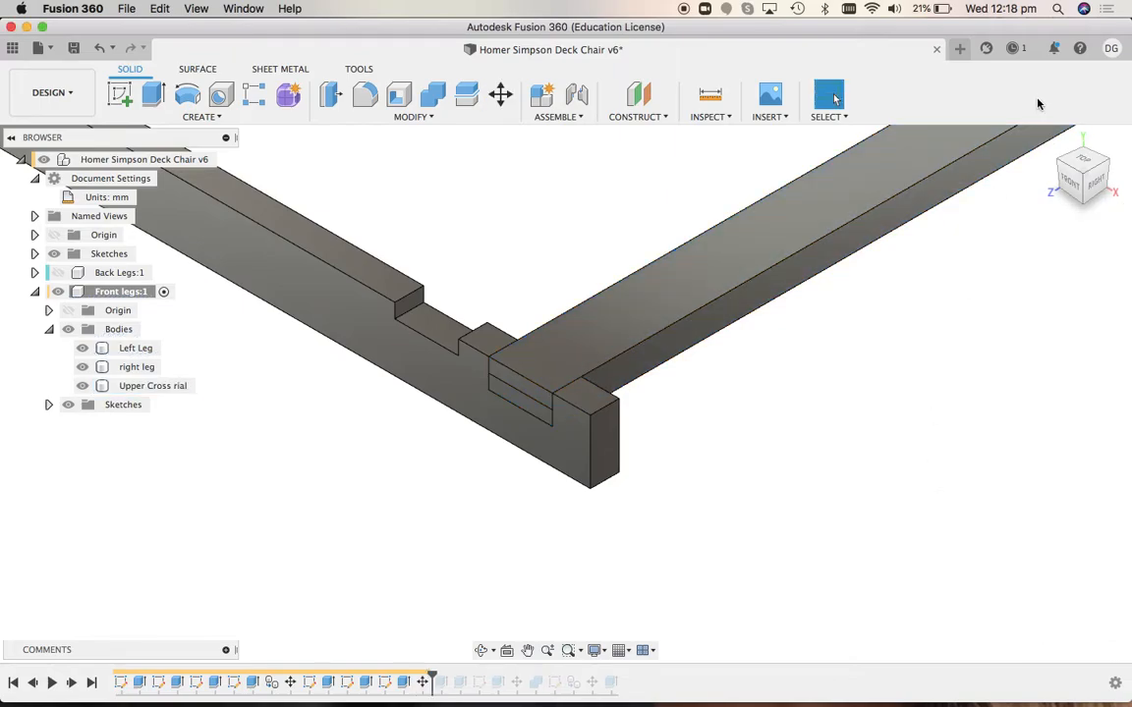
Cut the Upper Cross rial body with the left and right legs as tool bodies using Combine, keeping the tools
click(1048, 141)
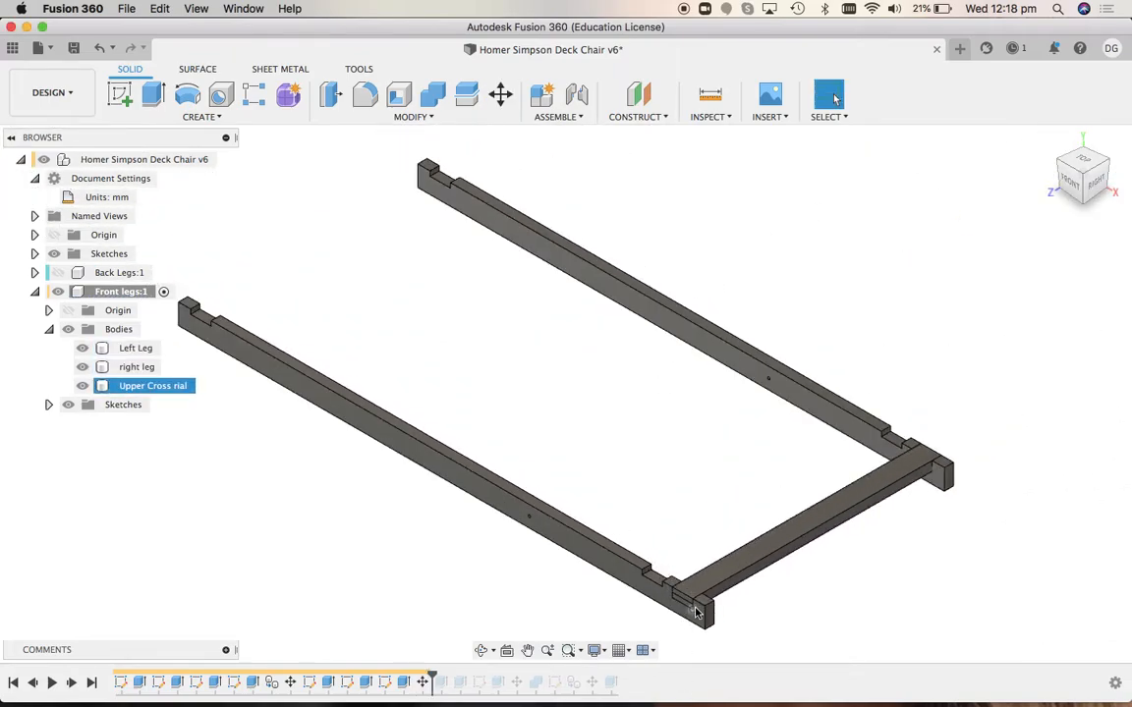
click(394, 118)
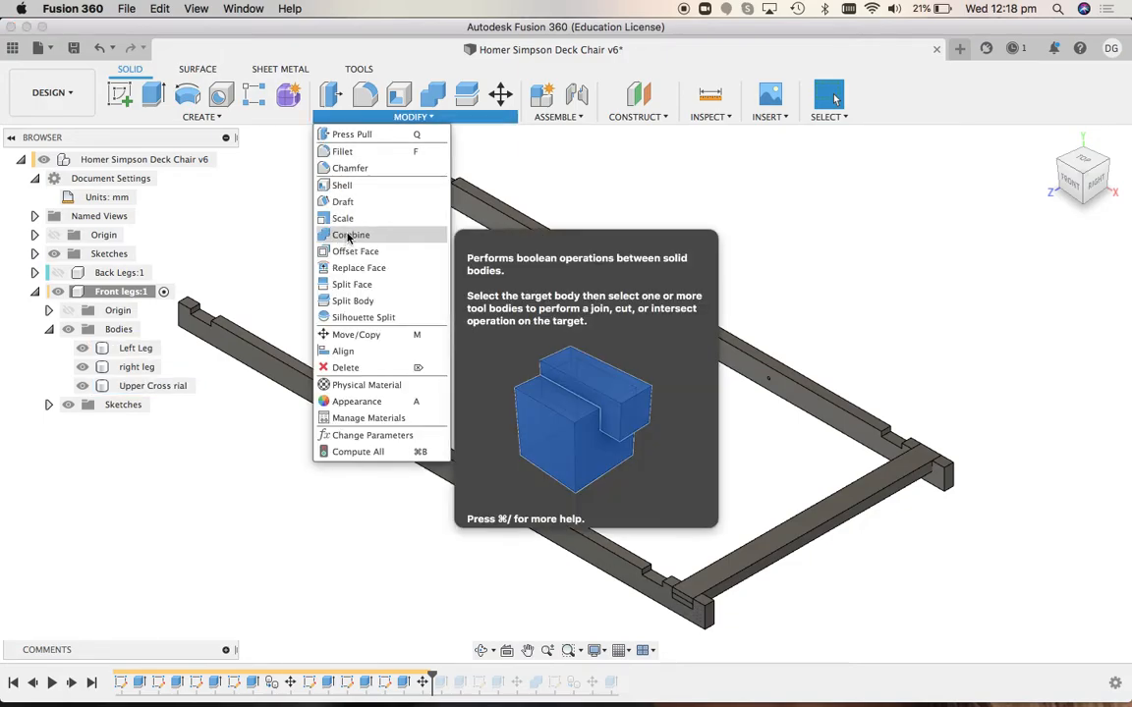
click(346, 235)
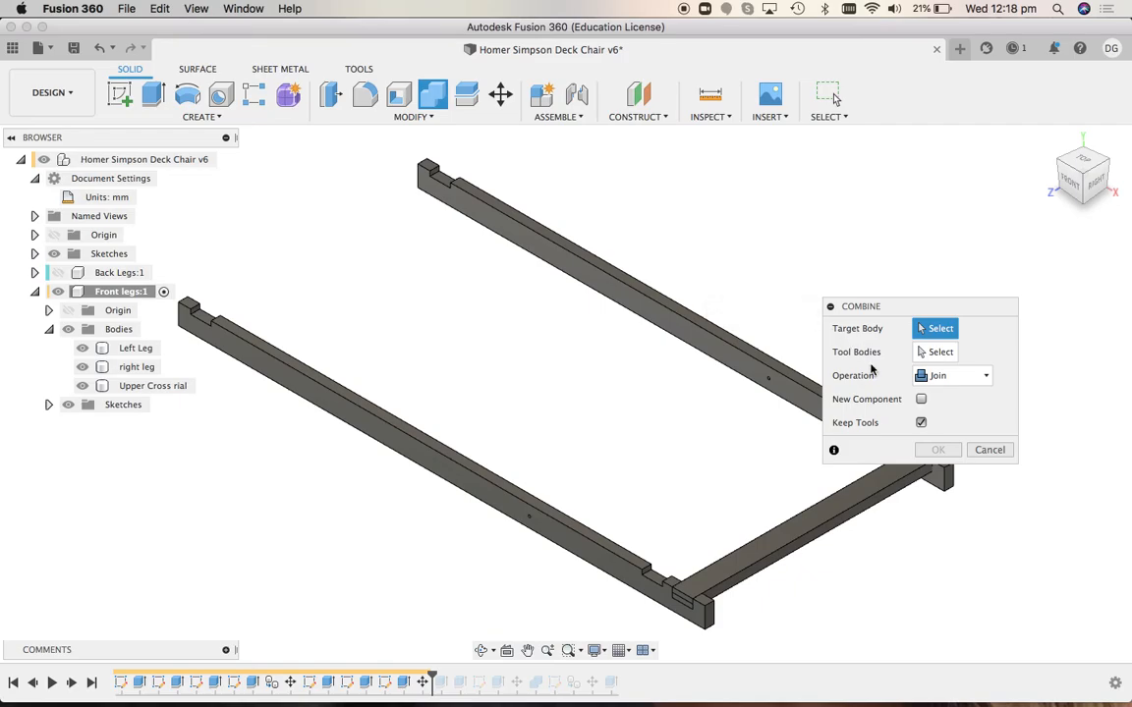
click(819, 518)
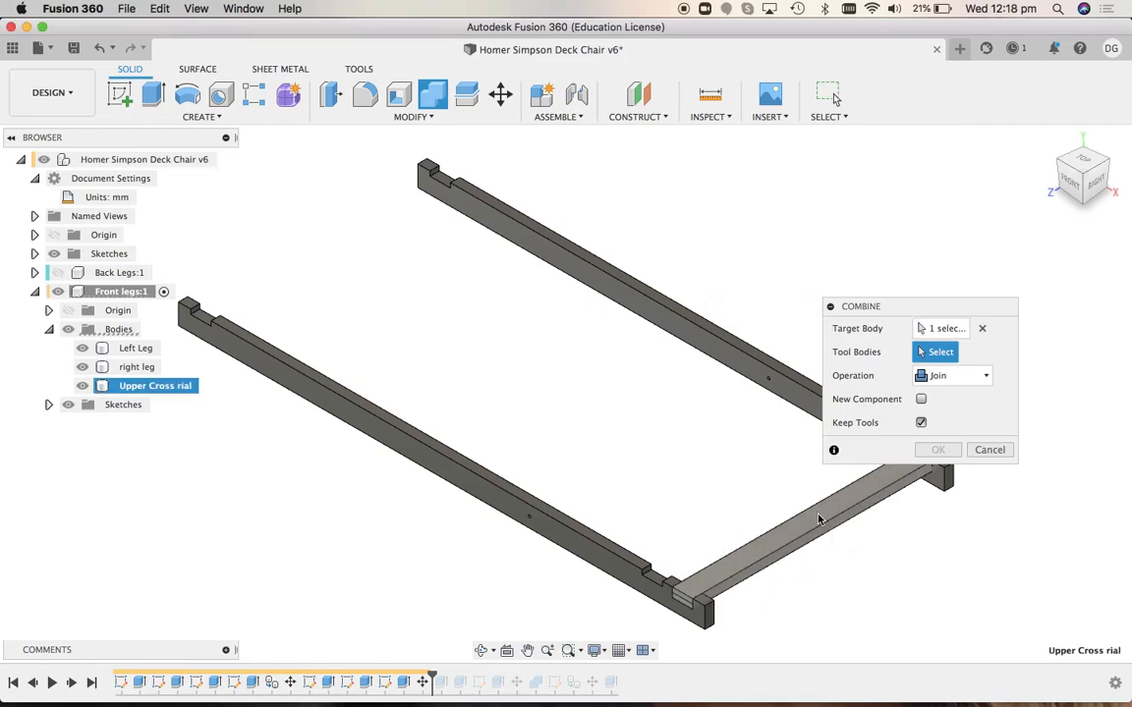
click(967, 375)
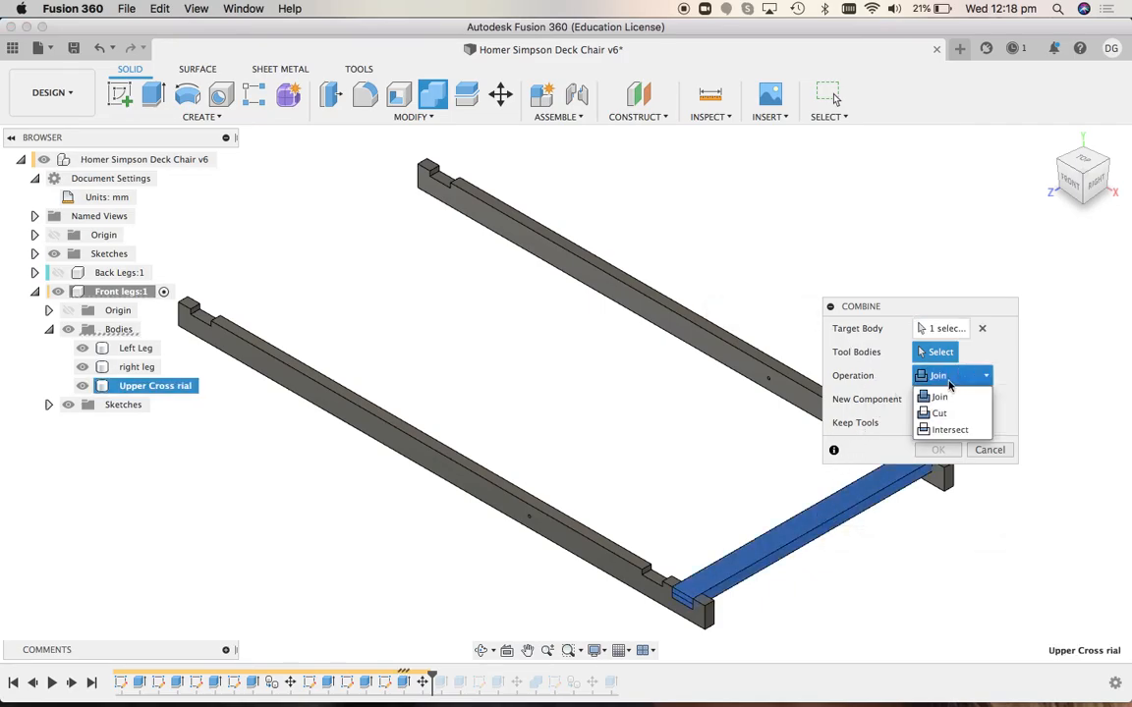
click(941, 414)
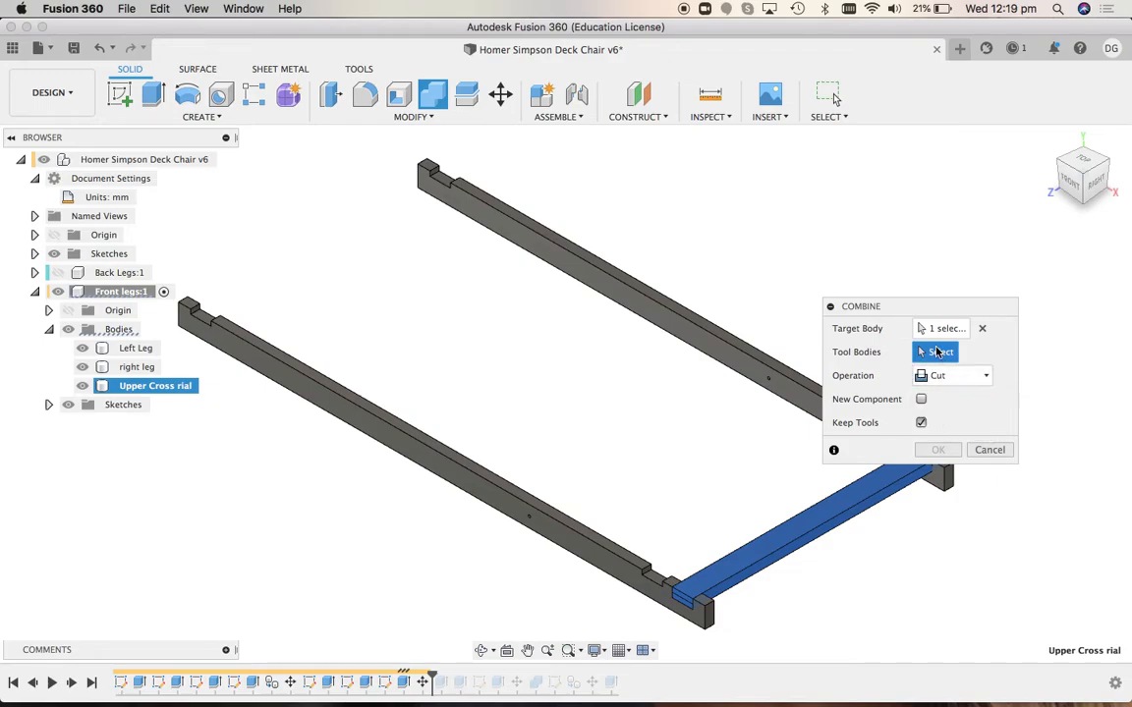
click(737, 357)
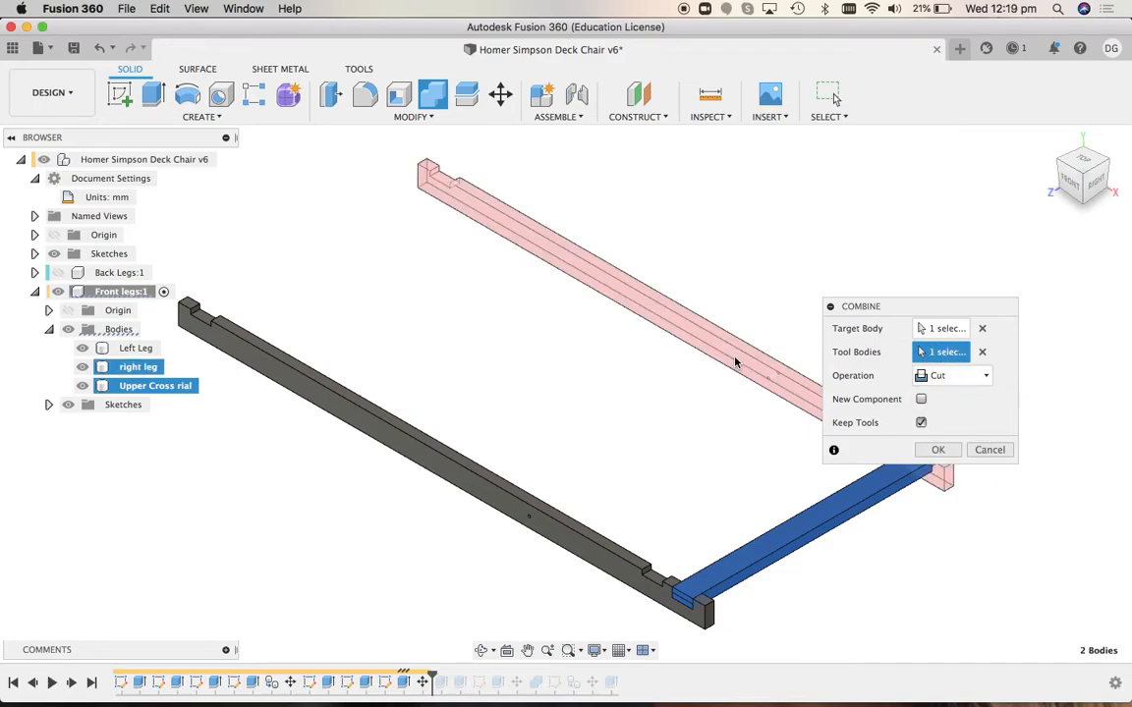
click(577, 538)
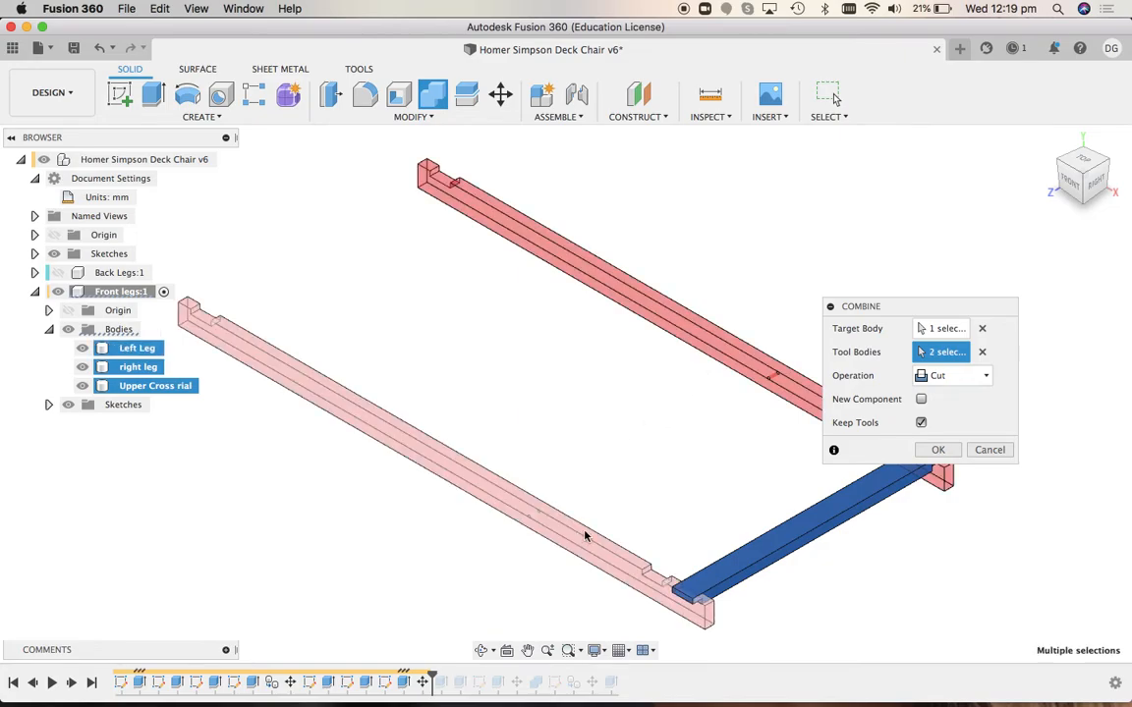
click(920, 423)
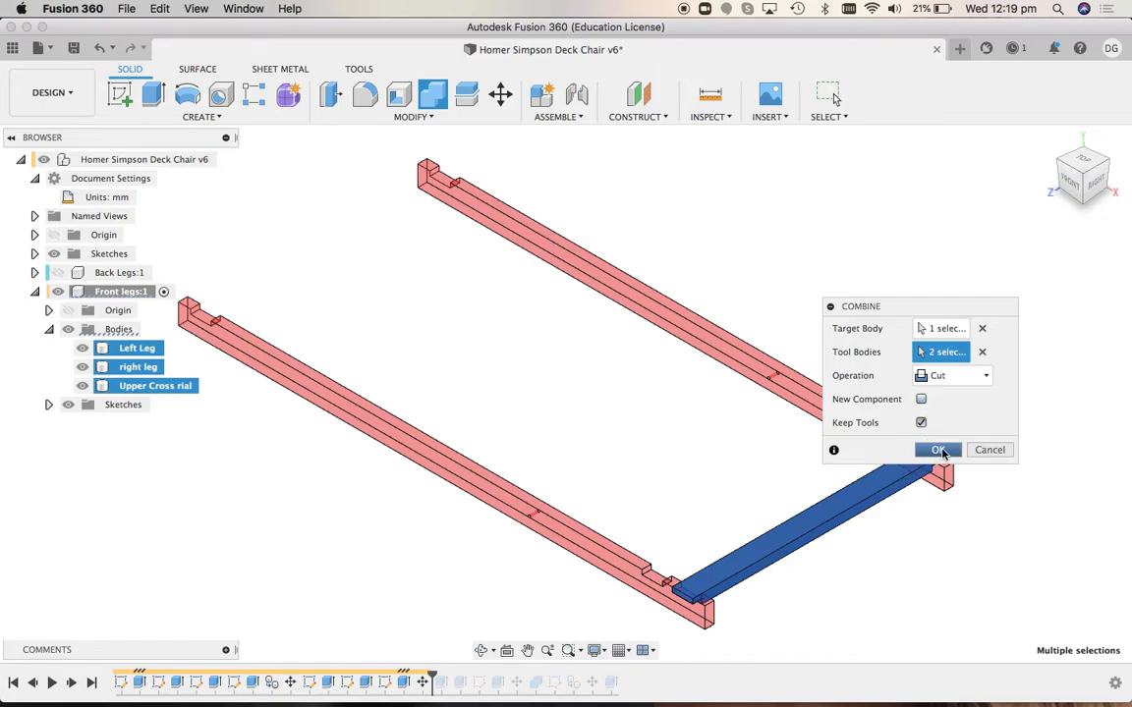
click(939, 451)
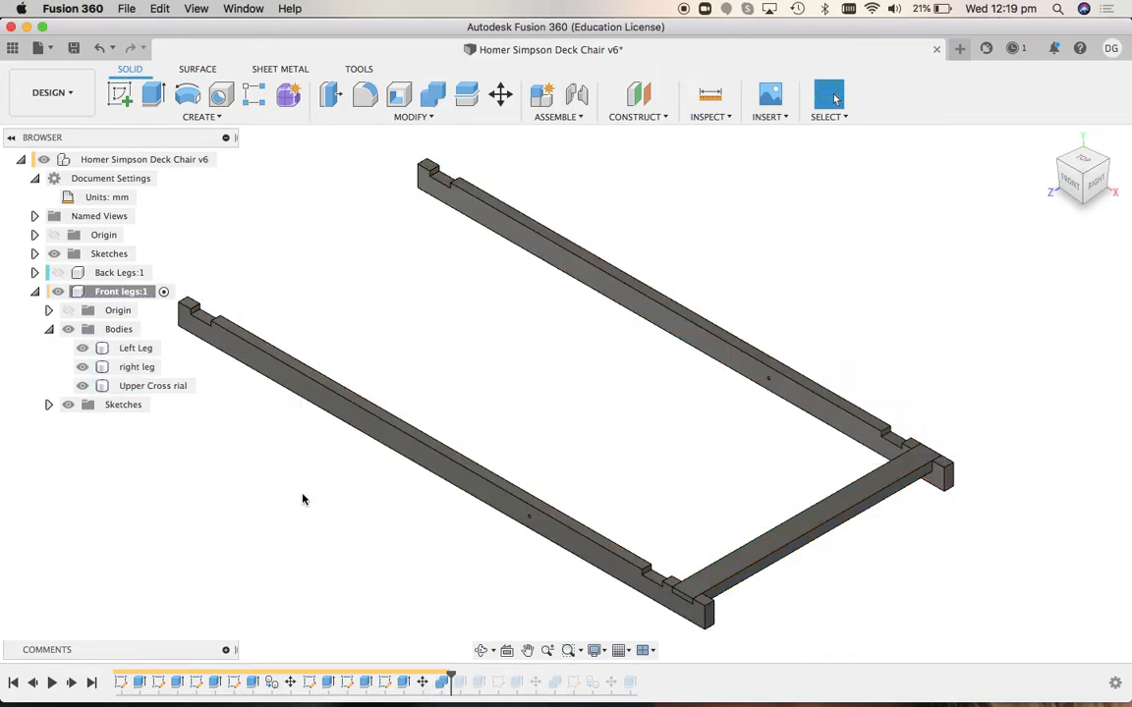
Hide both leg bodies and examine the notches cut into the ends of the cross rail
click(83, 367)
click(82, 348)
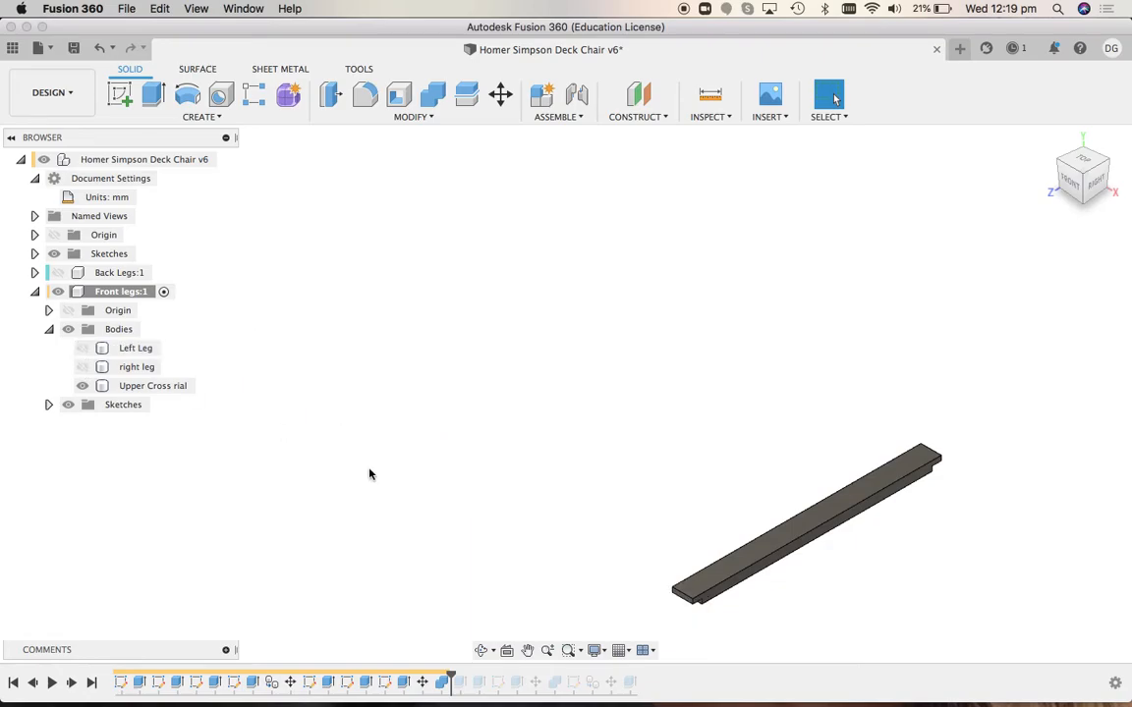
click(568, 649)
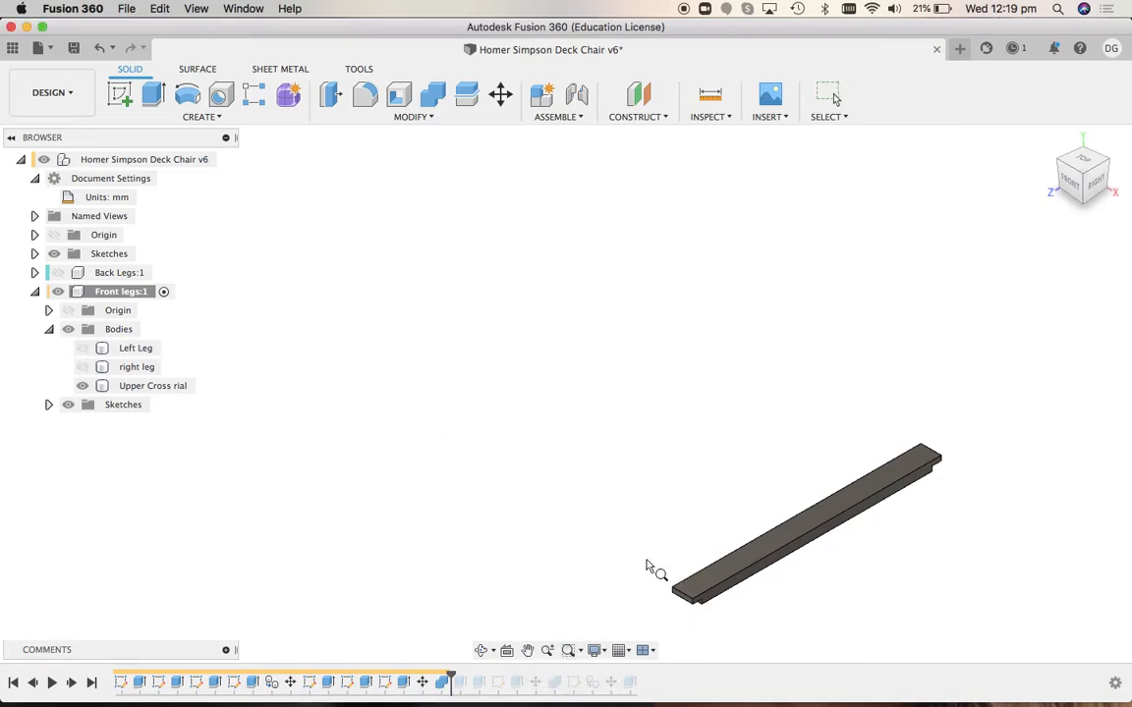
drag(652, 569, 731, 629)
click(585, 354)
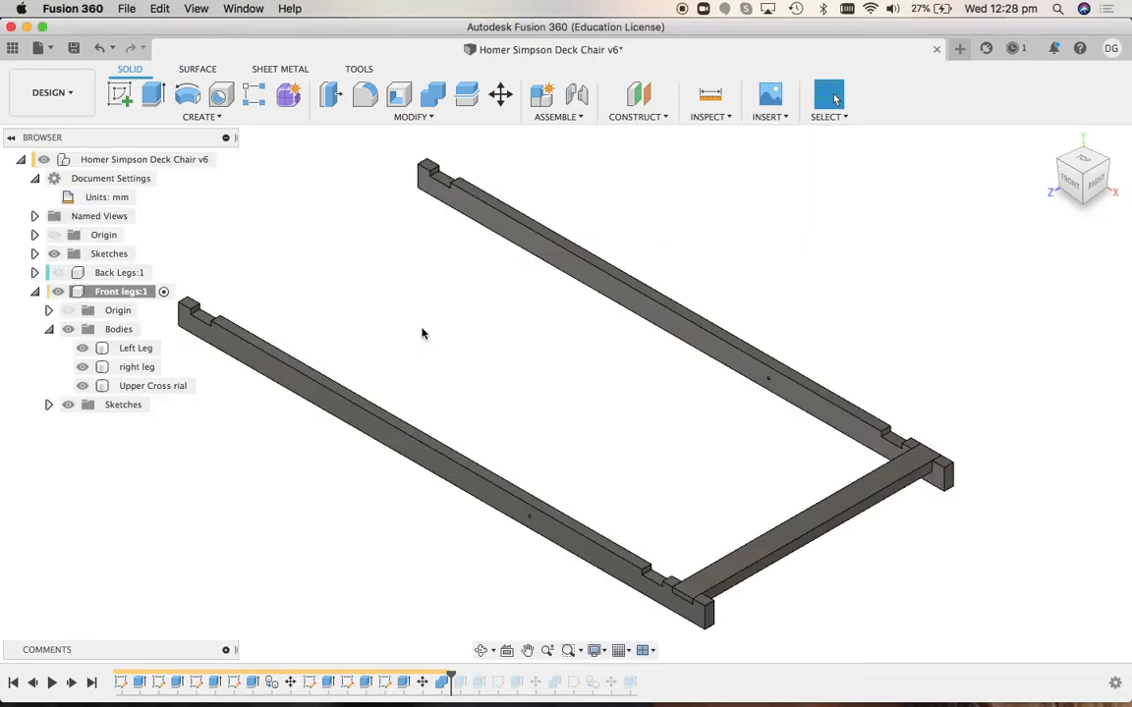
Correct the cross rail body's name to "Upper Cross rail"
click(167, 389)
click(167, 389)
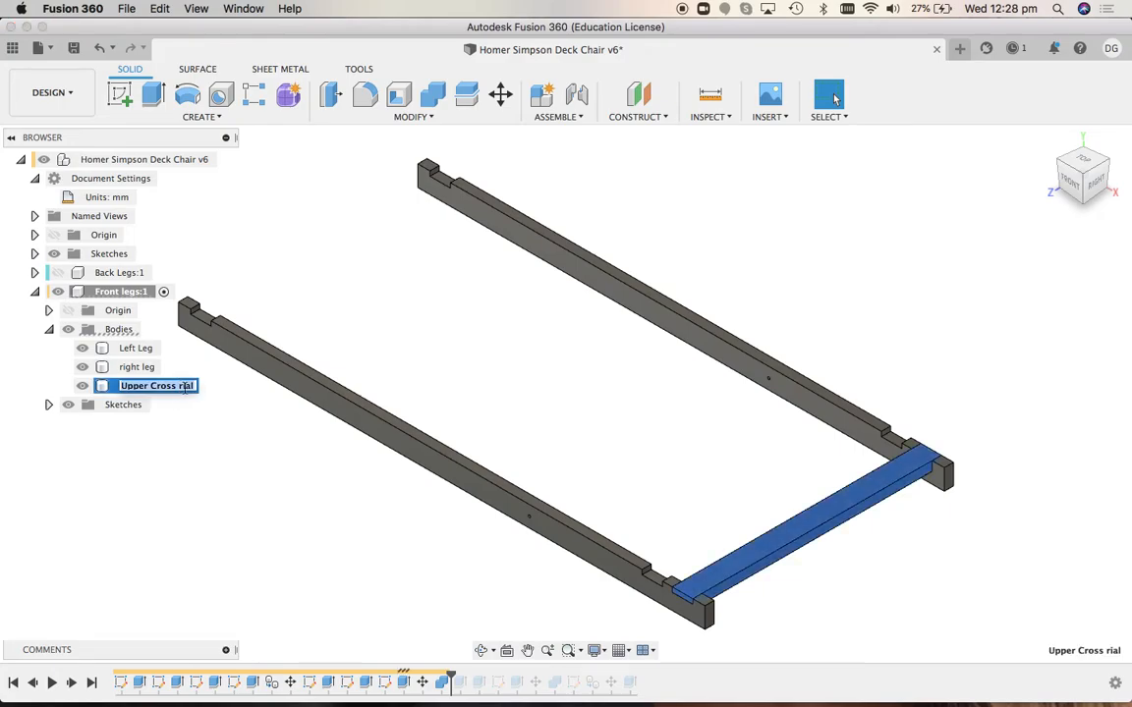
click(194, 387)
key(BackSpace)
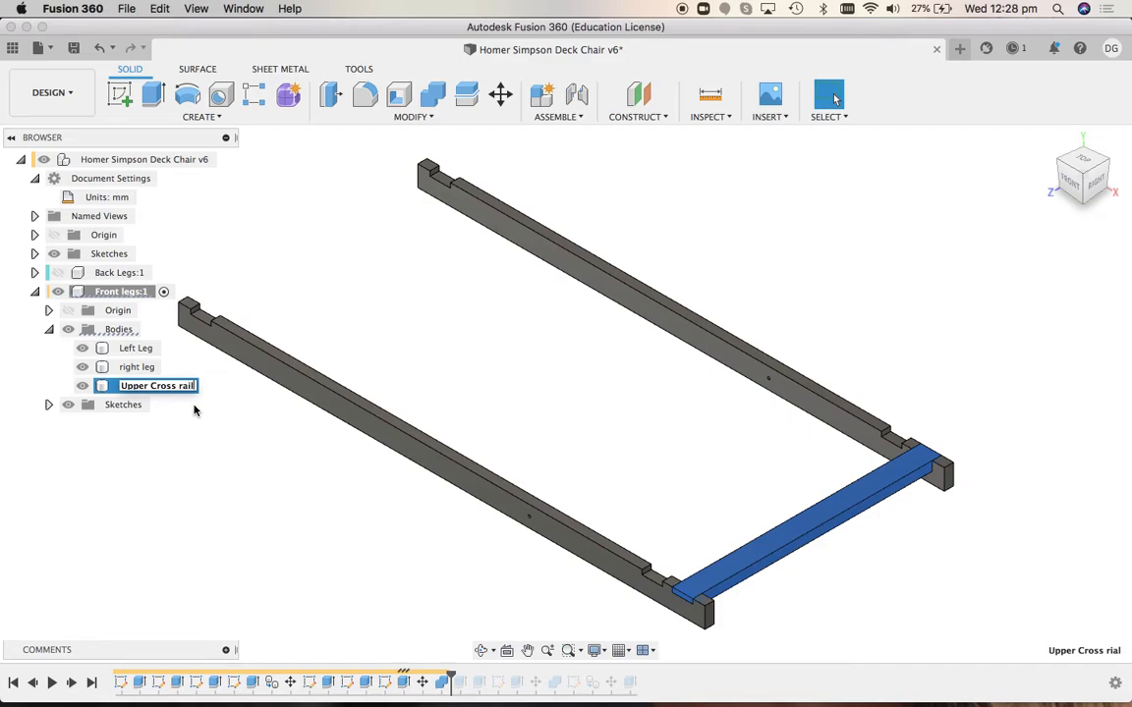
click(263, 485)
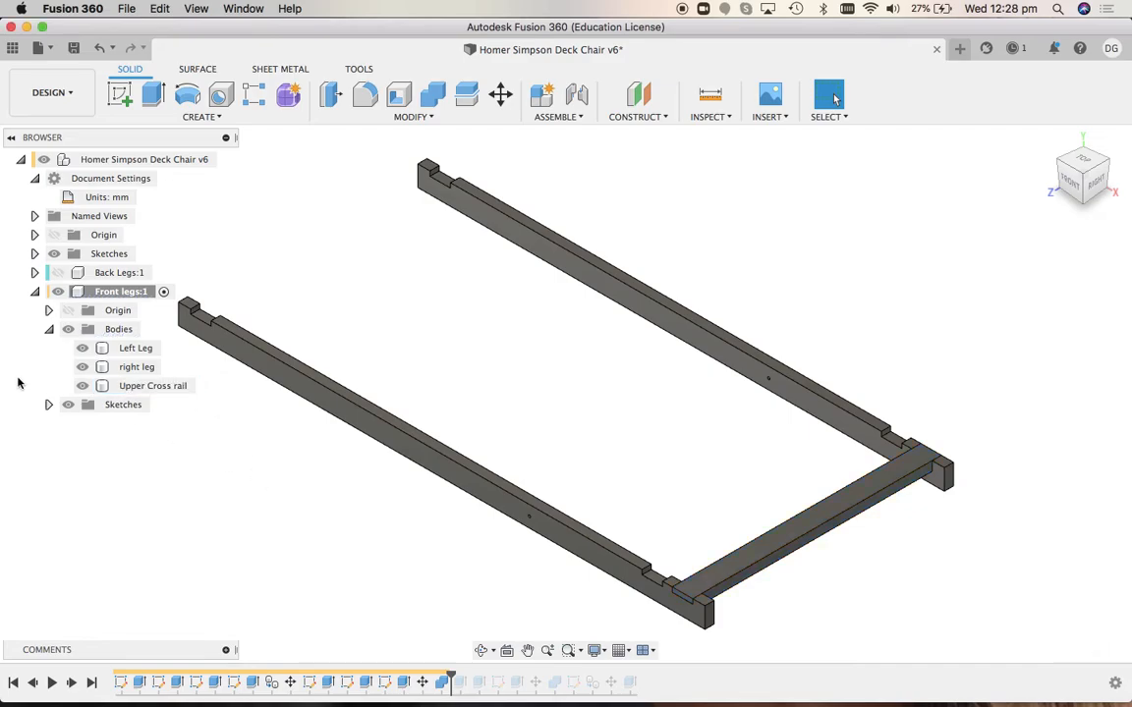
Copy the Upper Cross rail body and paste the duplicate into the Front legs component
click(142, 390)
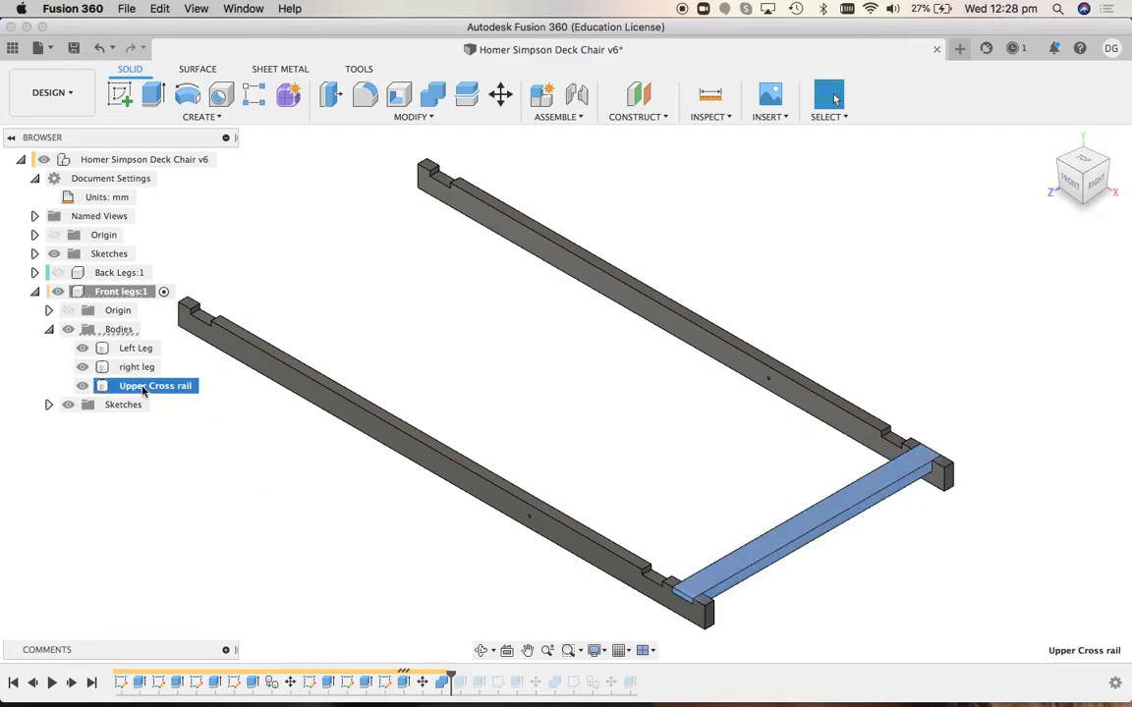
right_click(142, 390)
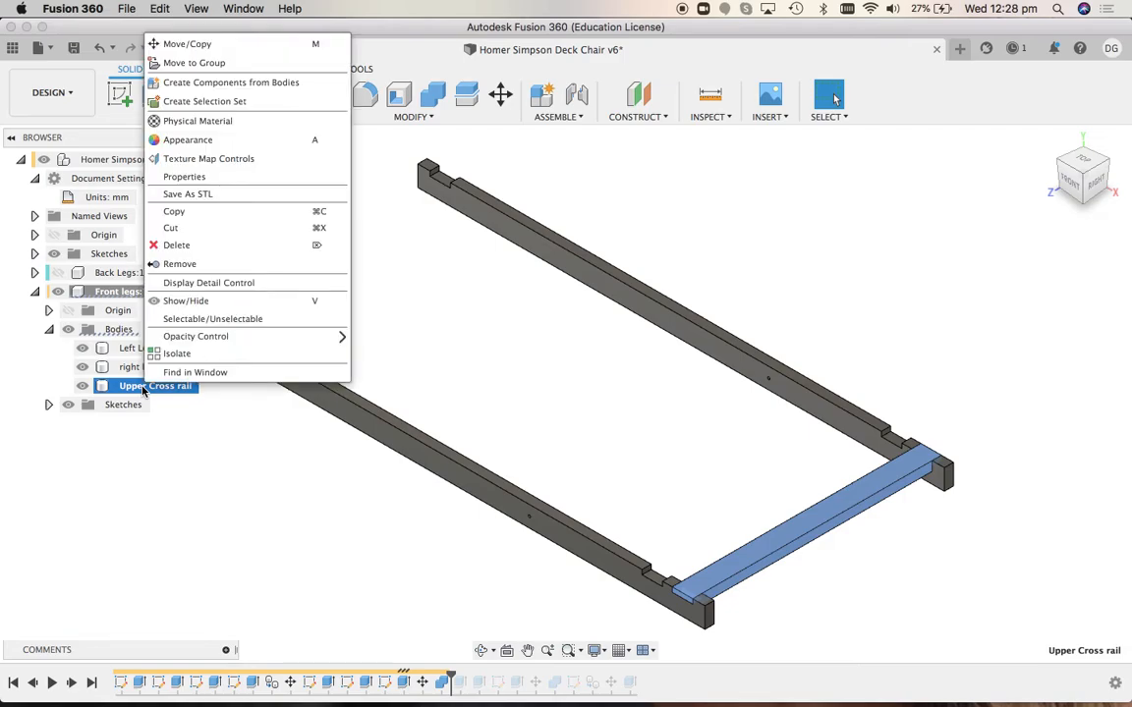
click(199, 213)
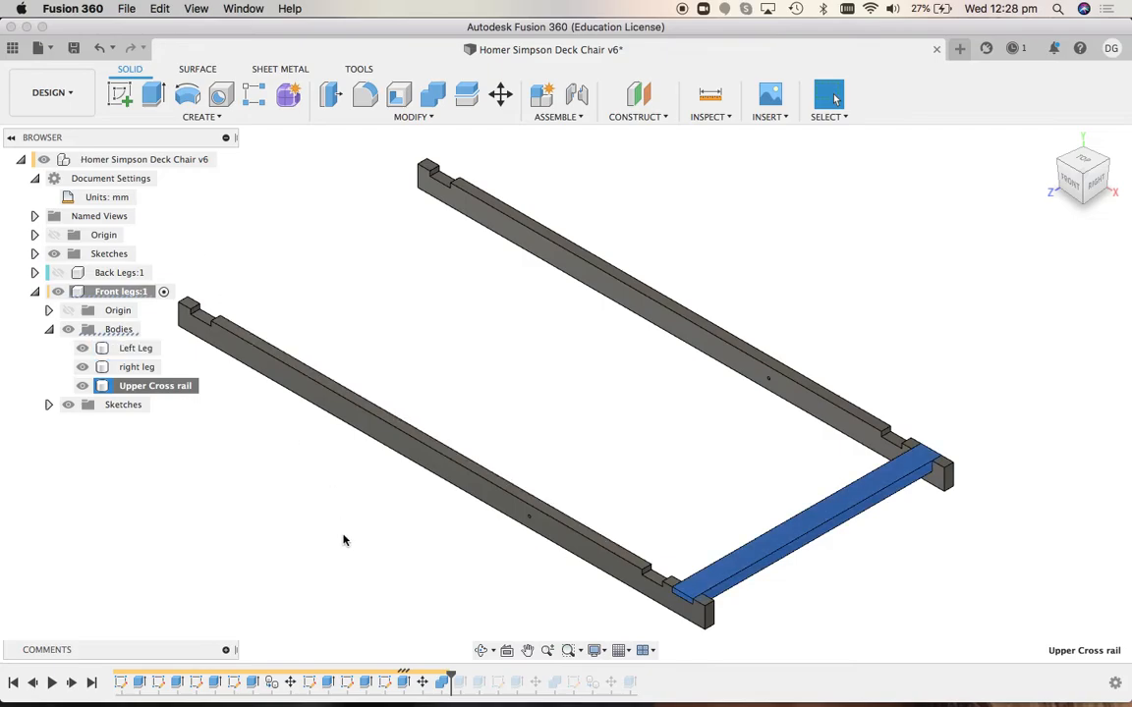
click(117, 293)
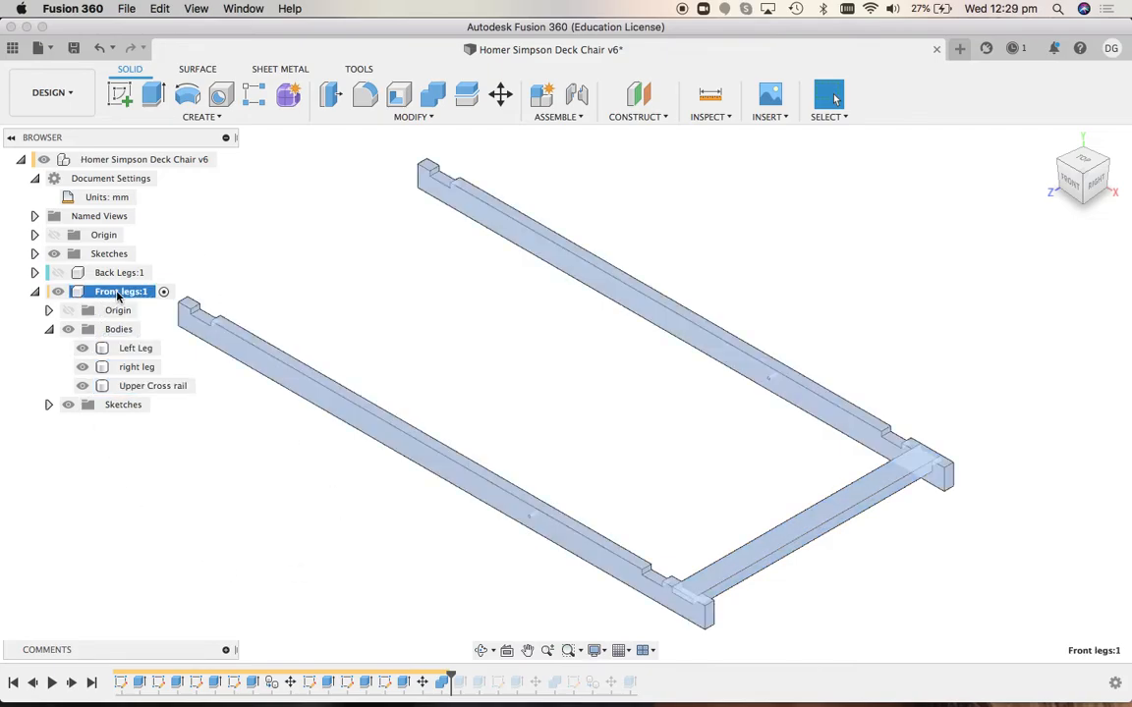
right_click(117, 296)
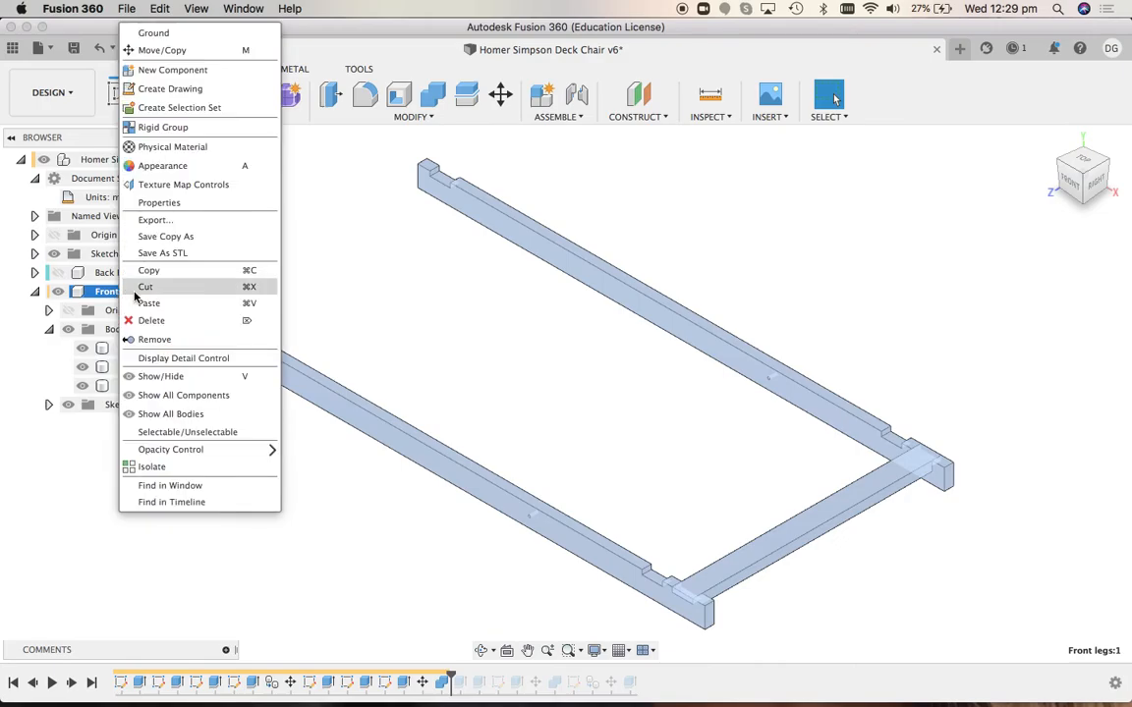
click(149, 304)
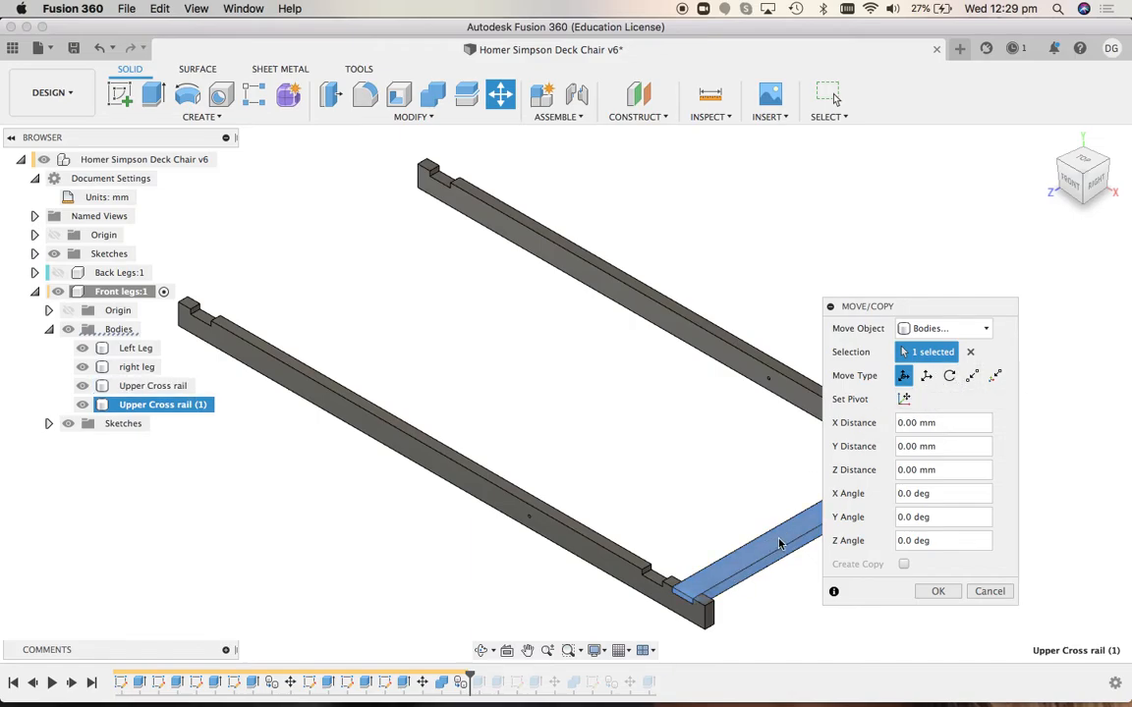
Move the original Upper Cross rail body point to point, from its lower end corner to the matching corner of the adjacent left-leg notch
click(970, 353)
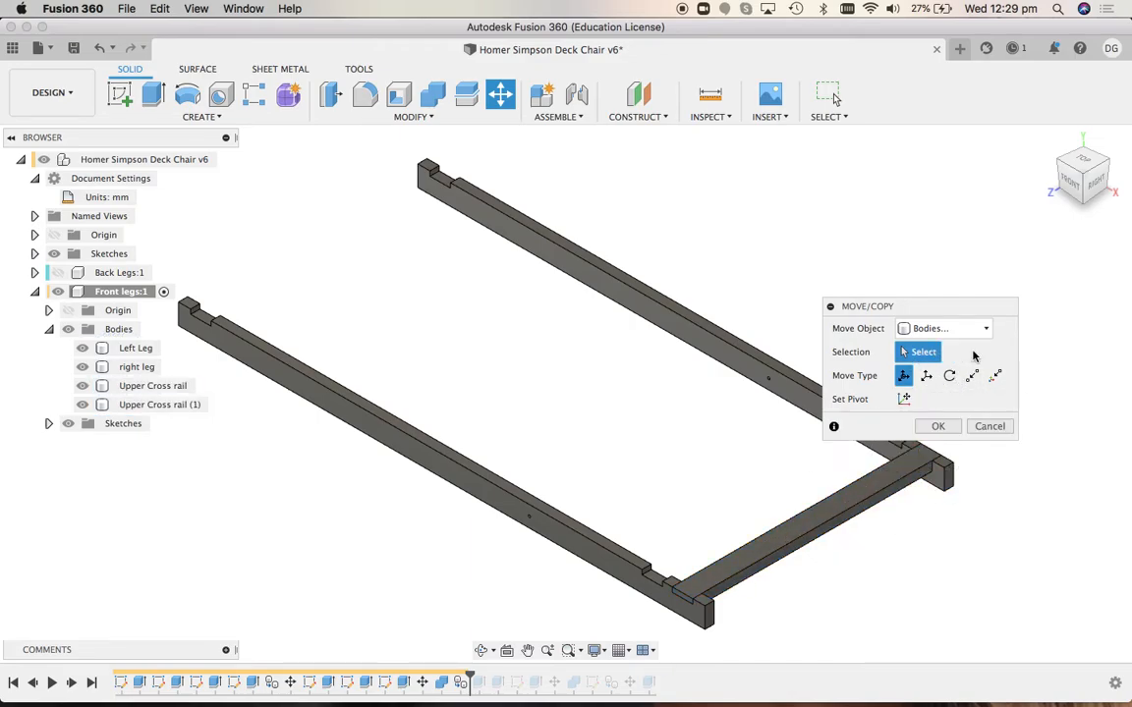
click(798, 530)
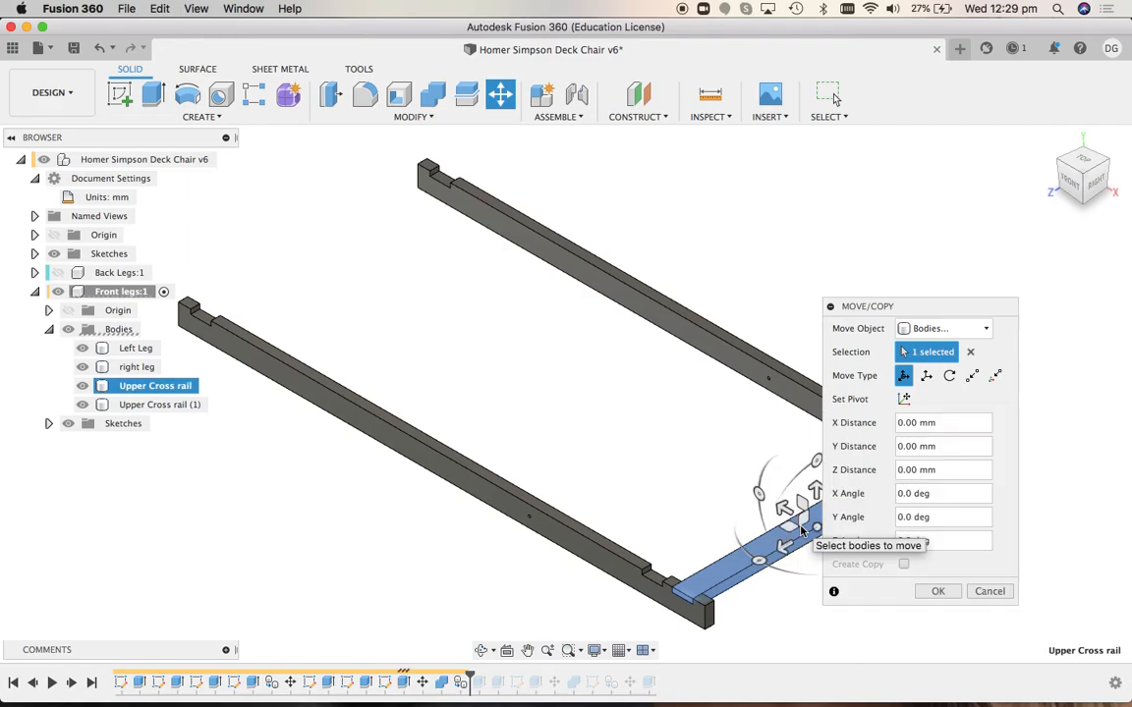
click(973, 378)
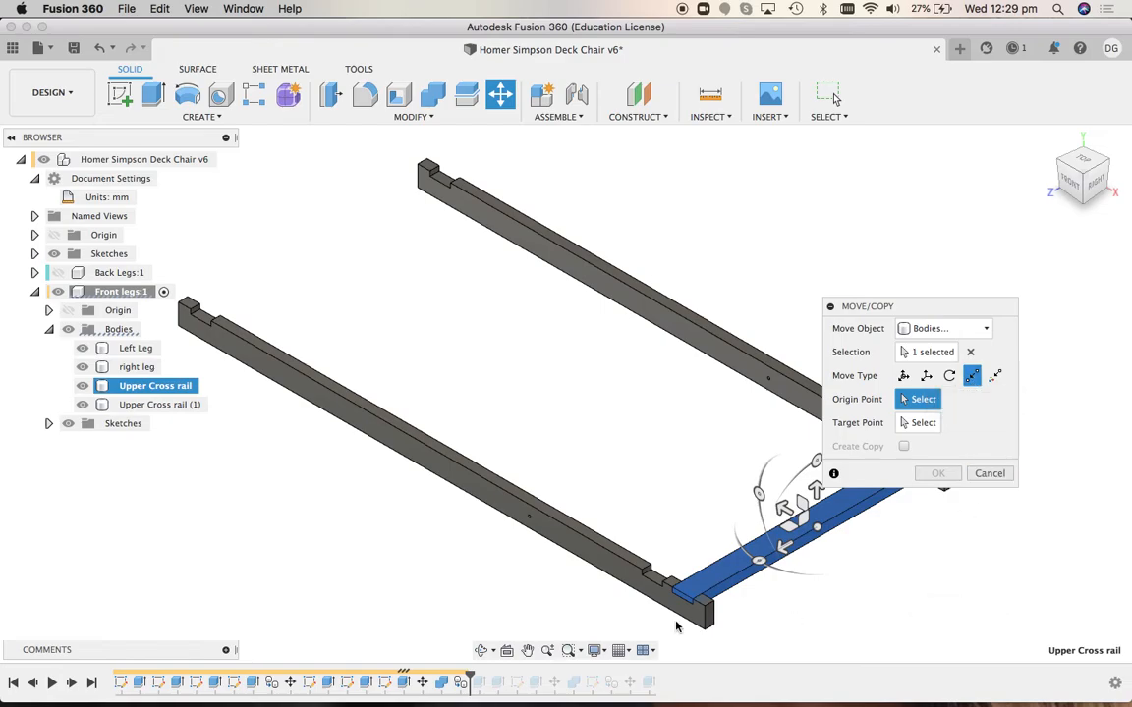
click(568, 650)
drag(585, 497, 772, 651)
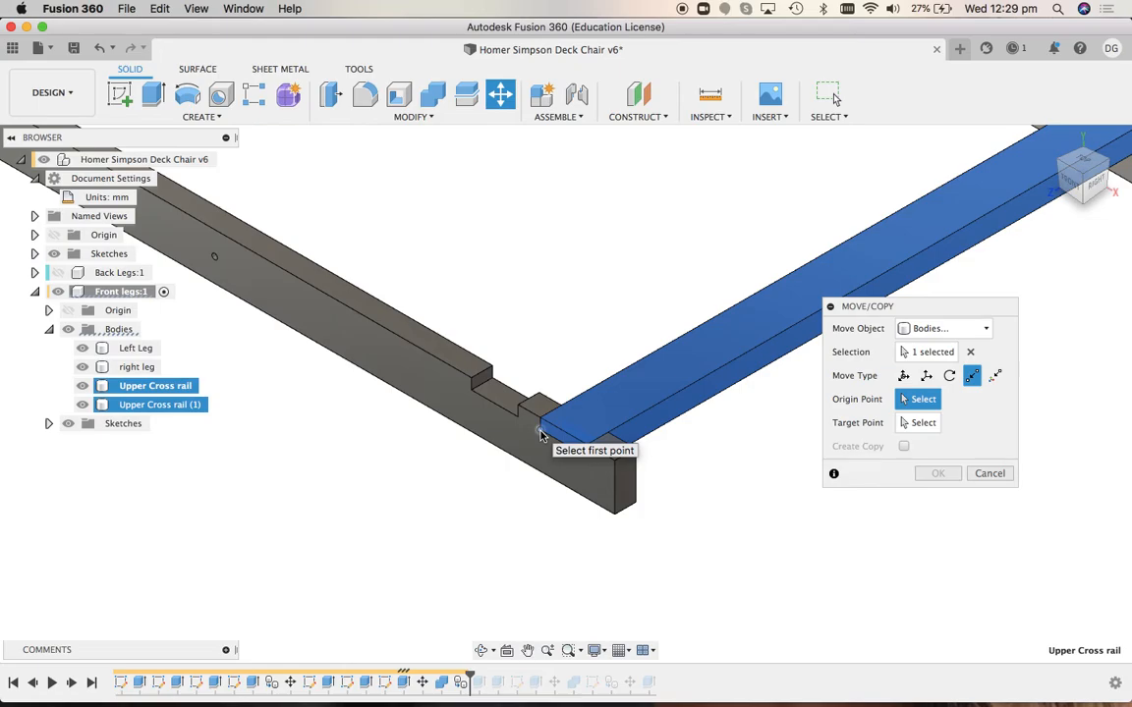
click(570, 651)
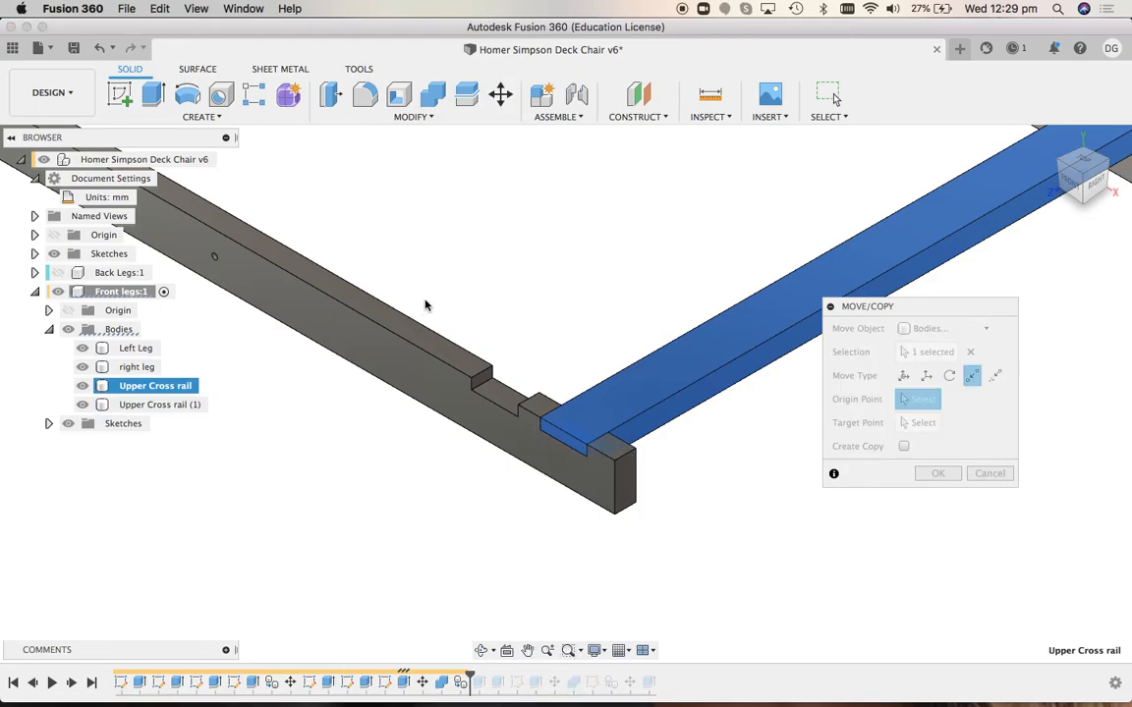
drag(425, 305, 681, 576)
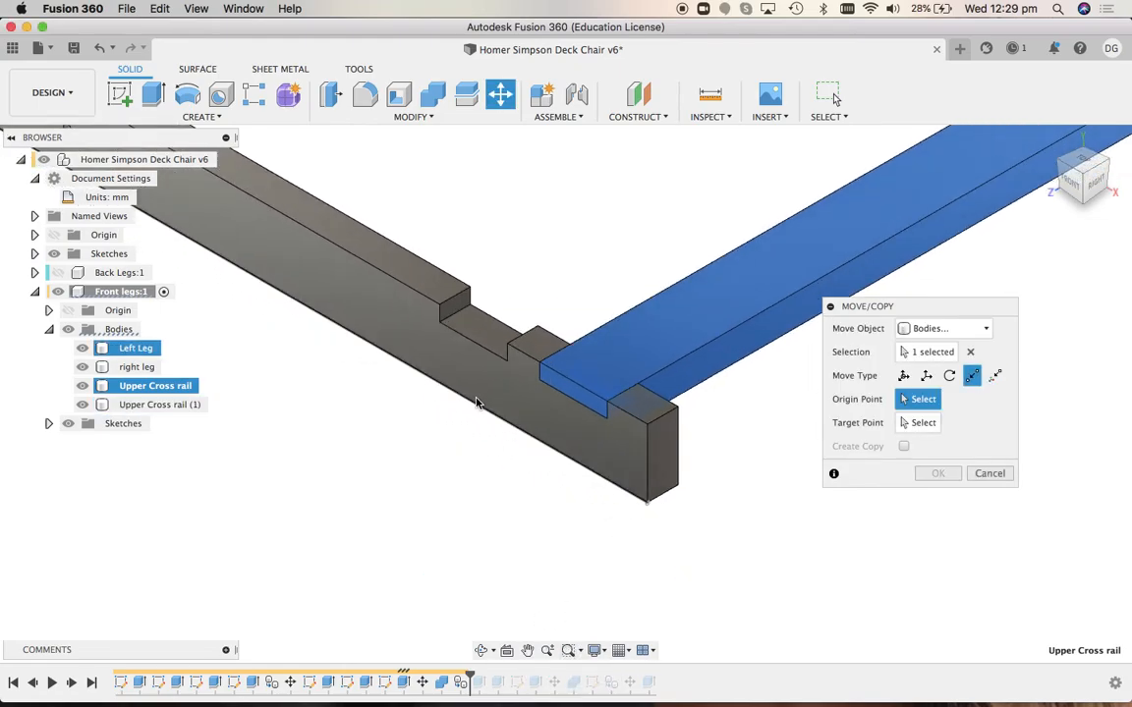
click(539, 386)
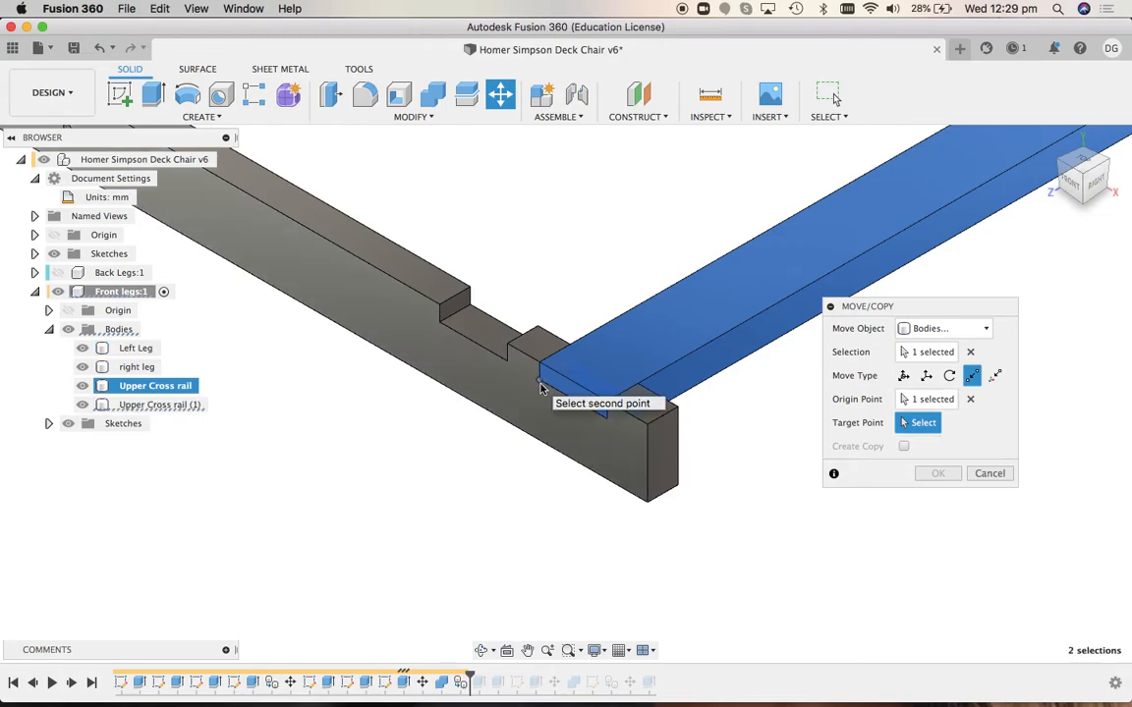
click(441, 327)
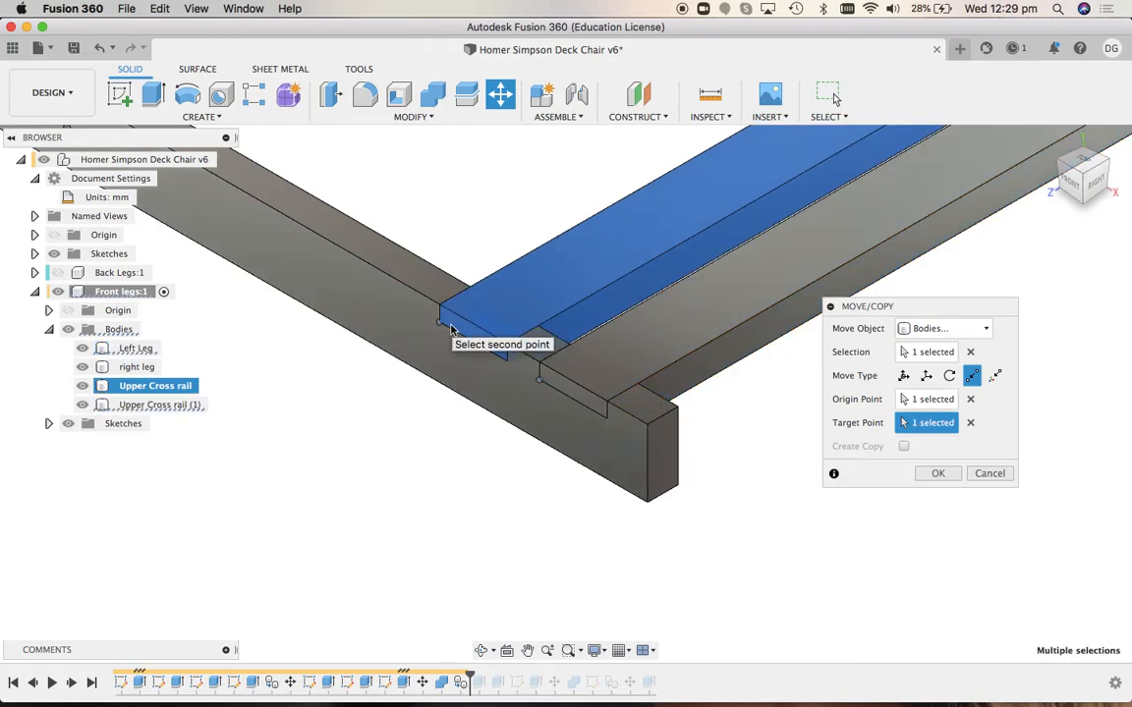
click(935, 475)
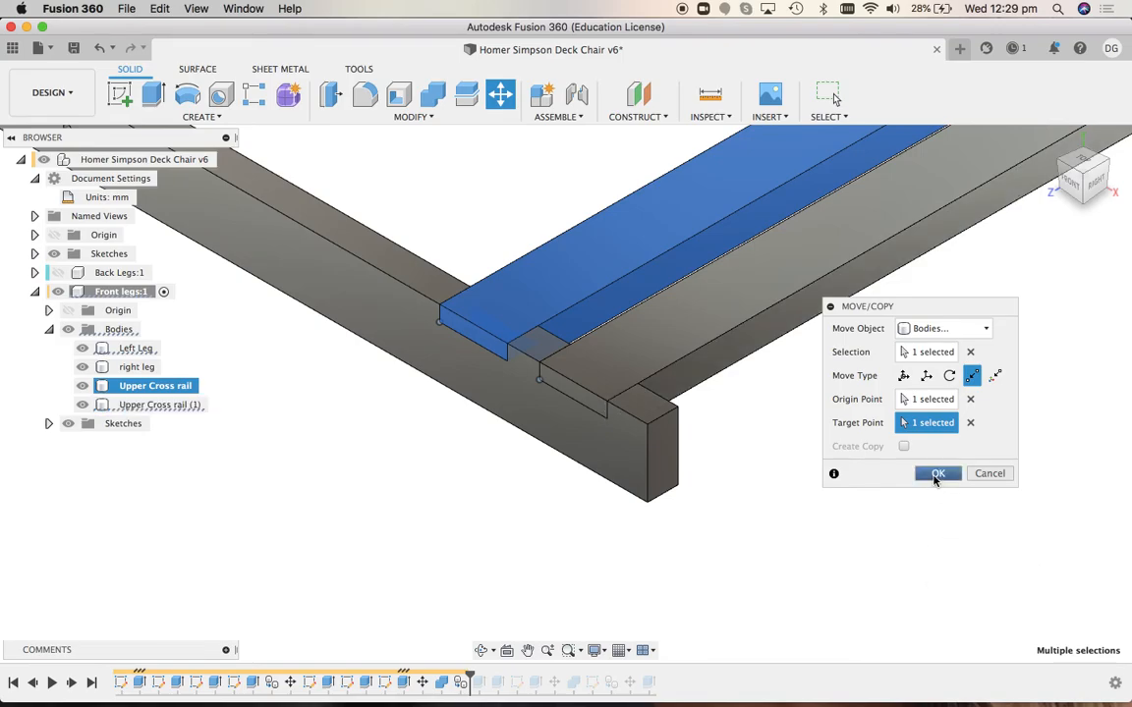
Identify the cross rail body seated in the inner notches and rename it "middle cross rail"
click(137, 407)
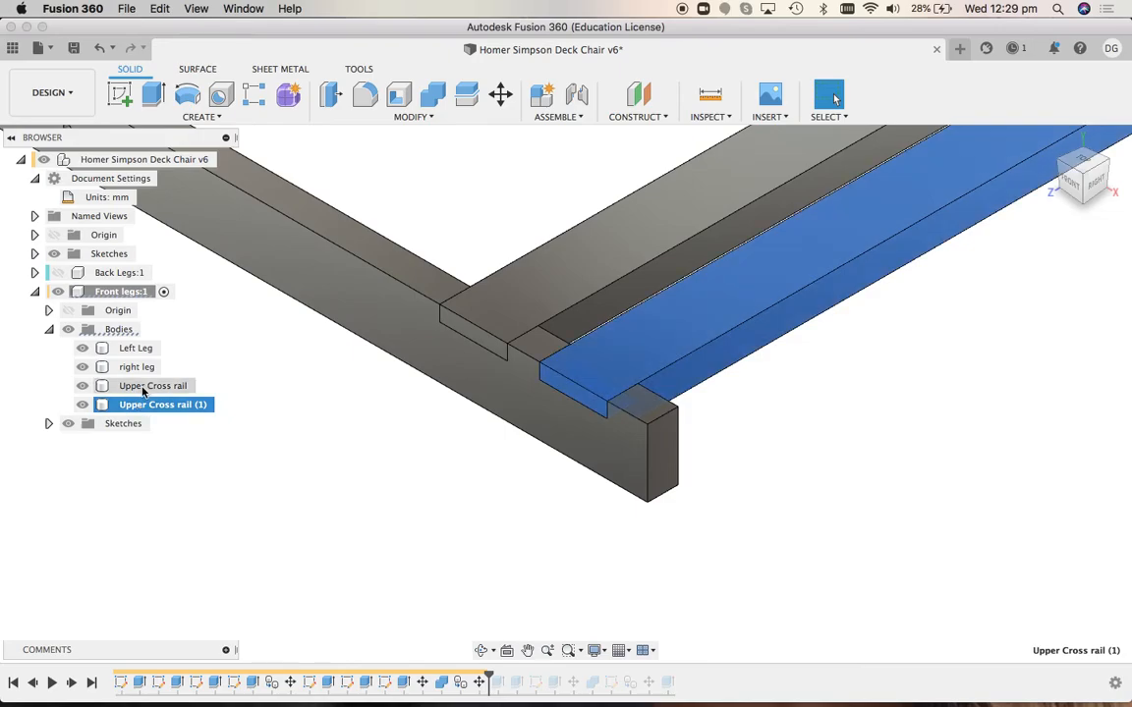
click(144, 387)
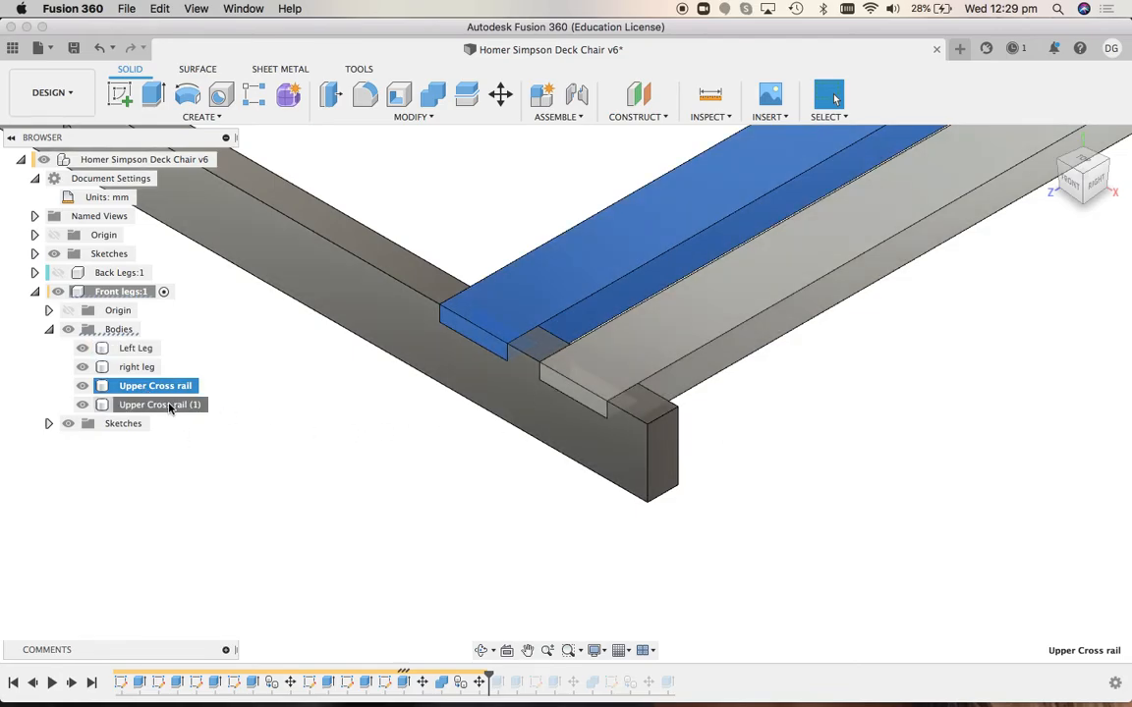
click(175, 405)
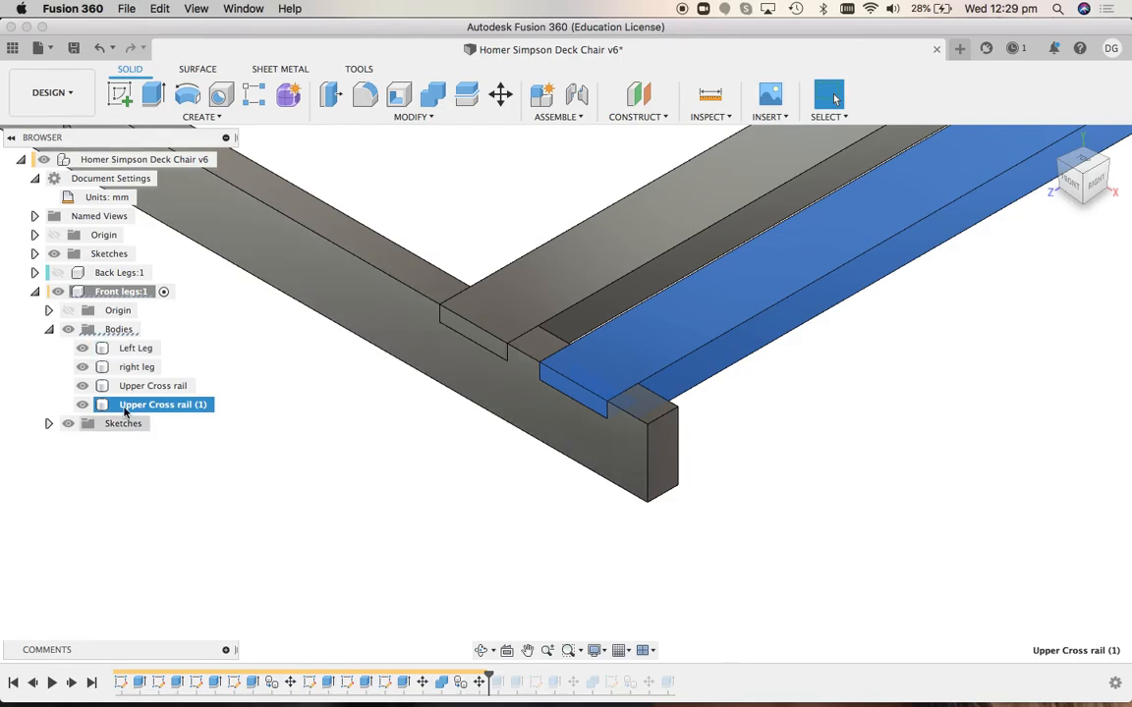
click(162, 387)
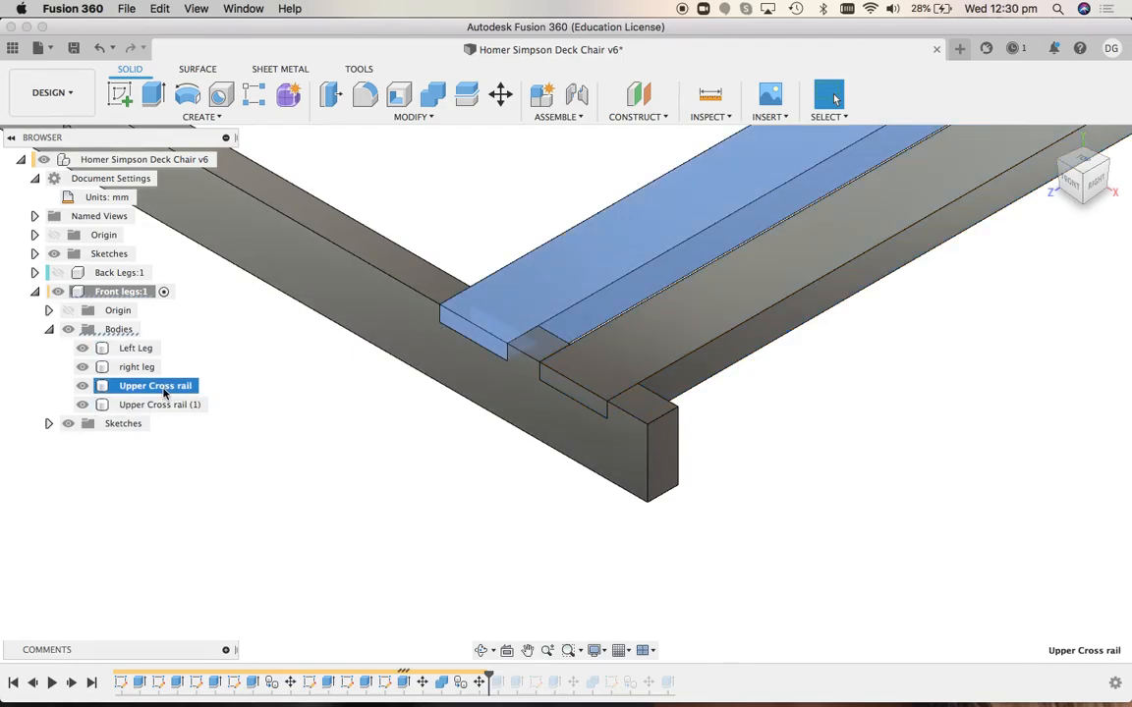
double_click(162, 386)
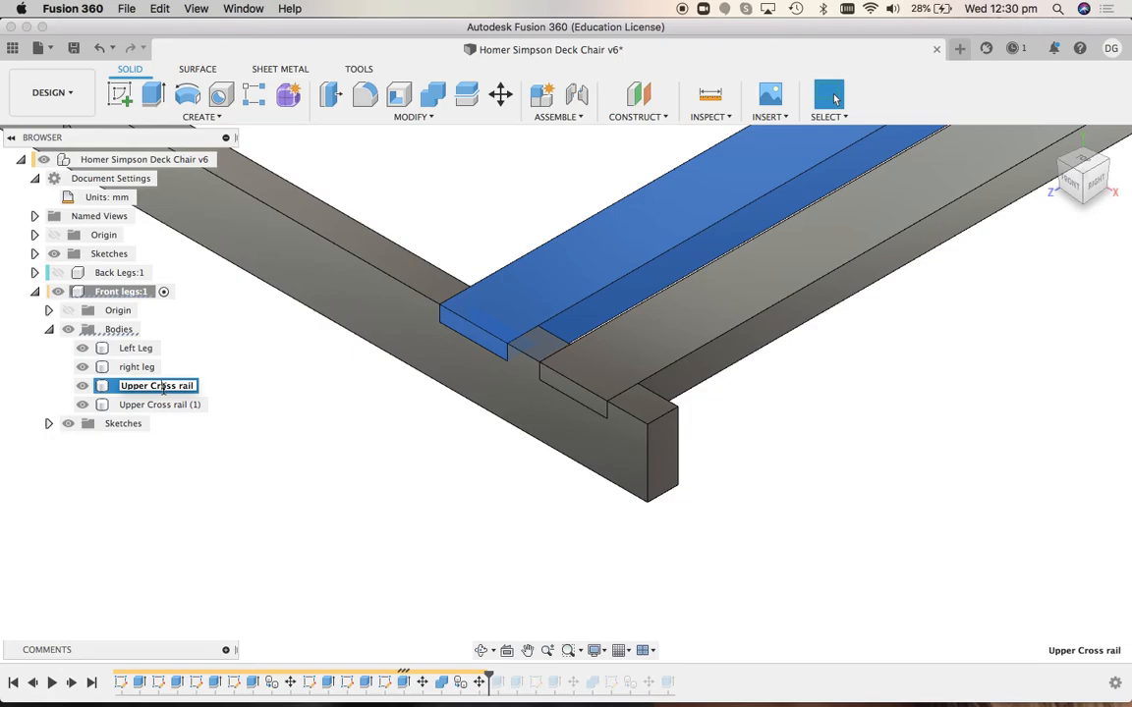
text(middle cross)
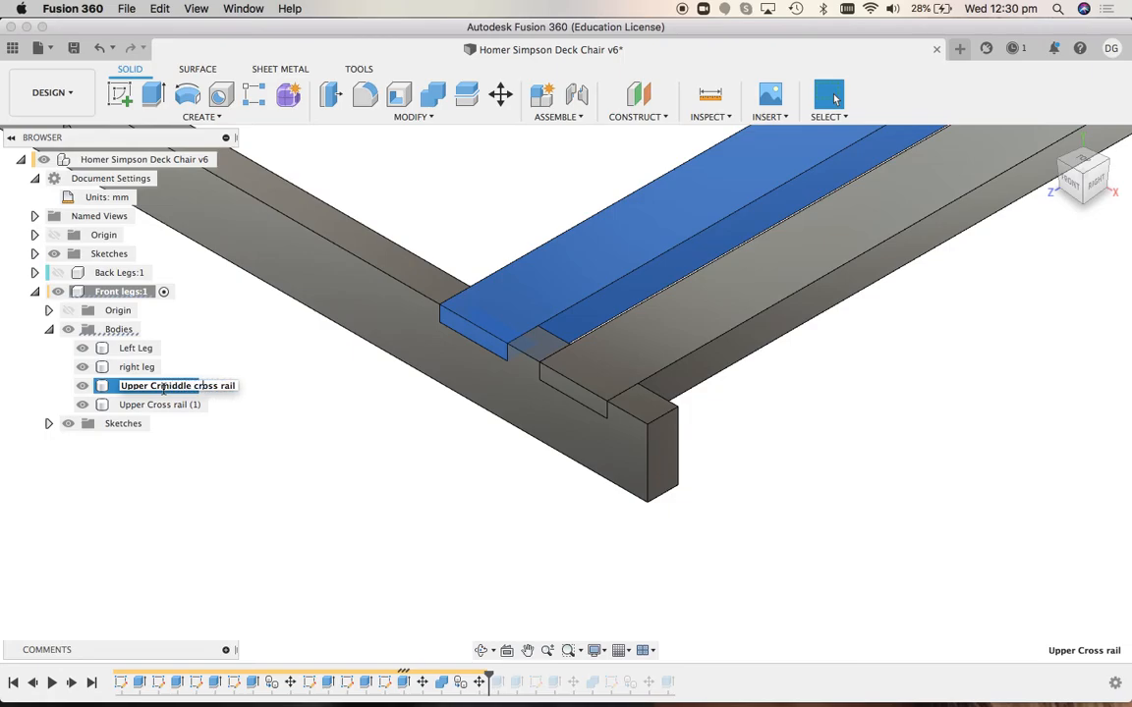
key(Return)
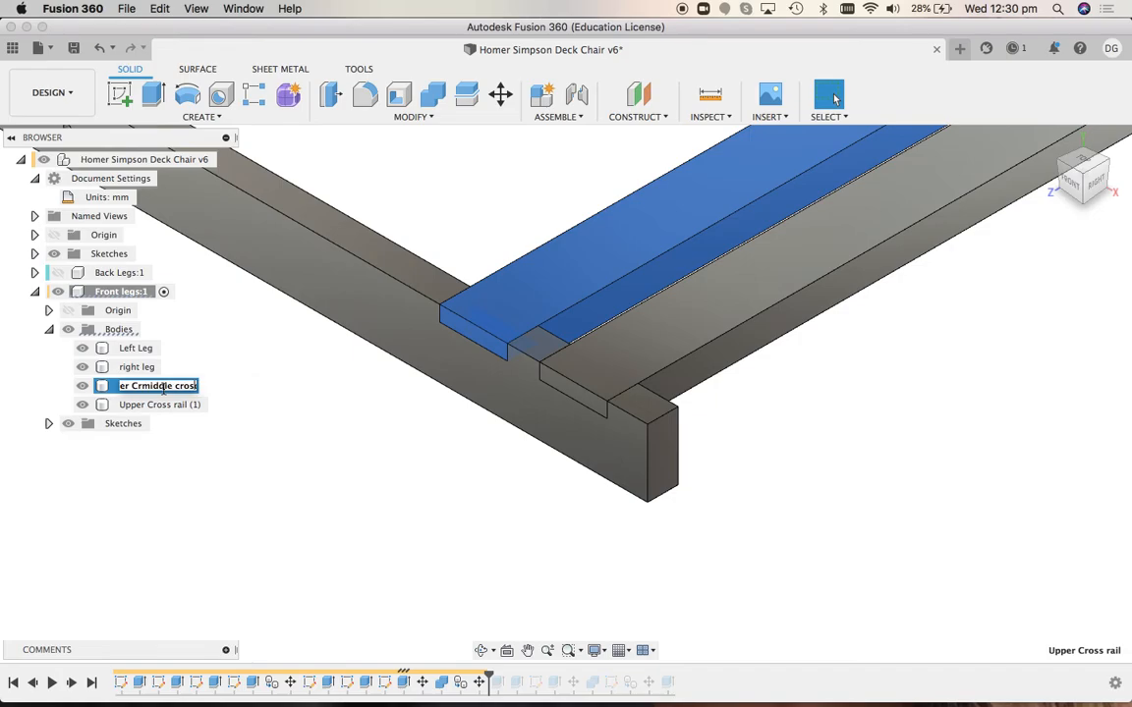
triple_click(163, 389)
text(m)
key(Return)
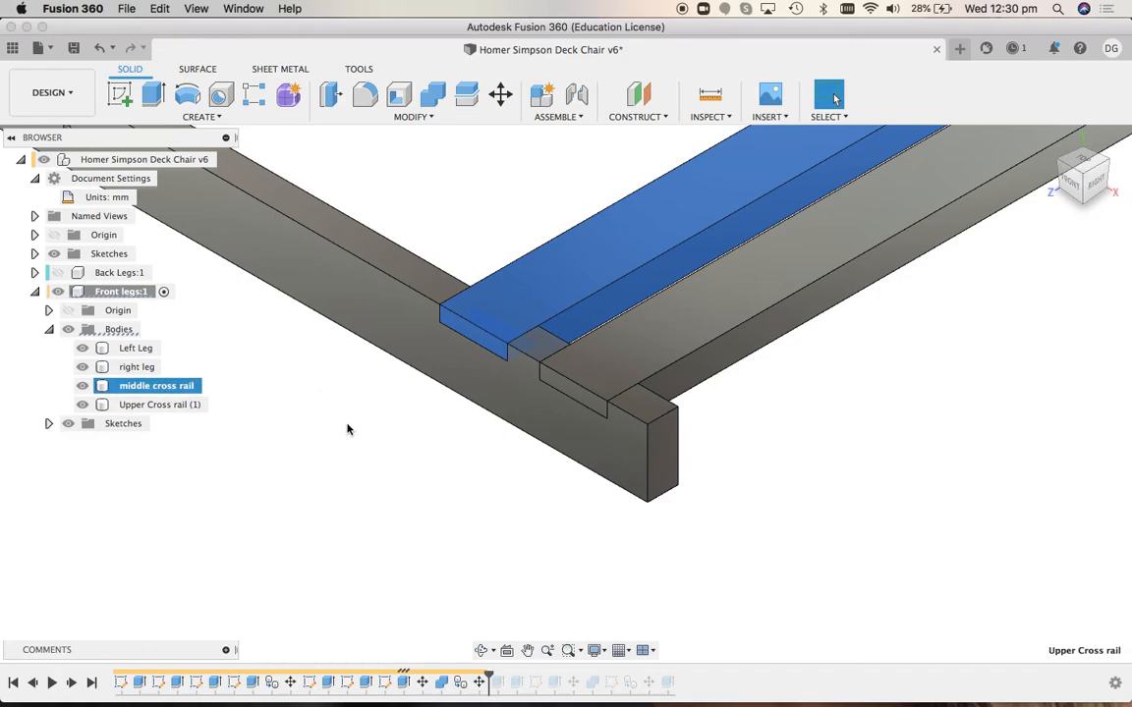
Create a copy of the middle cross rail with a point-to-point move from its lower end corner to the notch at the legs' opposite ends
click(1049, 140)
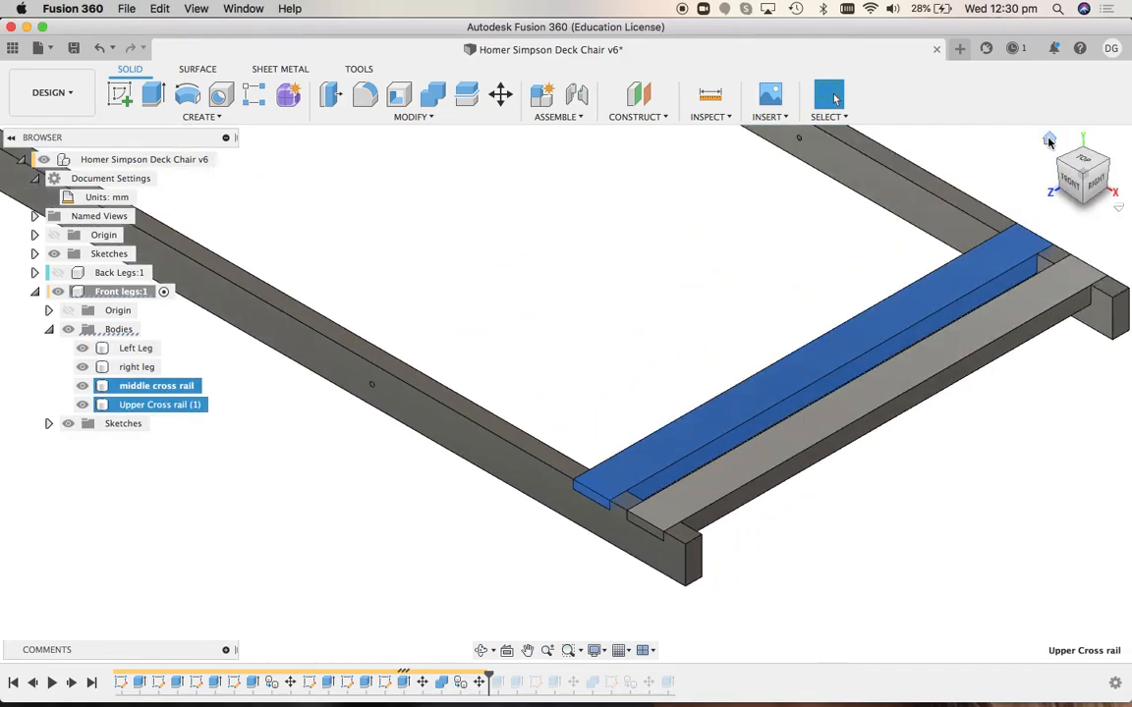
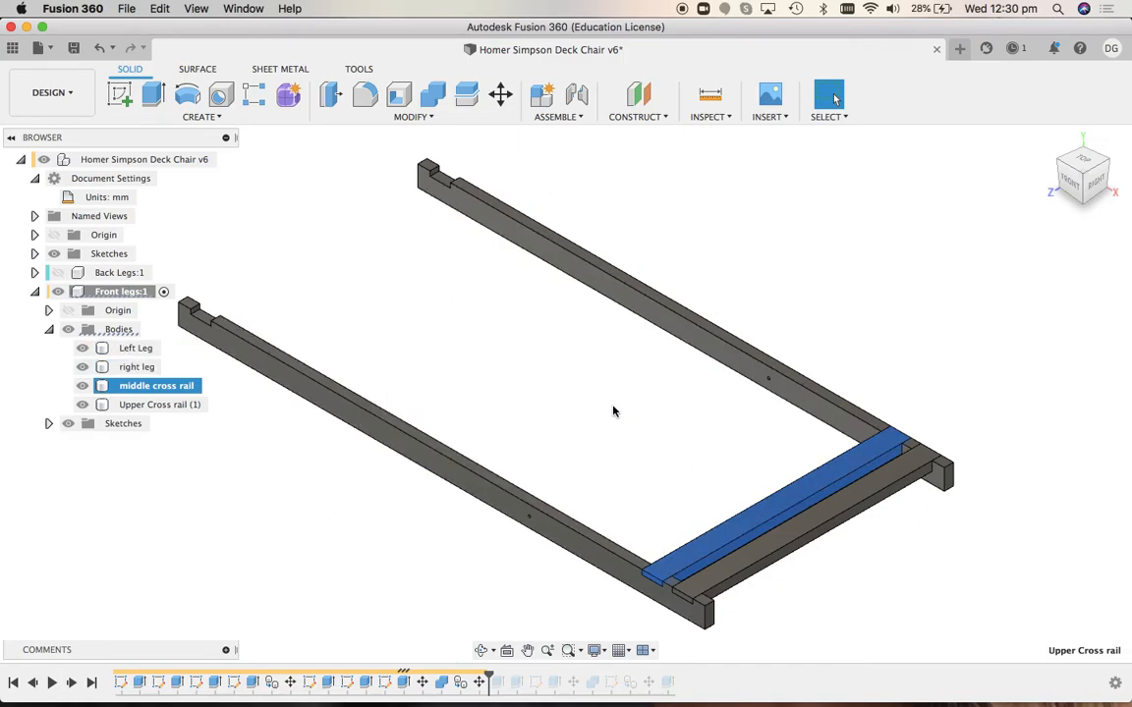
click(499, 95)
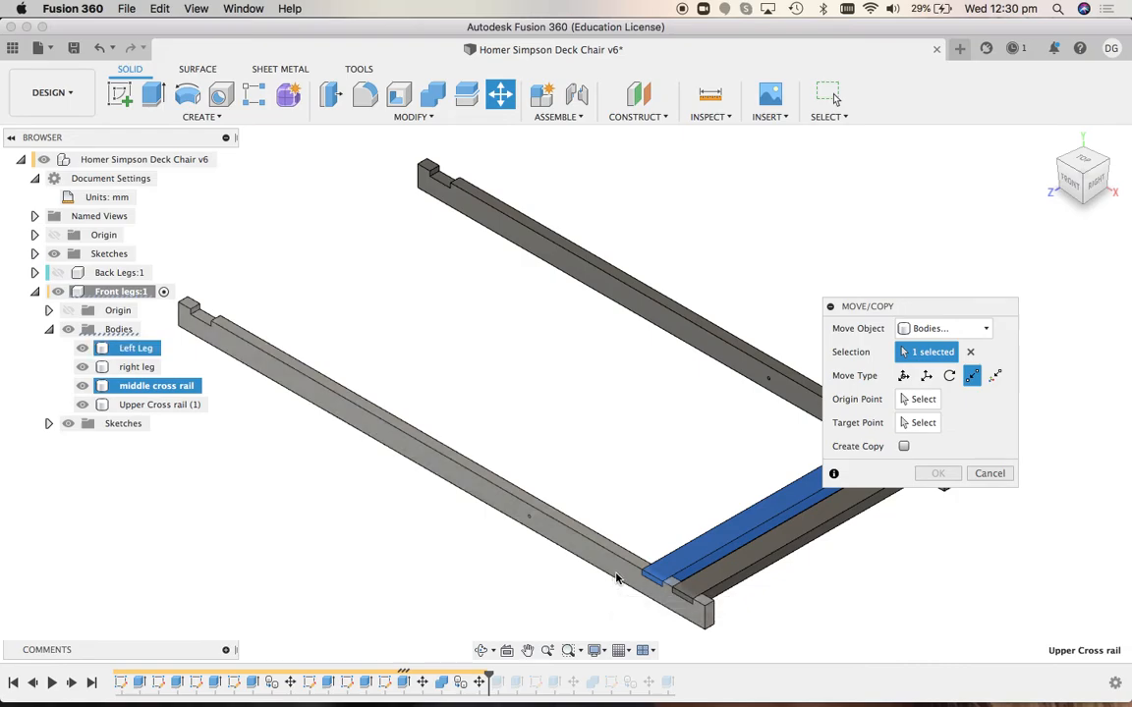
click(547, 651)
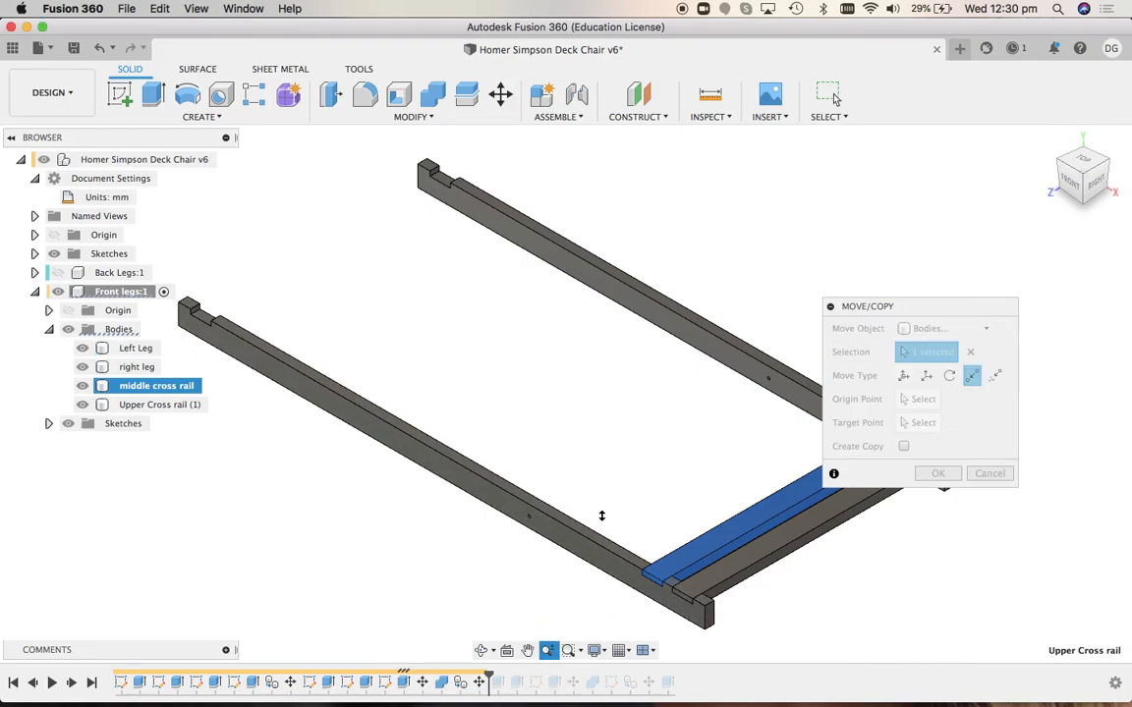
click(568, 650)
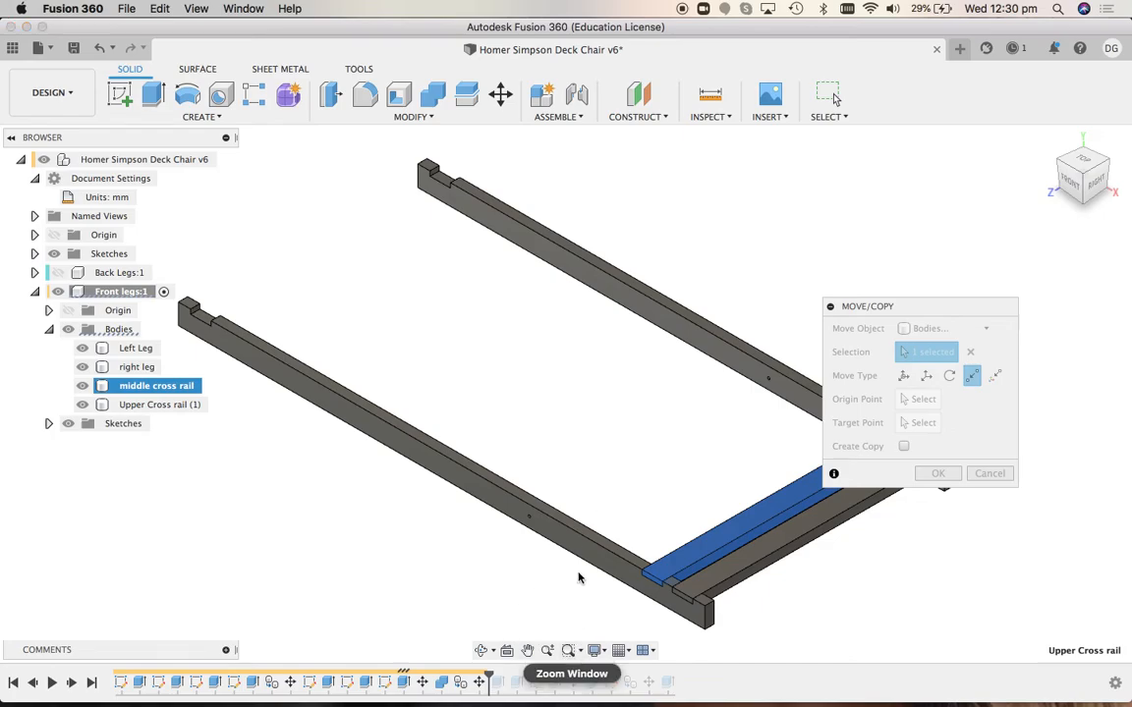
drag(602, 527, 717, 631)
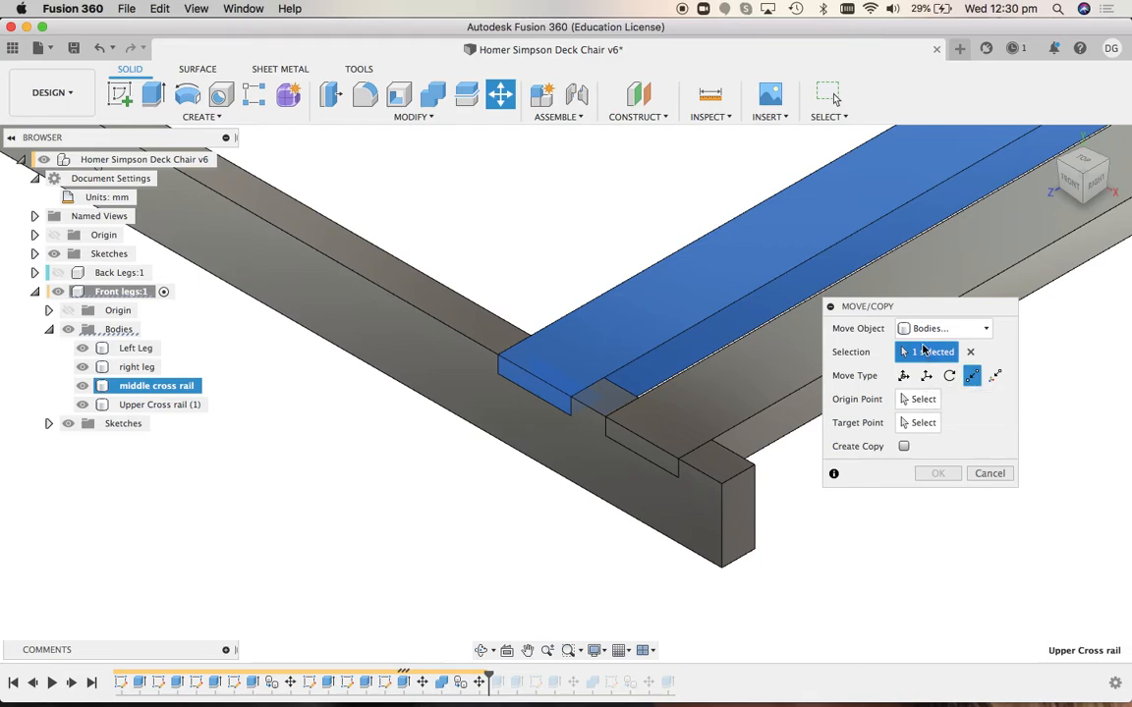
click(920, 399)
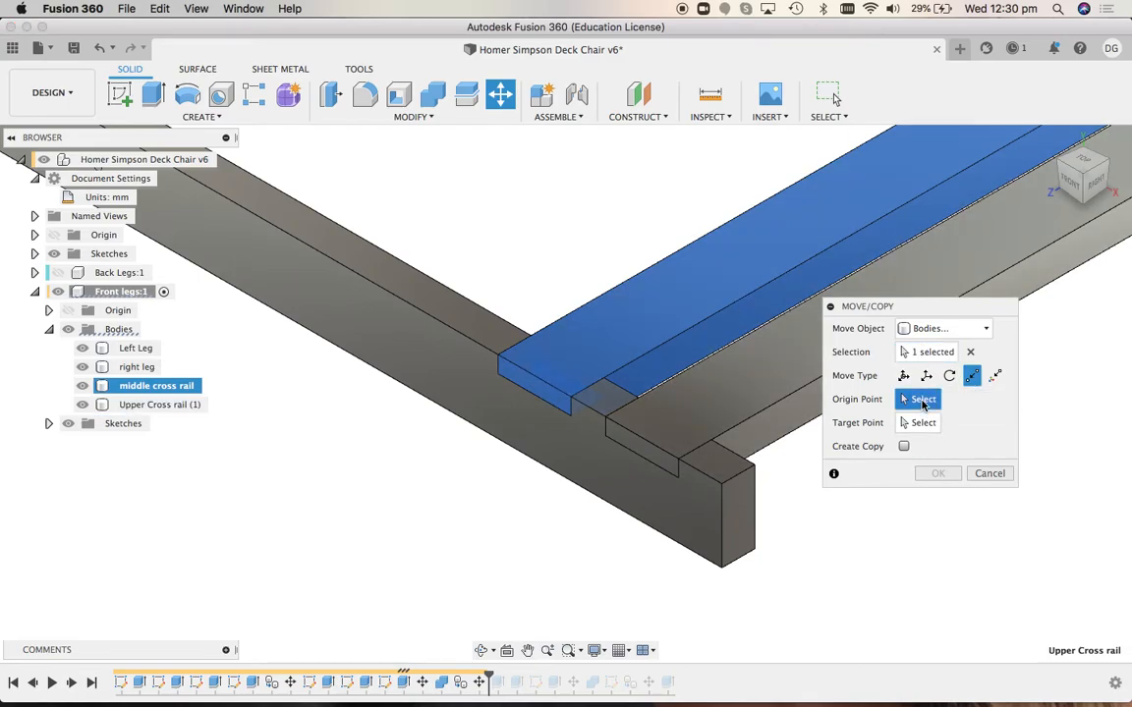
click(496, 378)
scroll(423, 537, down, 5)
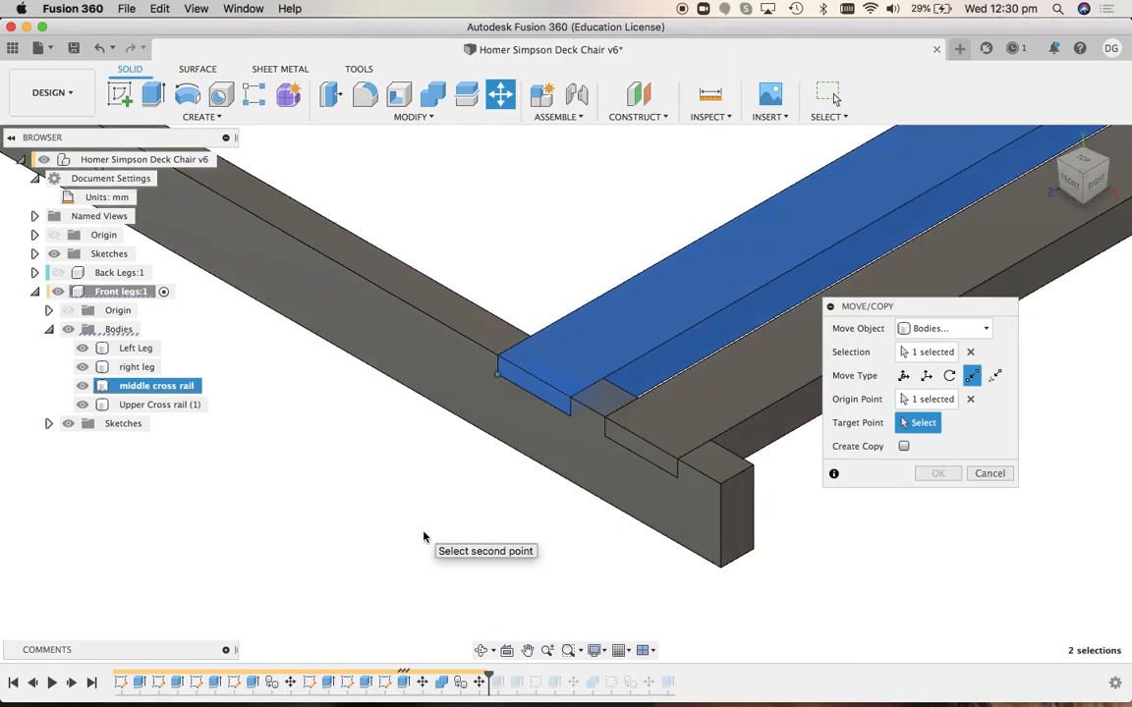
scroll(423, 537, down, 2)
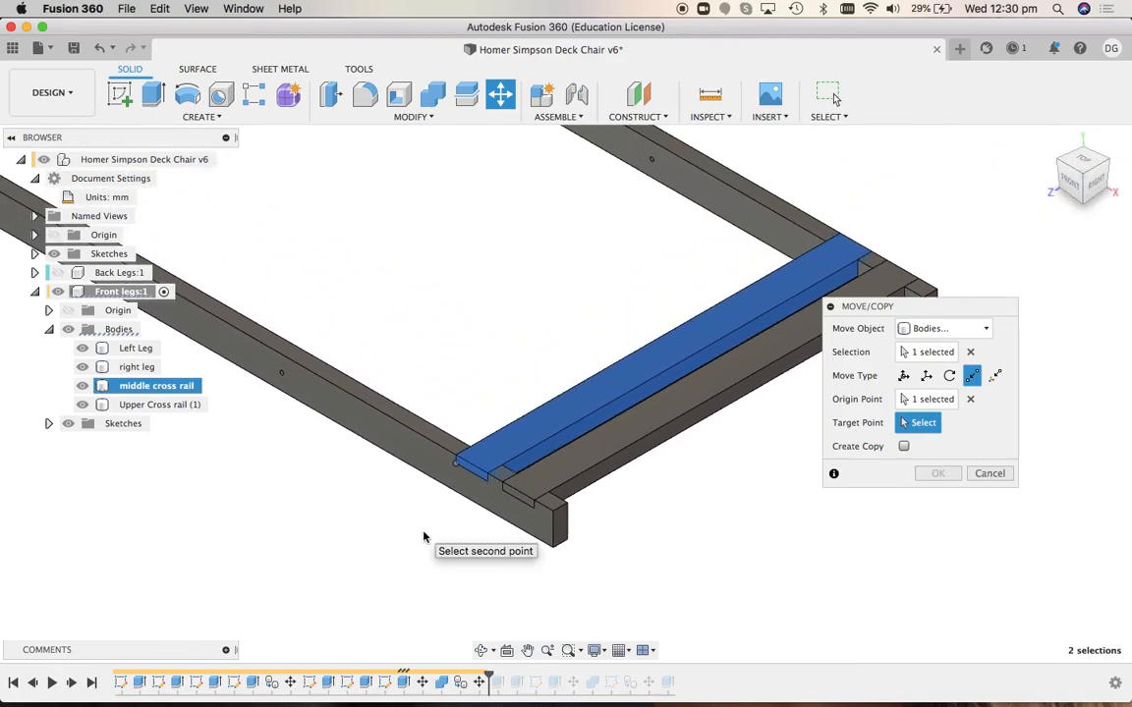
click(527, 656)
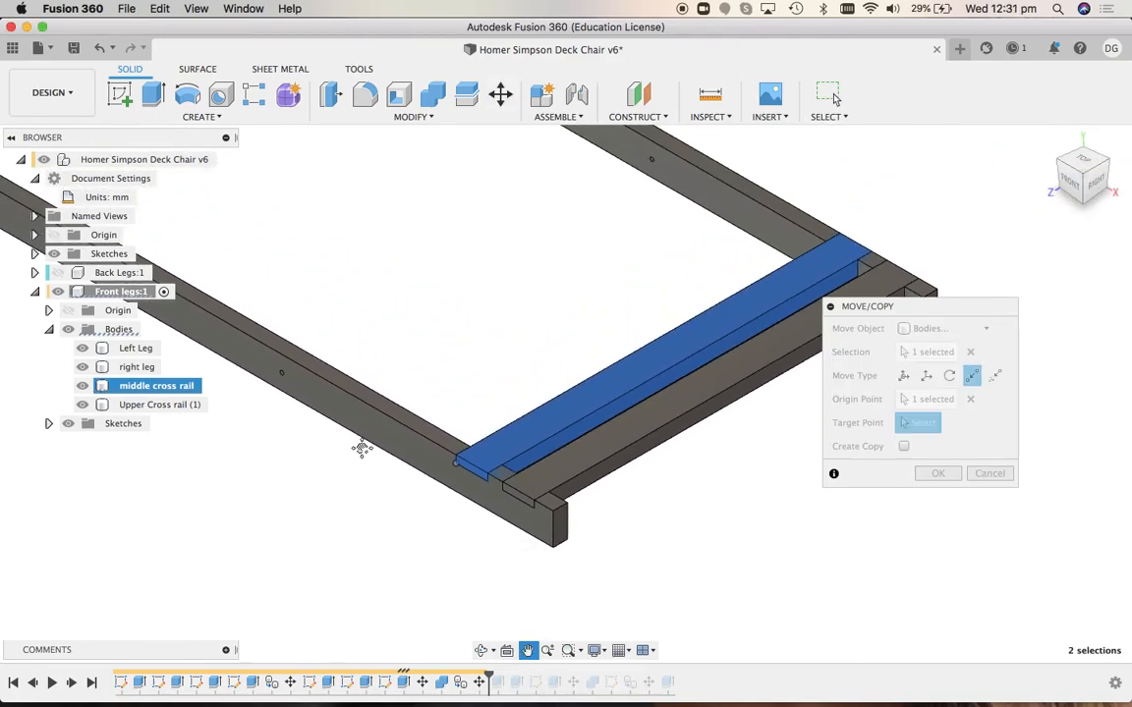
drag(319, 402, 658, 543)
drag(452, 375, 655, 444)
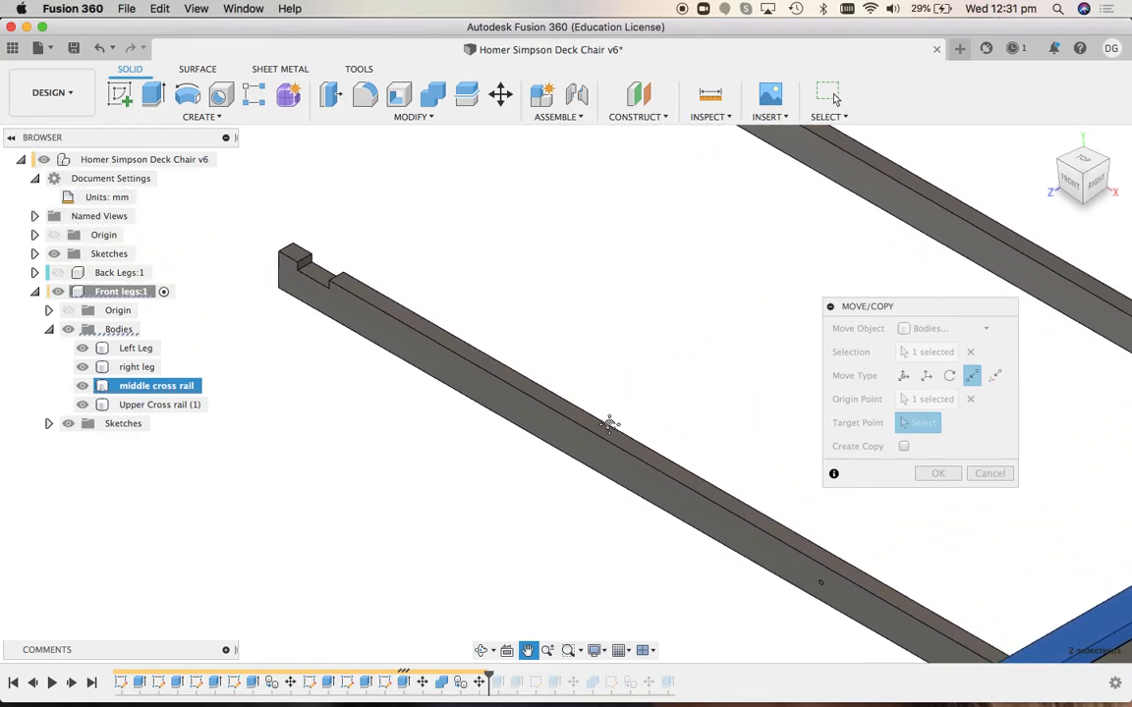
drag(549, 383, 698, 479)
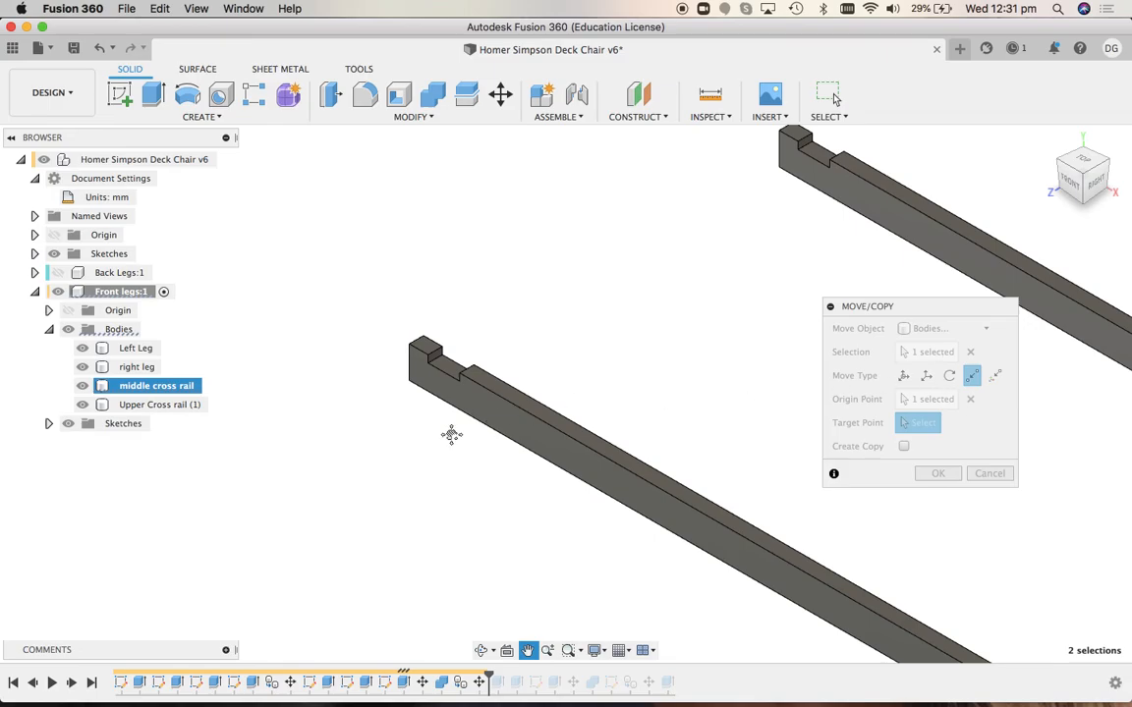
key(Escape)
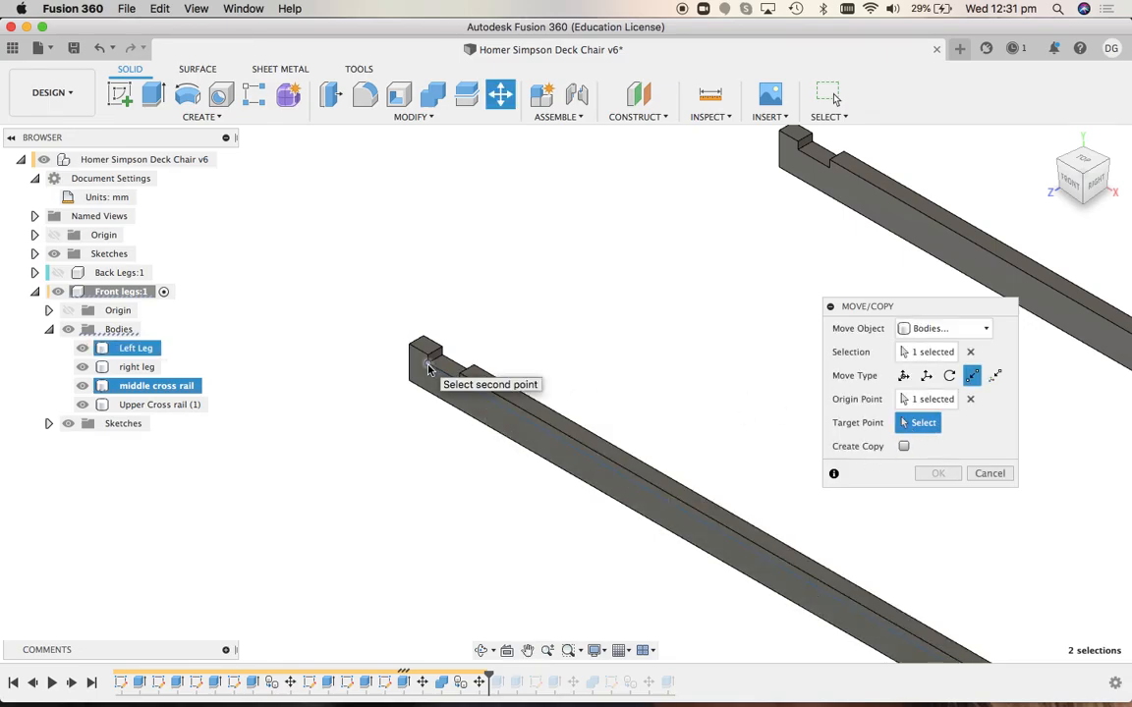
click(428, 368)
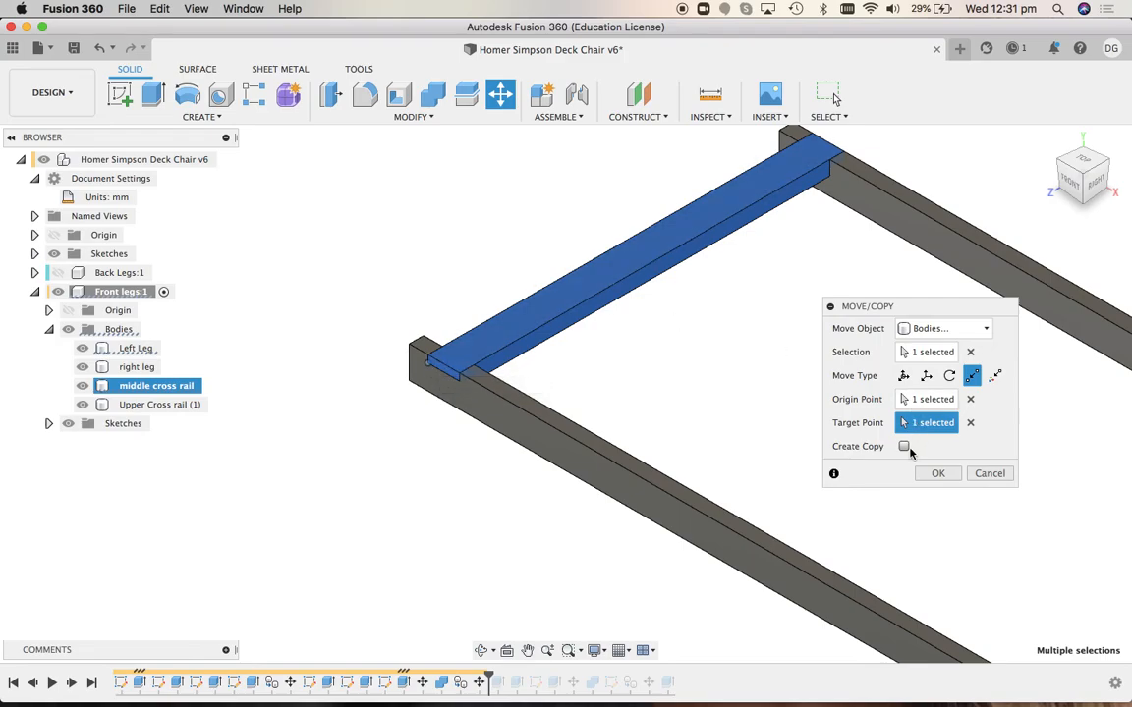
click(903, 447)
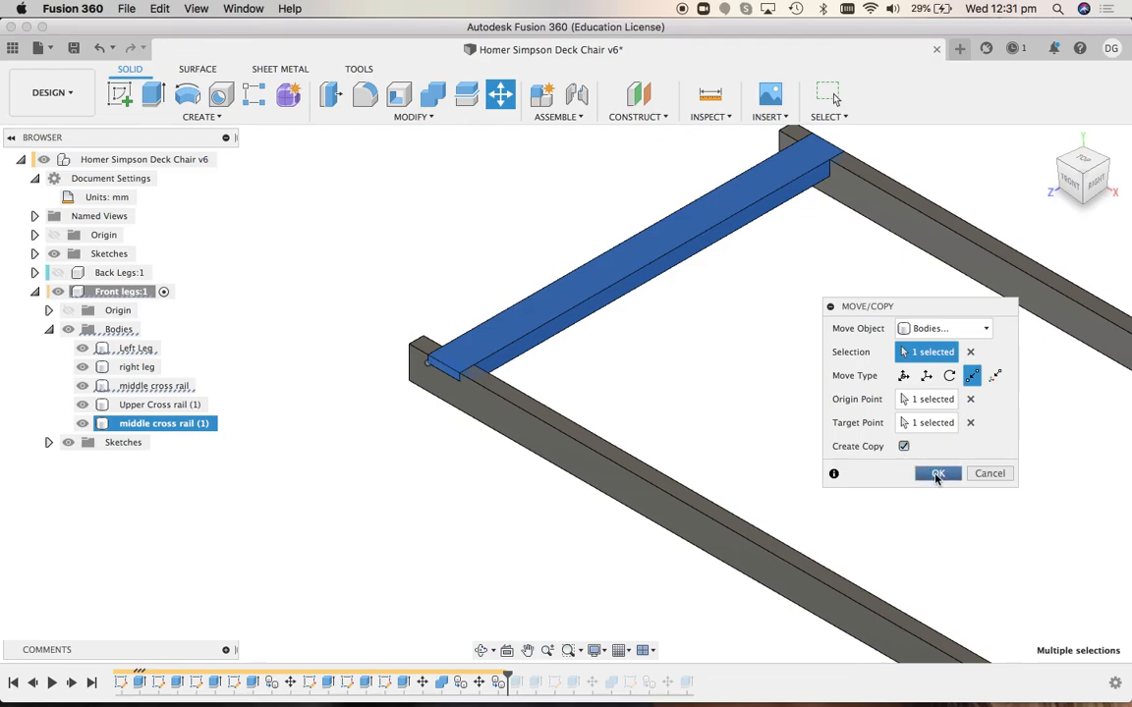
click(938, 474)
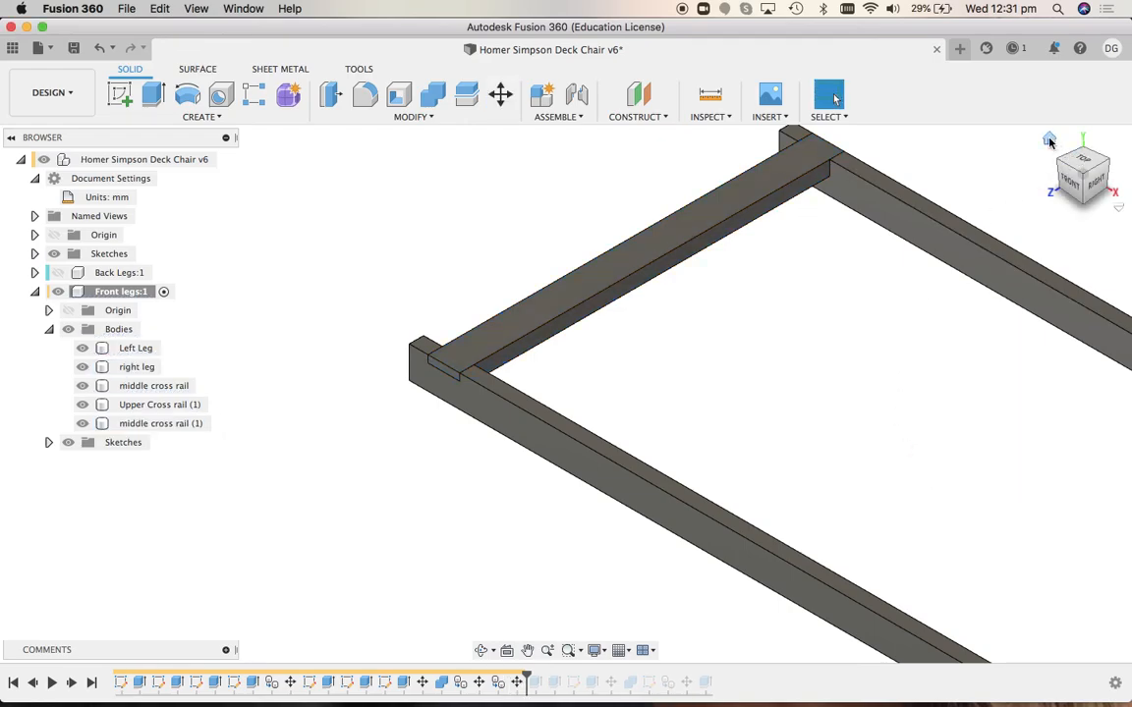
click(1050, 140)
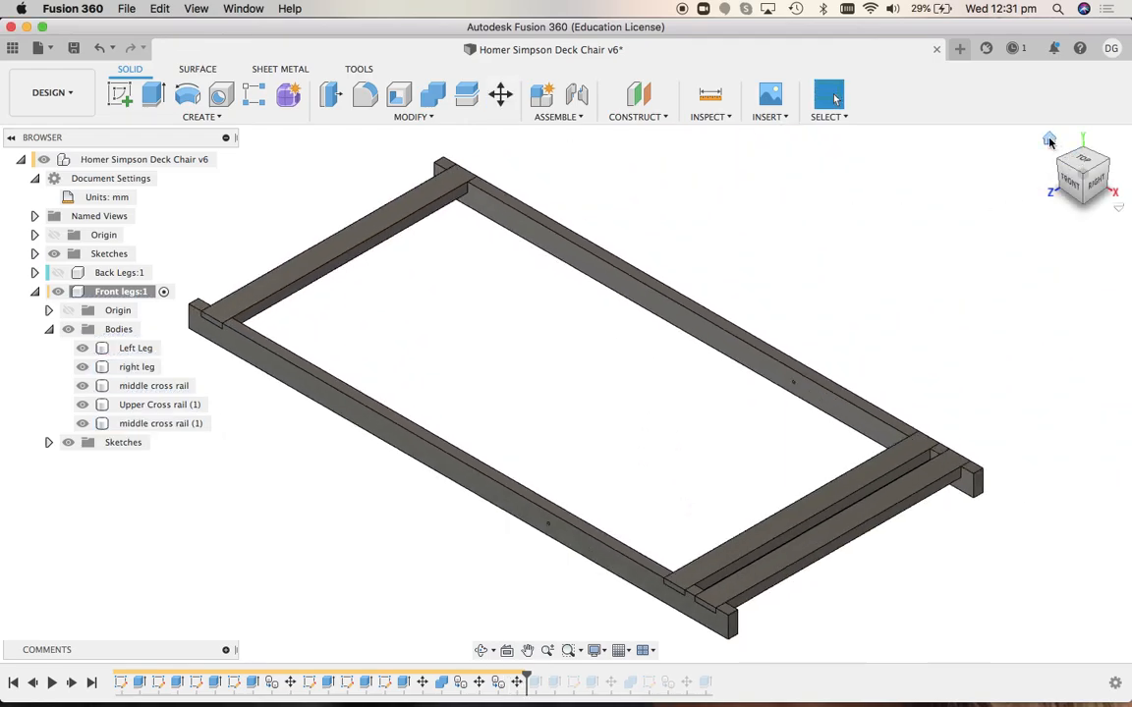
click(302, 263)
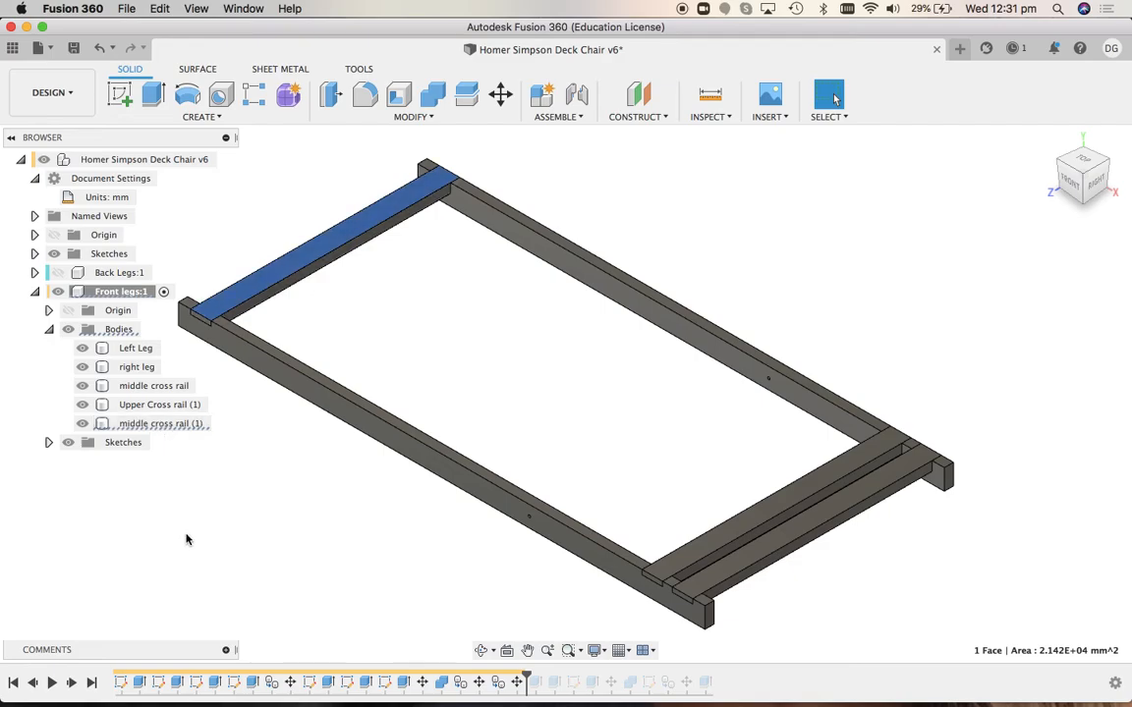
Identify the copied cross rail body at the legs' opposite ends and rename it "Upper cross Rail"
click(162, 425)
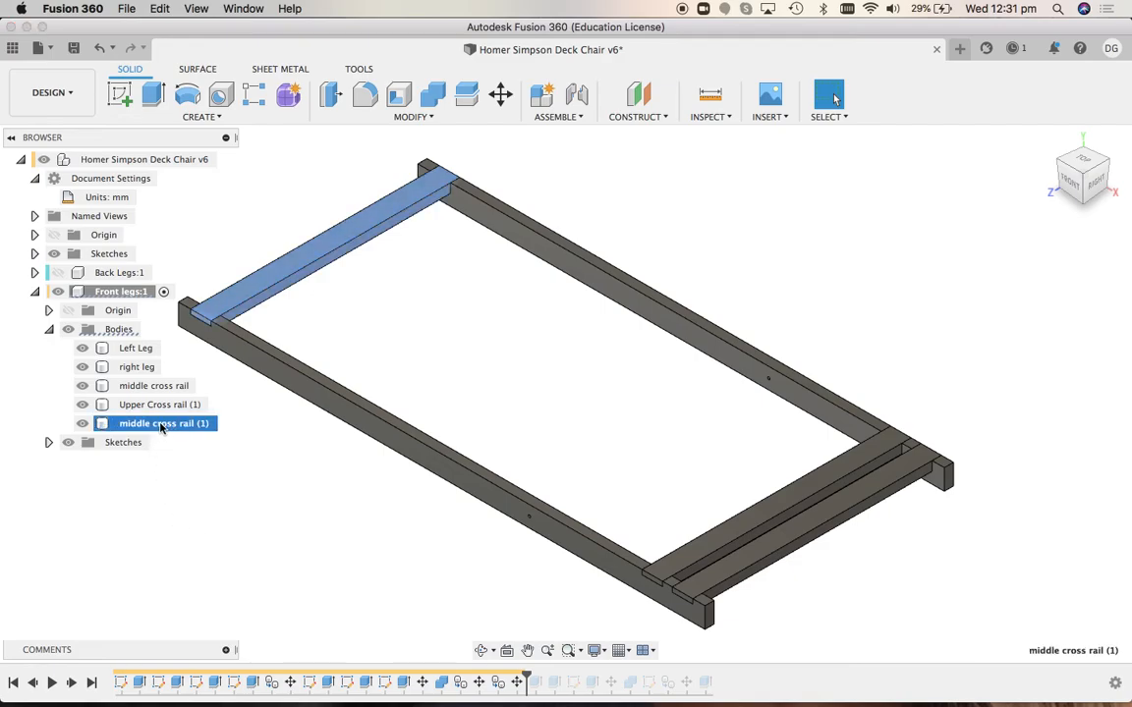
click(81, 349)
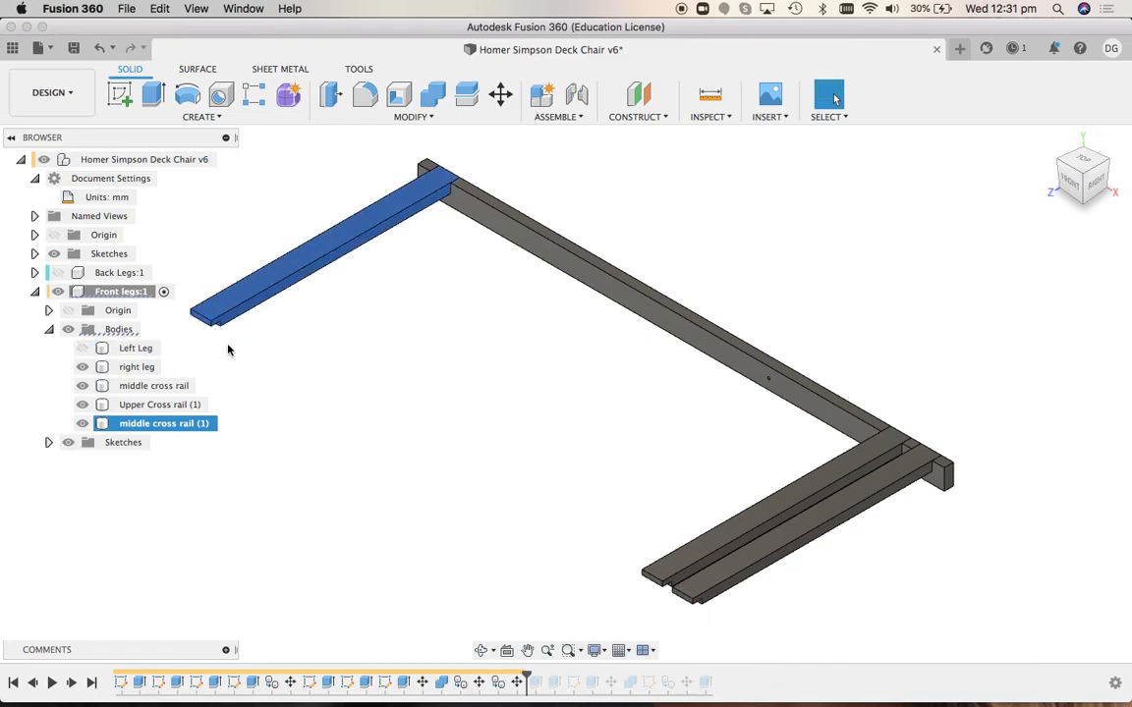
click(82, 349)
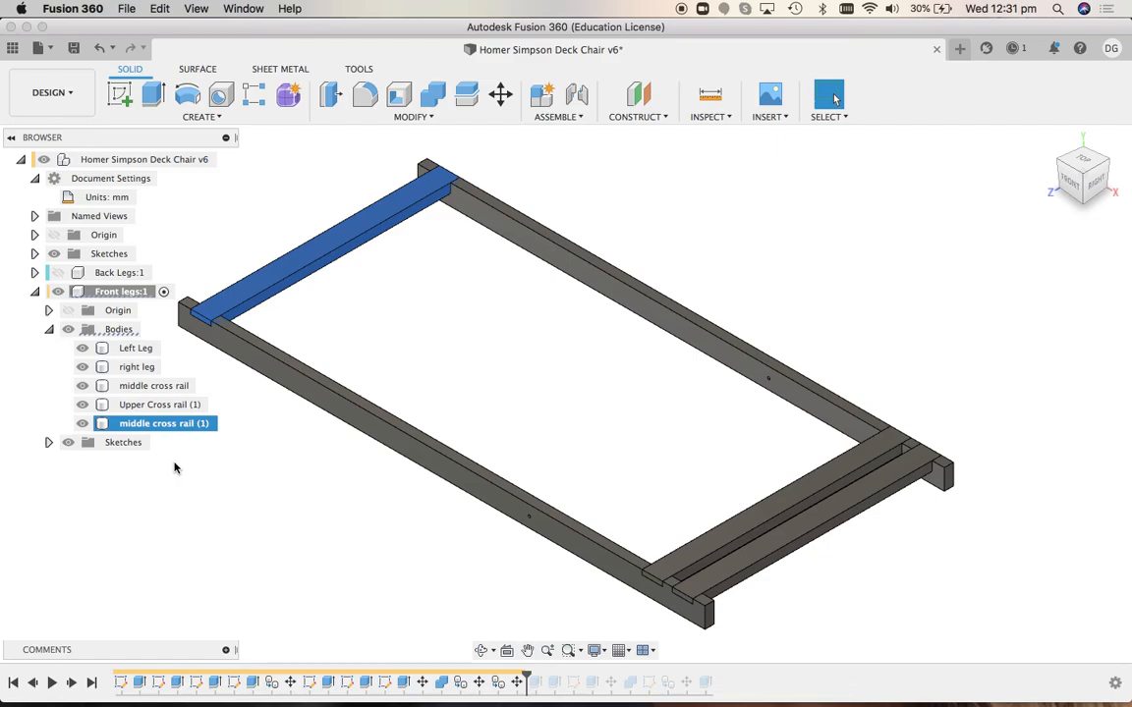
double_click(162, 423)
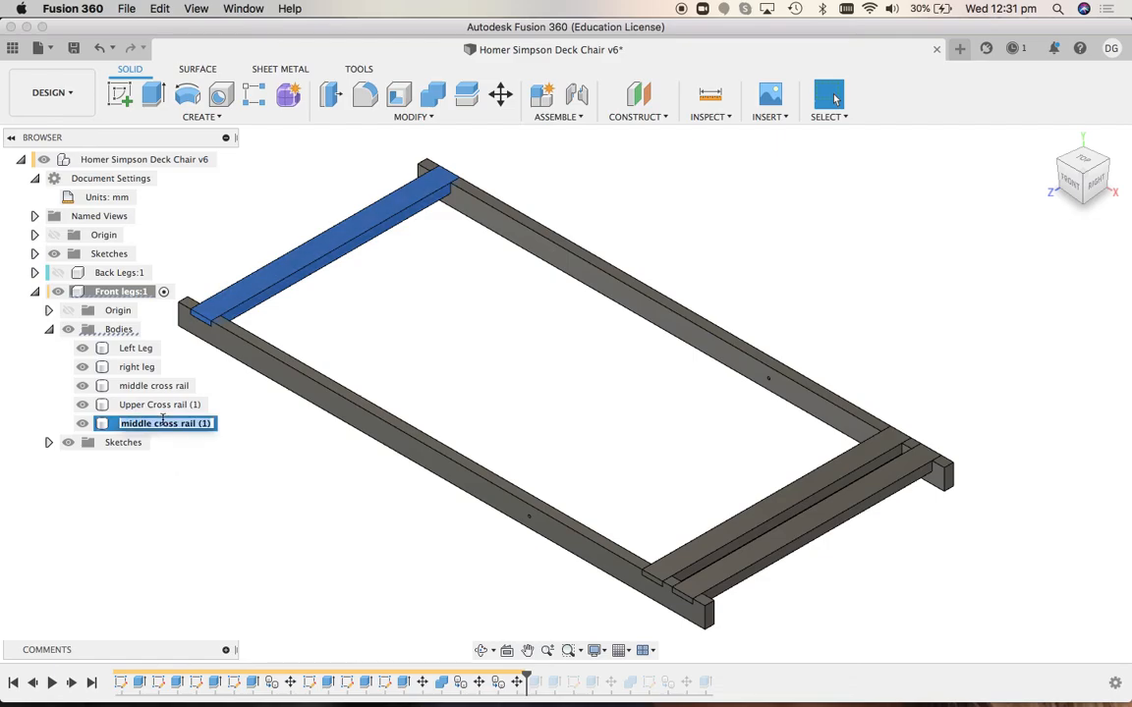
text(Upper)
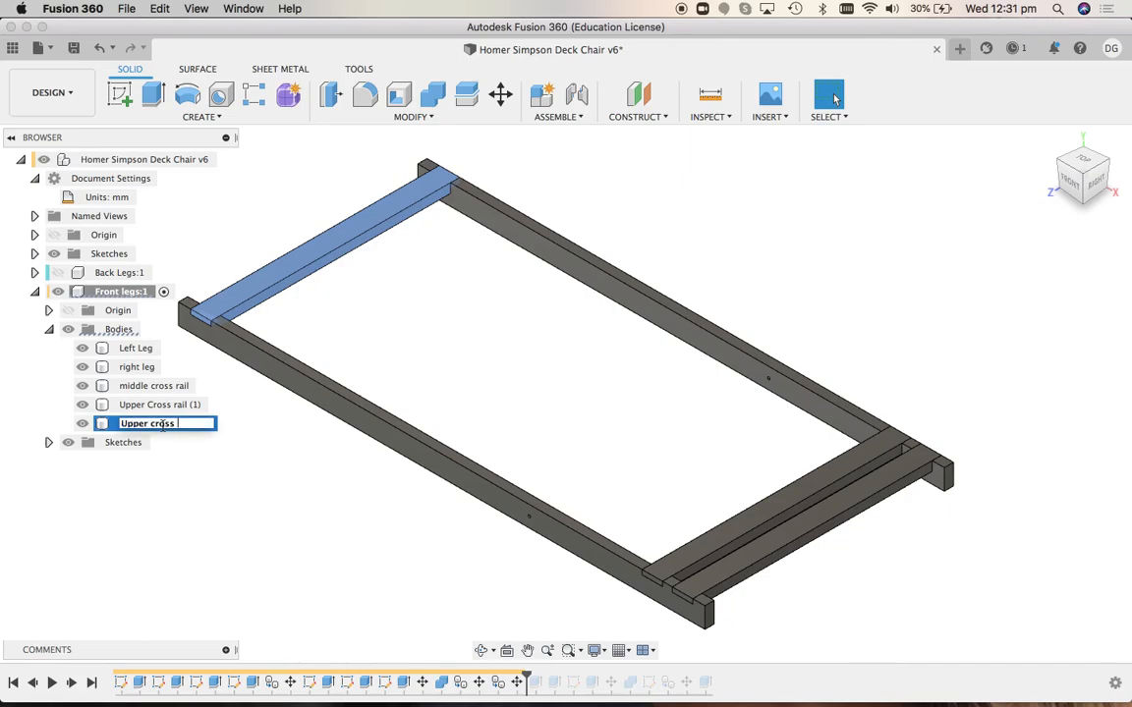
key(Return)
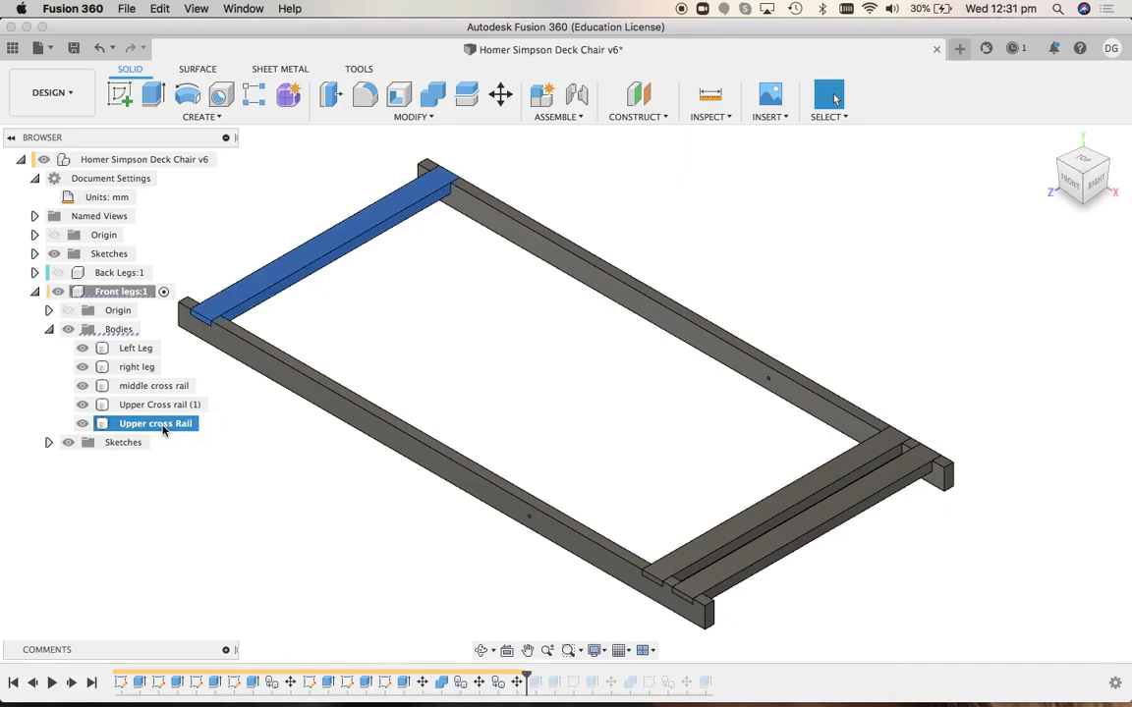
Hide the cross rail and leg bodies of the front legs one by one and show them again to check each part
click(83, 424)
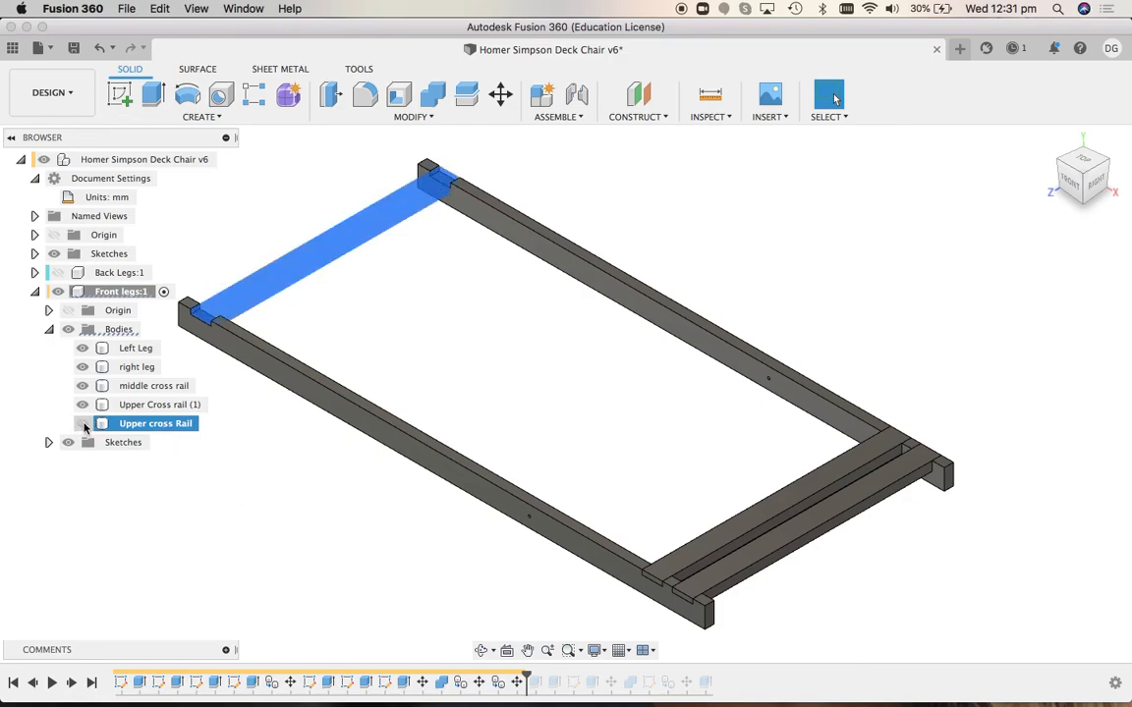
click(261, 486)
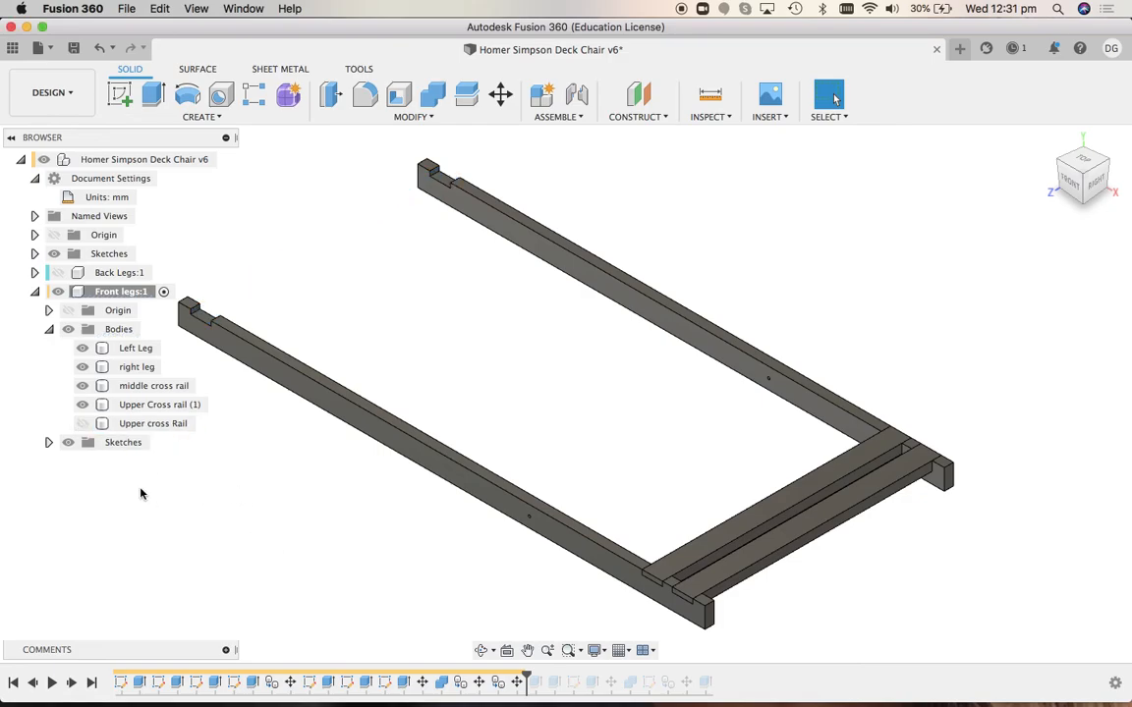
click(84, 405)
click(84, 405)
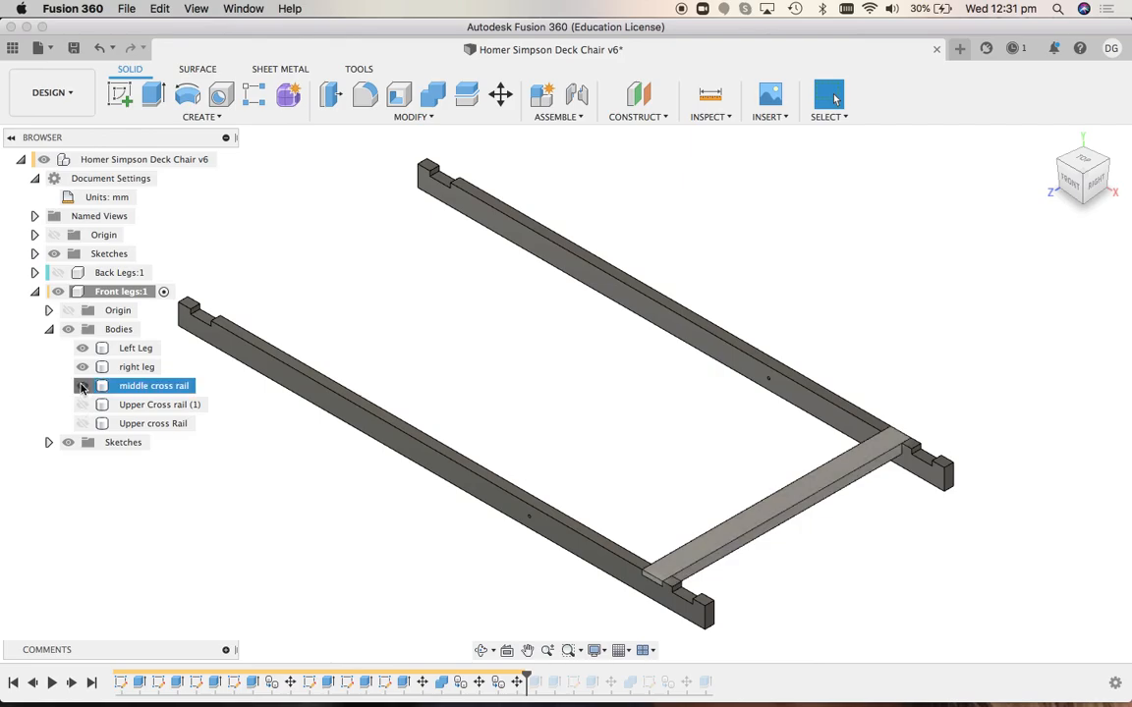
click(83, 387)
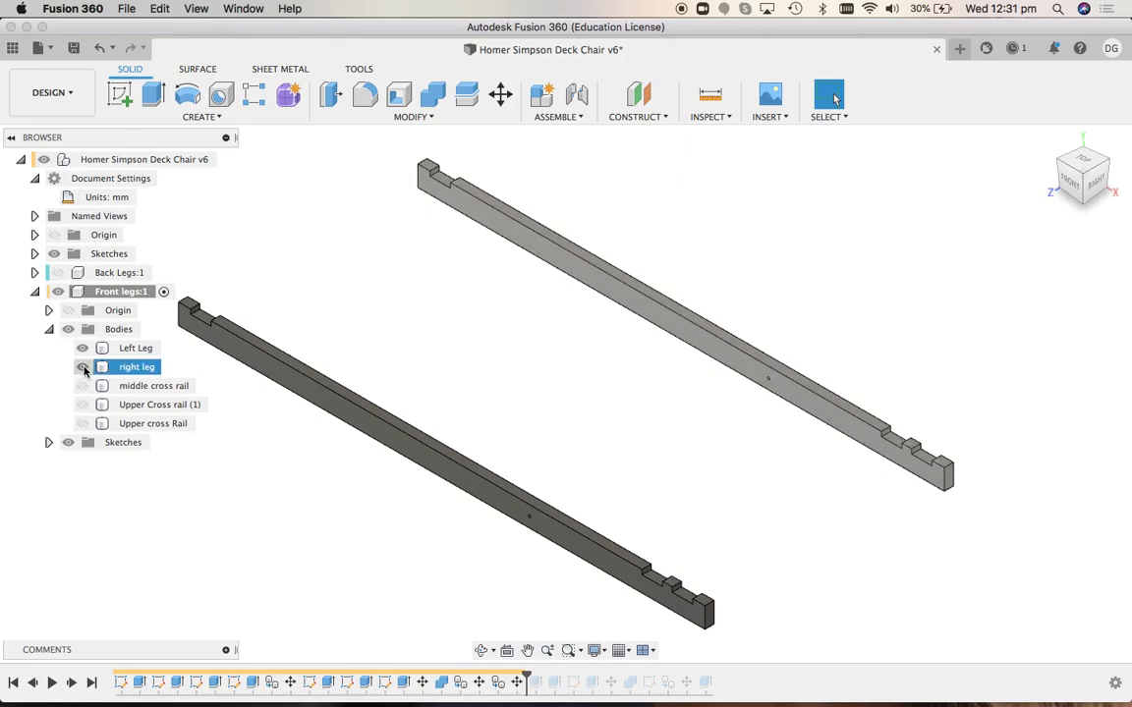
click(82, 367)
click(83, 349)
click(83, 349)
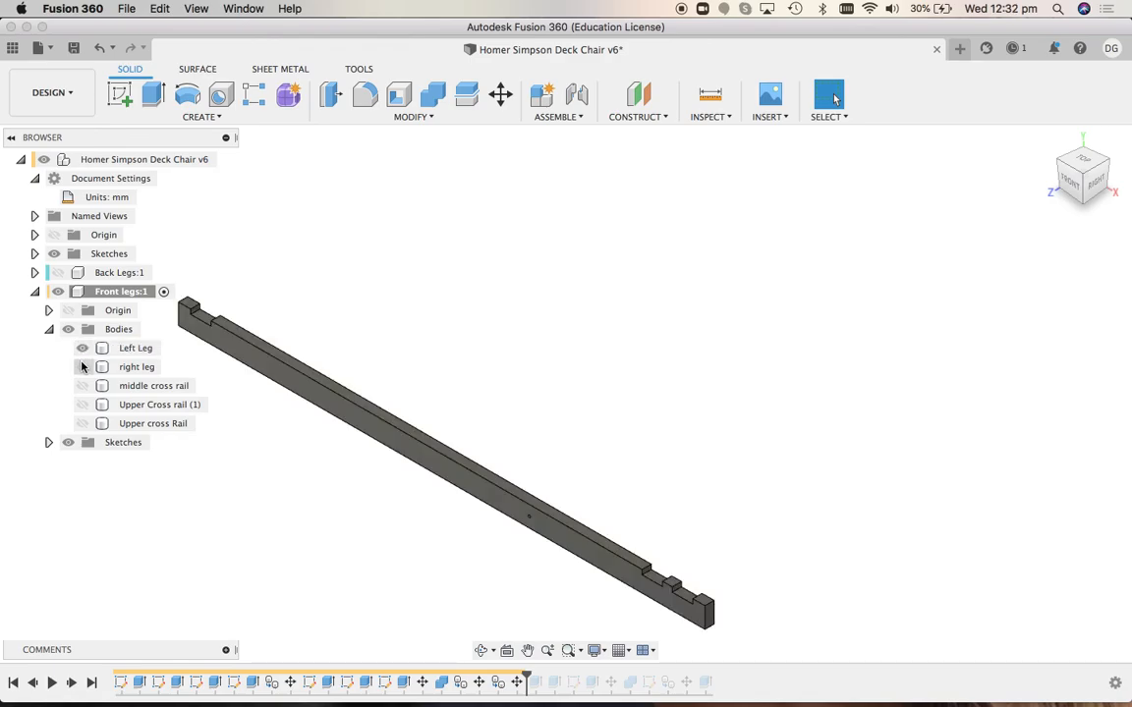
click(83, 367)
click(83, 386)
click(83, 405)
click(82, 424)
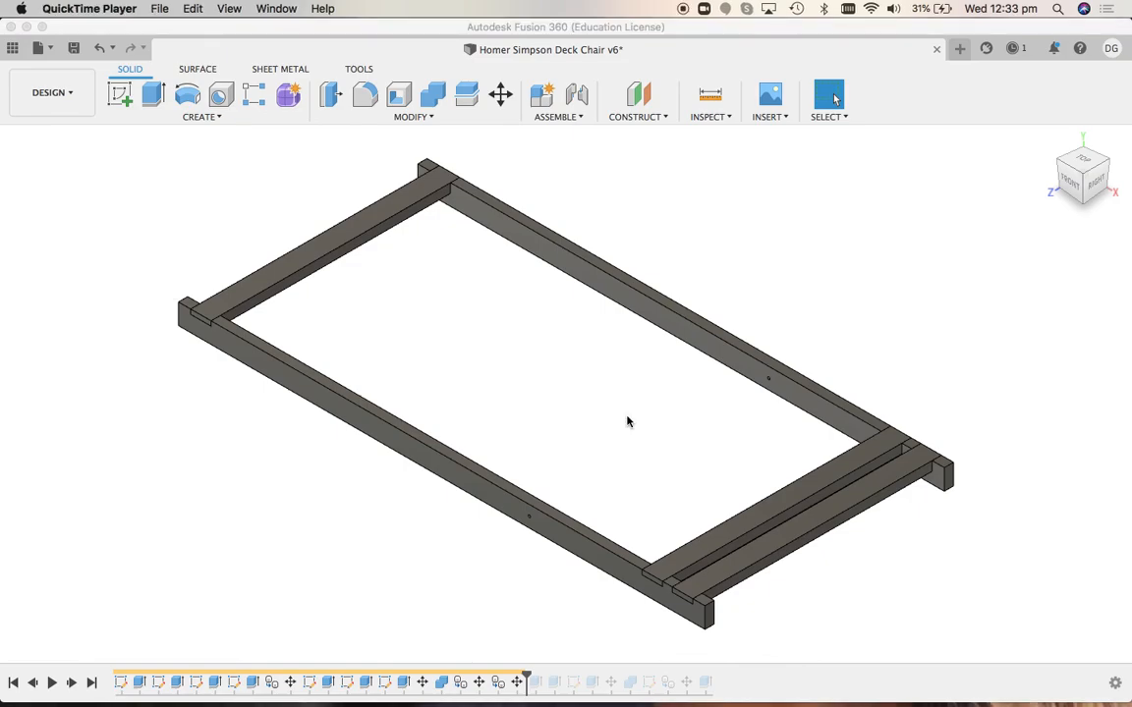
Rename the cross rail body at the legs' opposite ends, away from the paired rails, as "Lower Cross Rail"
click(627, 421)
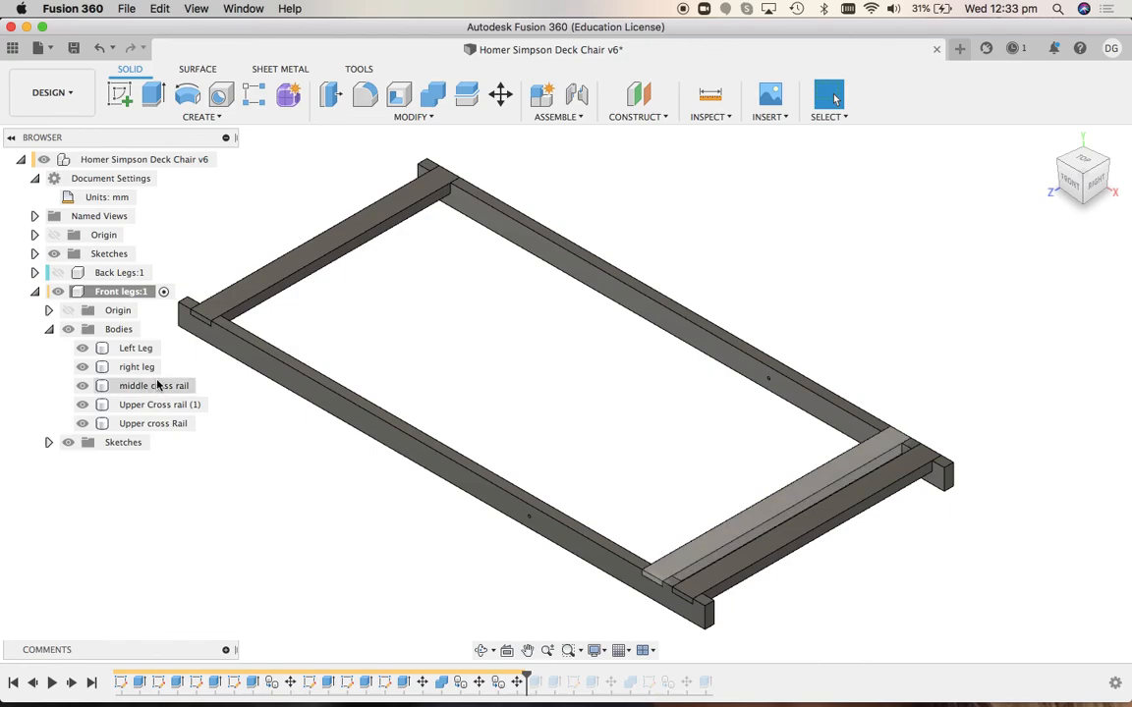
click(149, 423)
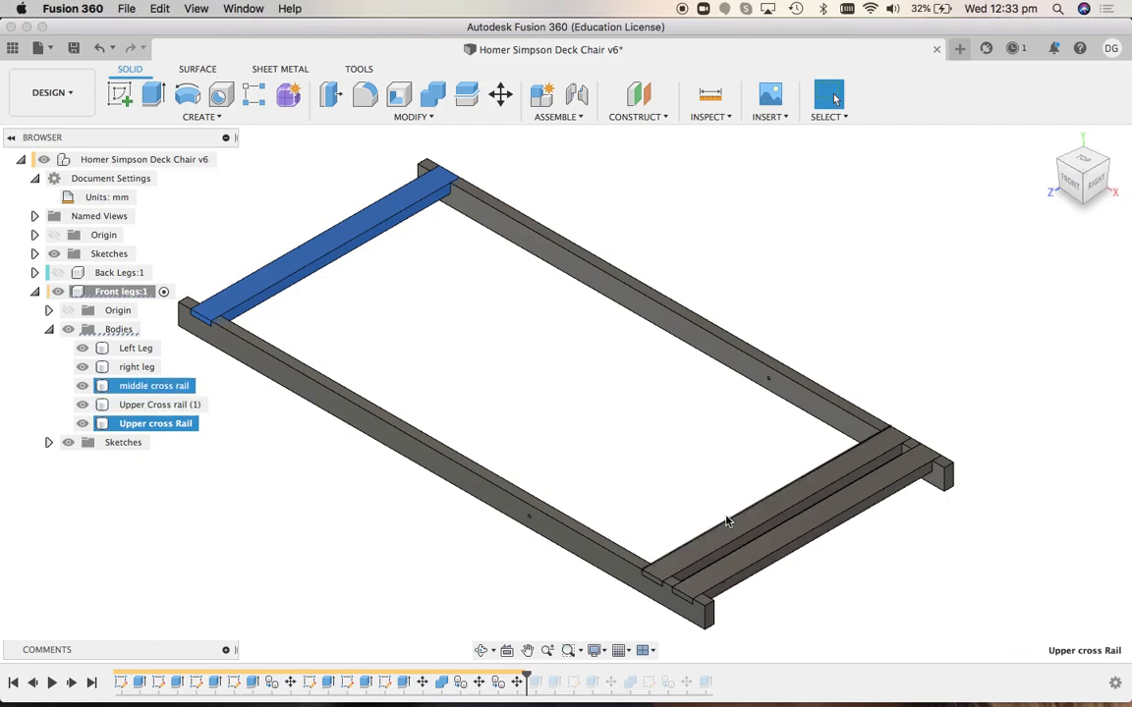
double_click(162, 423)
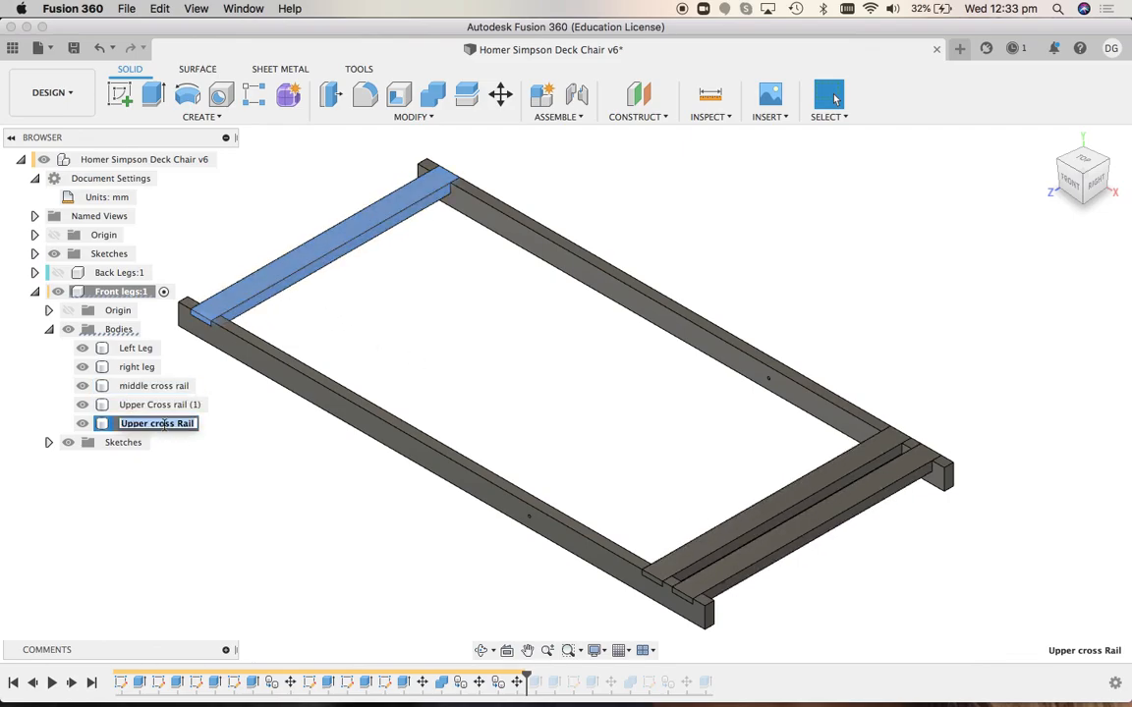
text(Lower)
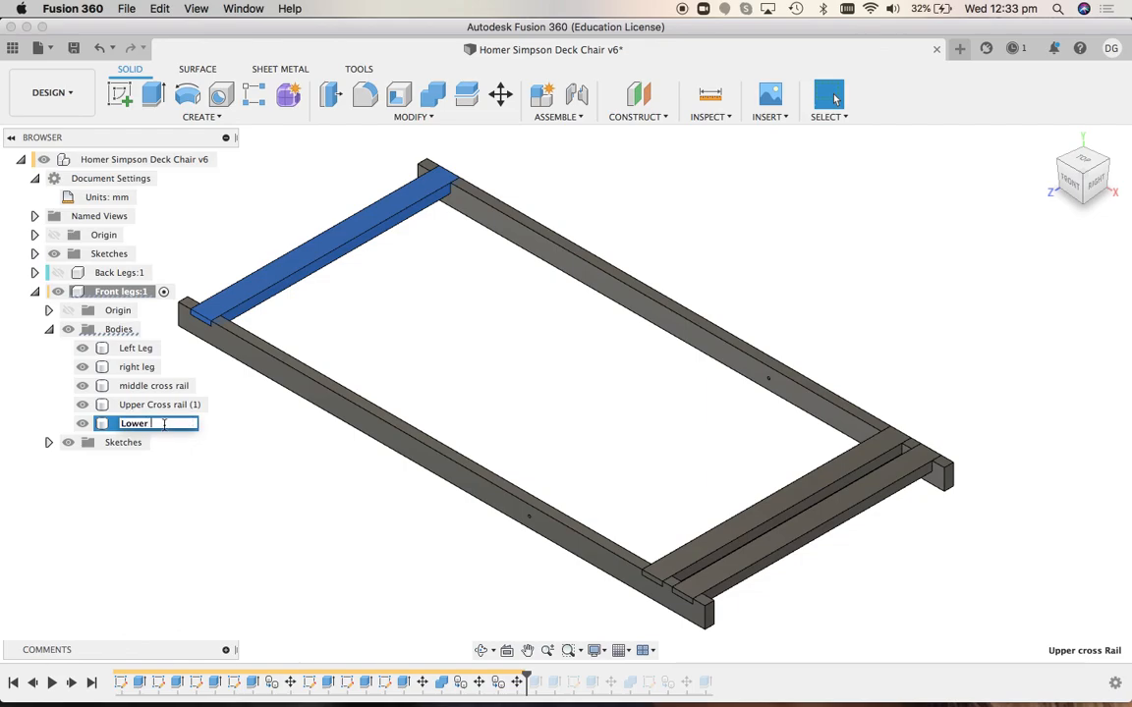
text( Cross Rail)
key(Return)
click(349, 460)
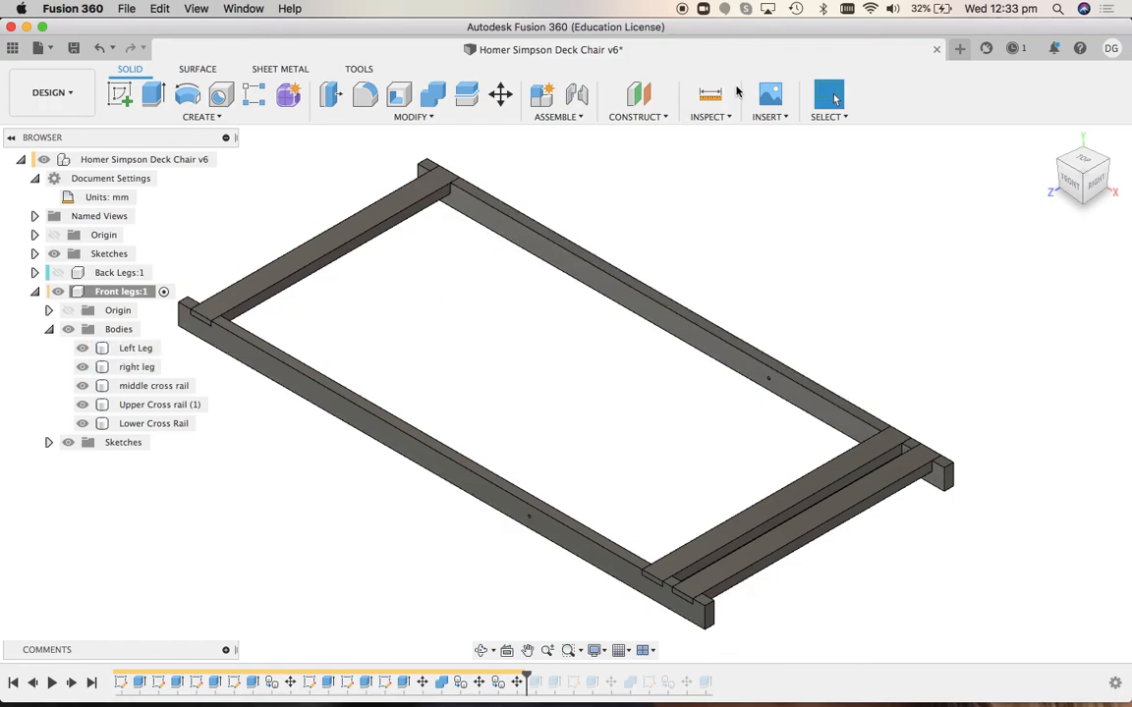